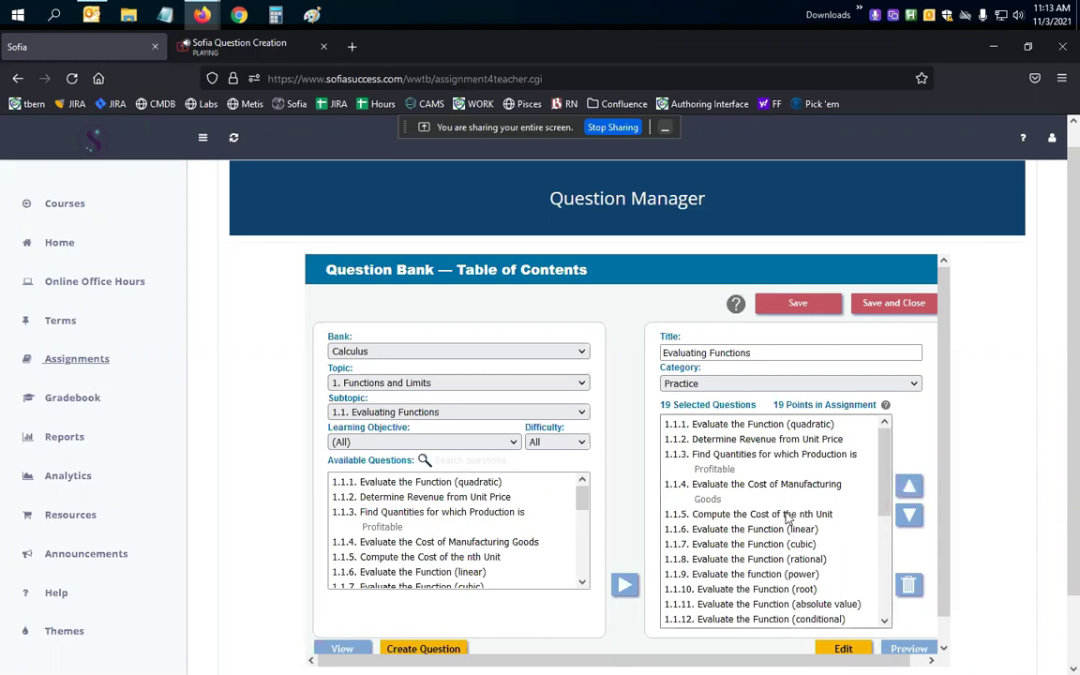
# Step: Add another copy of question 1.1.3, "Find Quantities for which Production is Profitable", to the assignment directly after question 1.1.5
pyautogui.scroll(-2, 986, 456)
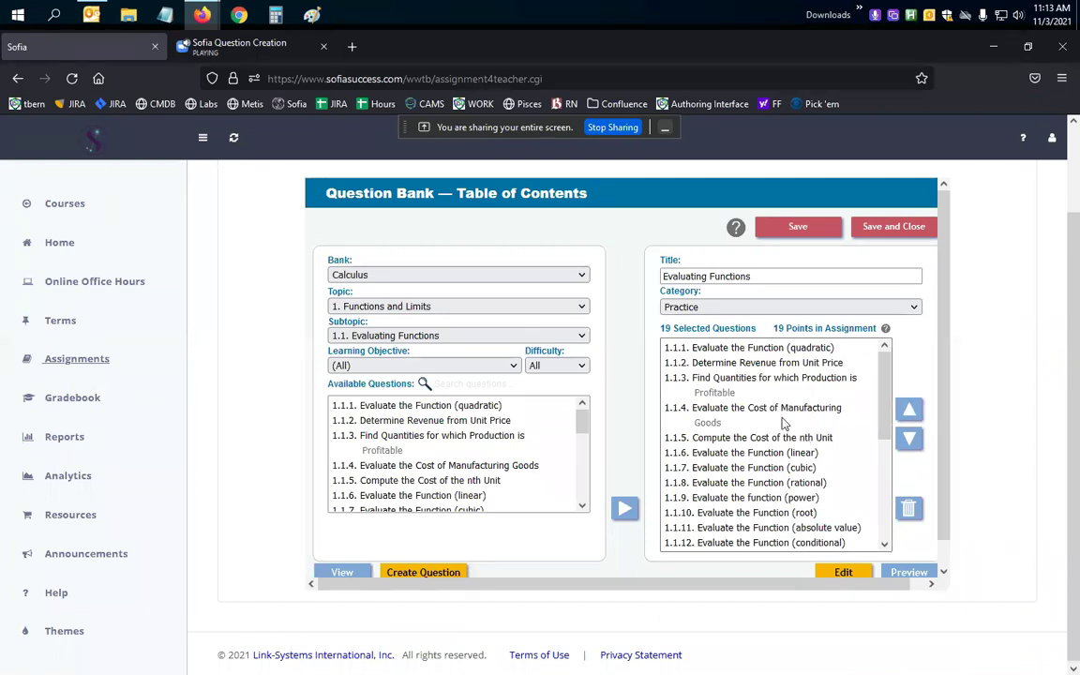
pyautogui.click(783, 422)
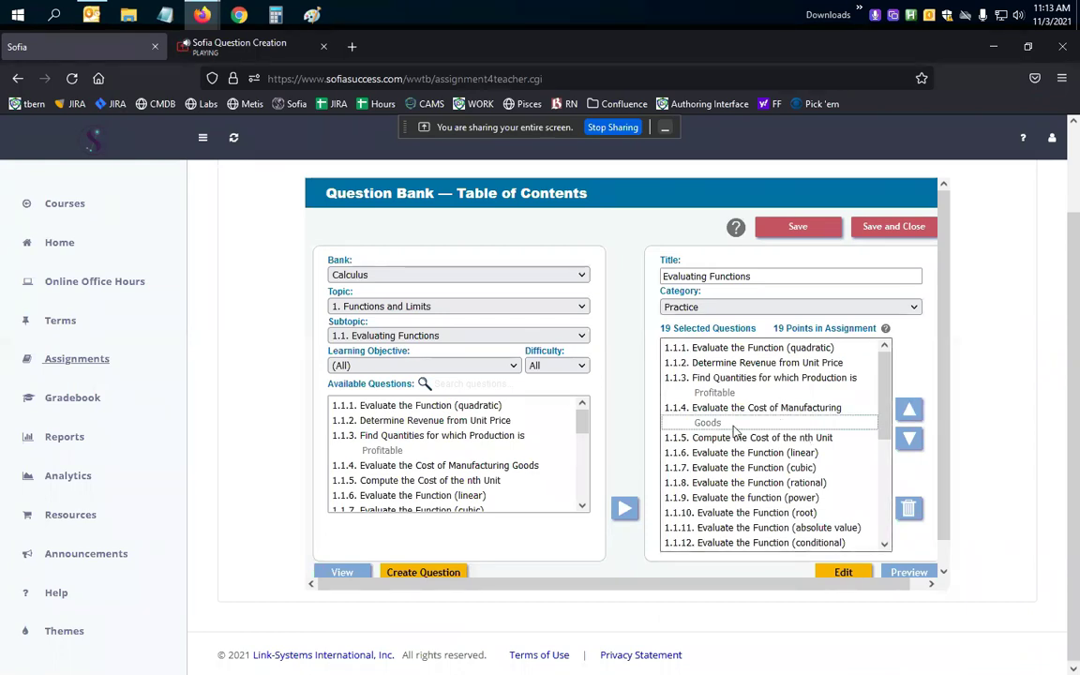
pyautogui.click(737, 435)
pyautogui.click(438, 436)
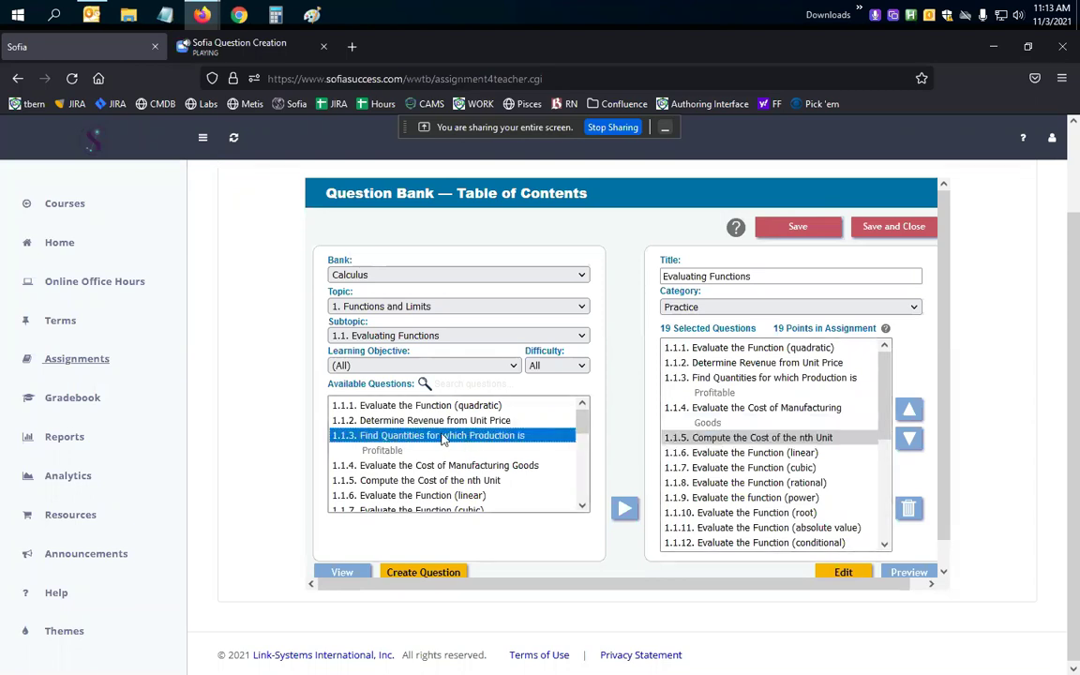
pyautogui.click(625, 508)
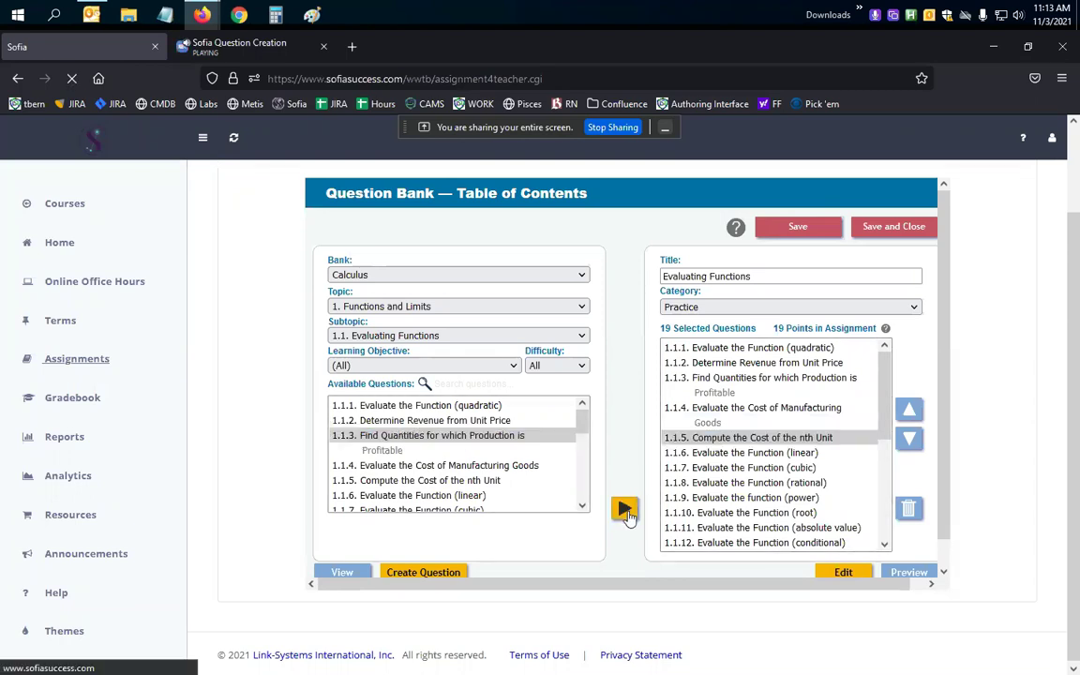
# Step: Open the added copy of question 1.1.3 from the assignment for editing and preview it
pyautogui.scroll(-1, 721, 389)
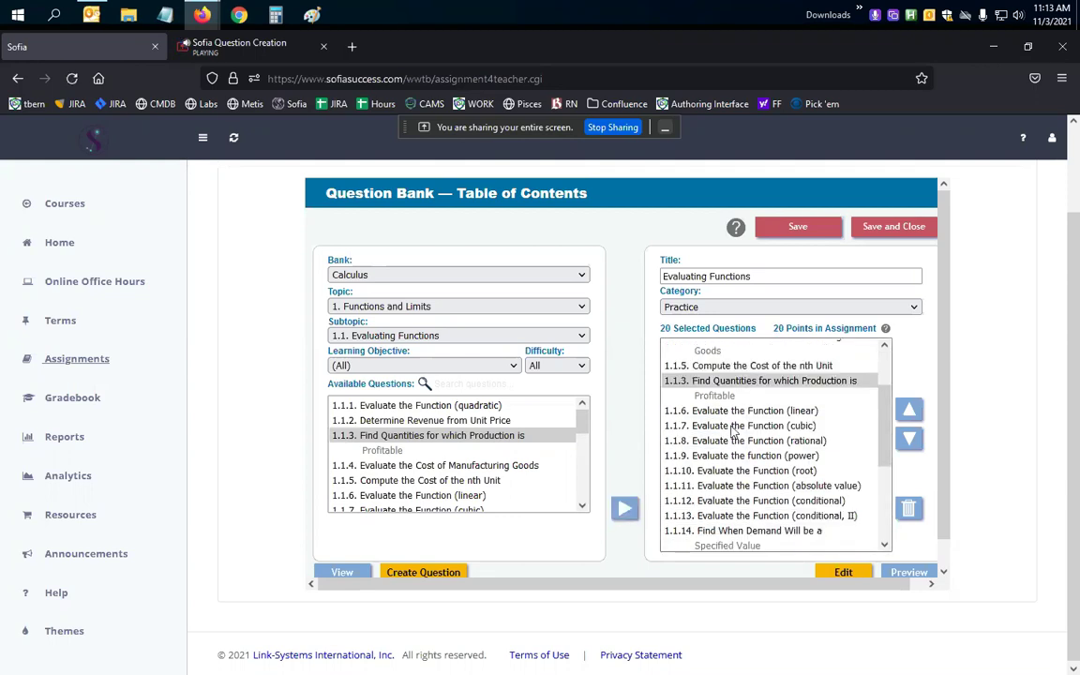
pyautogui.click(721, 384)
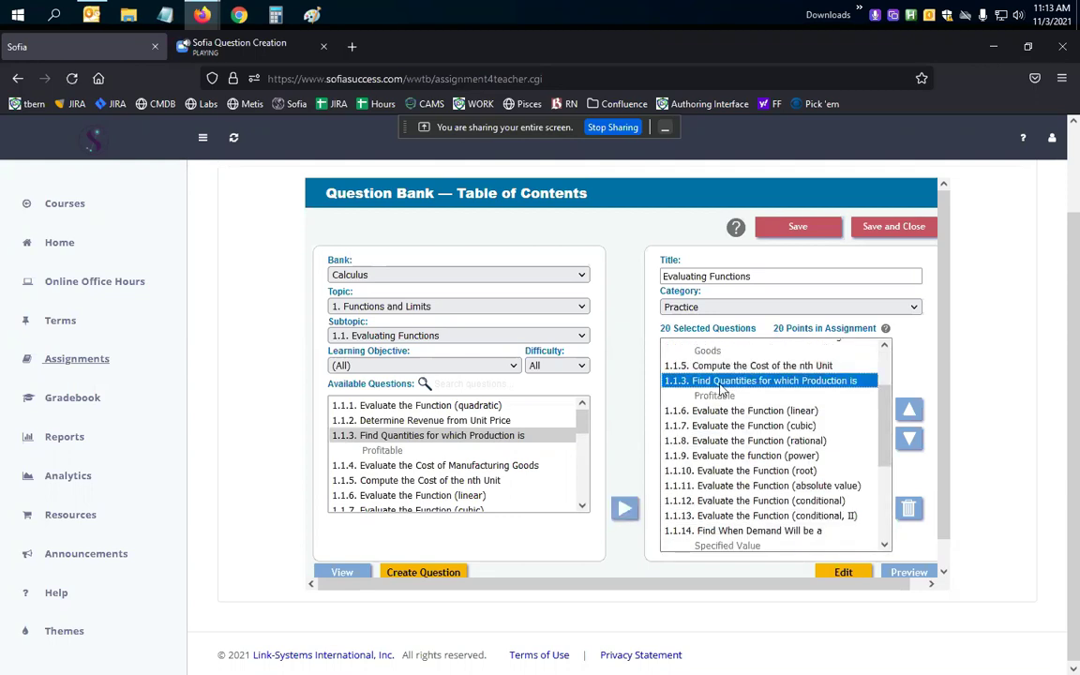
pyautogui.click(844, 573)
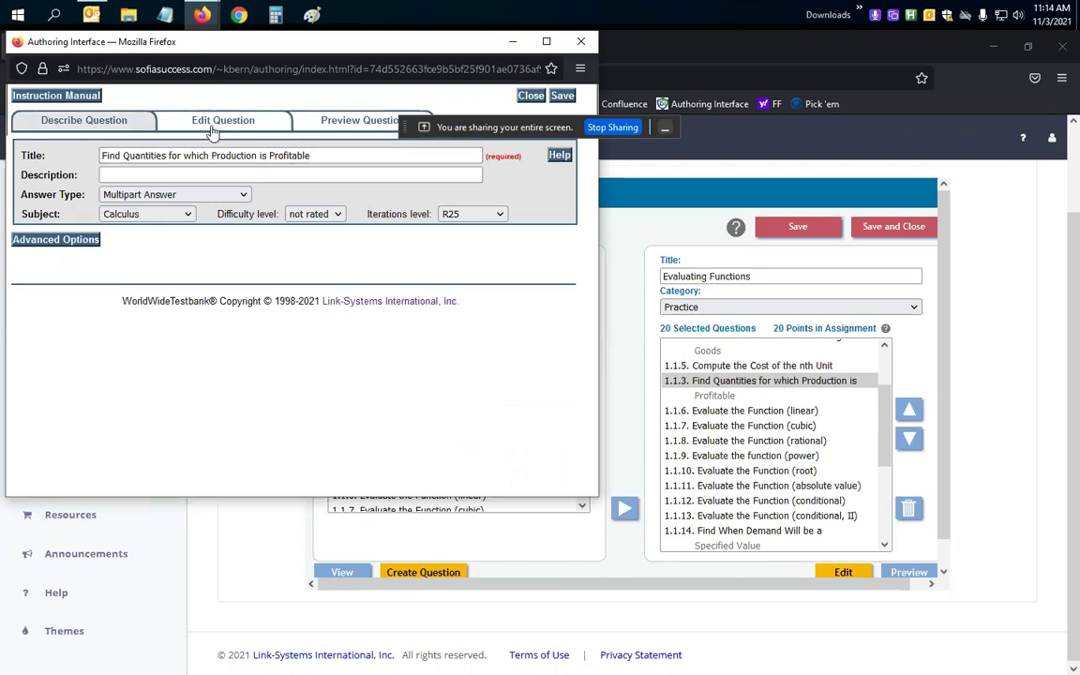
pyautogui.click(350, 125)
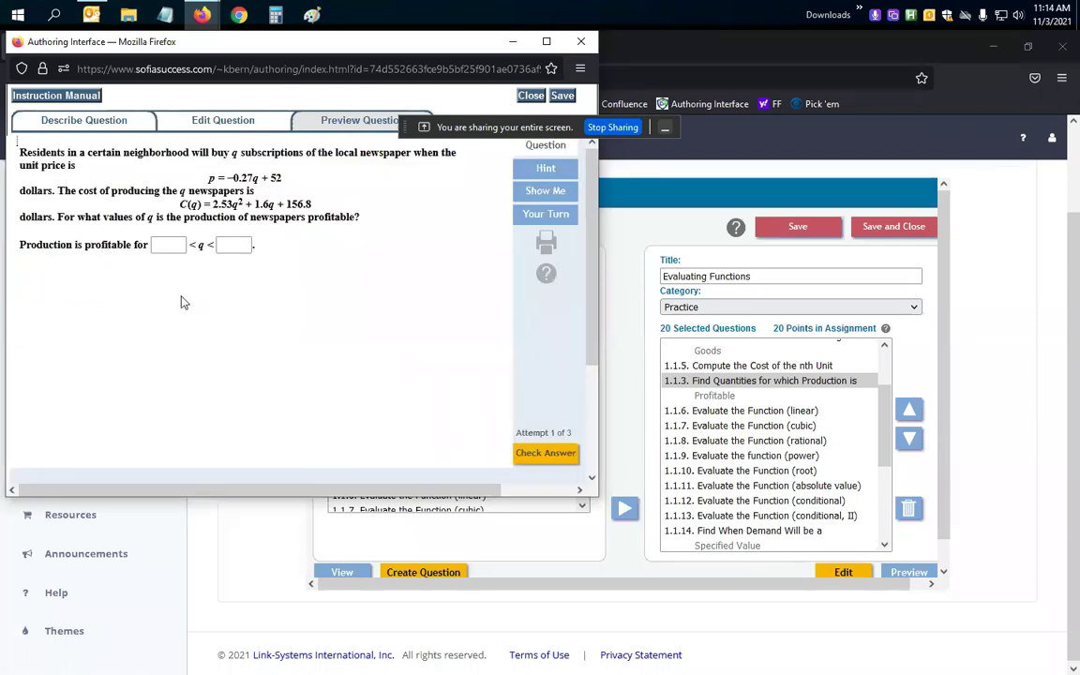
# Step: Open the question's source in an enlarged authoring window and examine its question text, answer boxes and solution
pyautogui.click(240, 122)
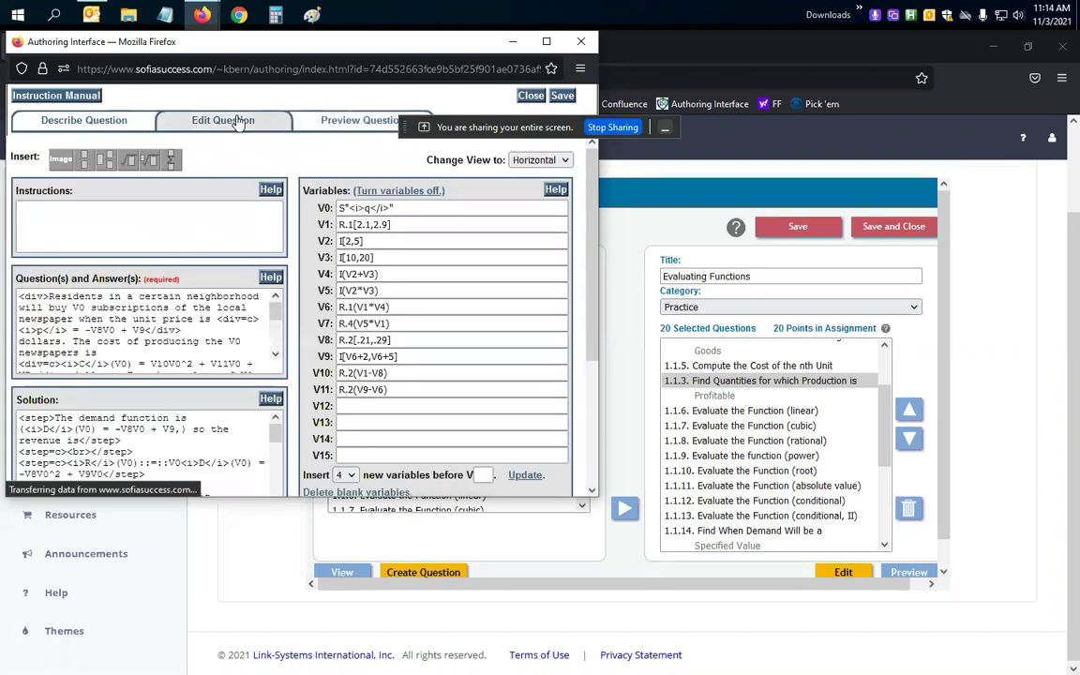
pyautogui.click(546, 42)
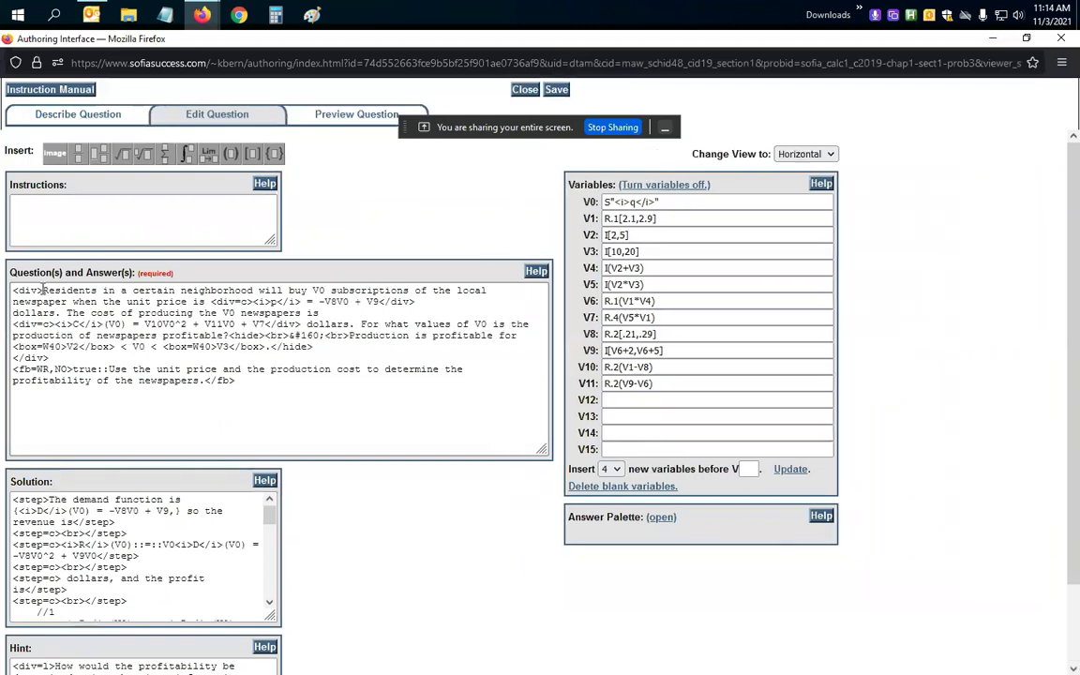
pyautogui.moveTo(42, 291); pyautogui.dragTo(467, 324)
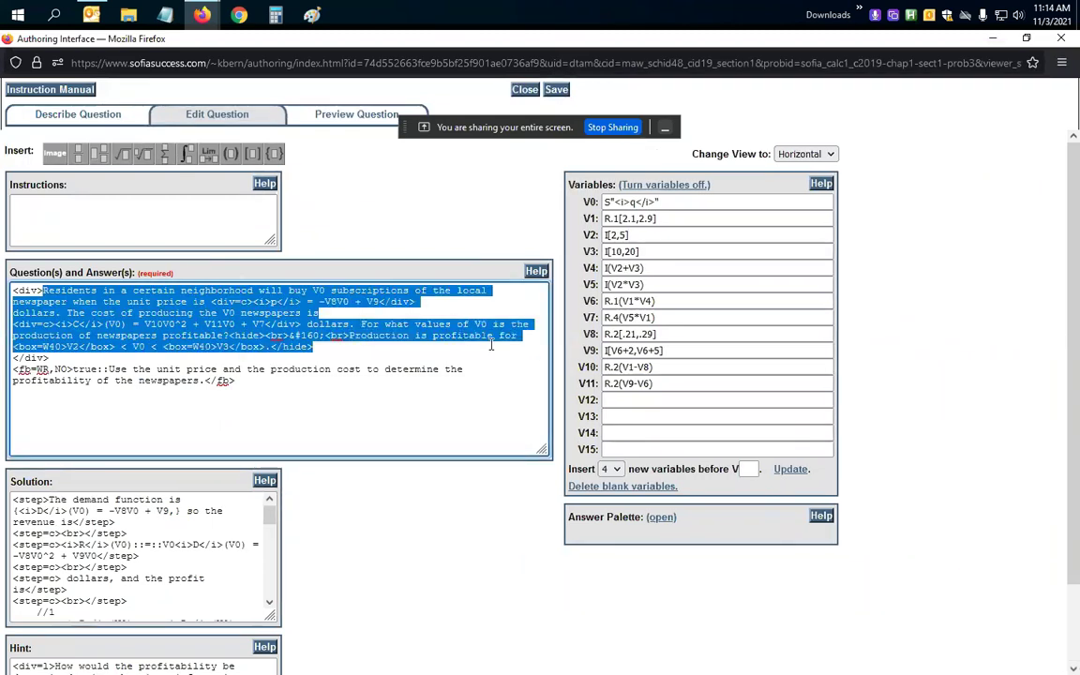
pyautogui.click(13, 346)
pyautogui.moveTo(13, 347); pyautogui.dragTo(267, 347)
pyautogui.click(163, 347)
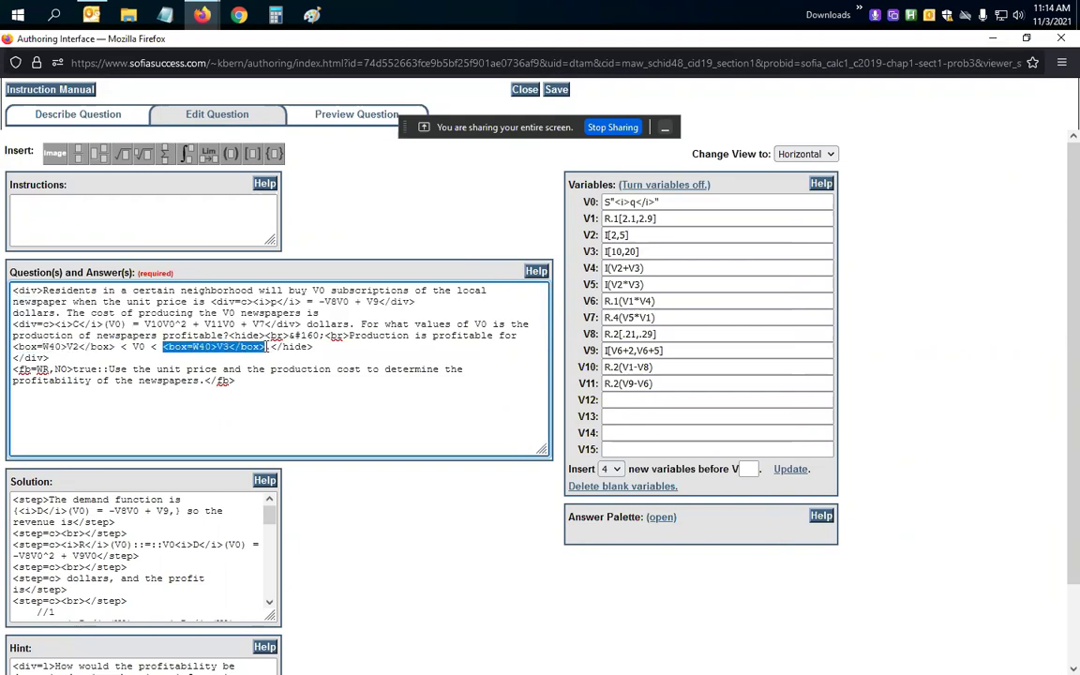
pyautogui.scroll(-1, 391, 356)
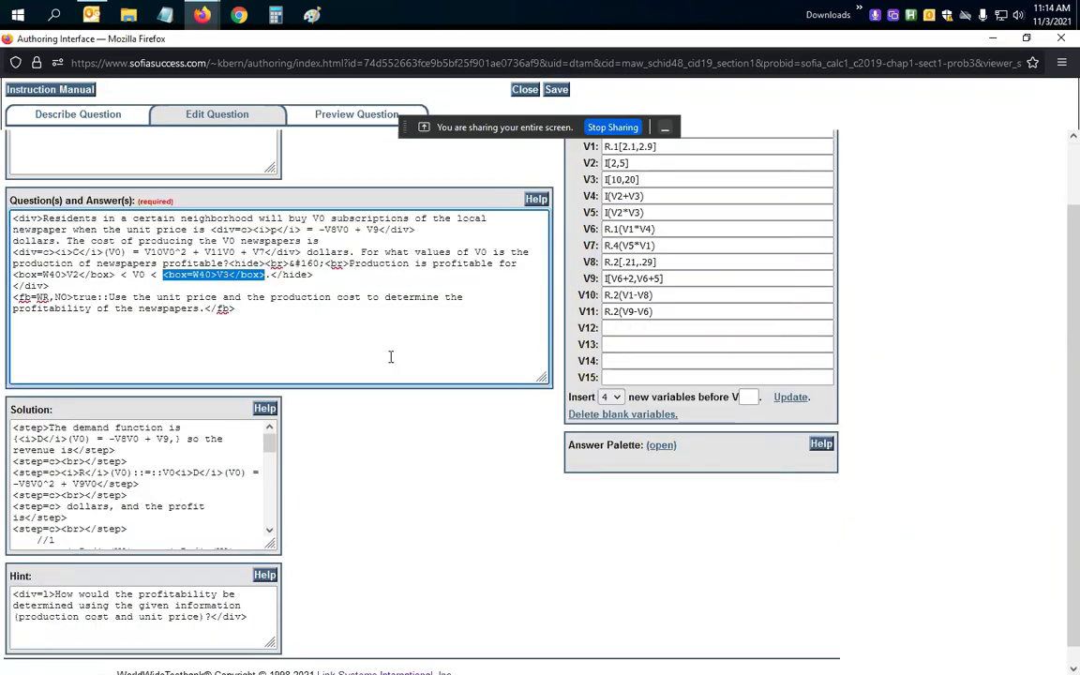
pyautogui.scroll(-1, 391, 356)
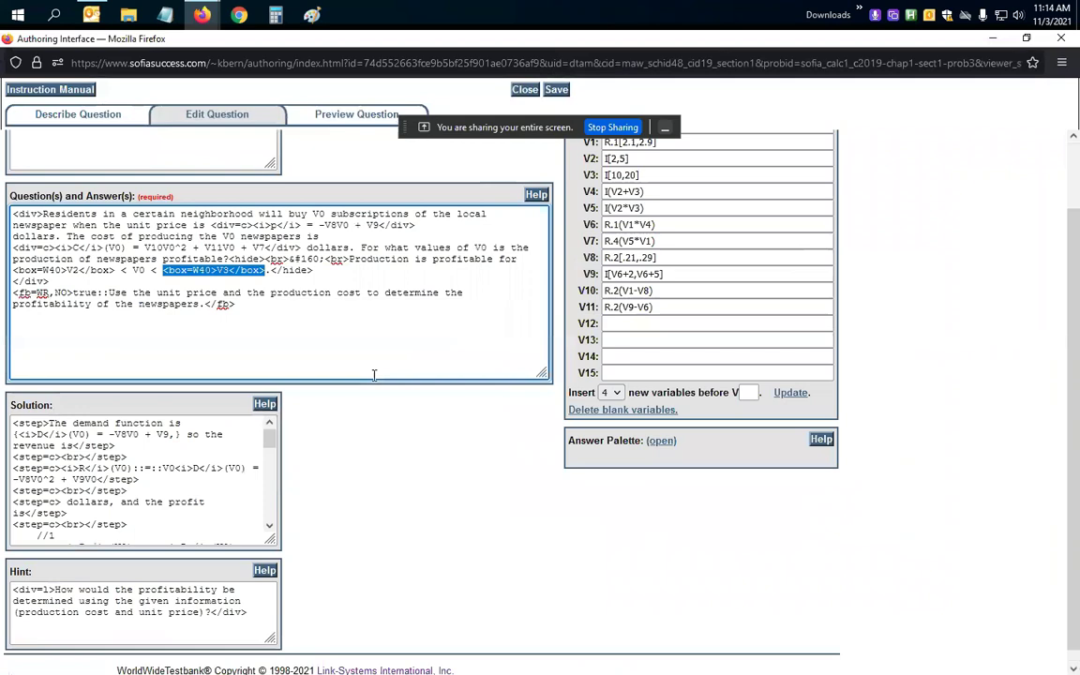
pyautogui.click(136, 513)
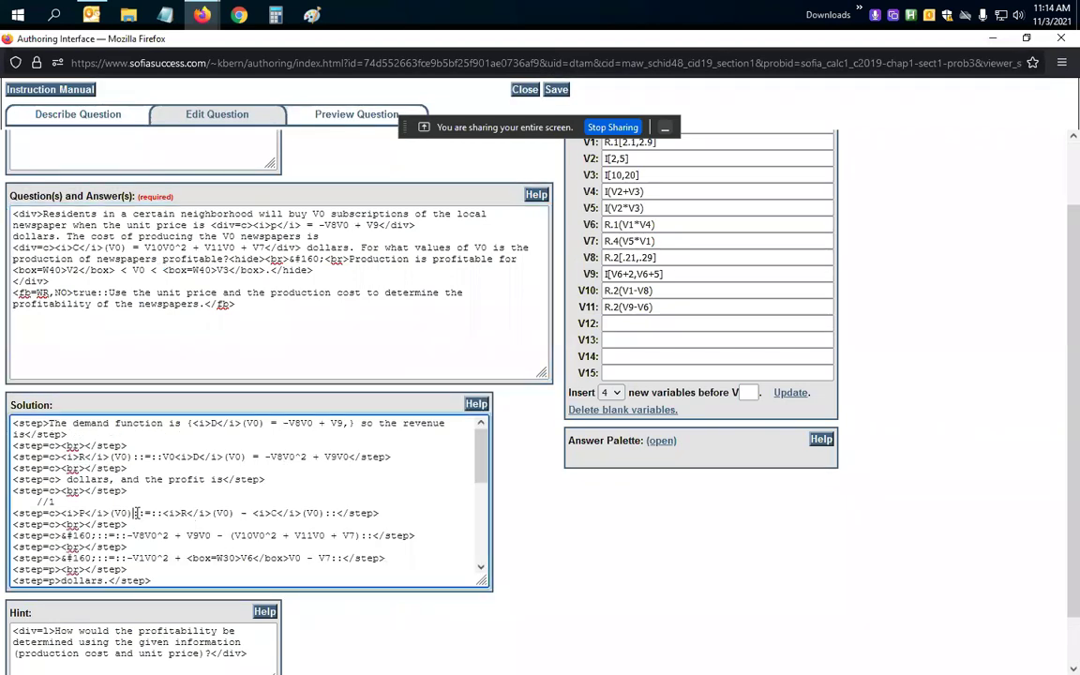
# Step: Enter "Refer to Chapter 6, Section 3." as the question's instructions and preview the question
pyautogui.scroll(1, 656, 394)
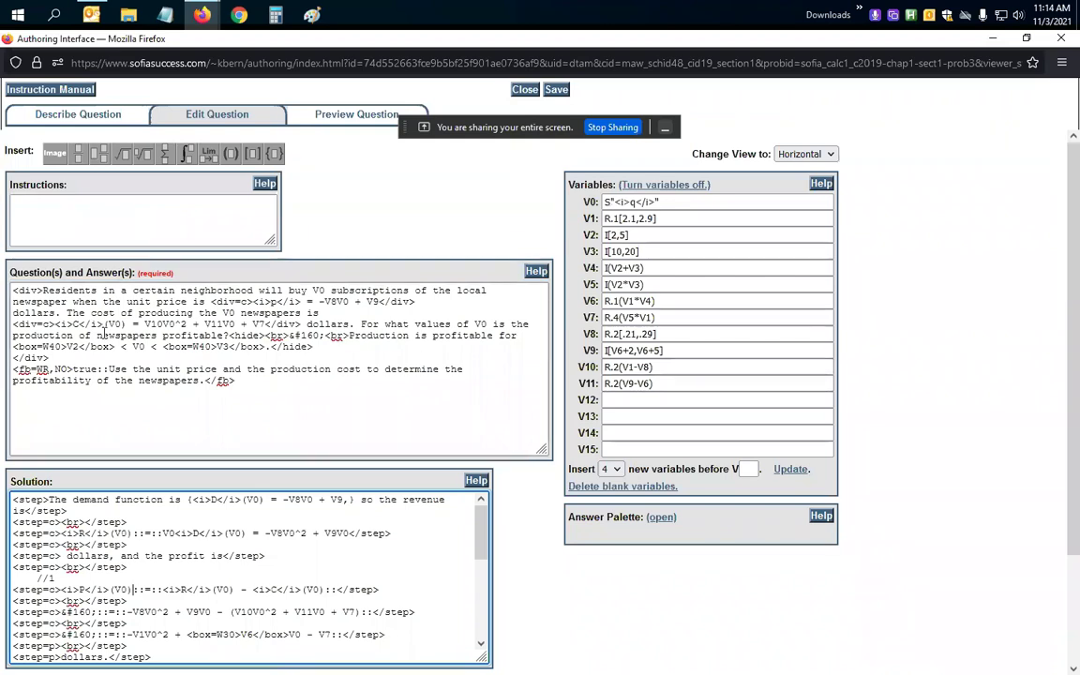
pyautogui.click(32, 197)
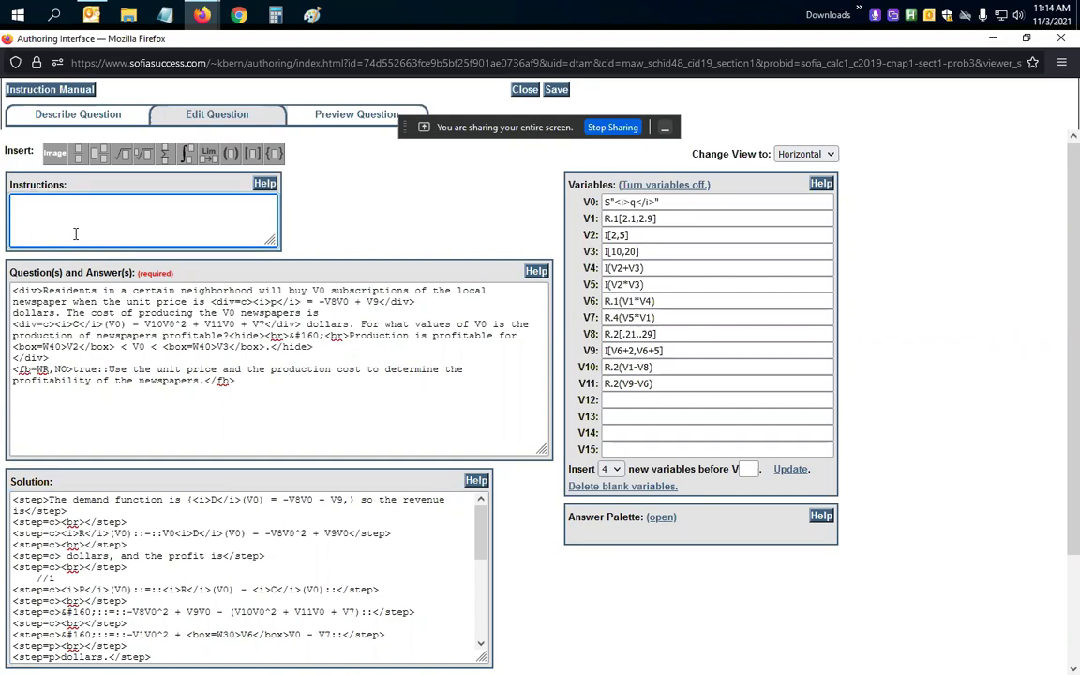
pyautogui.write('S')
pyautogui.press('BackSpace')
pyautogui.write('Refer to Chapter 6, Section 3.')
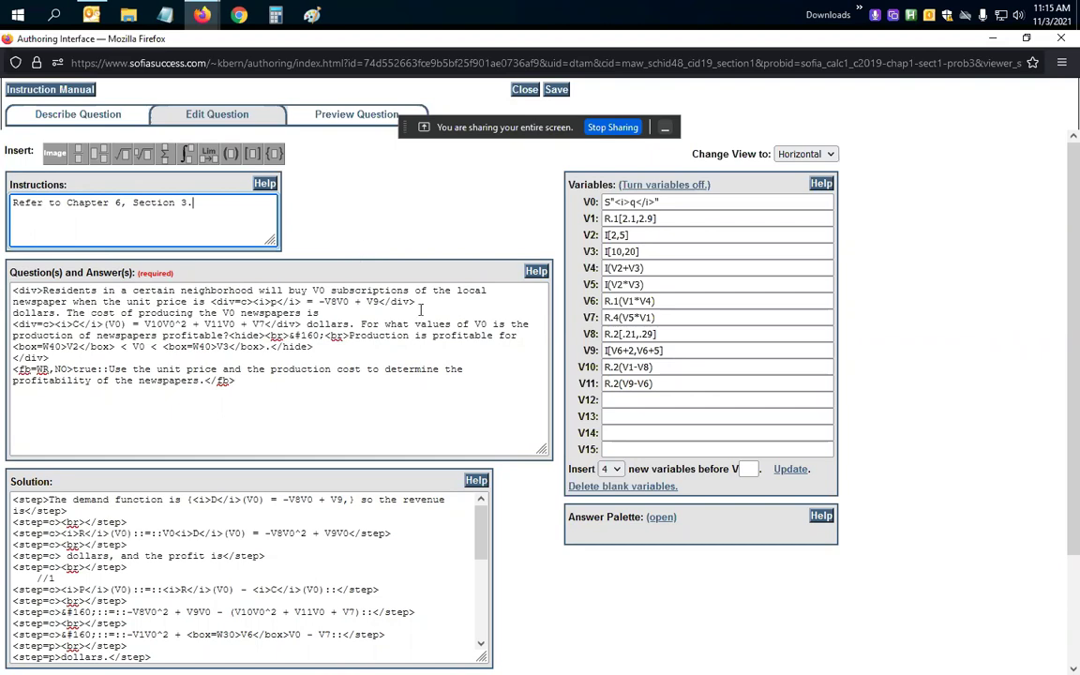
pyautogui.click(330, 125)
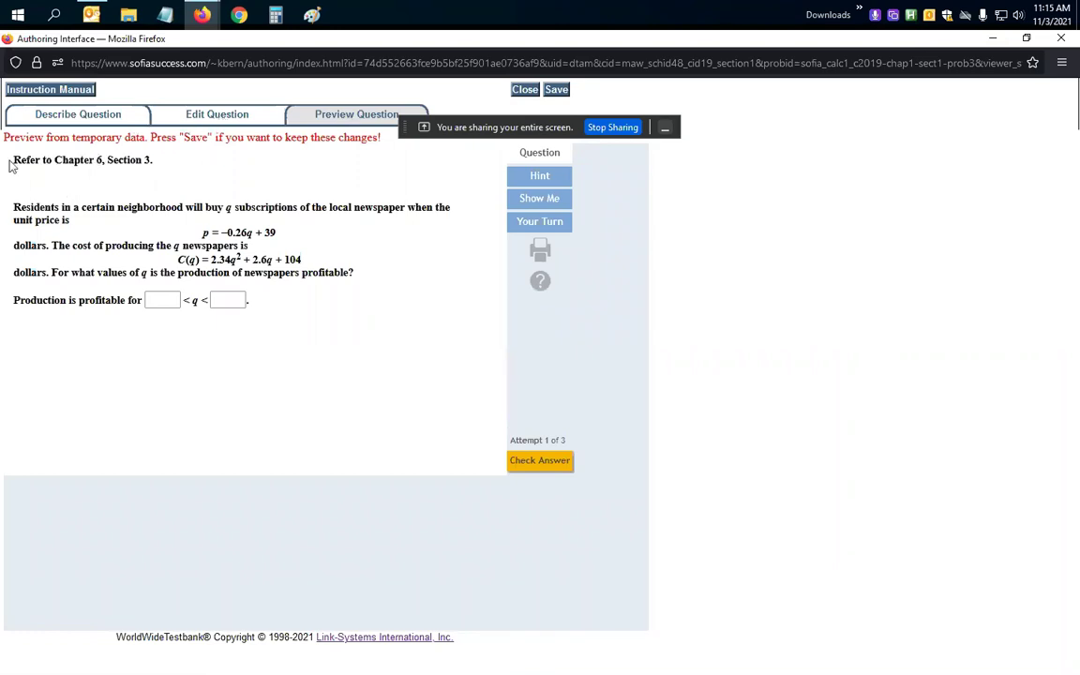
# Step: Replace "dollars" with "euros" in both the unit price and production cost sentences of the question text
pyautogui.click(230, 113)
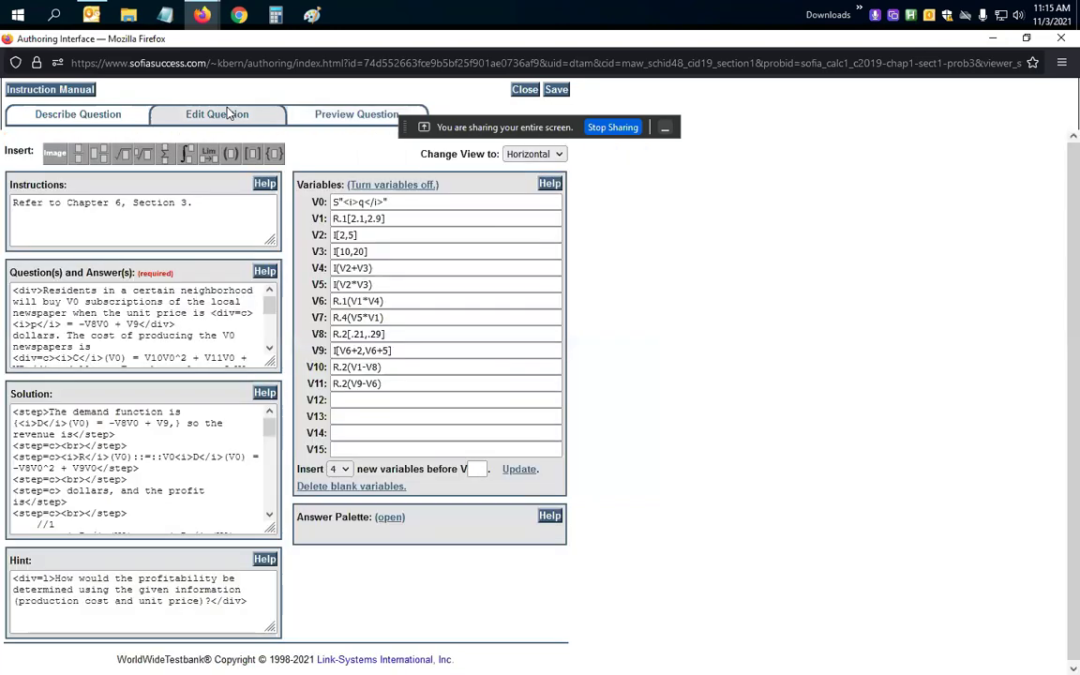
pyautogui.moveTo(569, 499); pyautogui.dragTo(583, 508)
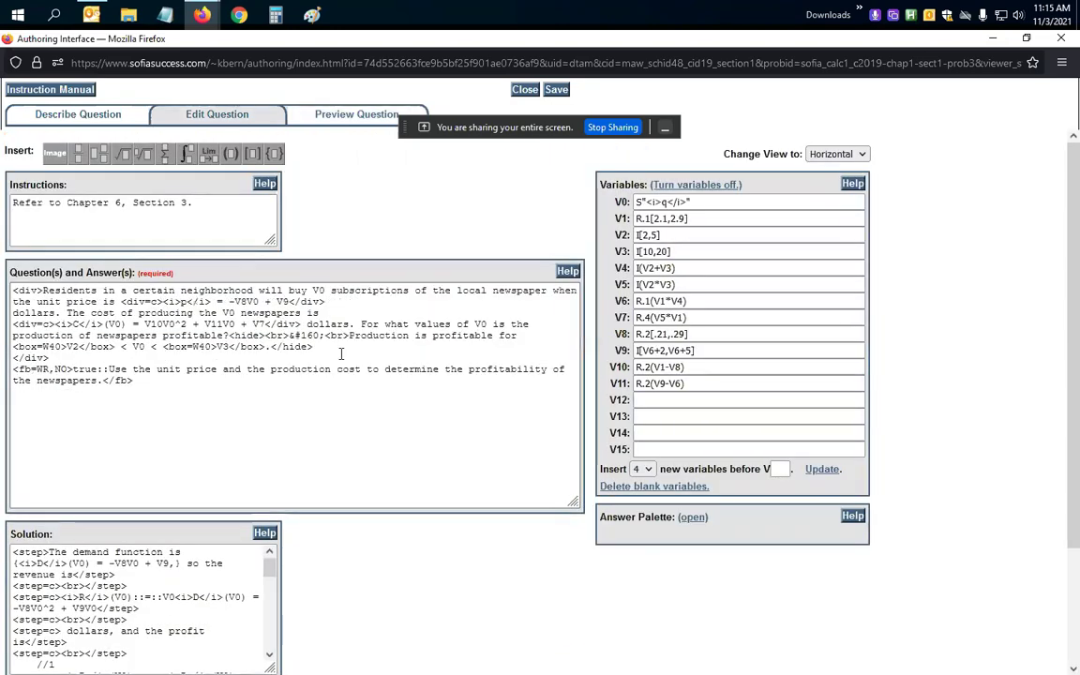
pyautogui.click(132, 368)
pyautogui.hotkey('ctrl', 'a')
pyautogui.click(237, 402)
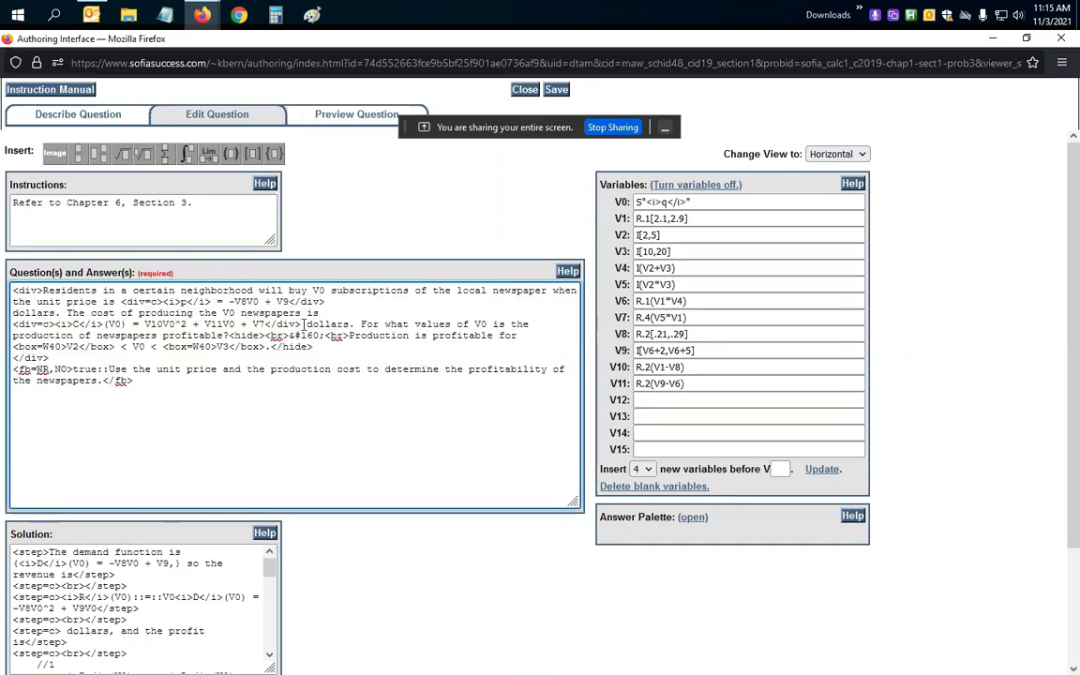
pyautogui.moveTo(305, 325); pyautogui.dragTo(344, 323)
pyautogui.write('euro')
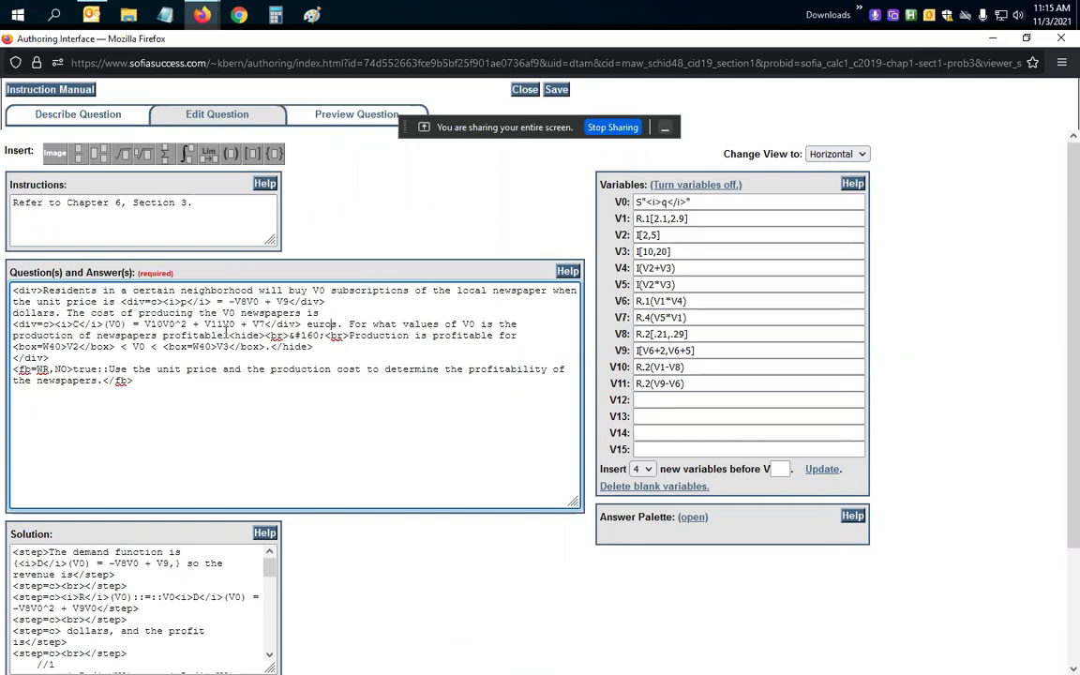
pyautogui.moveTo(13, 313); pyautogui.dragTo(49, 314)
pyautogui.write('euro')
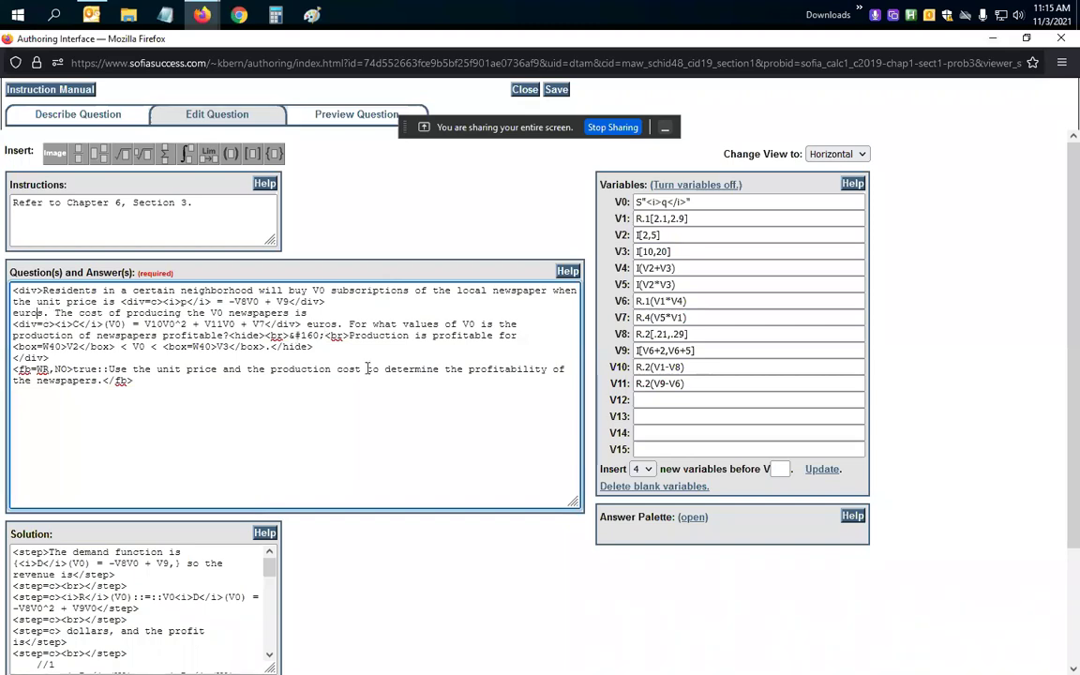
# Step: Preview the question and check the currency wording in the unit price and production cost sentences
pyautogui.scroll(-2, 383, 399)
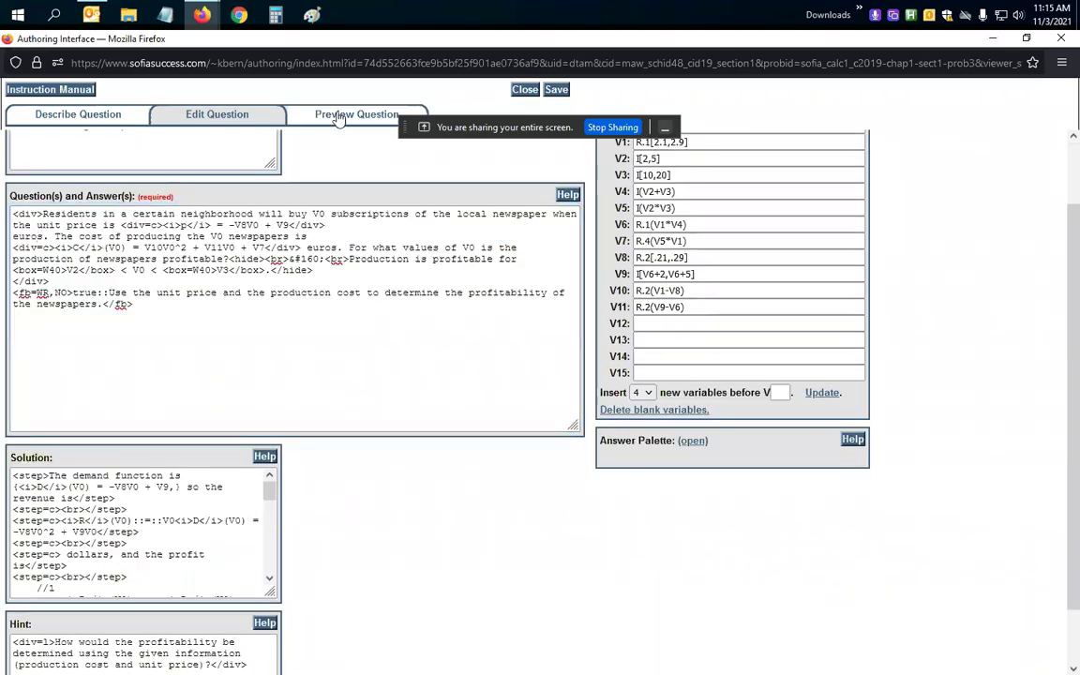
pyautogui.click(339, 119)
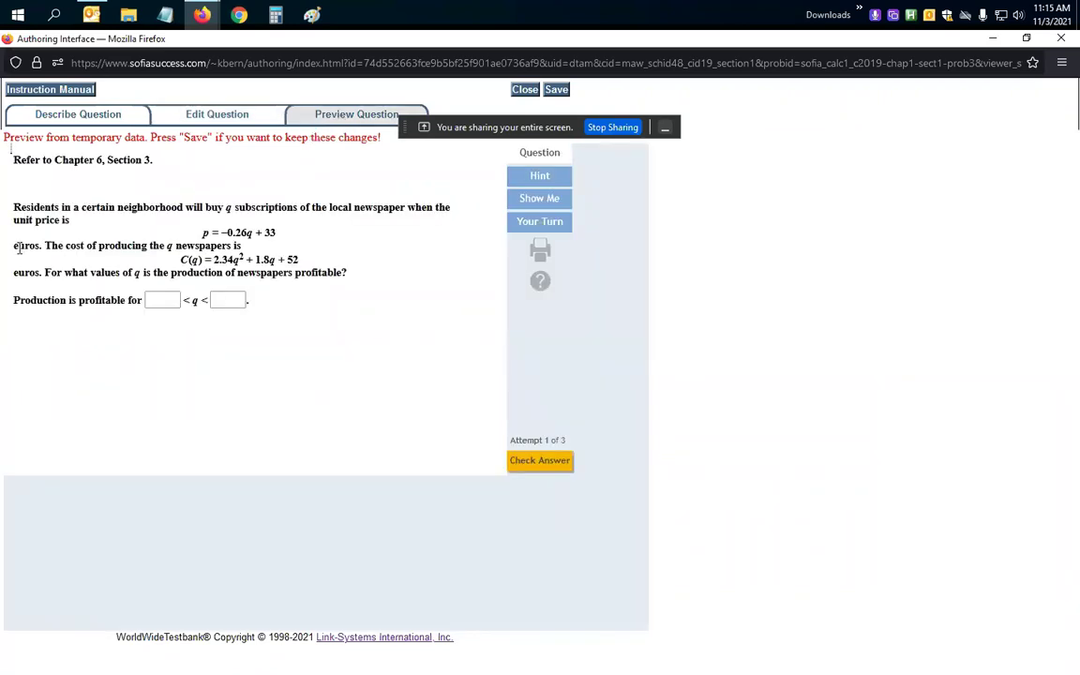
pyautogui.moveTo(18, 245); pyautogui.dragTo(44, 245)
pyautogui.moveTo(23, 284); pyautogui.dragTo(58, 272)
pyautogui.click(54, 272)
pyautogui.moveTo(91, 225); pyautogui.dragTo(40, 207)
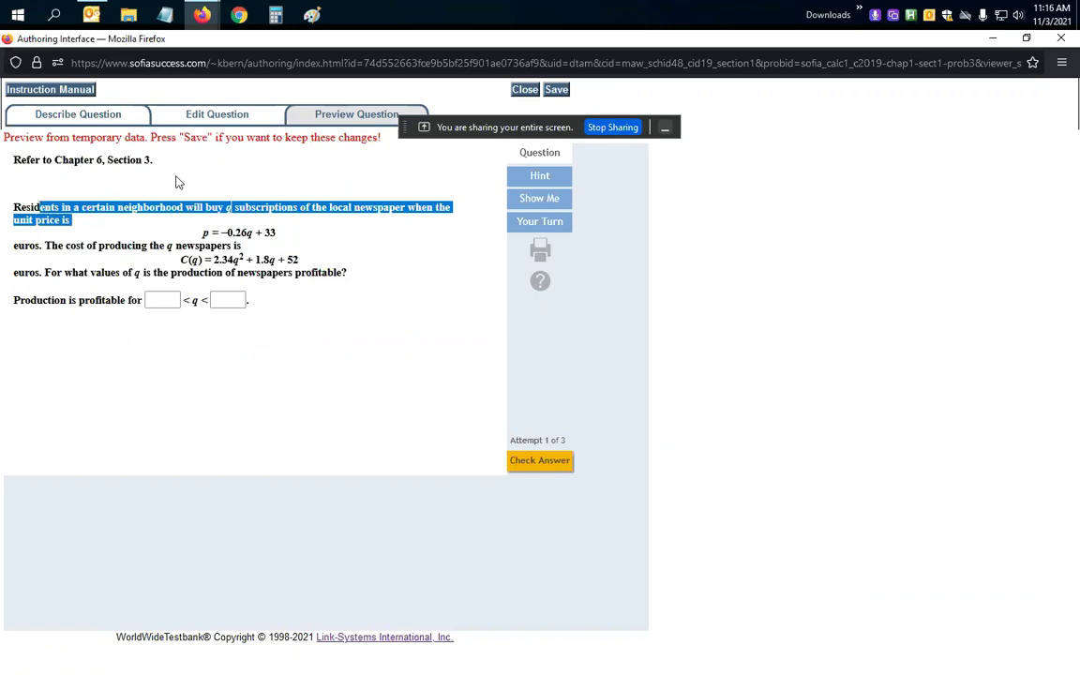
# Step: Examine the definition of variable V1 in the question's source and view the authoring Instruction Manual
pyautogui.click(210, 116)
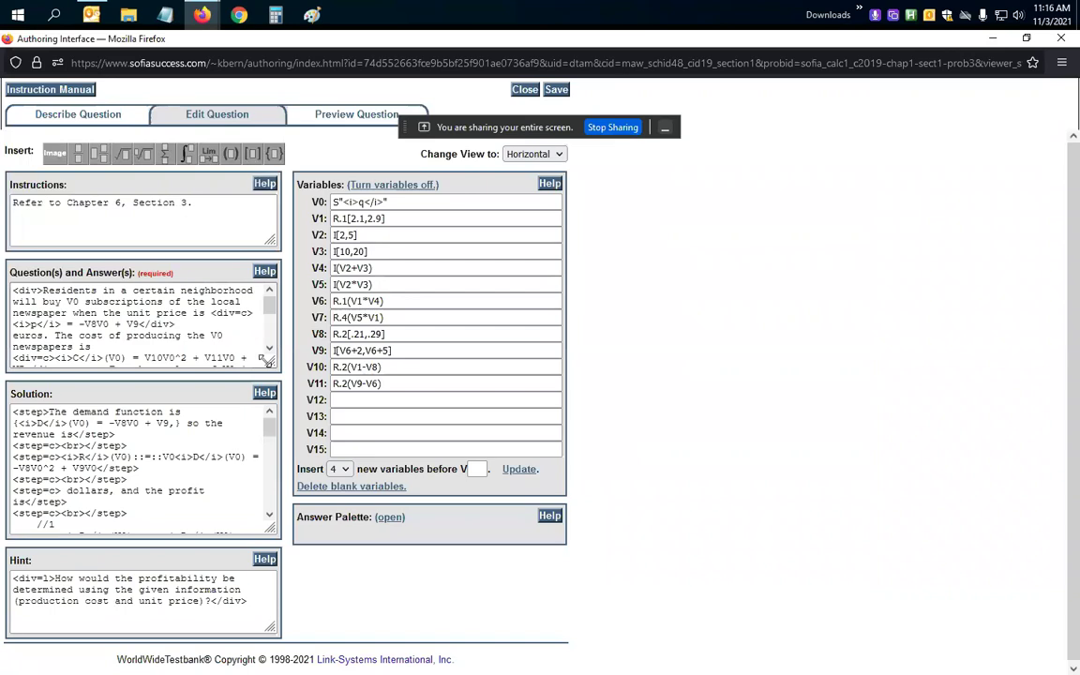
pyautogui.moveTo(266, 360); pyautogui.dragTo(368, 511)
pyautogui.click(198, 403)
pyautogui.moveTo(485, 218); pyautogui.dragTo(427, 217)
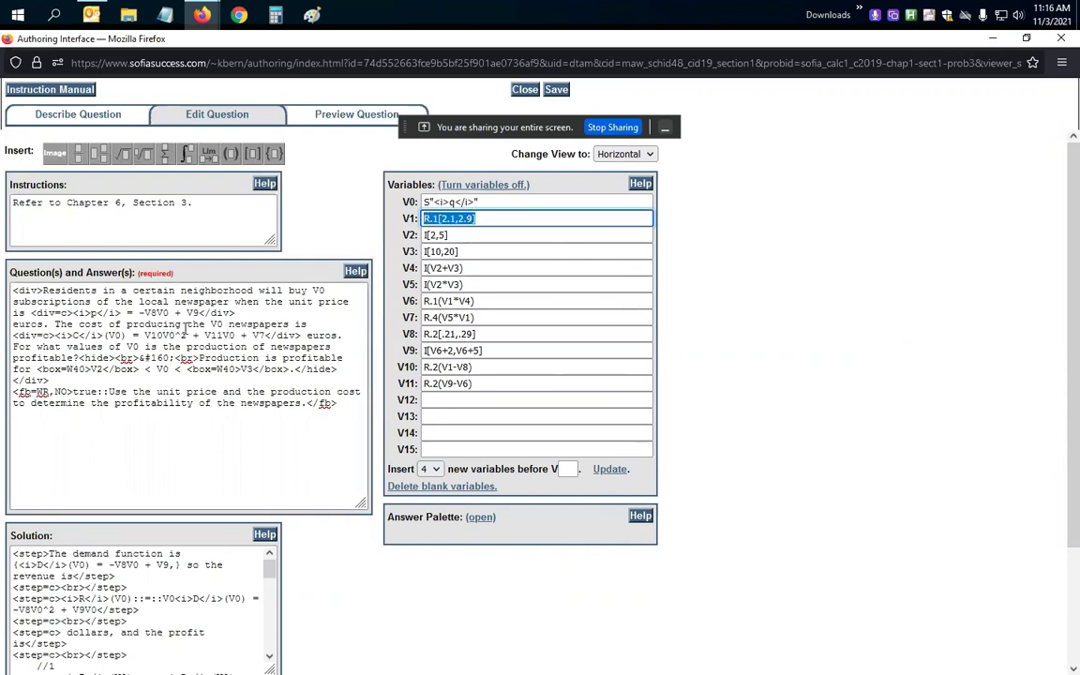
pyautogui.hotkey('shift', 'Right')
pyautogui.hotkey('shift', 'Right')
pyautogui.hotkey('shift', 'Right')
pyautogui.hotkey('shift', 'Right')
pyautogui.hotkey('shift', 'Right')
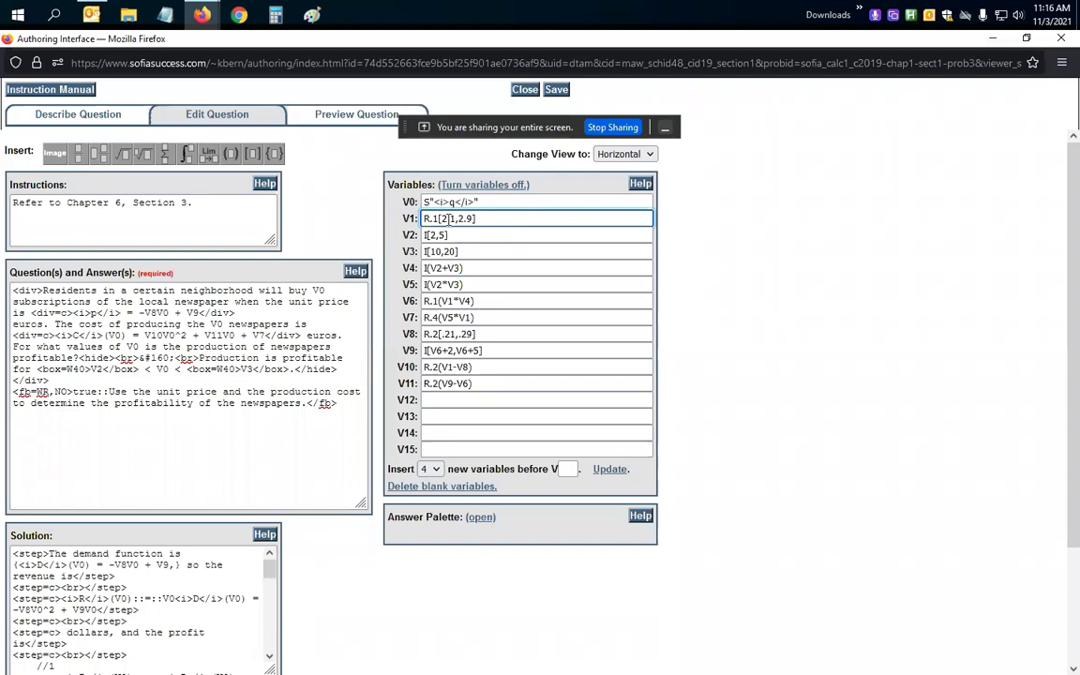
pyautogui.press('Home')
pyautogui.hotkey('shift', 'Right')
pyautogui.hotkey('shift', 'Right')
pyautogui.hotkey('shift', 'Right')
pyautogui.hotkey('shift', 'Right')
pyautogui.hotkey('shift', 'Right')
pyautogui.press('Home')
pyautogui.click(82, 95)
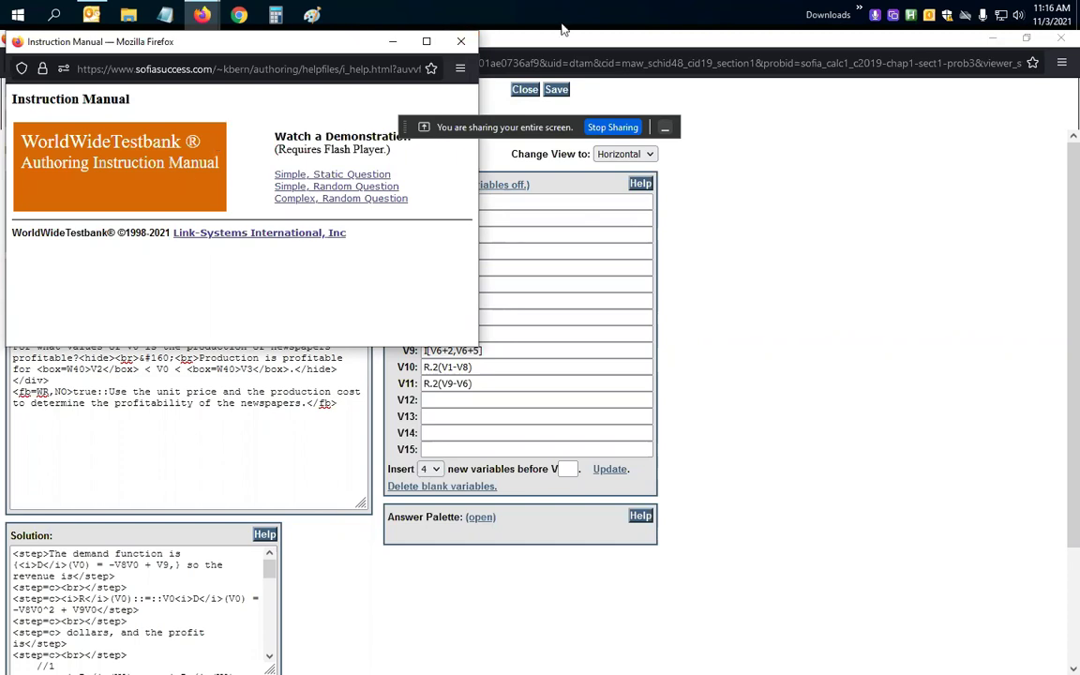
pyautogui.click(461, 45)
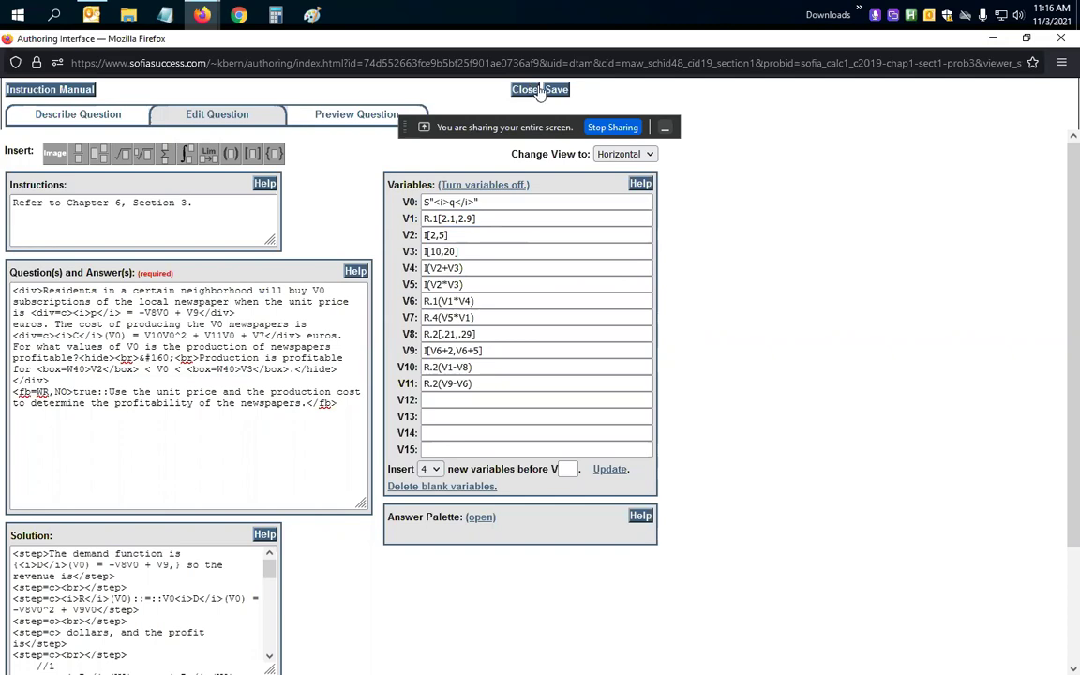
# Step: Save the edited question, close its authoring window, and select the customized copy in the assignment's selected questions
pyautogui.click(555, 90)
pyautogui.click(522, 91)
pyautogui.click(673, 453)
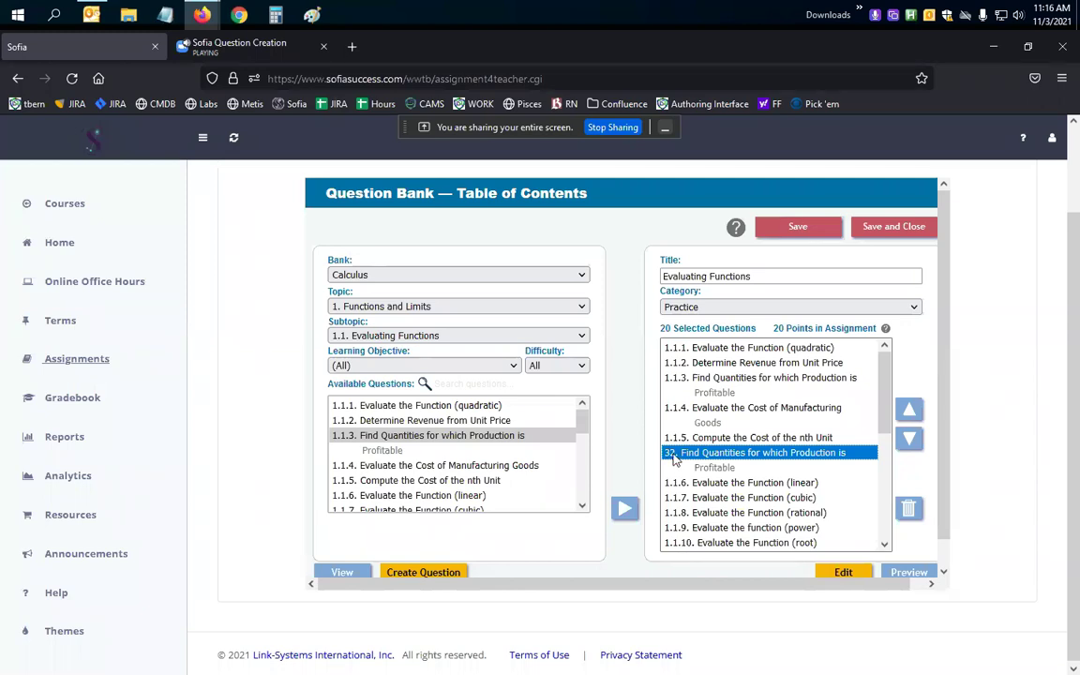
pyautogui.click(486, 274)
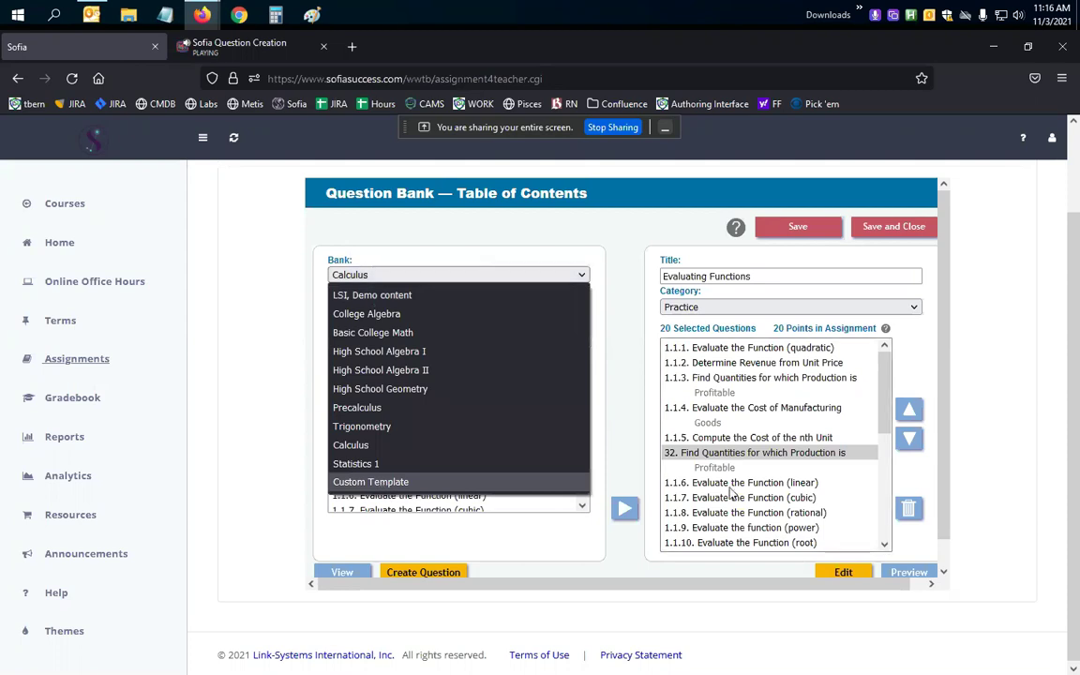
pyautogui.click(671, 453)
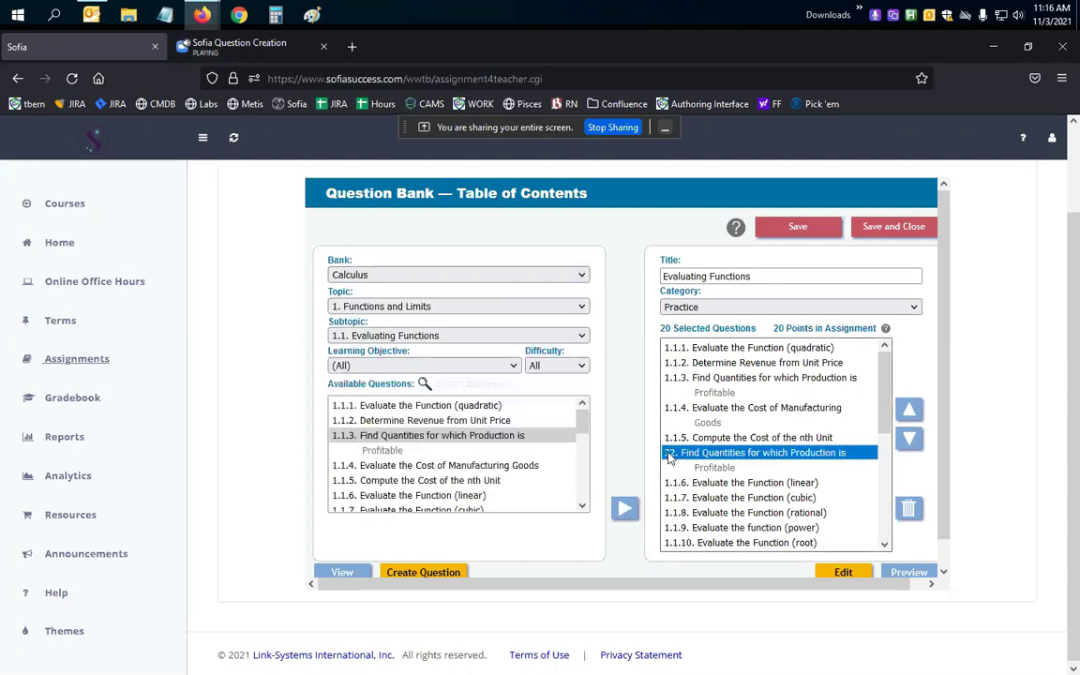
# Step: Switch the question bank to Custom Template and select the customized production-profitability question among its available questions
pyautogui.click(448, 273)
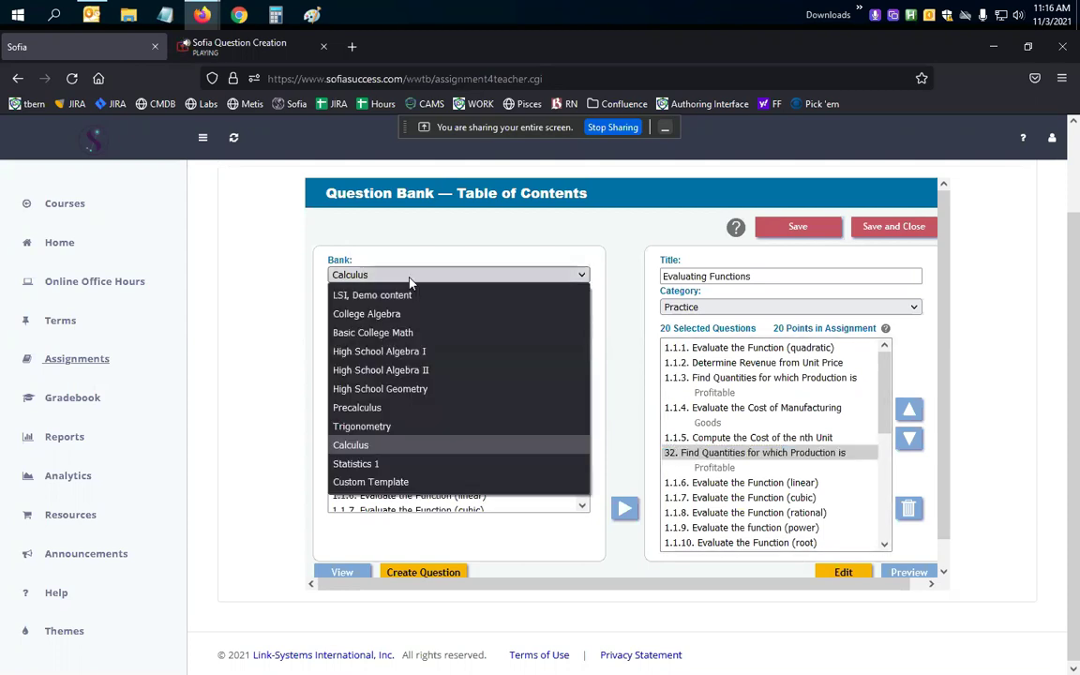
pyautogui.click(375, 480)
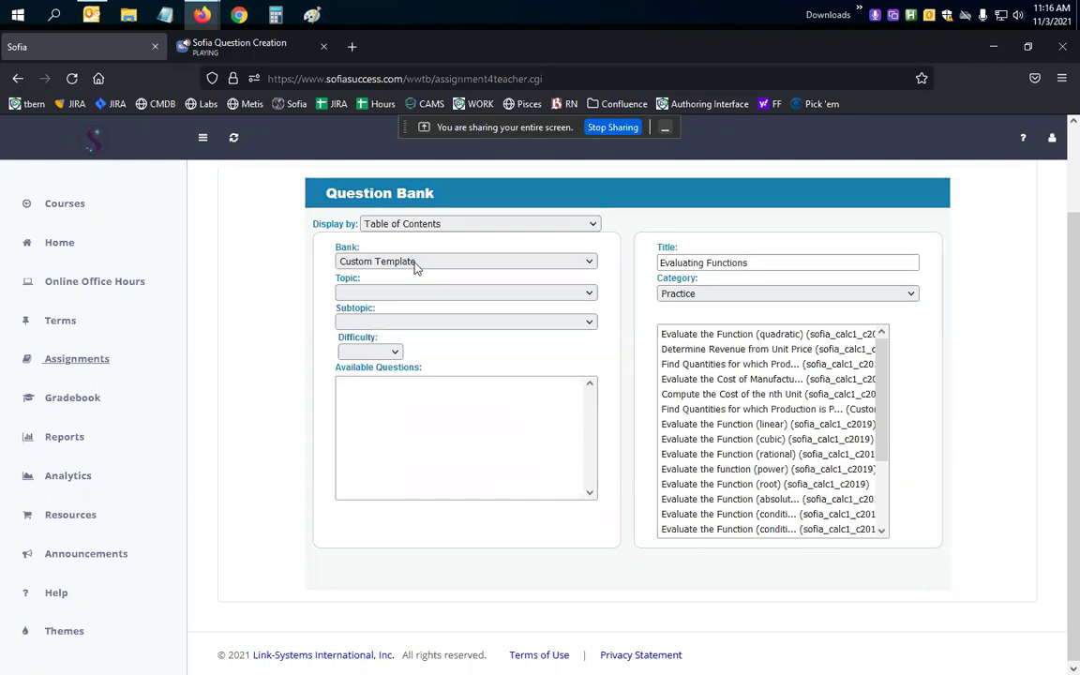
pyautogui.click(401, 329)
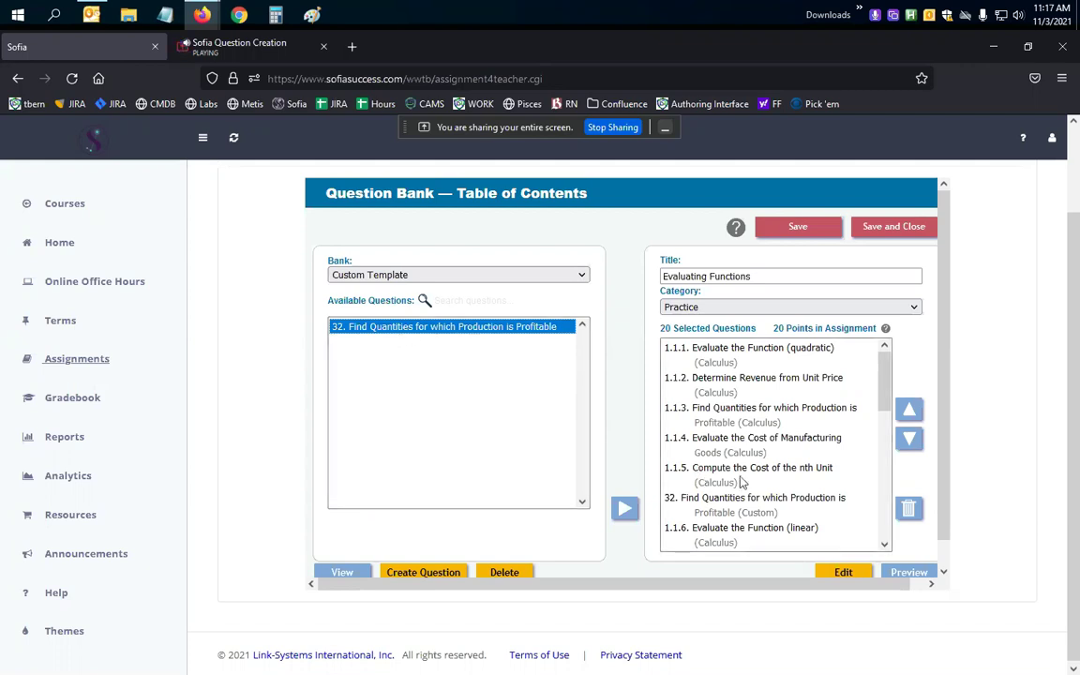
# Step: Create a new question in the Custom Template bank, maximize its authoring window, and title it "Test Question"
pyautogui.scroll(-1, 614, 301)
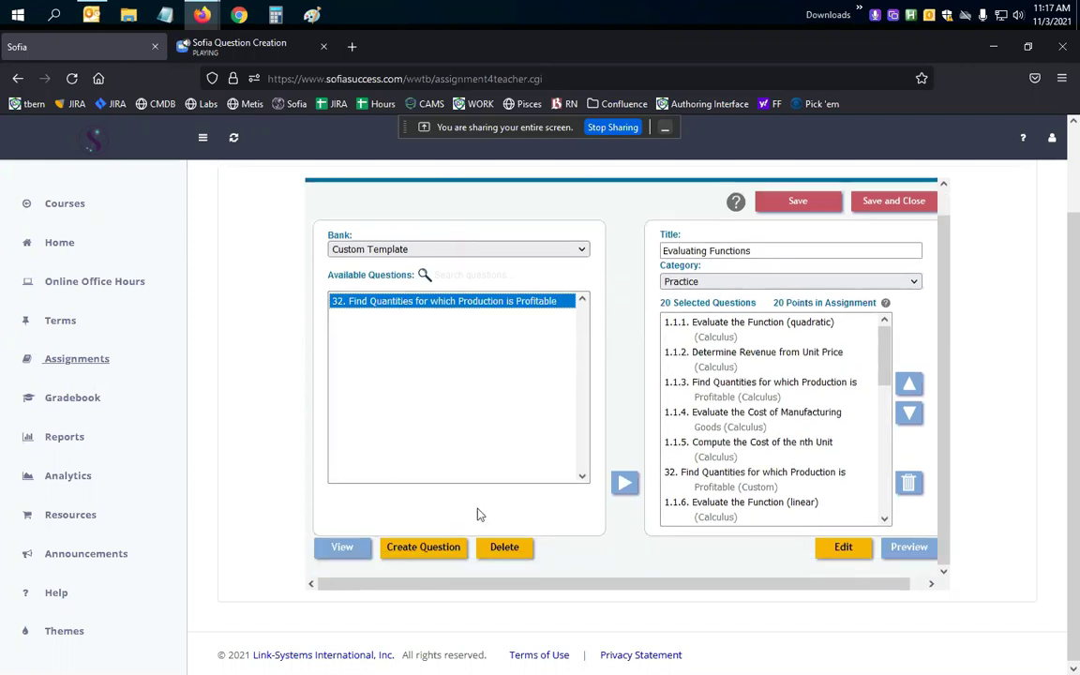
pyautogui.click(434, 553)
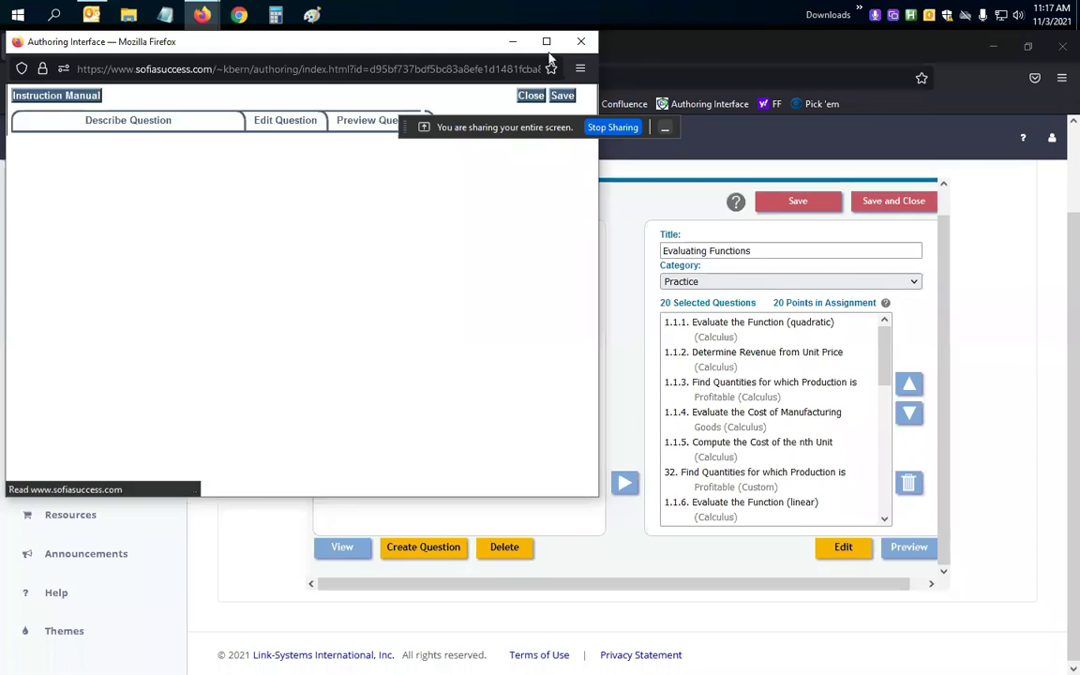
pyautogui.click(547, 41)
pyautogui.click(134, 150)
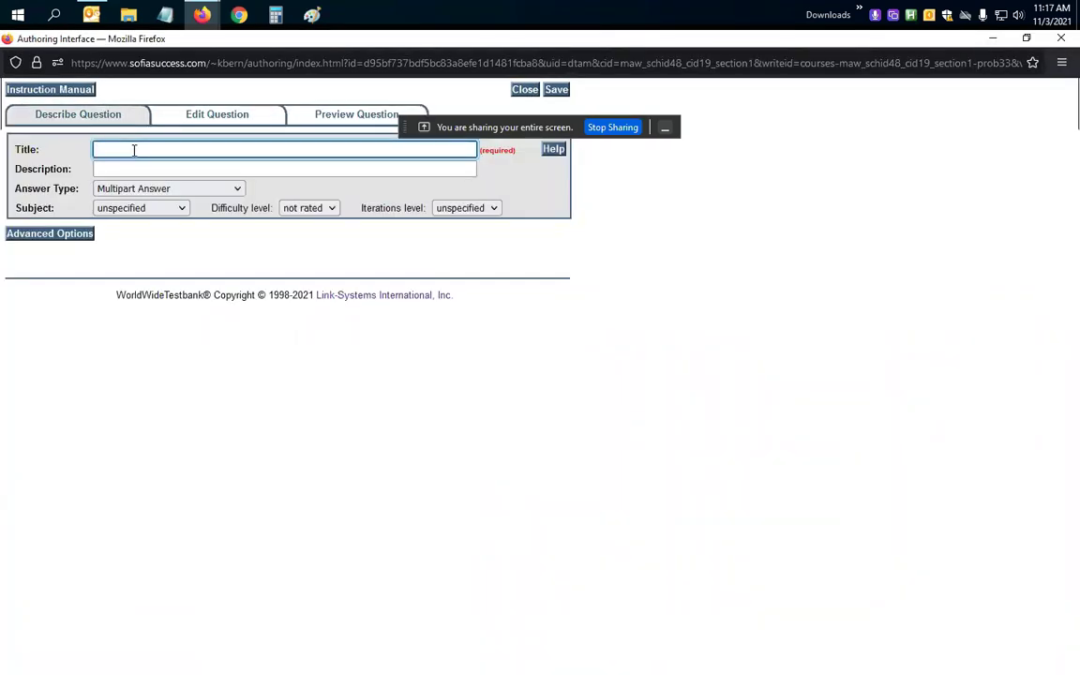
pyautogui.write('Test Question')
# Step: Check the preview of the empty question, then set its answer type to Multiple Choice
pyautogui.click(339, 116)
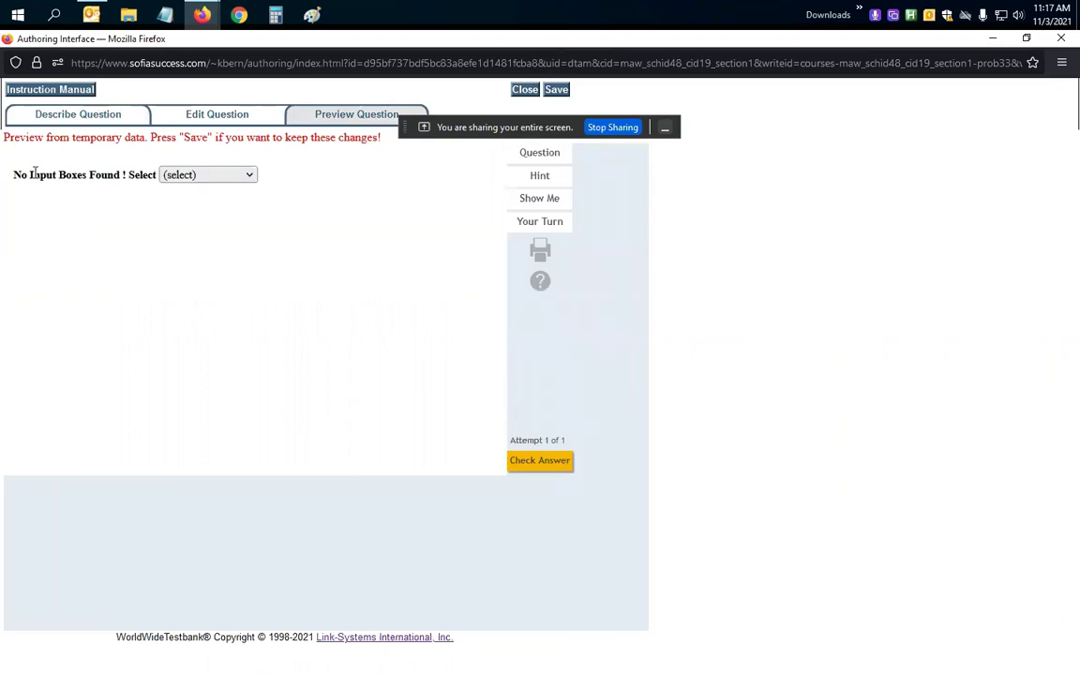
pyautogui.moveTo(13, 176); pyautogui.dragTo(122, 172)
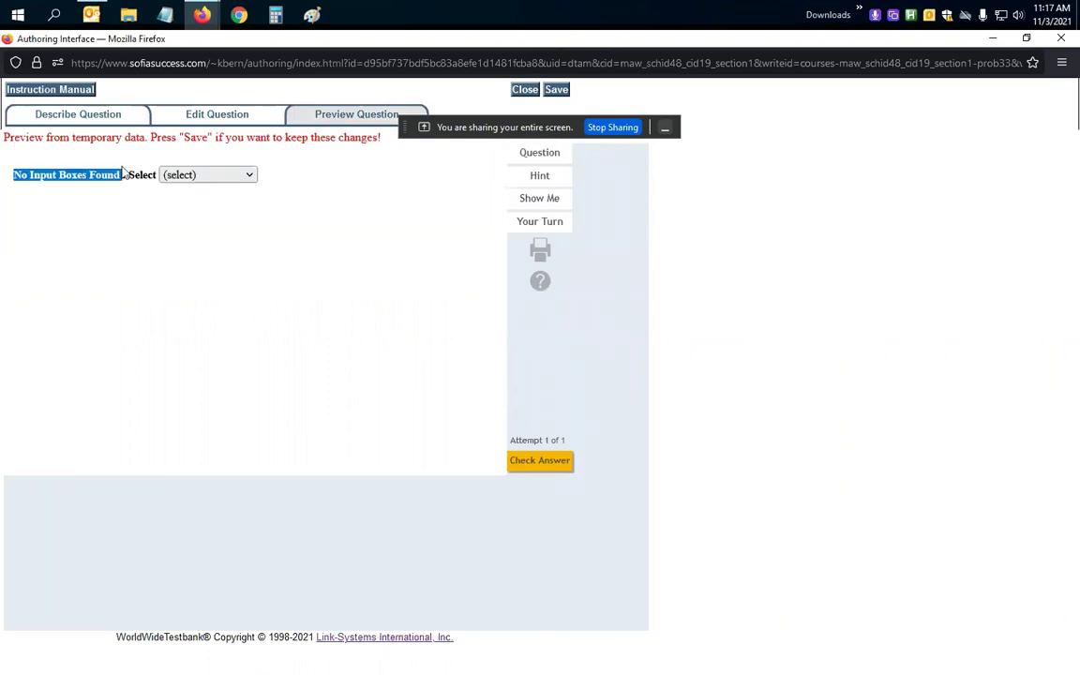
pyautogui.click(94, 123)
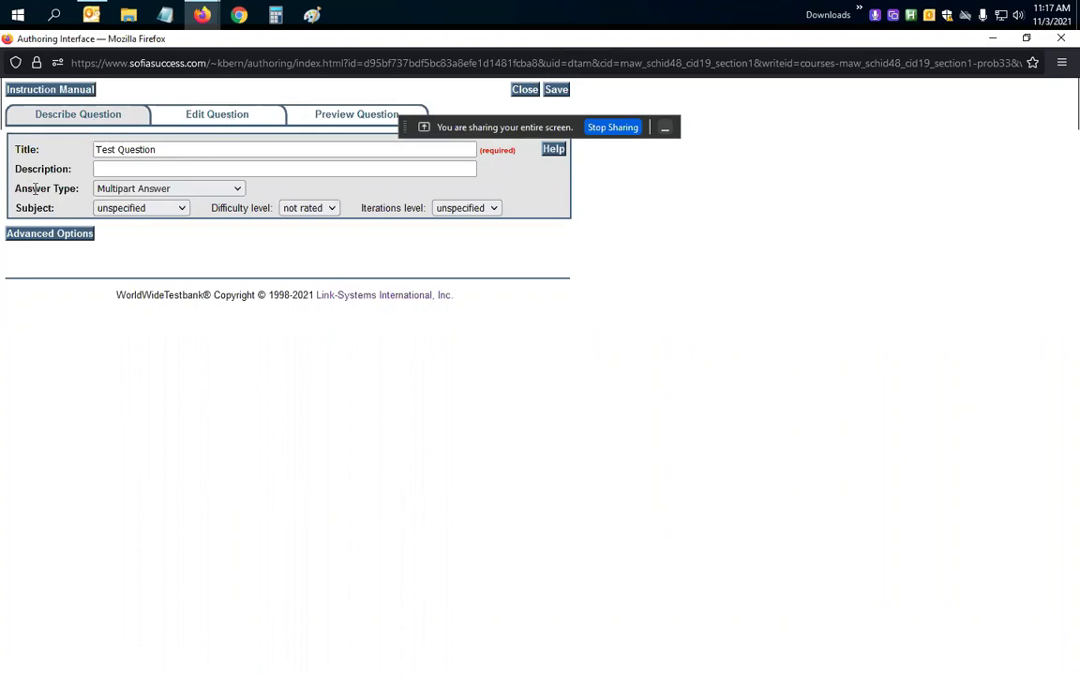
pyautogui.moveTo(32, 176); pyautogui.dragTo(81, 187)
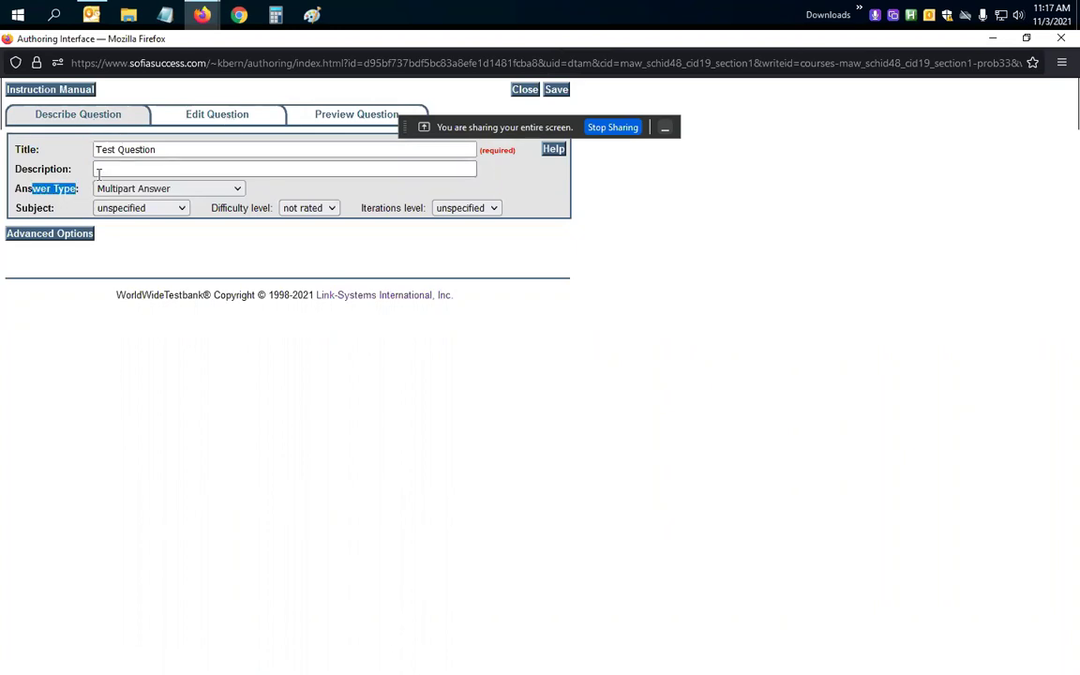
pyautogui.click(122, 188)
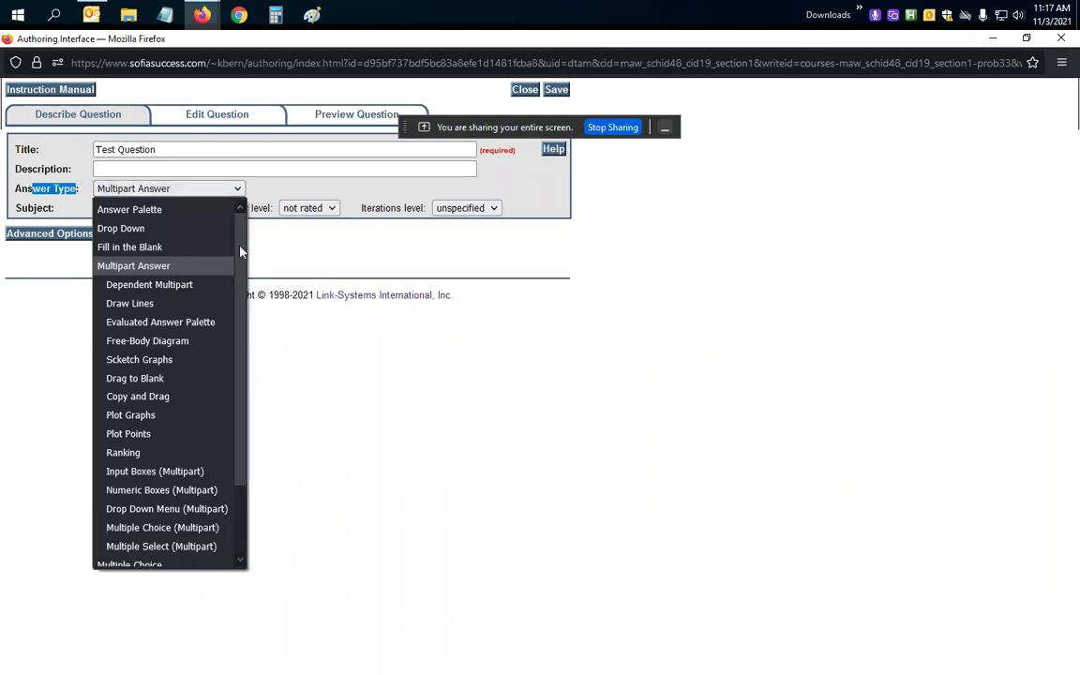
pyautogui.scroll(-2, 240, 249)
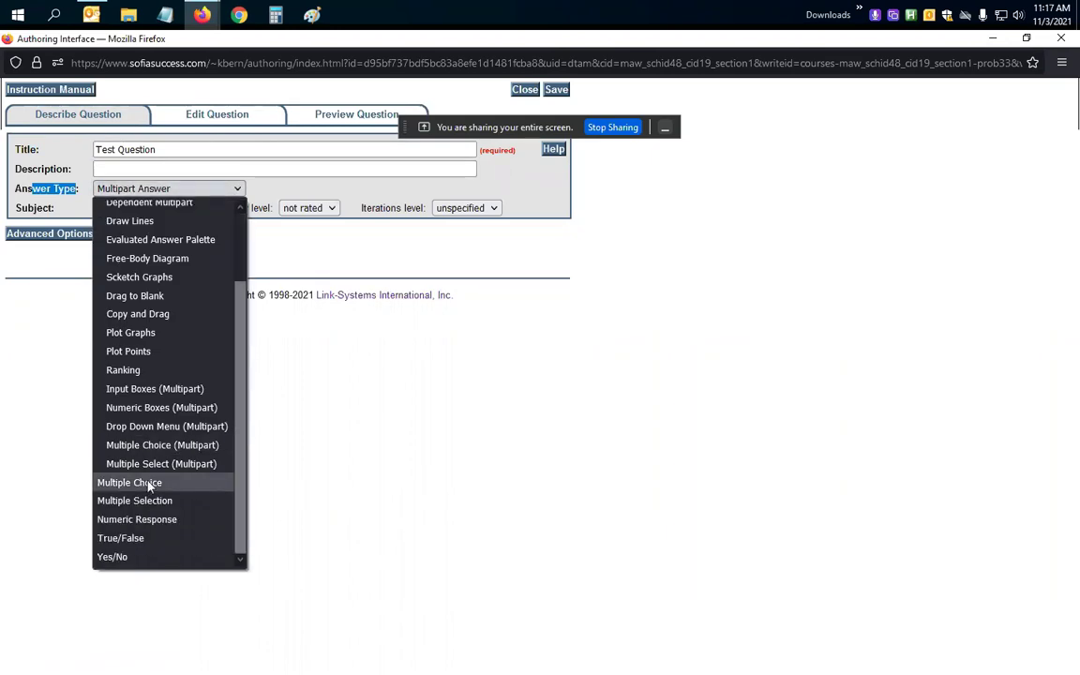
pyautogui.click(148, 482)
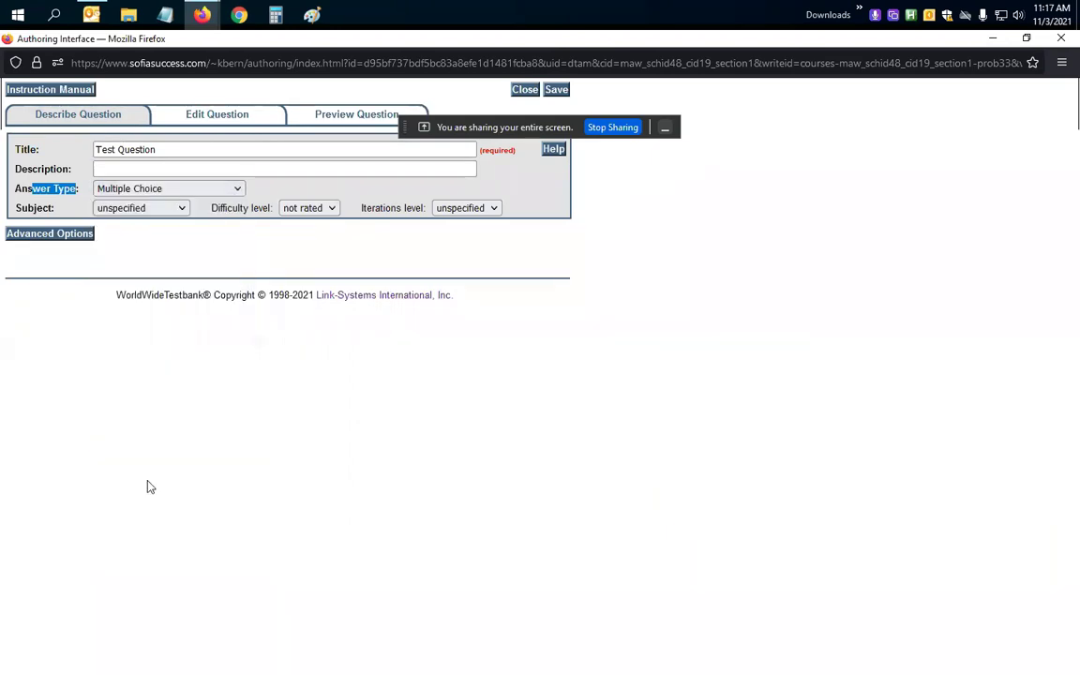
# Step: Open the question's content for editing and enter the instructions "Classify the triangle by its sides."
pyautogui.click(225, 116)
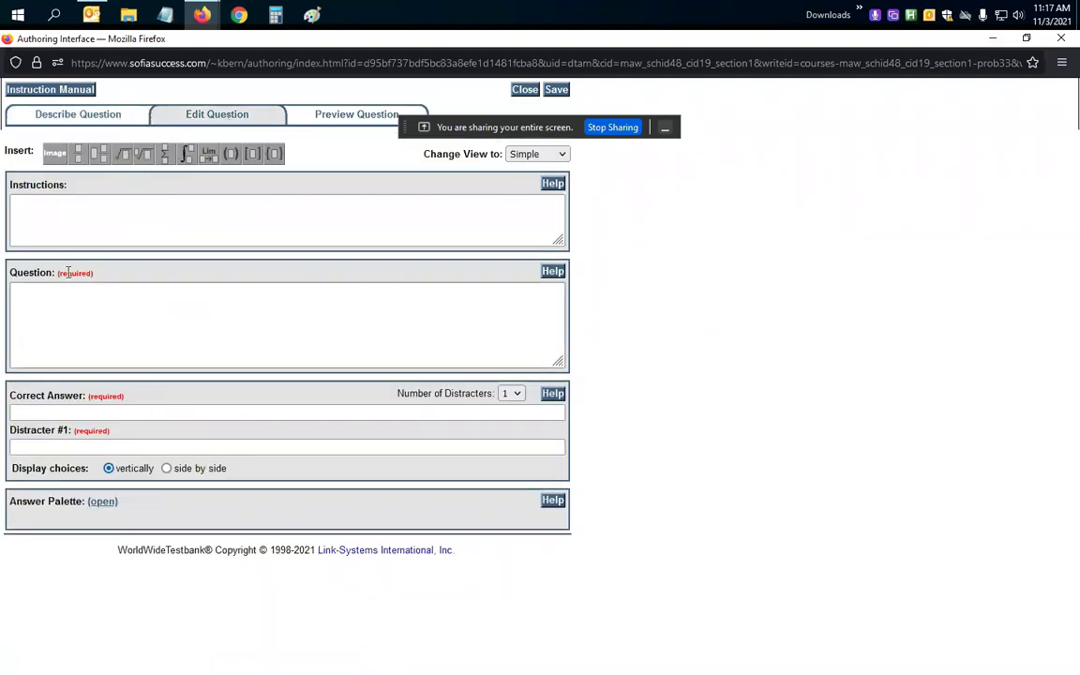
pyautogui.click(62, 224)
pyautogui.click(58, 310)
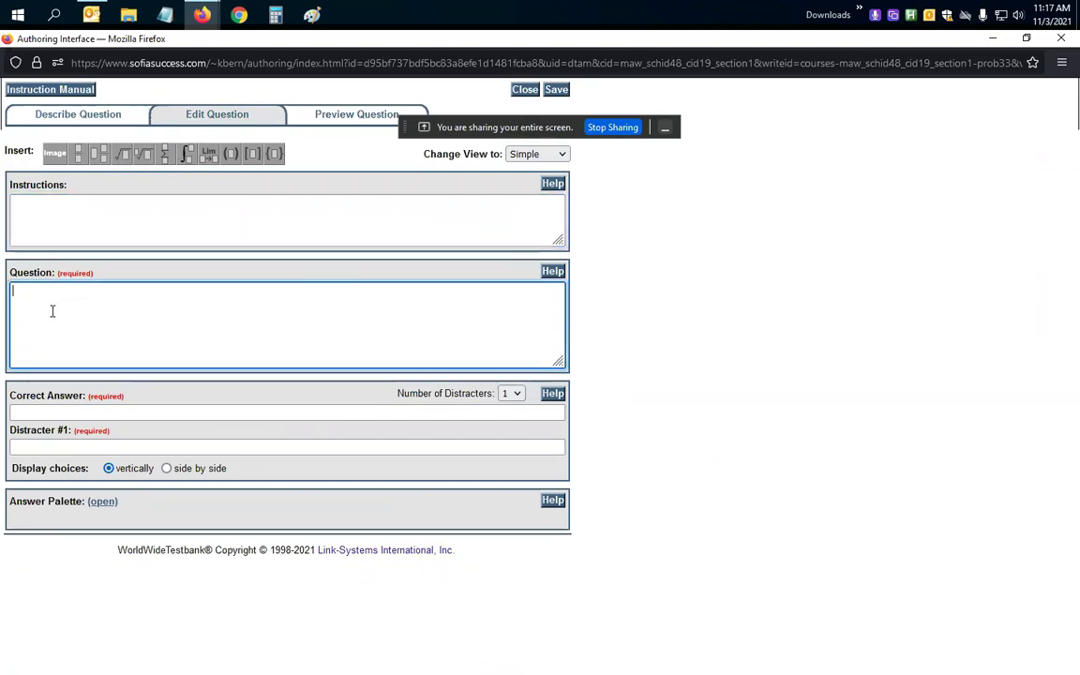
pyautogui.click(80, 414)
pyautogui.click(79, 445)
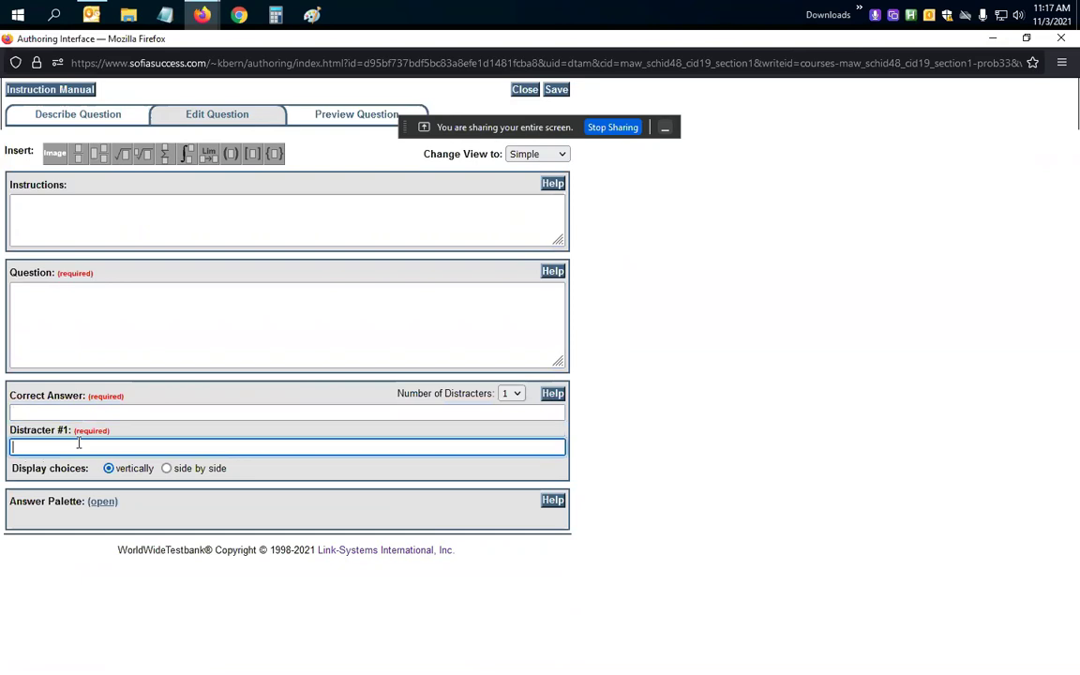
pyautogui.click(79, 414)
pyautogui.click(86, 291)
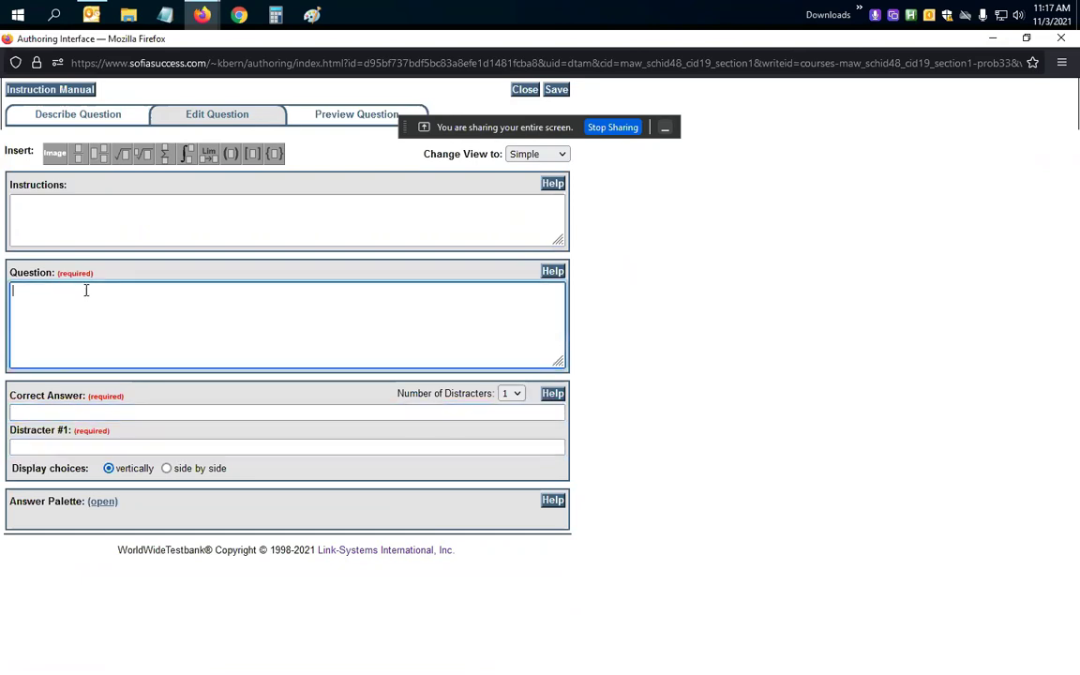
pyautogui.click(98, 215)
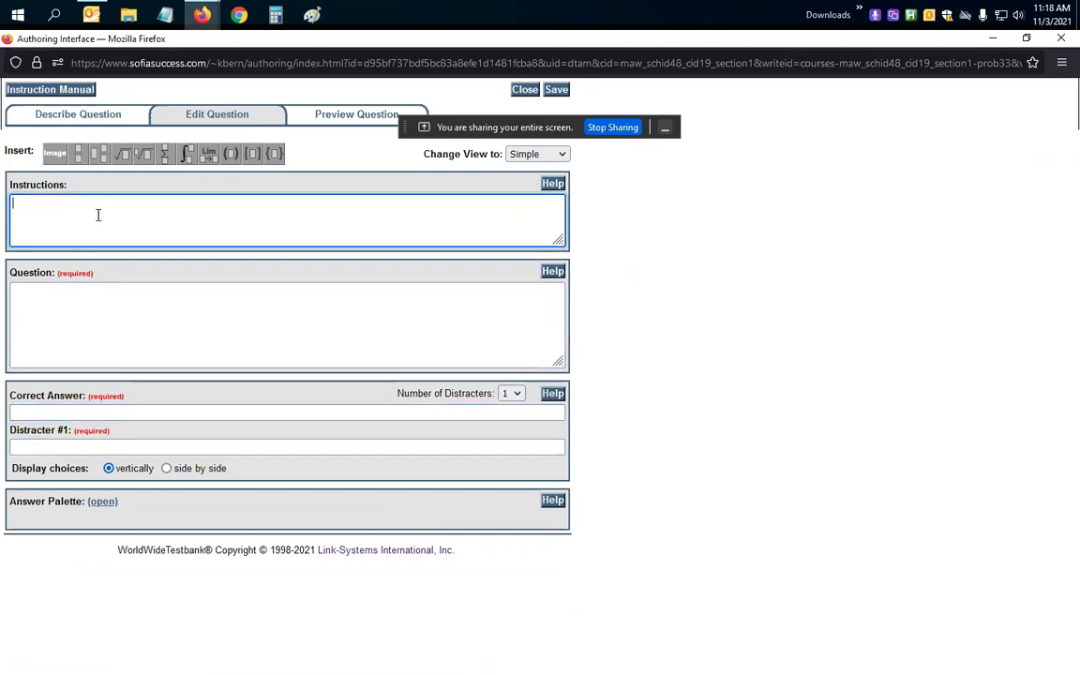
pyautogui.write('Classify the triangle by its sides.')
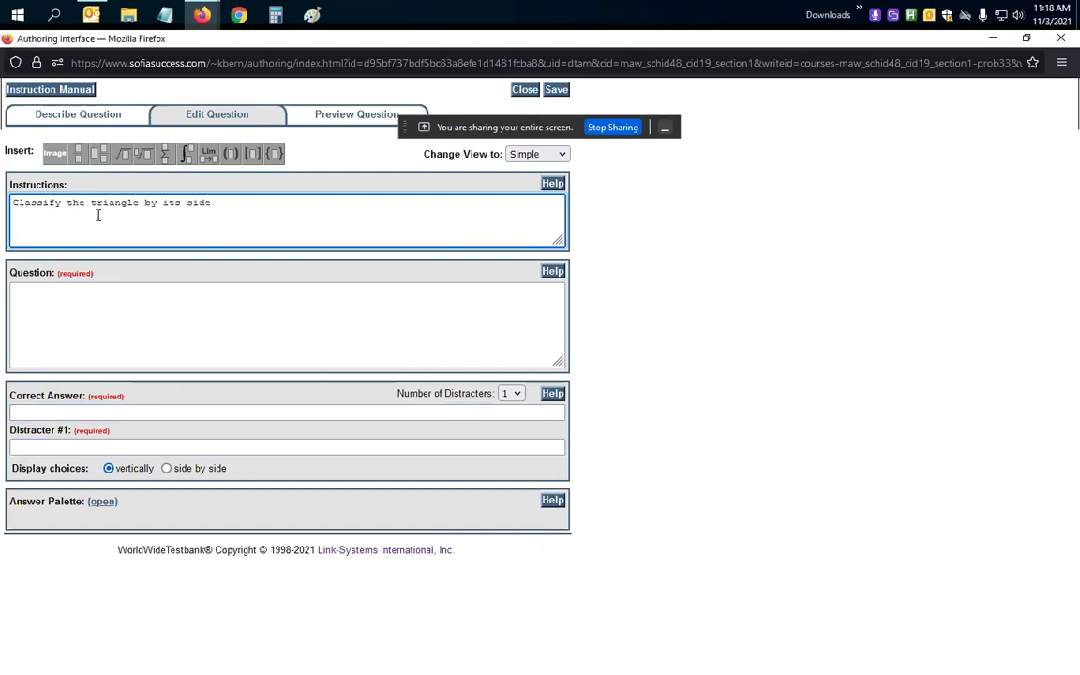
# Step: Enter the question text "A triangle with sides of length 7 centimeters, 7 centimeters, and 9 centimeters."
pyautogui.click(94, 305)
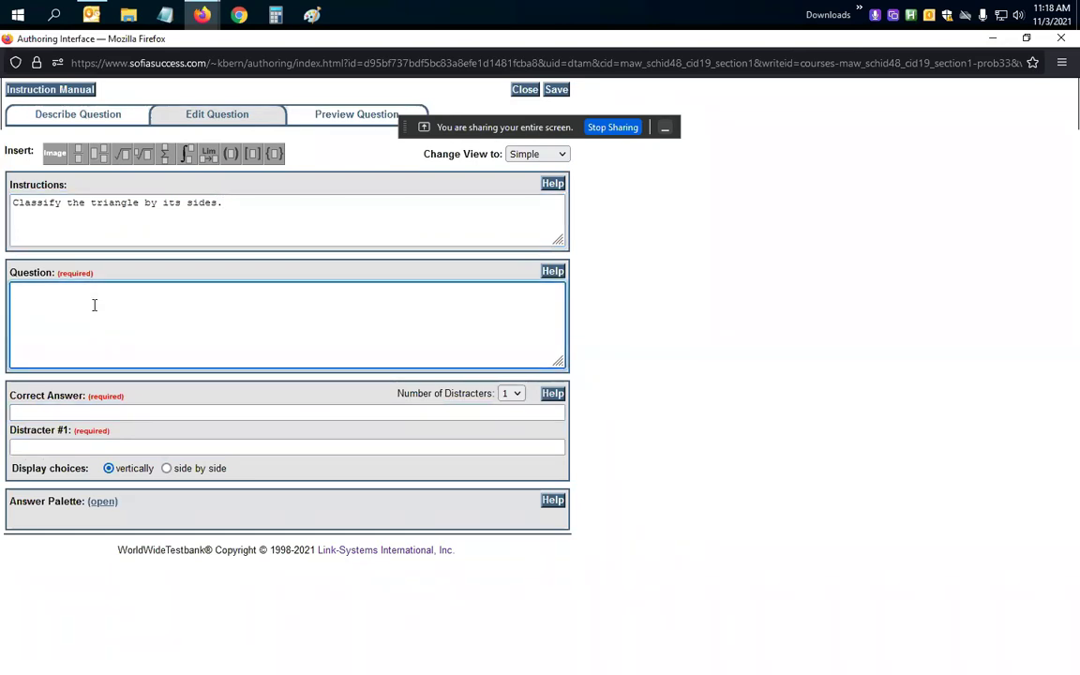
pyautogui.write('A triangle with sides of length 7 centimeters, 7 cen')
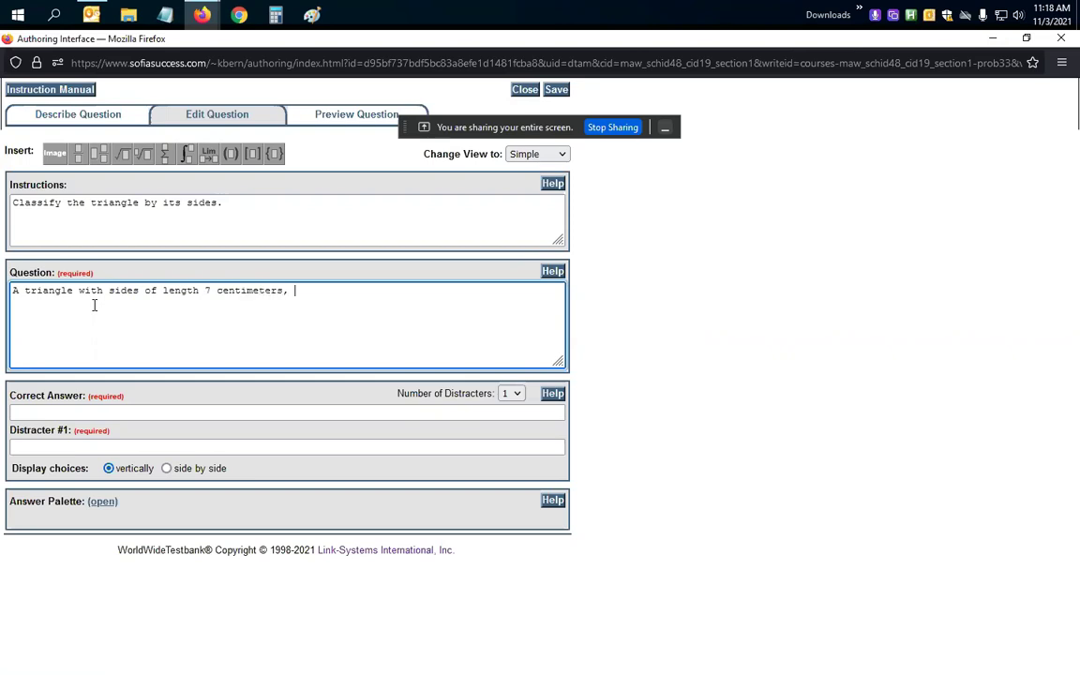
pyautogui.write('timeters, and 9 centimeters')
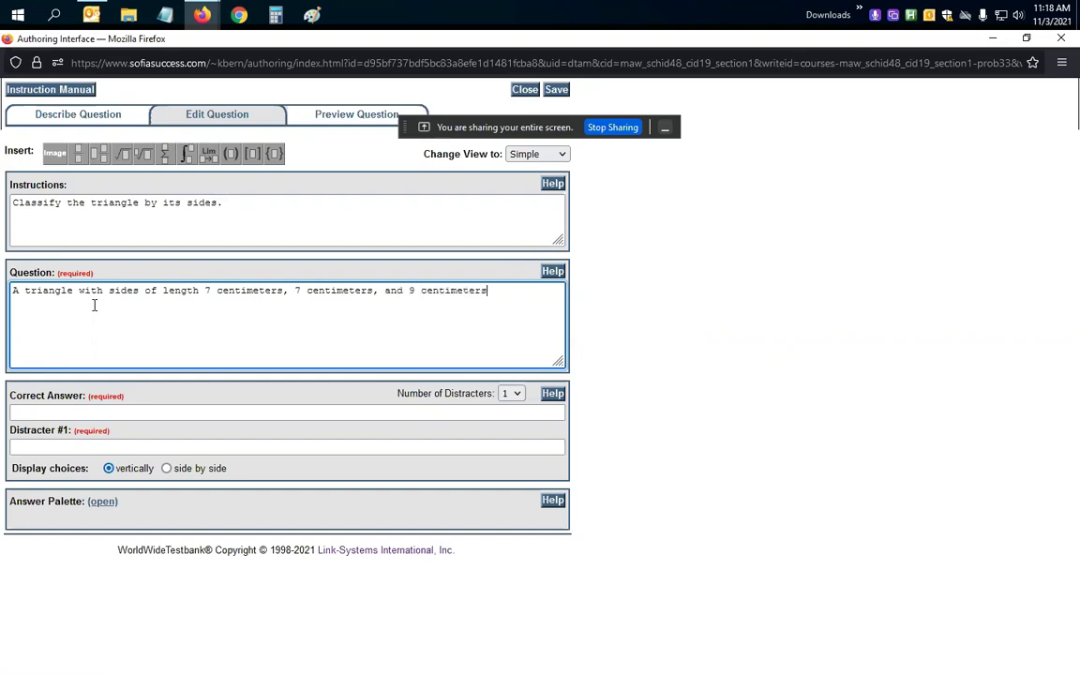
pyautogui.write('.')
# Step: Enter "Isosceles" as the correct answer of the multiple-choice question
pyautogui.click(53, 410)
pyautogui.write('Isc')
pyautogui.press('BackSpace')
pyautogui.write('oc')
pyautogui.press('BackSpace')
pyautogui.write('sceles')
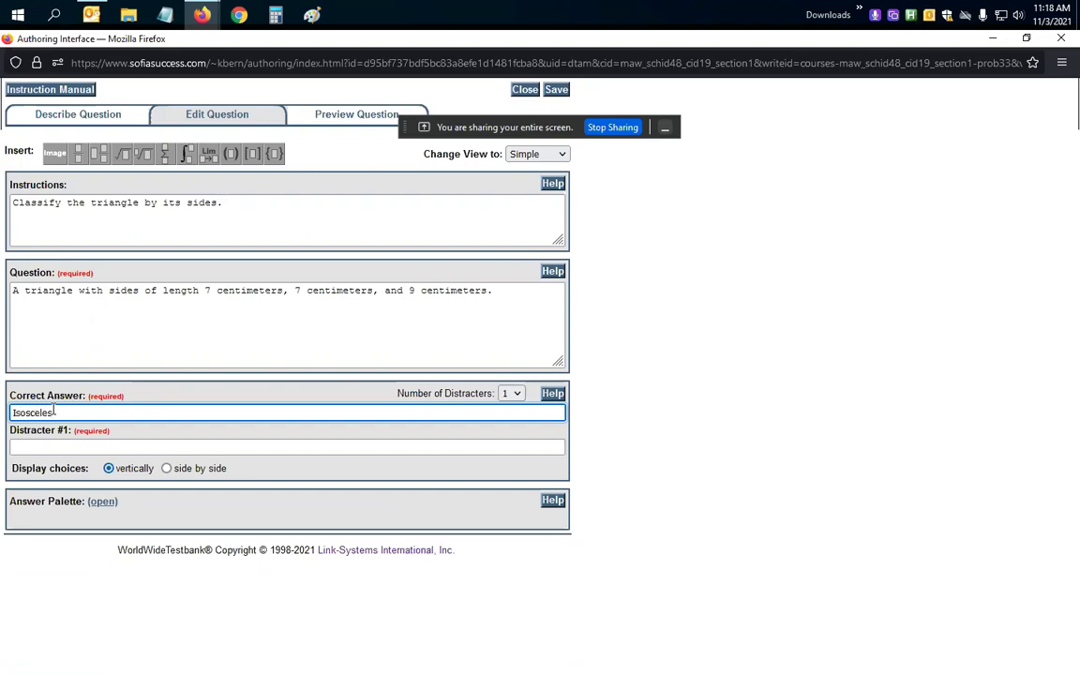
# Step: Set the number of distracters to 2 and enter "Equilateral" as the first and "Scalene" as the second
pyautogui.click(512, 394)
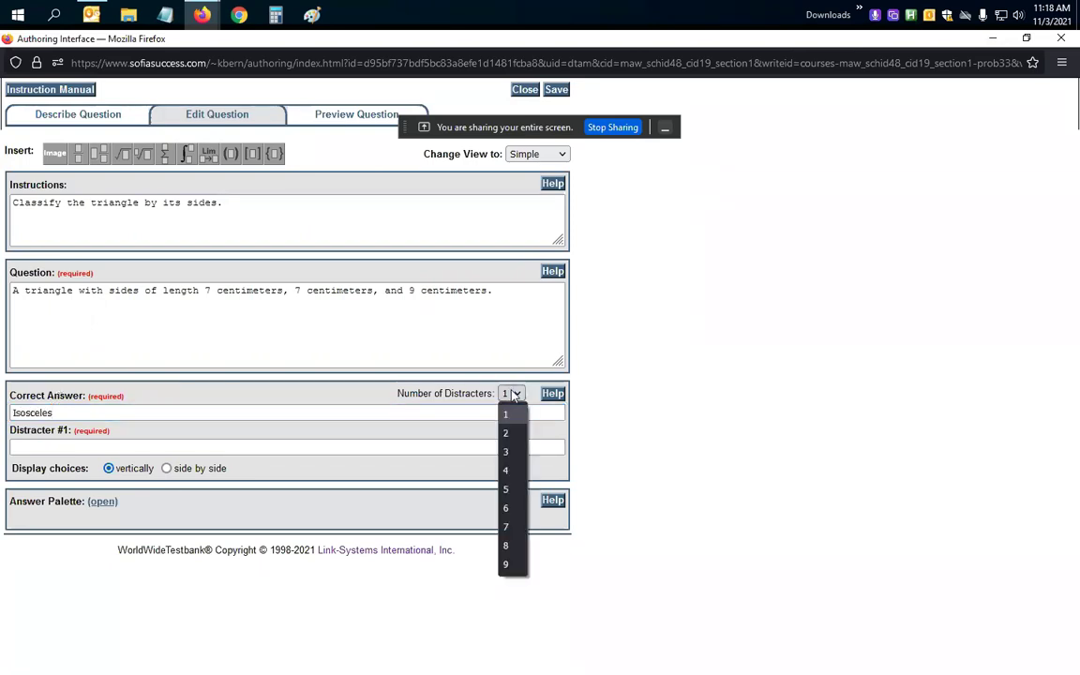
pyautogui.click(57, 448)
pyautogui.click(511, 394)
pyautogui.click(512, 441)
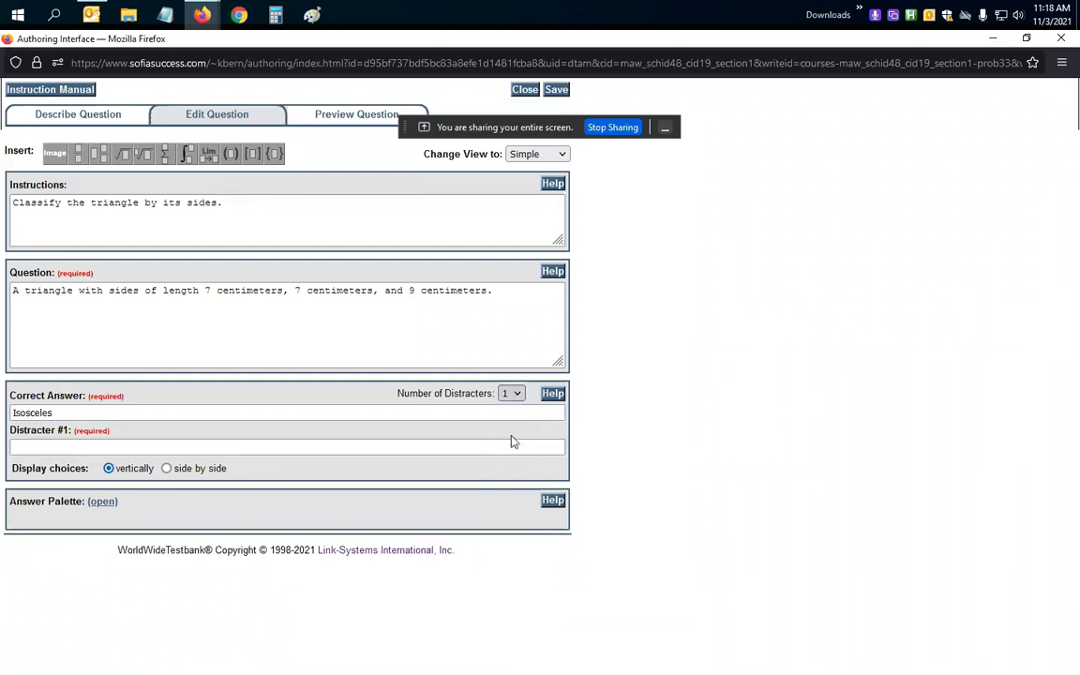
pyautogui.click(46, 444)
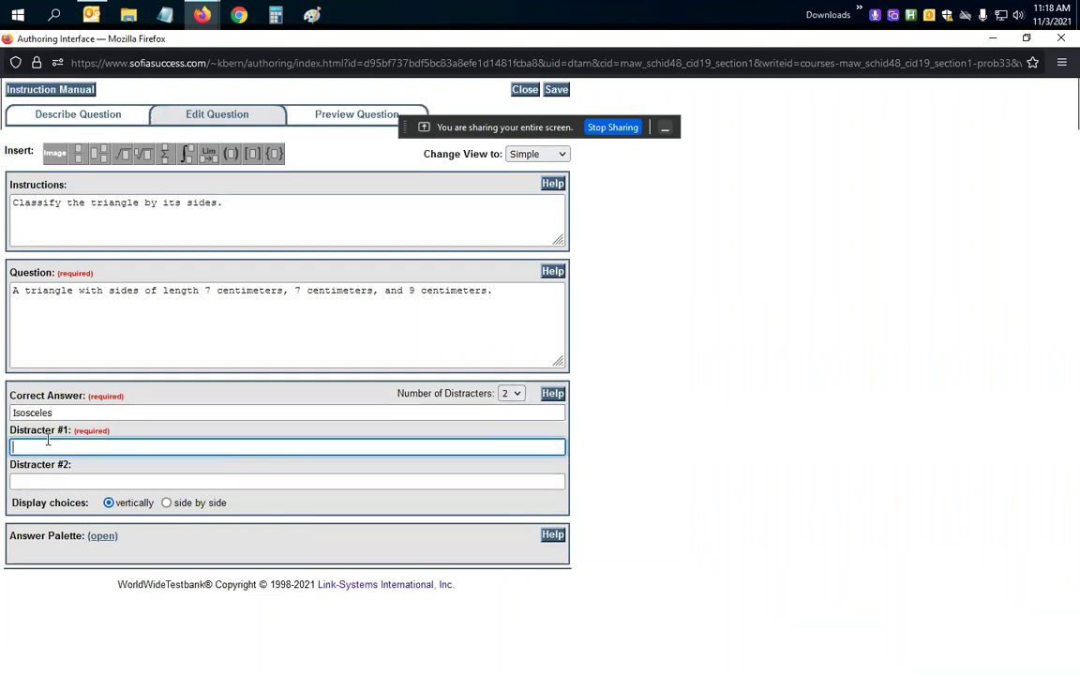
pyautogui.write('Equilateral')
pyautogui.click(64, 480)
pyautogui.write('Scalene')
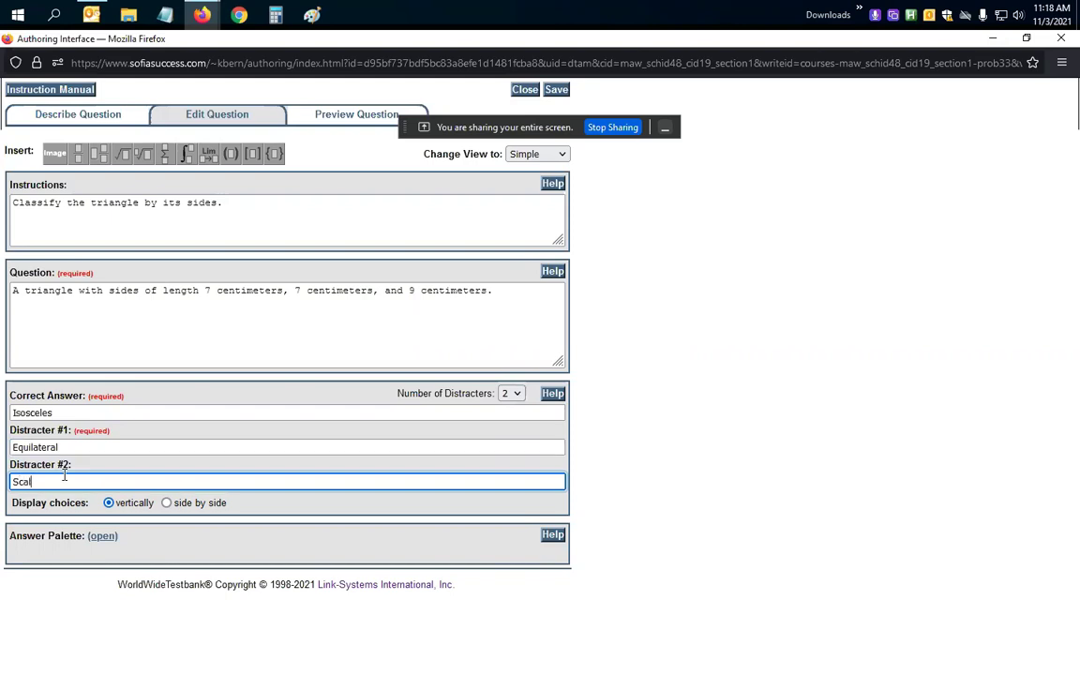
# Step: Preview the triangle question and test its answer checking with Isosceles and with Scalene
pyautogui.click(363, 120)
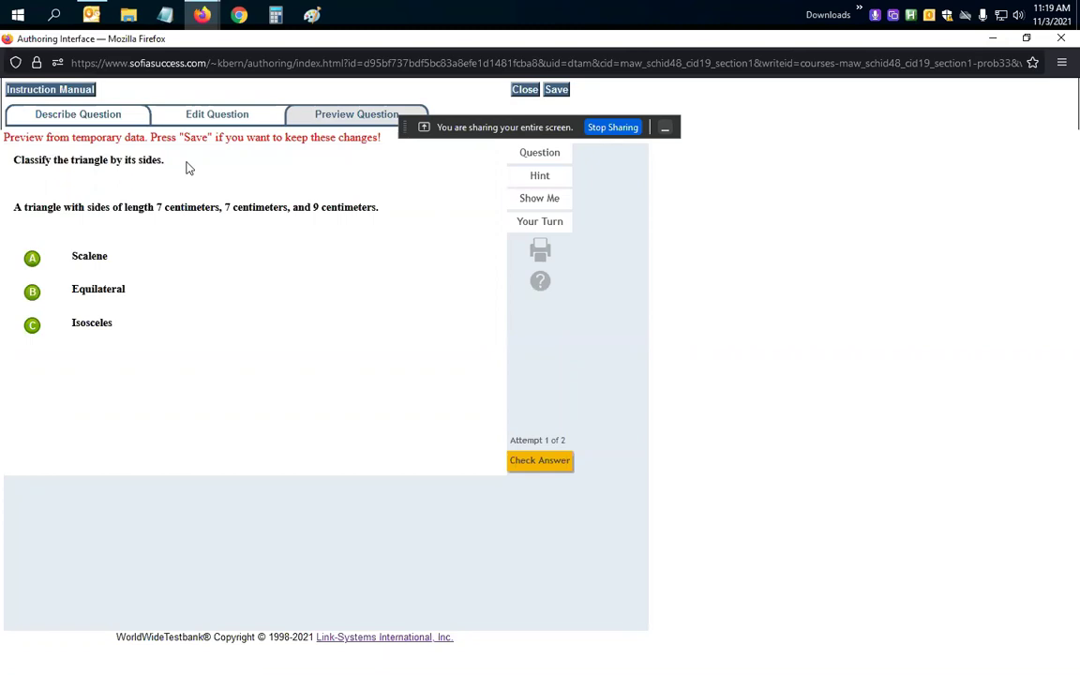
pyautogui.moveTo(11, 210); pyautogui.dragTo(386, 210)
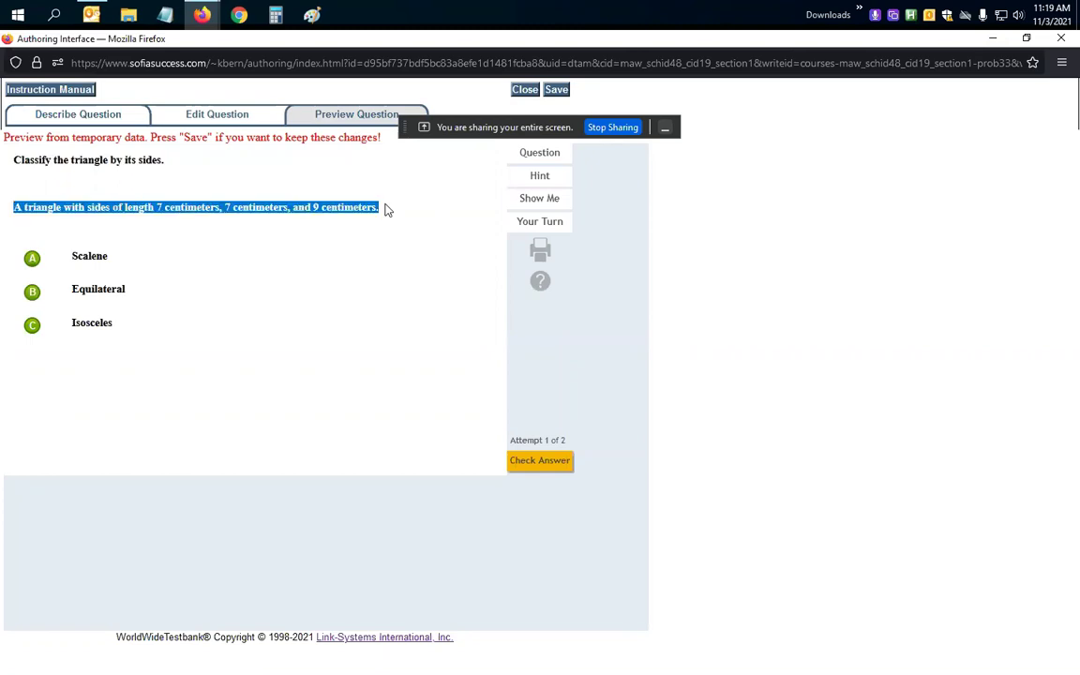
pyautogui.click(385, 210)
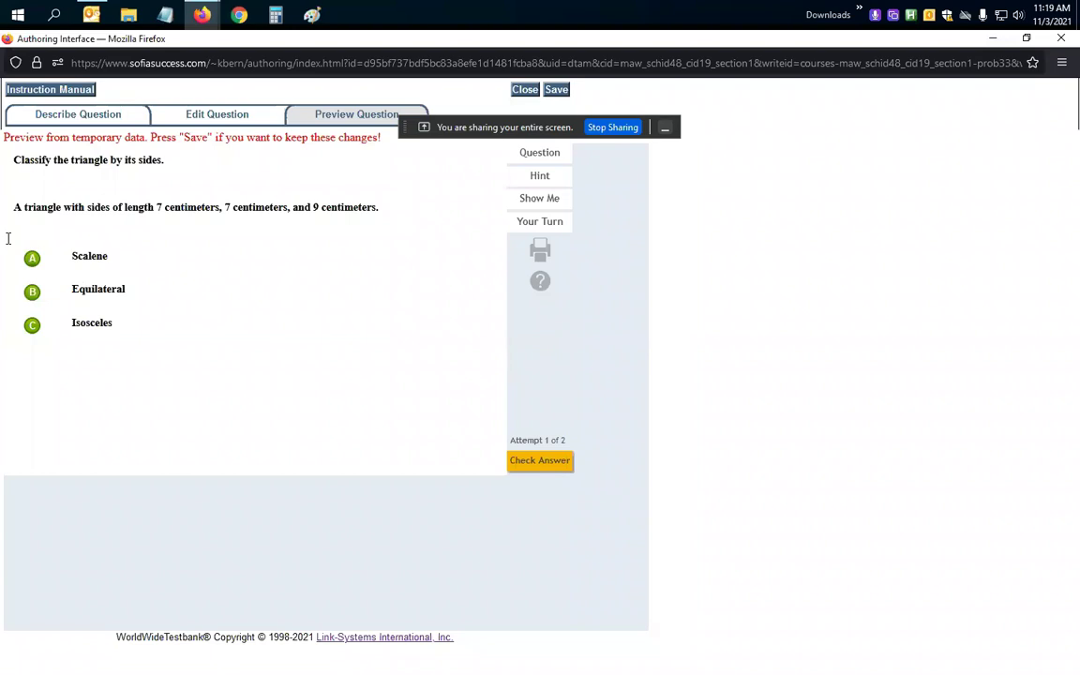
pyautogui.click(32, 325)
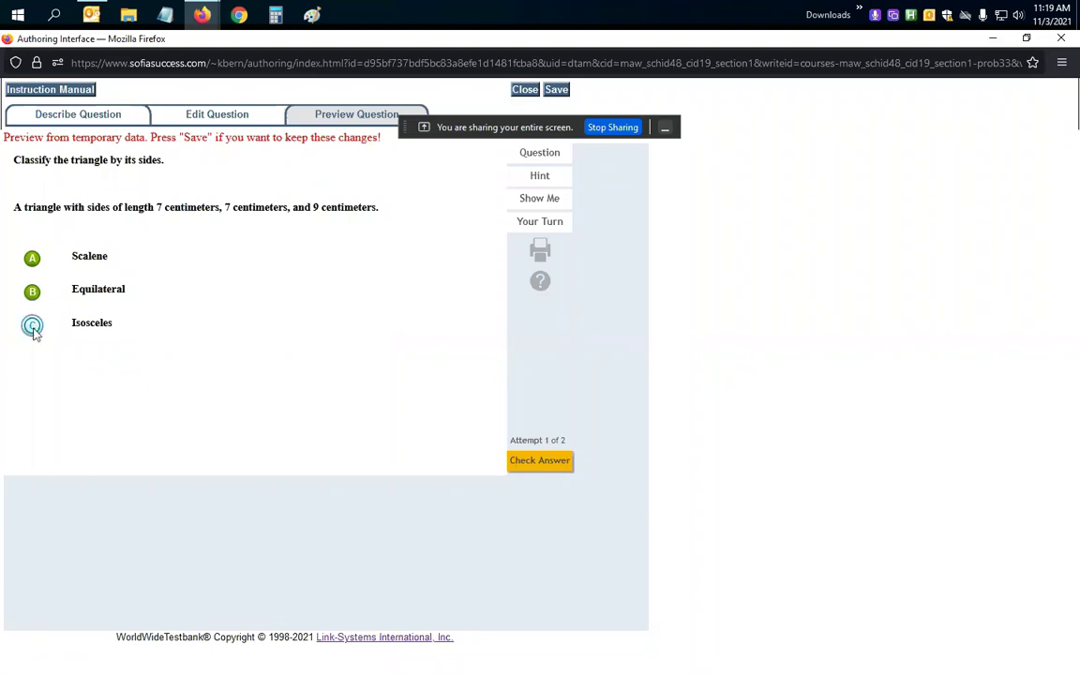
pyautogui.click(517, 456)
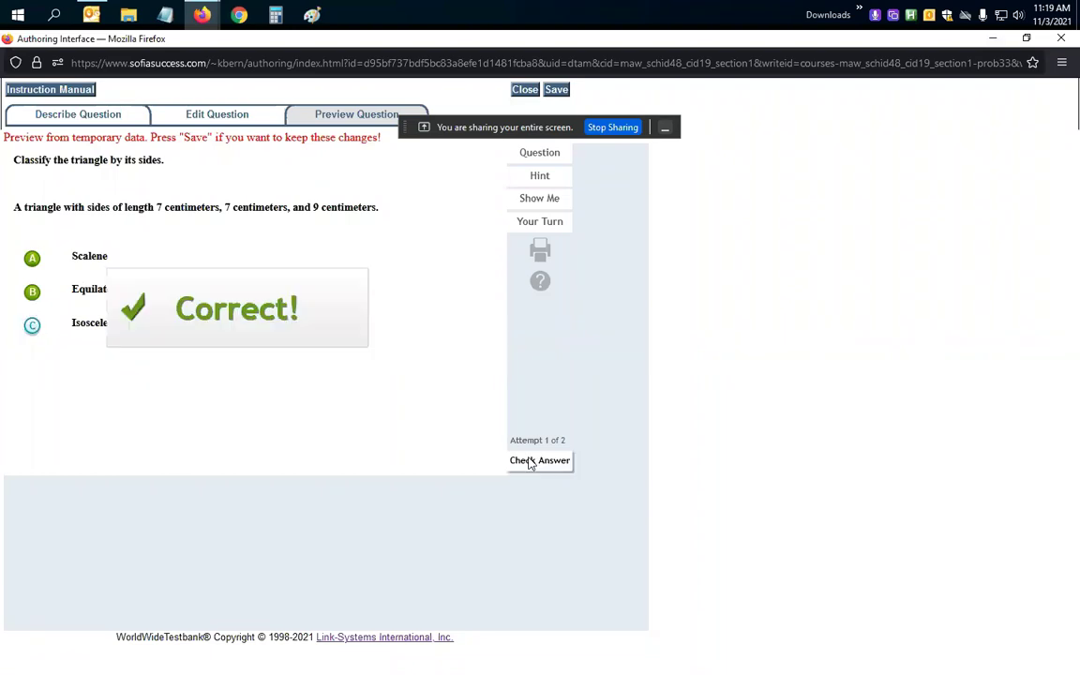
pyautogui.click(32, 259)
pyautogui.click(542, 461)
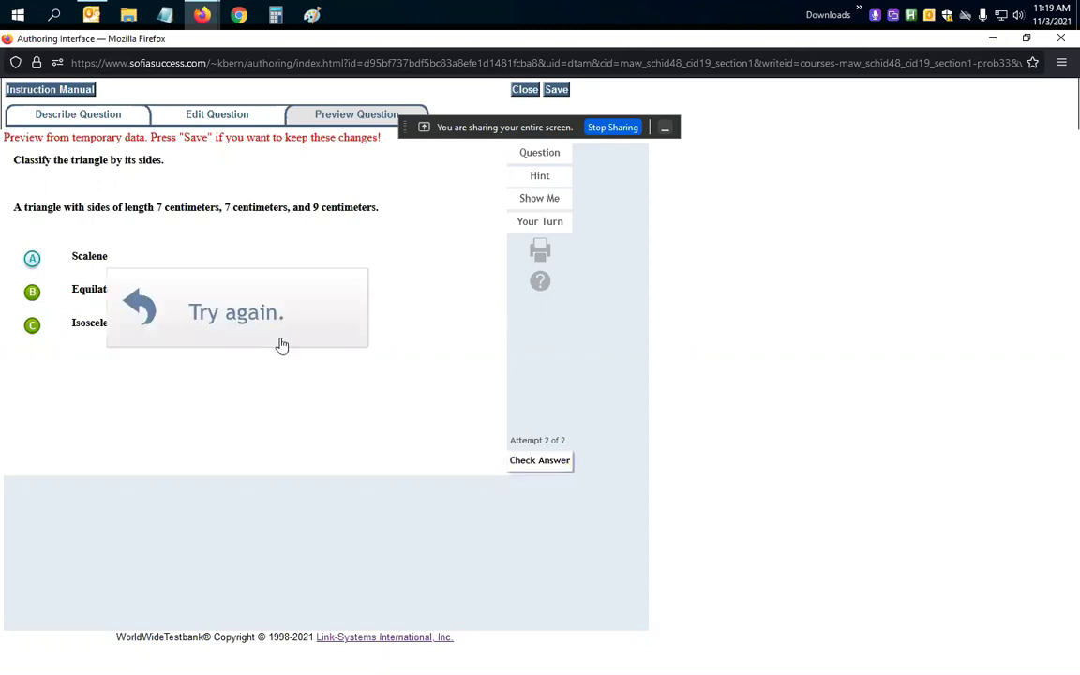
# Step: Set the answer choices to display side by side and preview the question's new layout
pyautogui.click(233, 124)
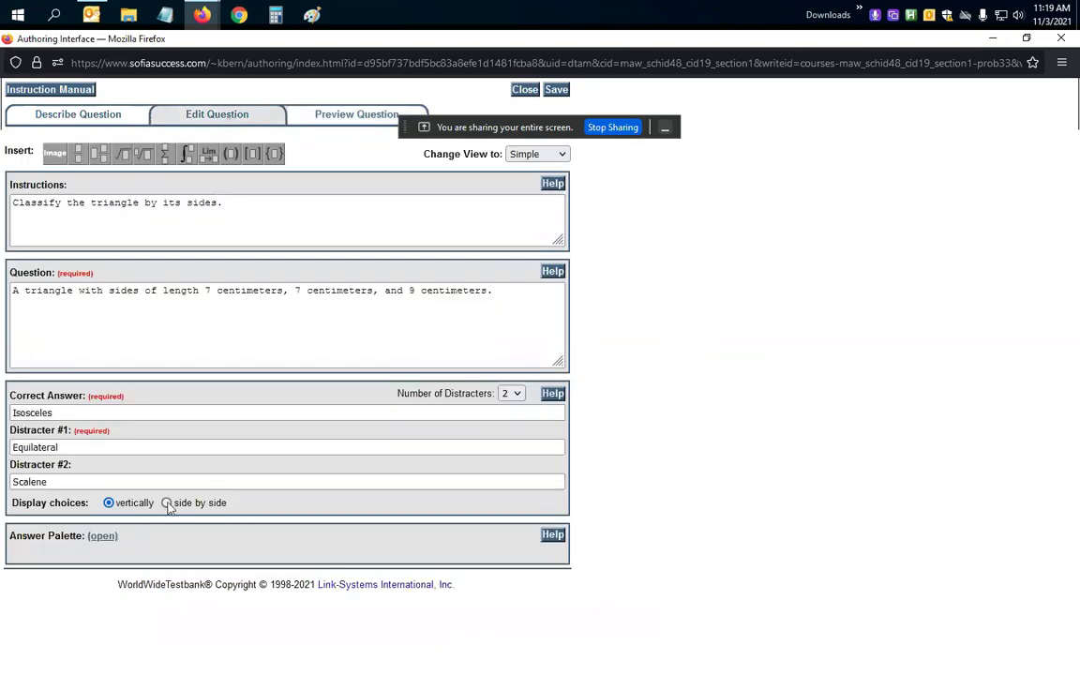
pyautogui.click(167, 504)
pyautogui.click(356, 118)
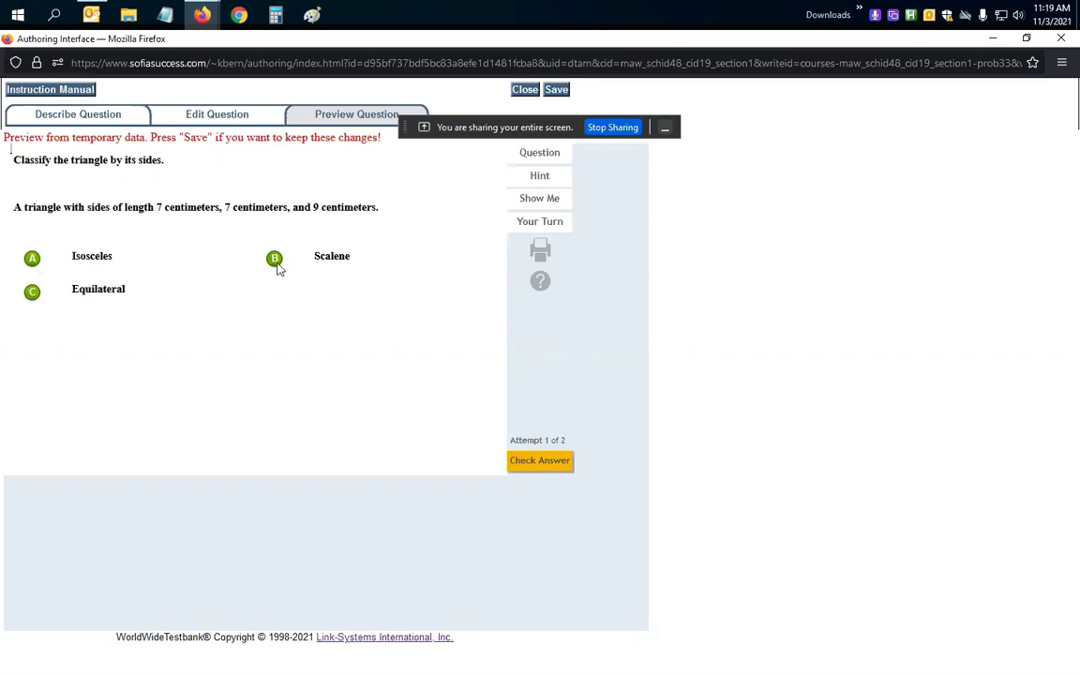
# Step: Set the triangle question's answer choices to display vertically and close the authoring window
pyautogui.click(209, 108)
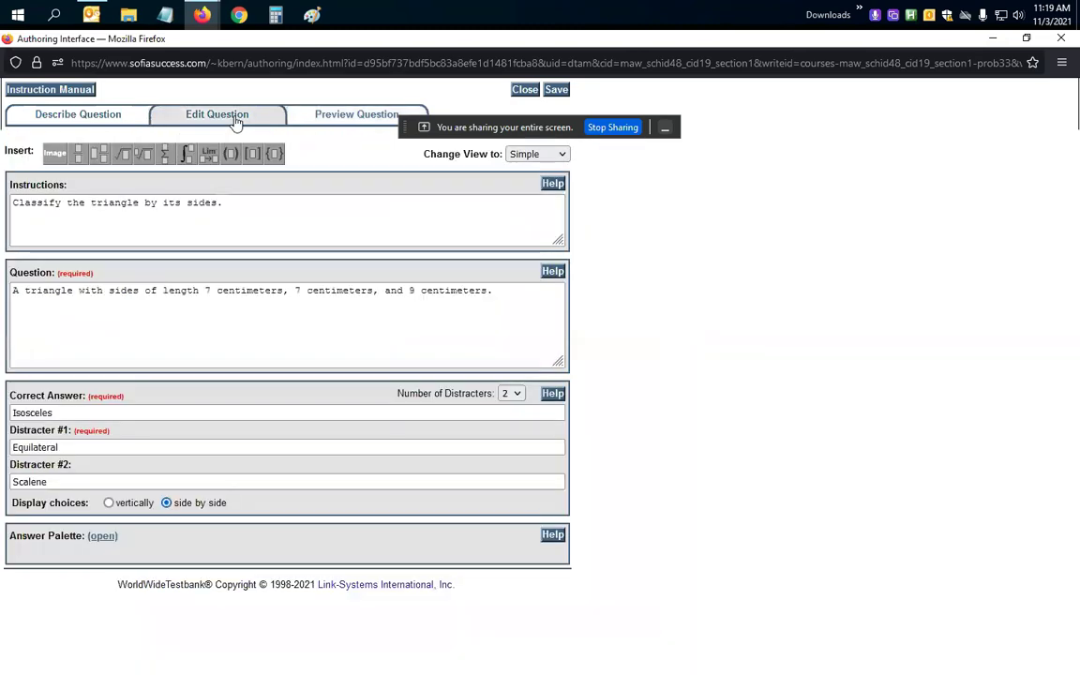
pyautogui.click(110, 504)
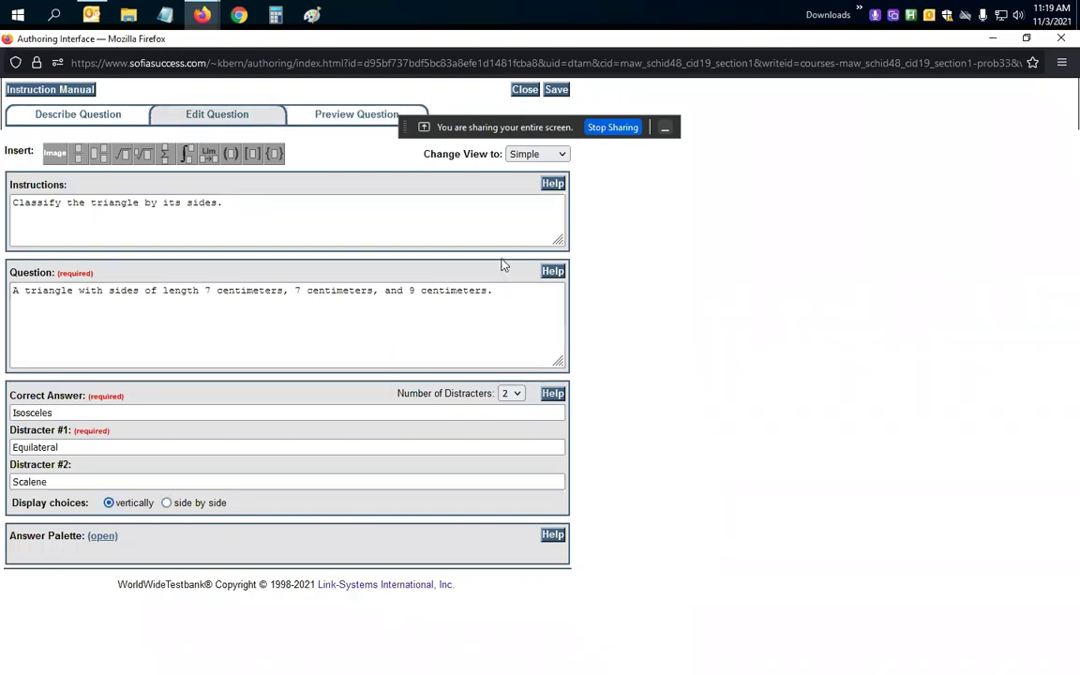
pyautogui.click(530, 91)
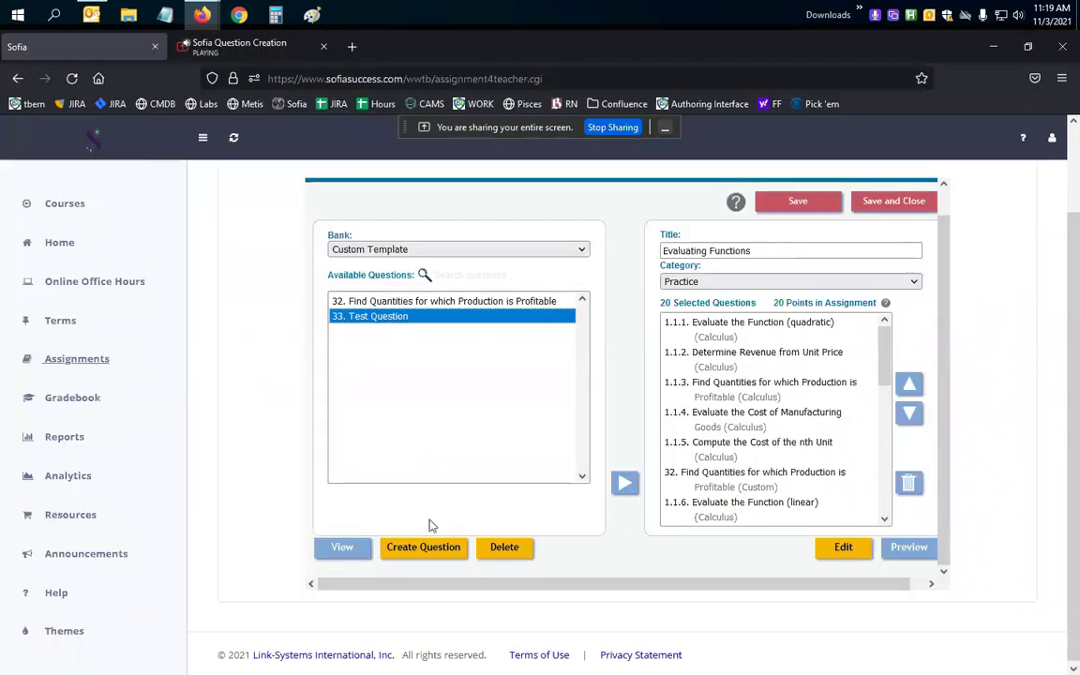
# Step: Create another question in the Custom Template bank with the title "Test 2"
pyautogui.click(421, 549)
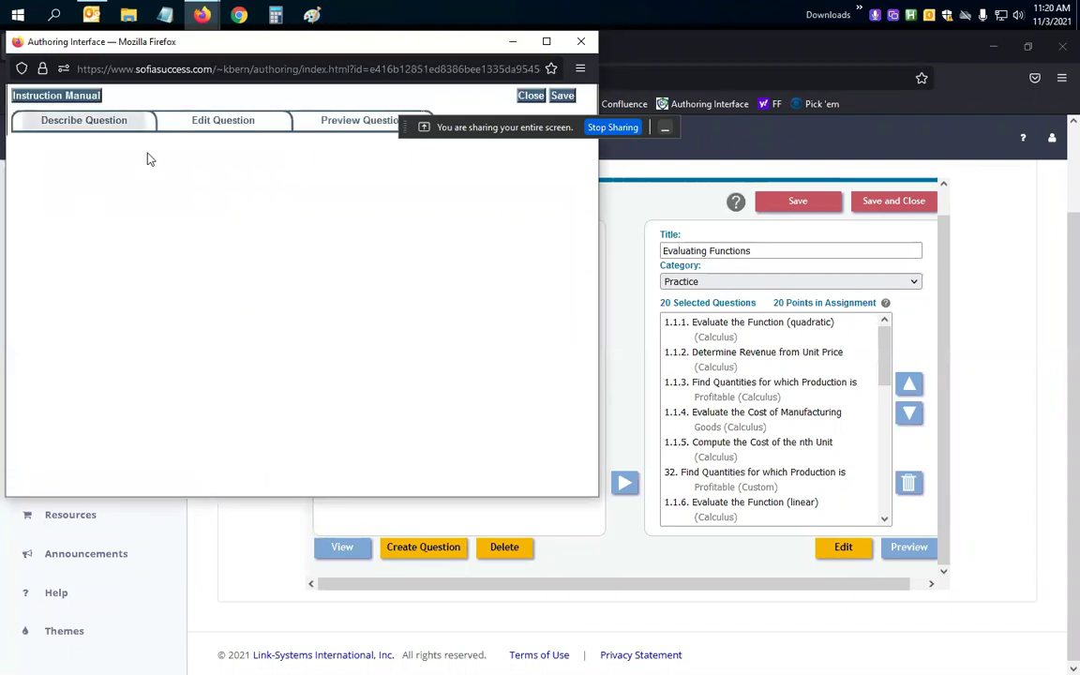
pyautogui.write('T')
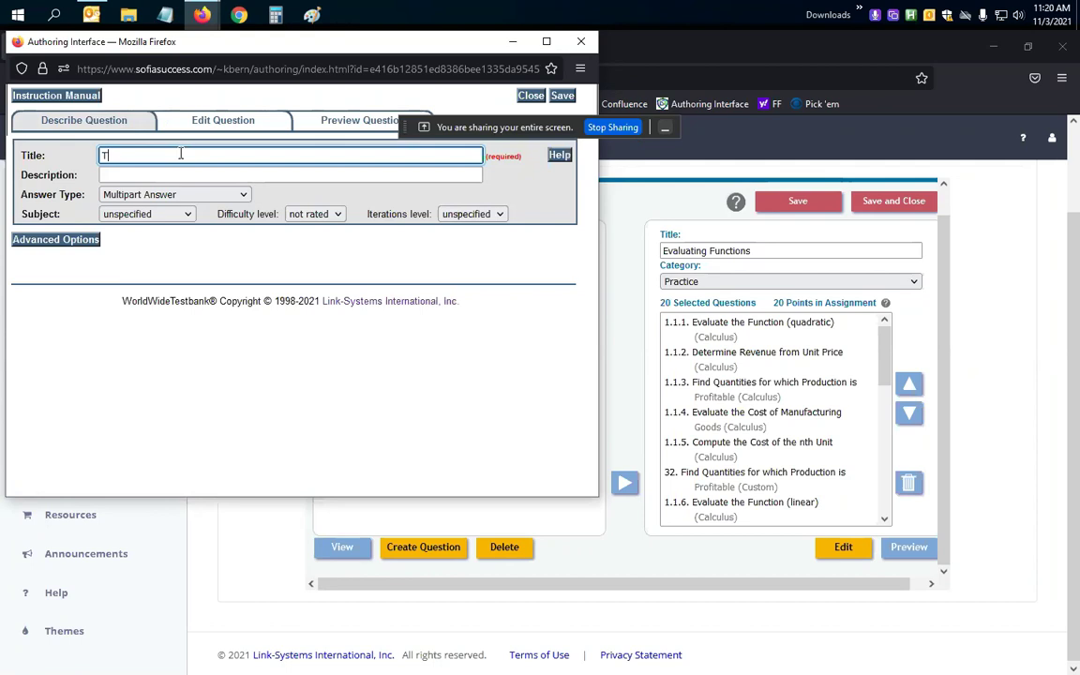
pyautogui.write('est 2')
pyautogui.click(236, 126)
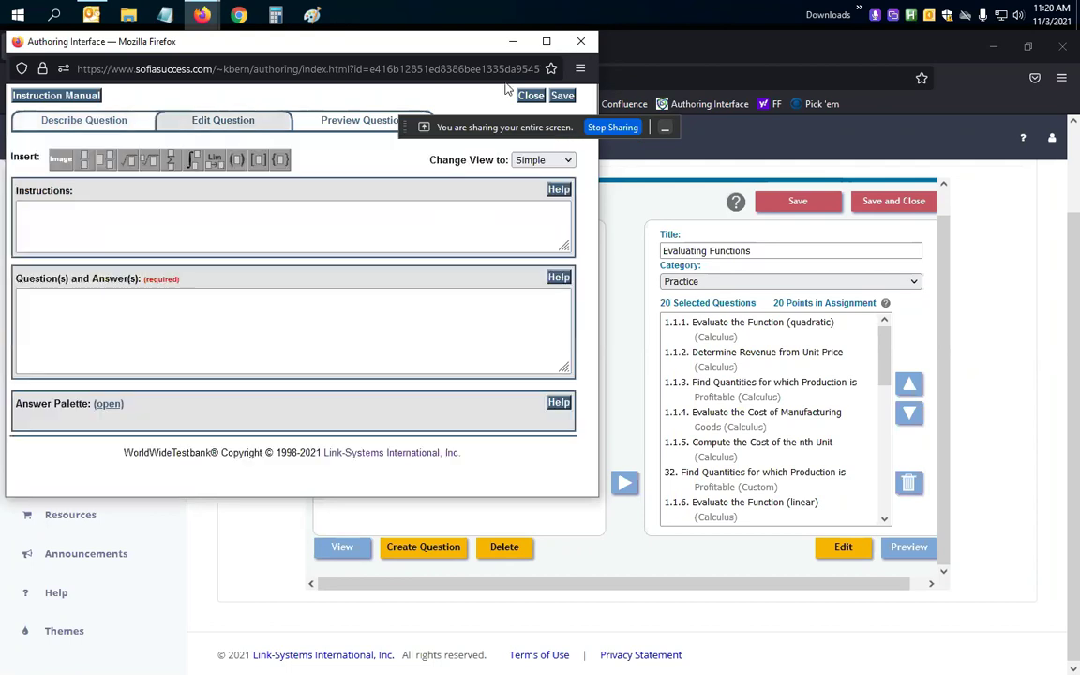
# Step: Change the question's answer type from Multipart Answer to one with a single answer field and optional tolerance, and open the question for editing
pyautogui.click(66, 120)
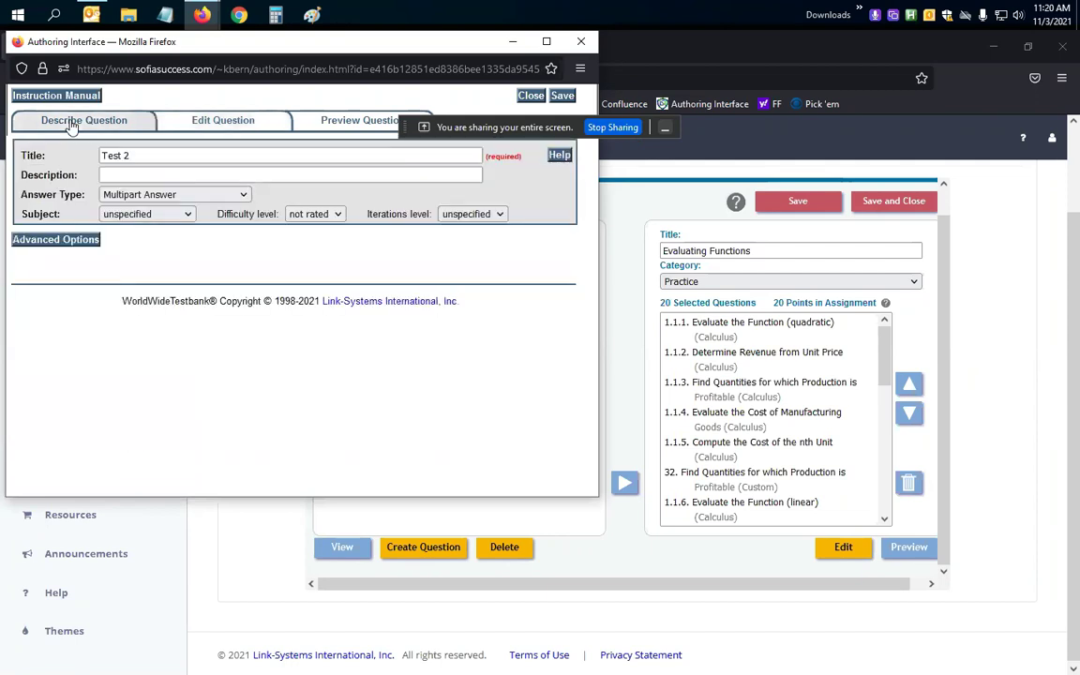
pyautogui.click(129, 199)
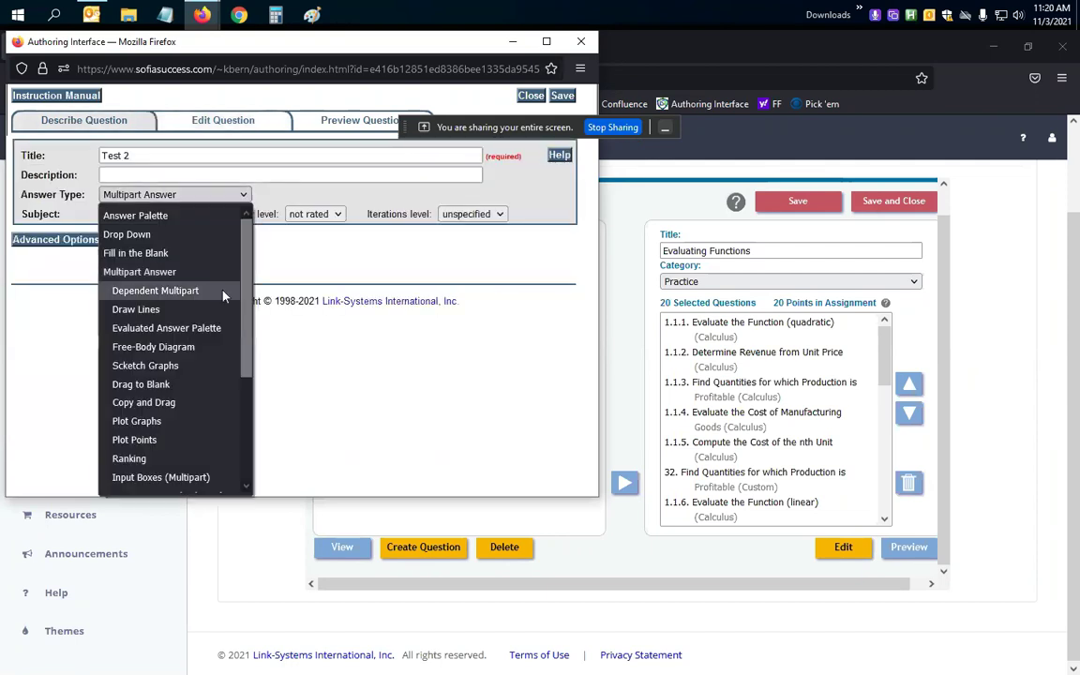
pyautogui.scroll(-2, 249, 317)
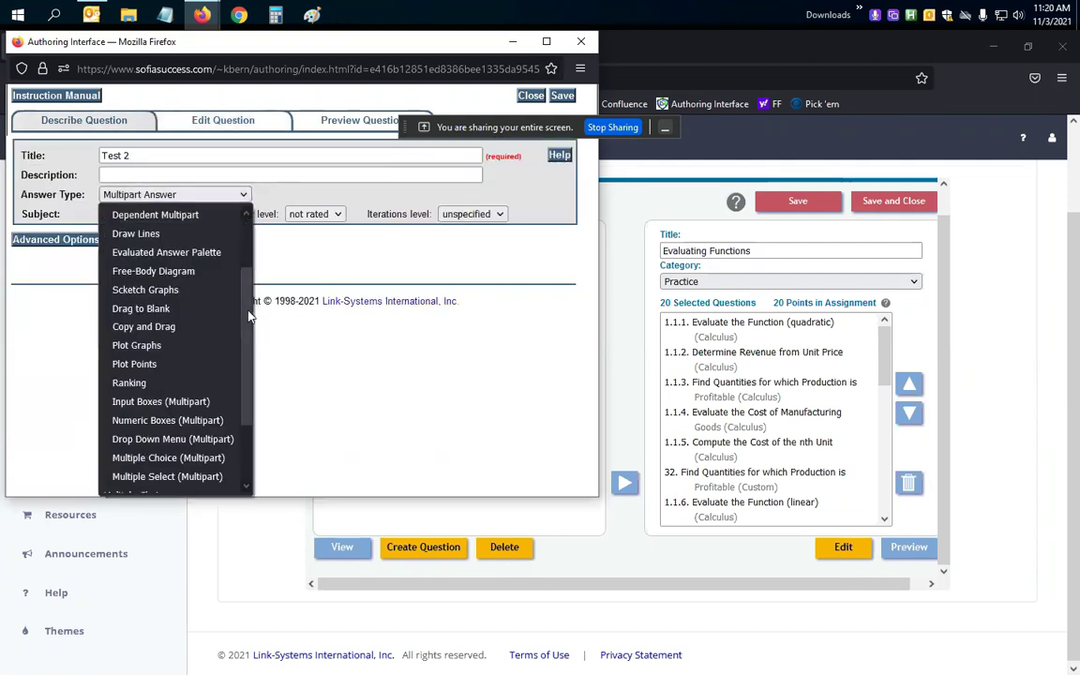
pyautogui.scroll(-2, 249, 317)
pyautogui.click(158, 446)
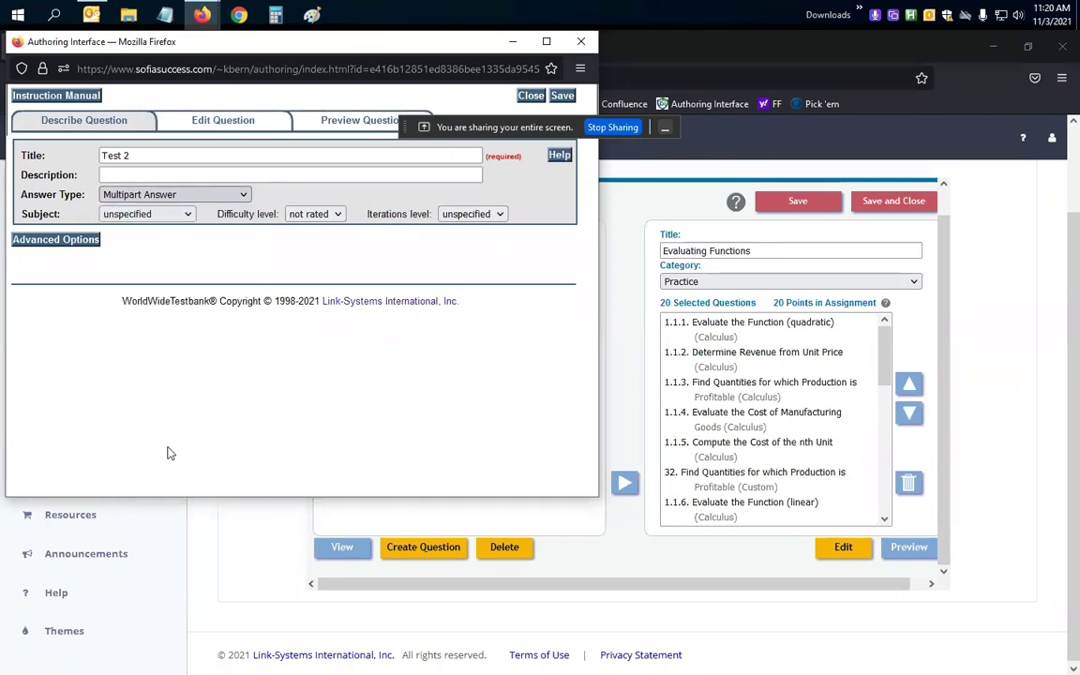
pyautogui.click(215, 128)
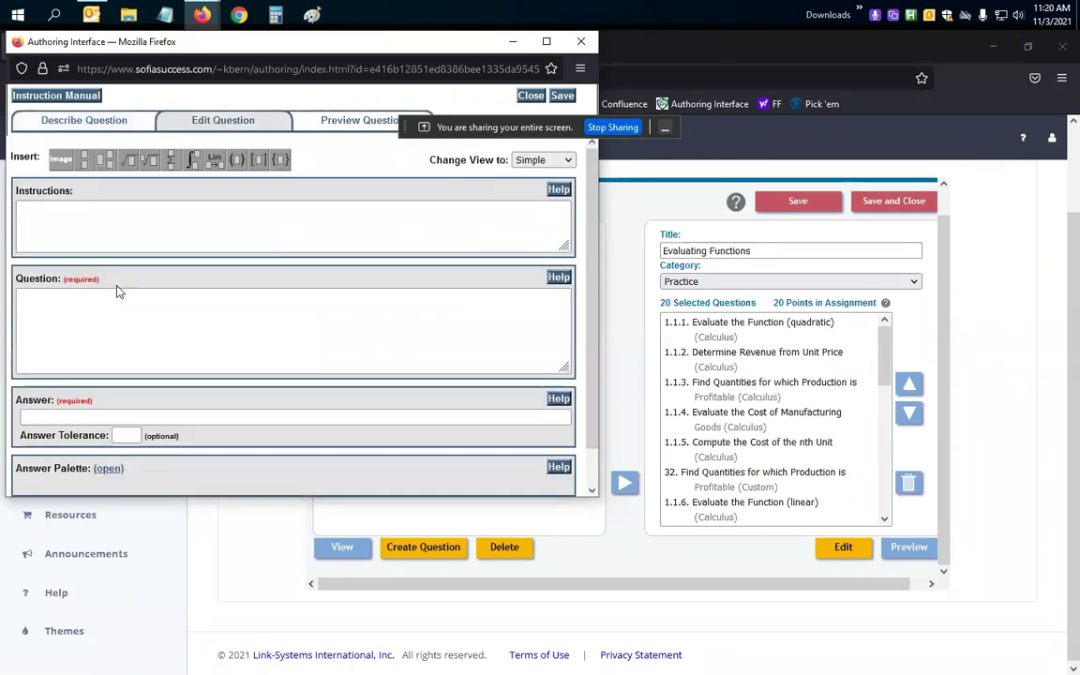
# Step: Maximize the authoring window and enter "Find the sum." as the question's instructions
pyautogui.click(545, 41)
pyautogui.click(66, 203)
pyautogui.write('Find the ')
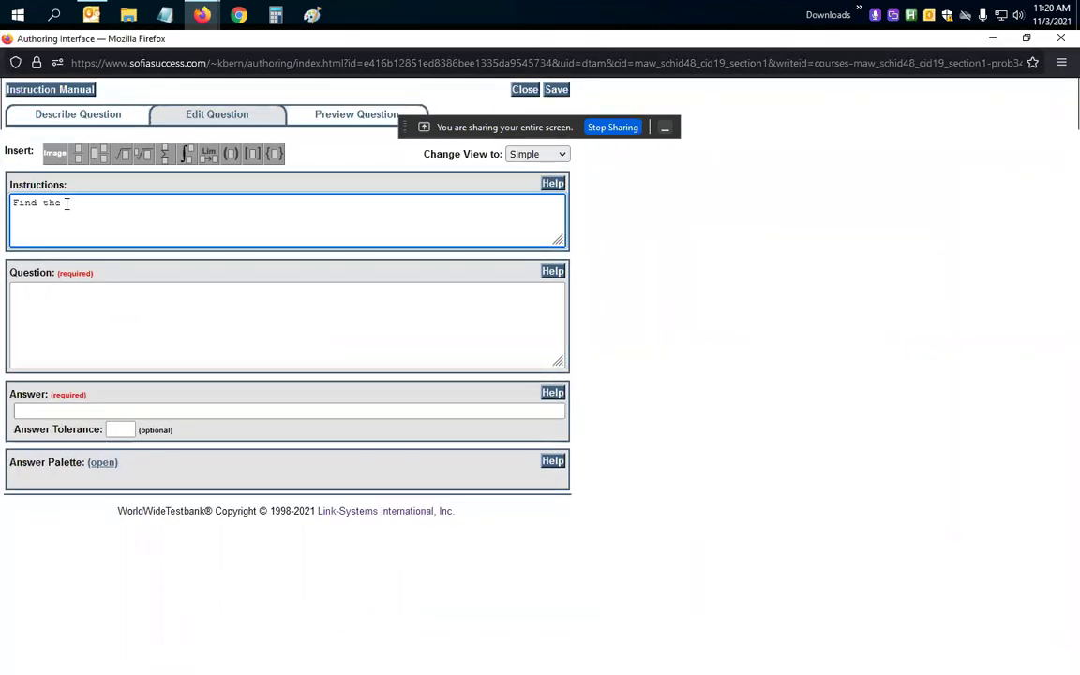
pyautogui.write('sum.')
# Step: Enter "83.2 + 90" as the question text and 173.2 as its answer
pyautogui.click(54, 301)
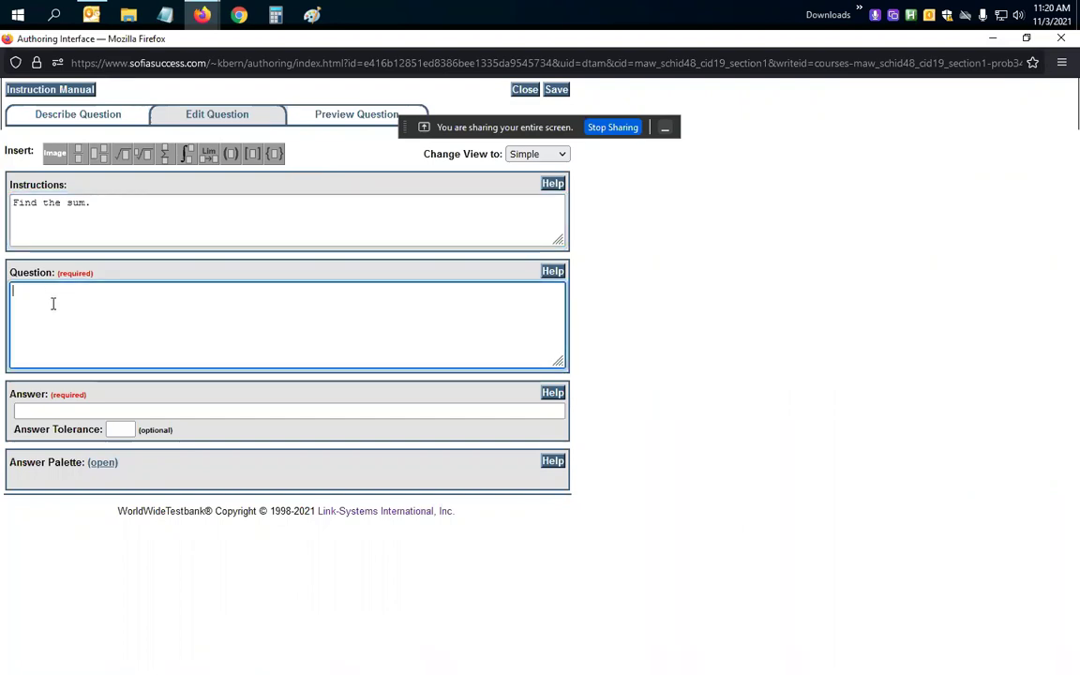
pyautogui.write('83.2 + ')
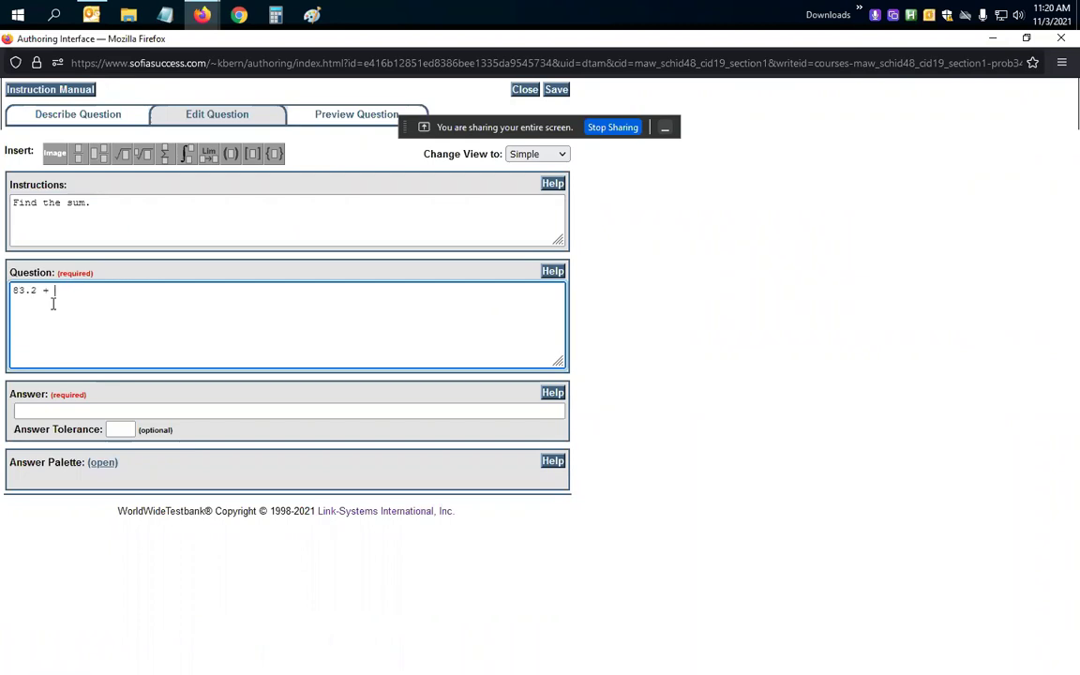
pyautogui.write('90')
pyautogui.click(39, 412)
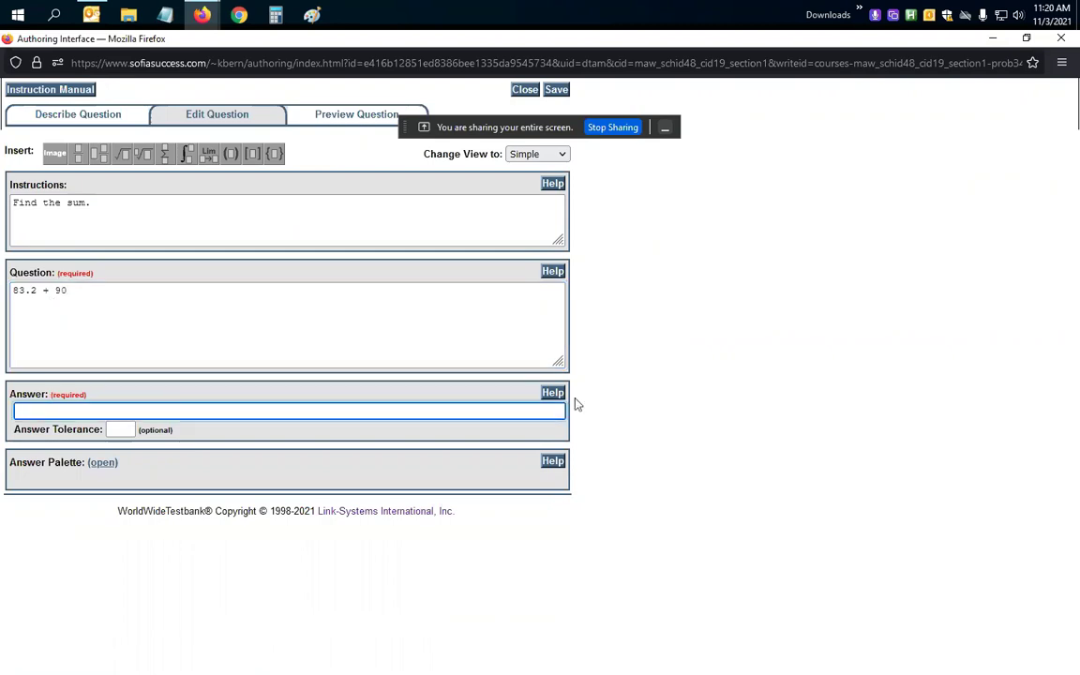
pyautogui.write('1')
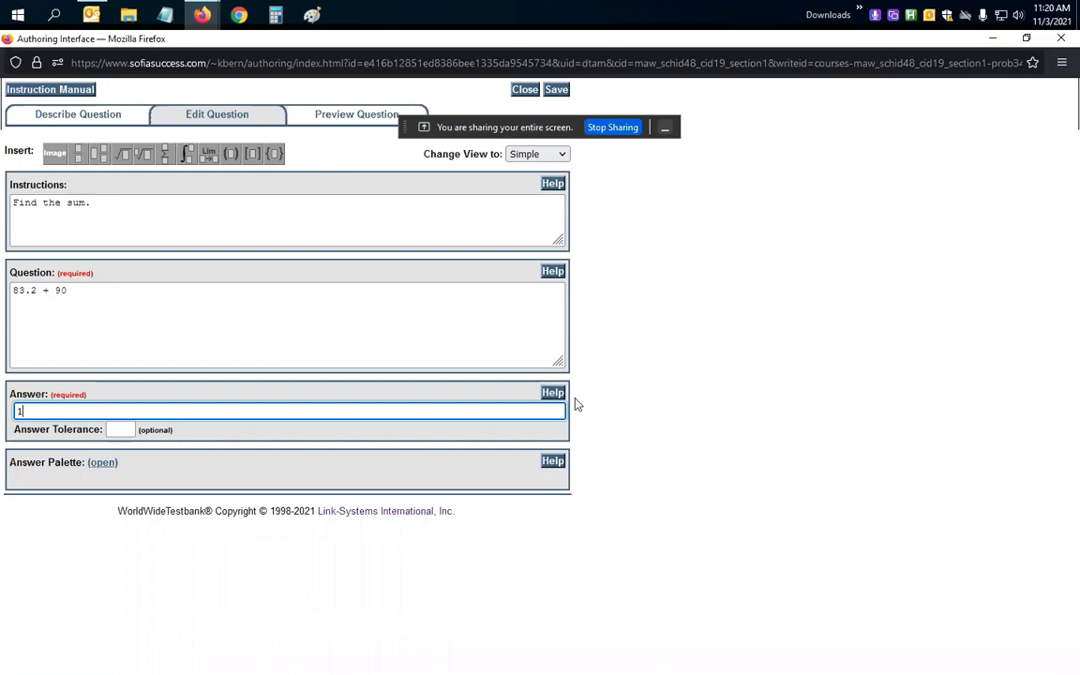
pyautogui.write('73.2')
# Step: Preview the sum question and check its grading with the answer 173.2
pyautogui.click(348, 116)
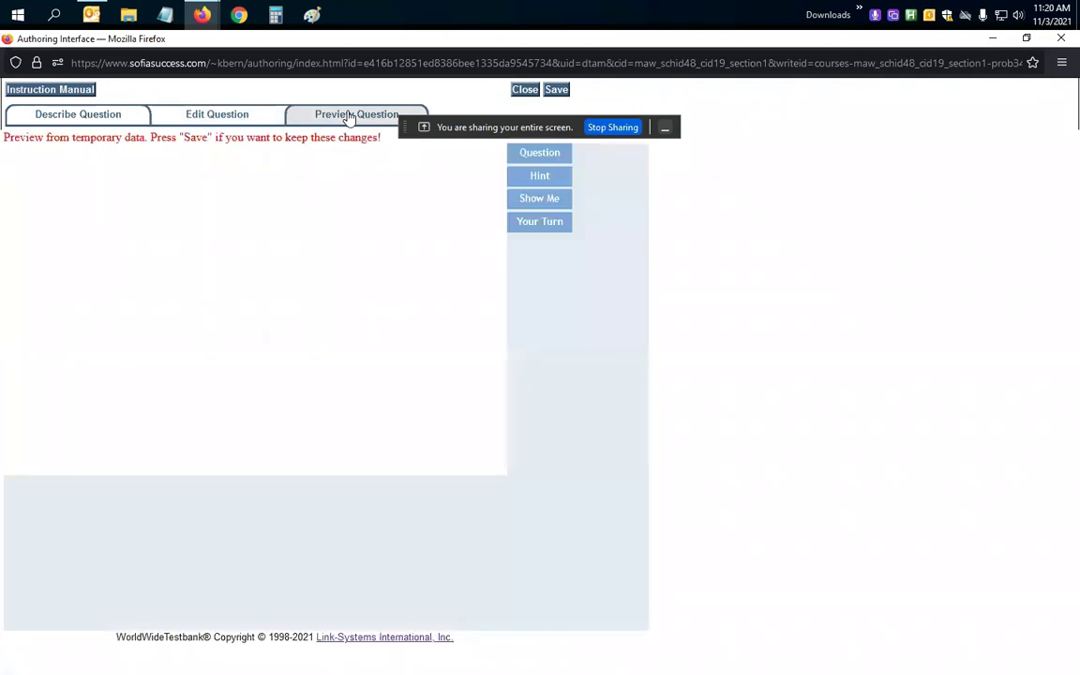
pyautogui.moveTo(11, 159); pyautogui.dragTo(79, 160)
pyautogui.moveTo(12, 206); pyautogui.dragTo(63, 214)
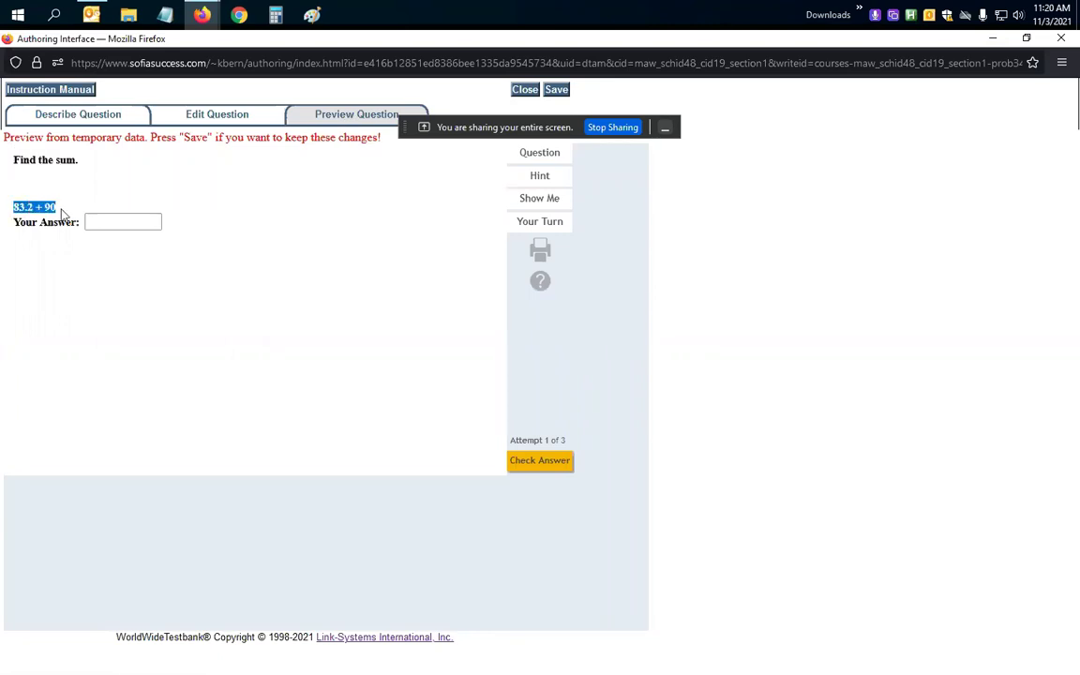
pyautogui.click(132, 226)
pyautogui.write('173.2')
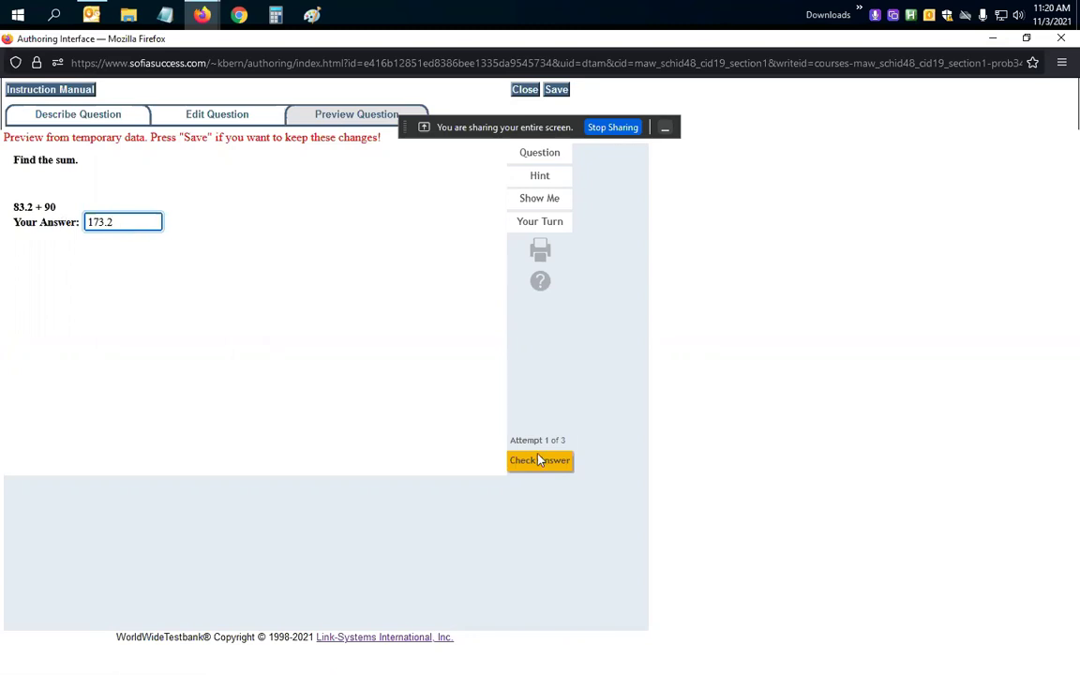
pyautogui.click(538, 459)
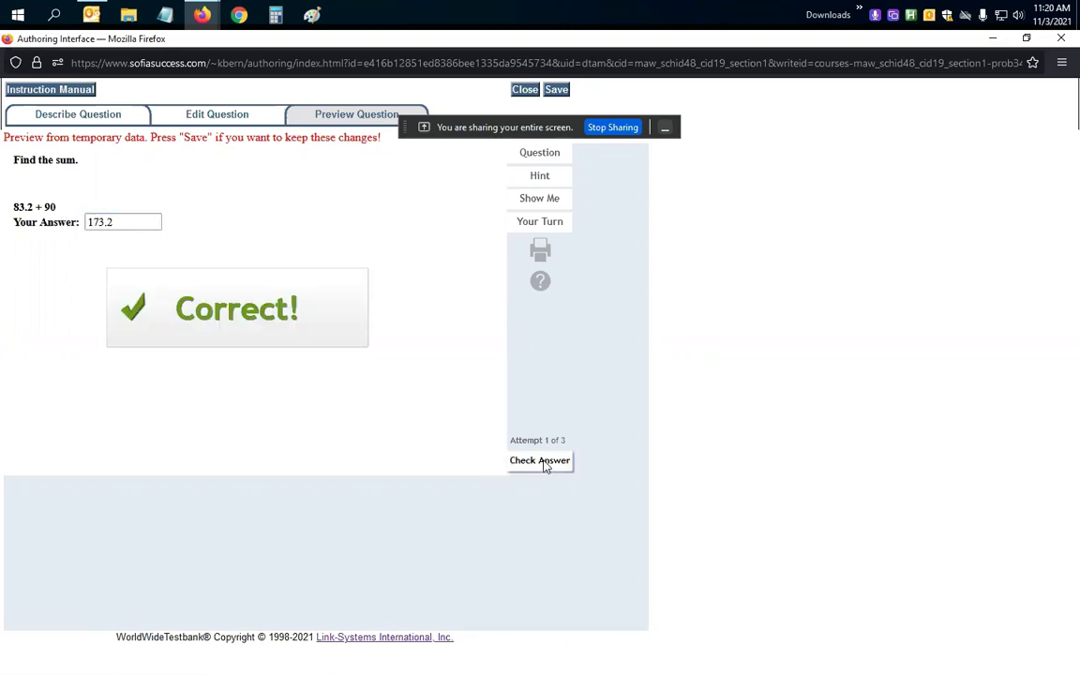
# Step: Return to editing the question and change the editor view from Simple to Vertical
pyautogui.click(221, 122)
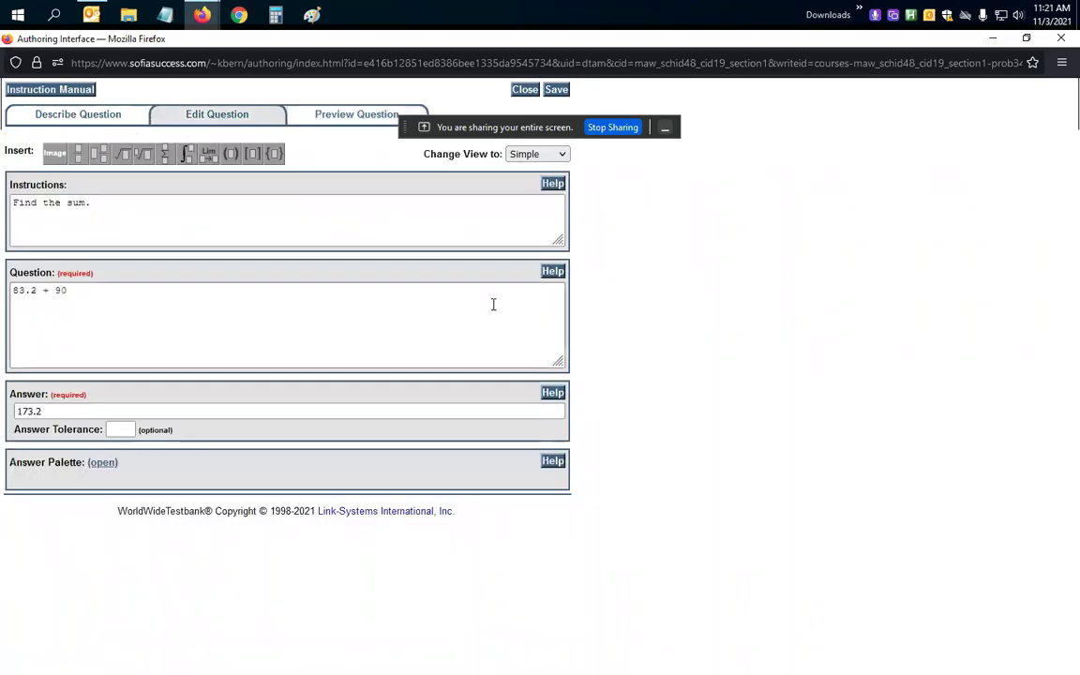
pyautogui.click(513, 154)
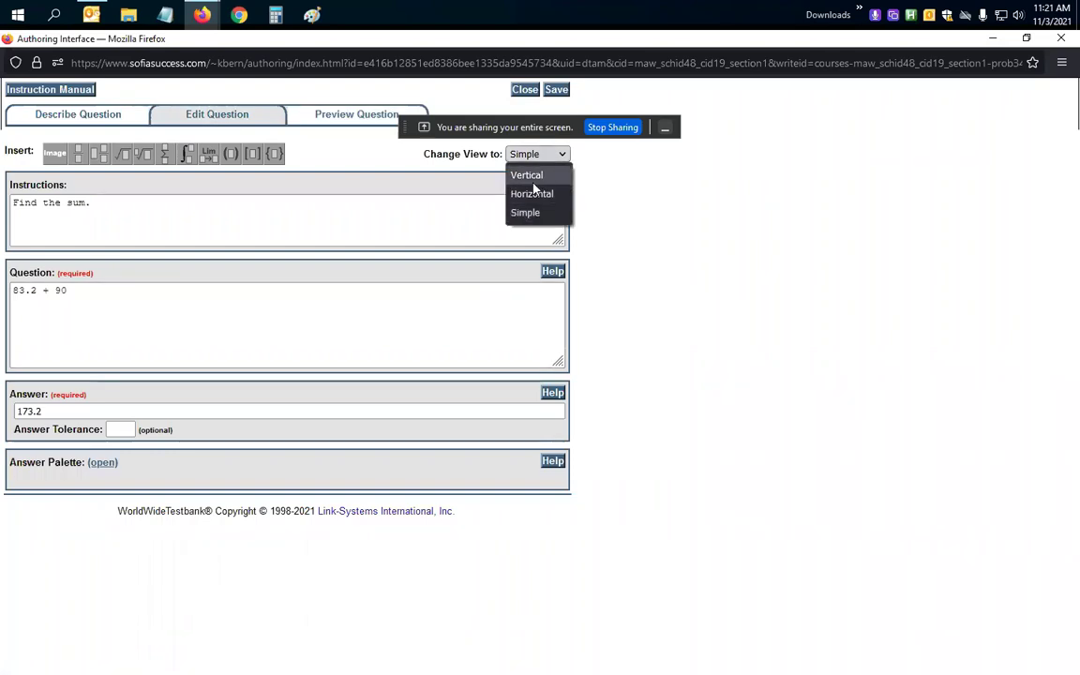
pyautogui.click(612, 171)
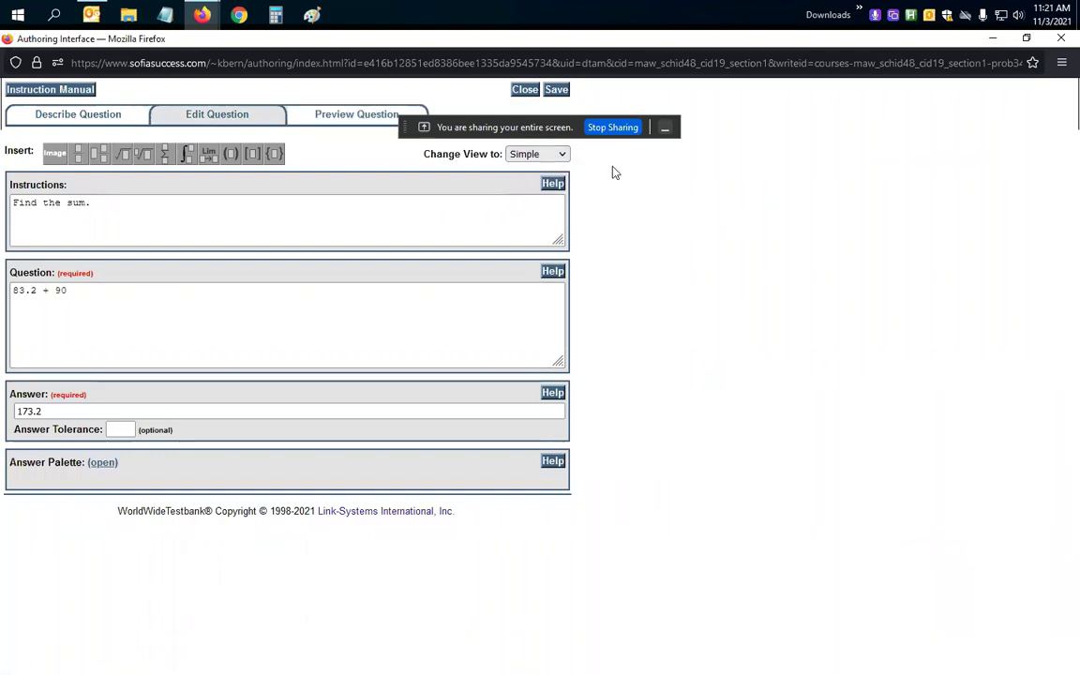
pyautogui.click(546, 157)
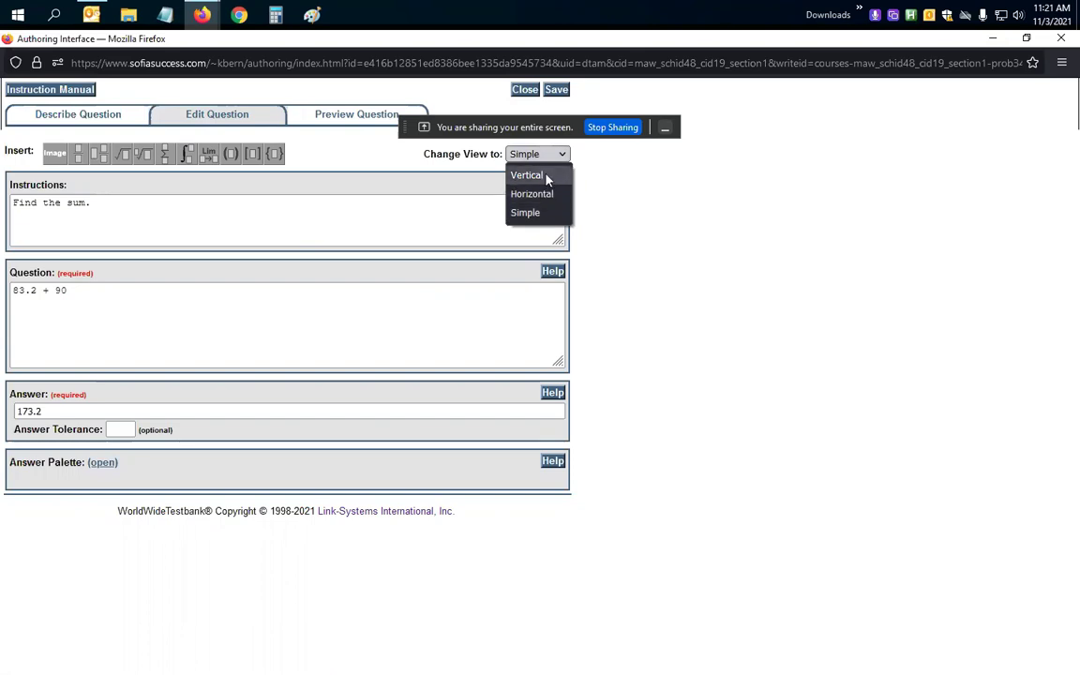
pyautogui.click(542, 178)
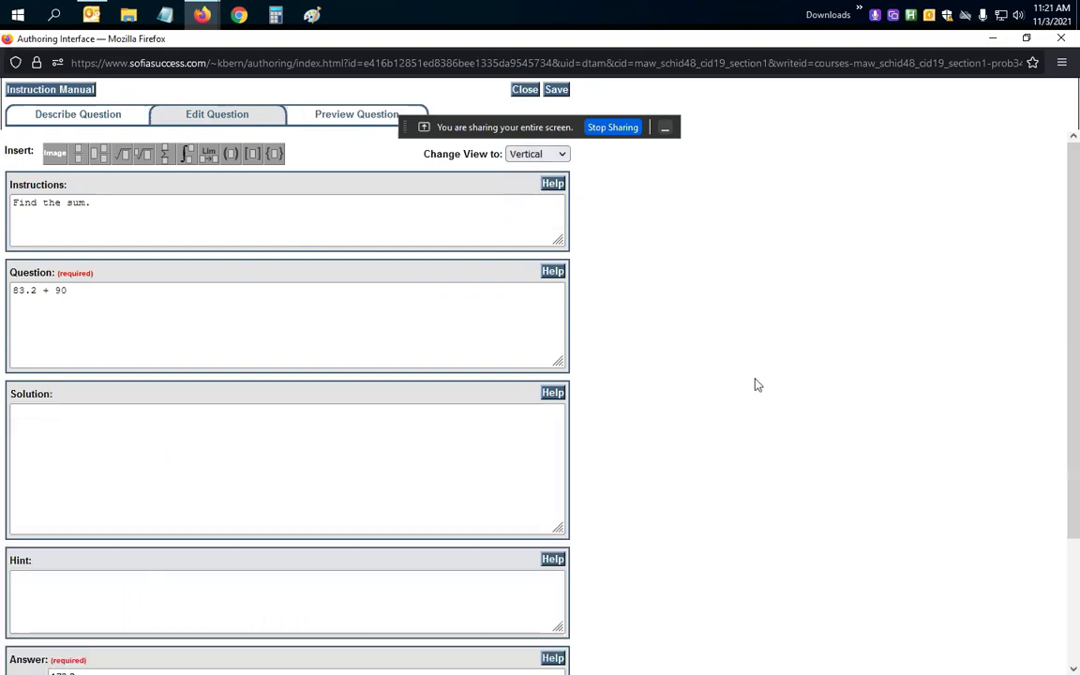
# Step: Turn on variables for the question and define V0 as I[30,90]
pyautogui.scroll(-3, 754, 380)
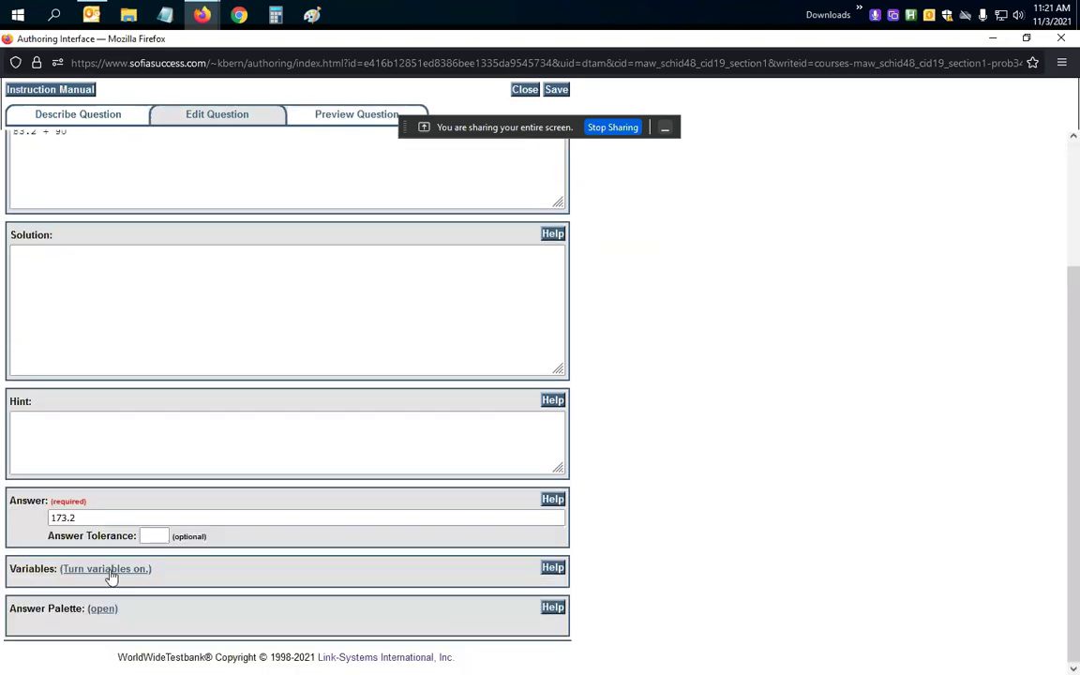
pyautogui.click(108, 569)
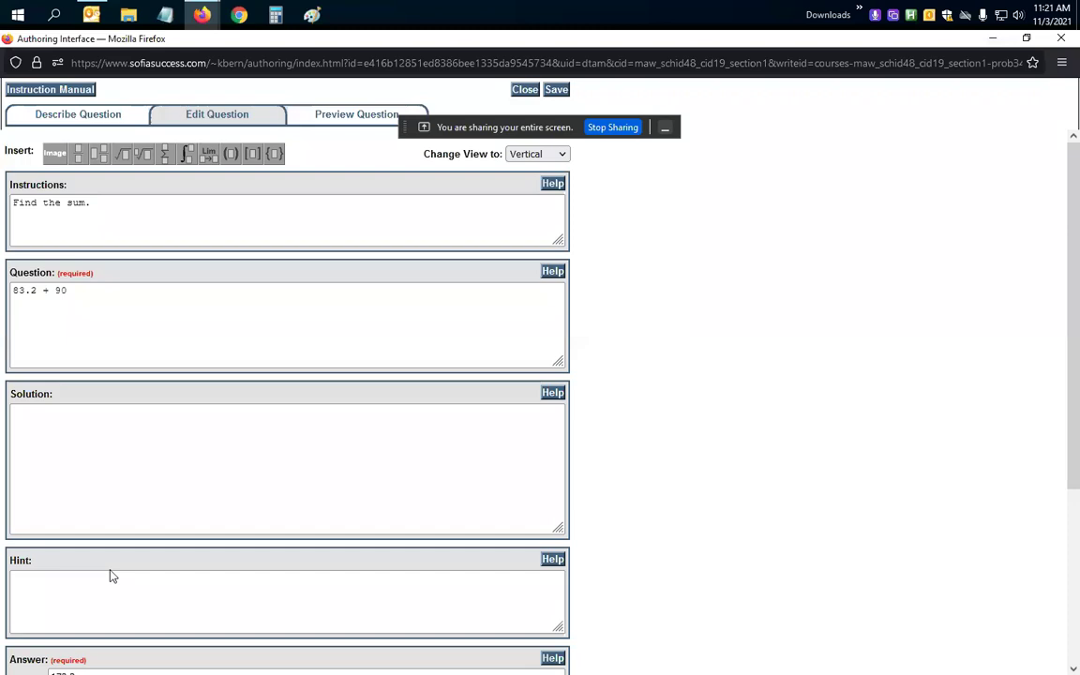
pyautogui.scroll(-5, 140, 506)
pyautogui.click(73, 515)
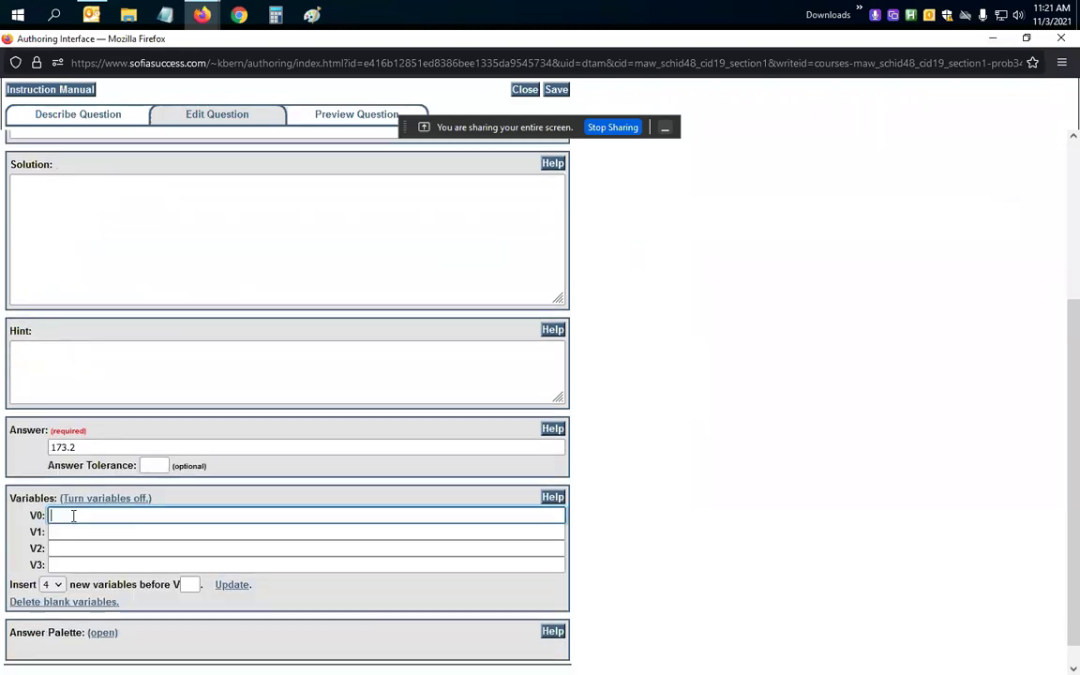
pyautogui.write('130,')
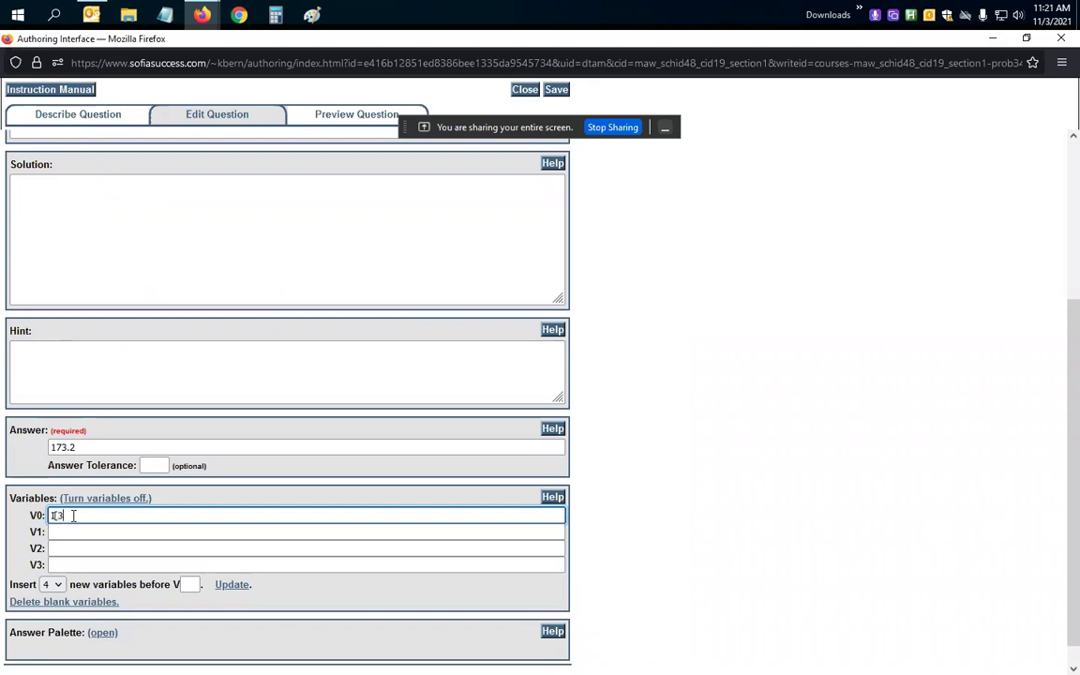
pyautogui.write('90]')
# Step: Add an increment of 10 to the V0 definition so that it reads I[30,90,10]
pyautogui.moveTo(58, 517); pyautogui.dragTo(71, 517)
pyautogui.click(86, 516)
pyautogui.write(',1')
pyautogui.hotkey('shift', 'Left')
pyautogui.click(248, 521)
pyautogui.write('0')
pyautogui.scroll(2, 164, 523)
pyautogui.tripleClick(139, 587)
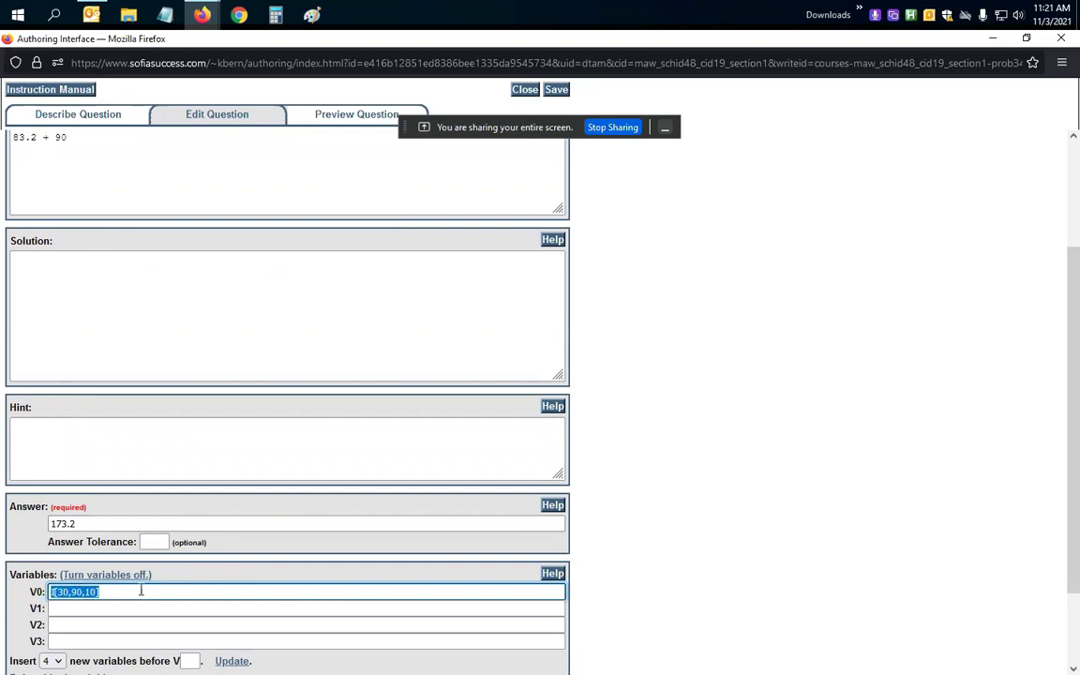
pyautogui.click(140, 587)
# Step: Replace the 90 in the question text with the variable V0, making it "83.2 + V0"
pyautogui.scroll(4, 141, 588)
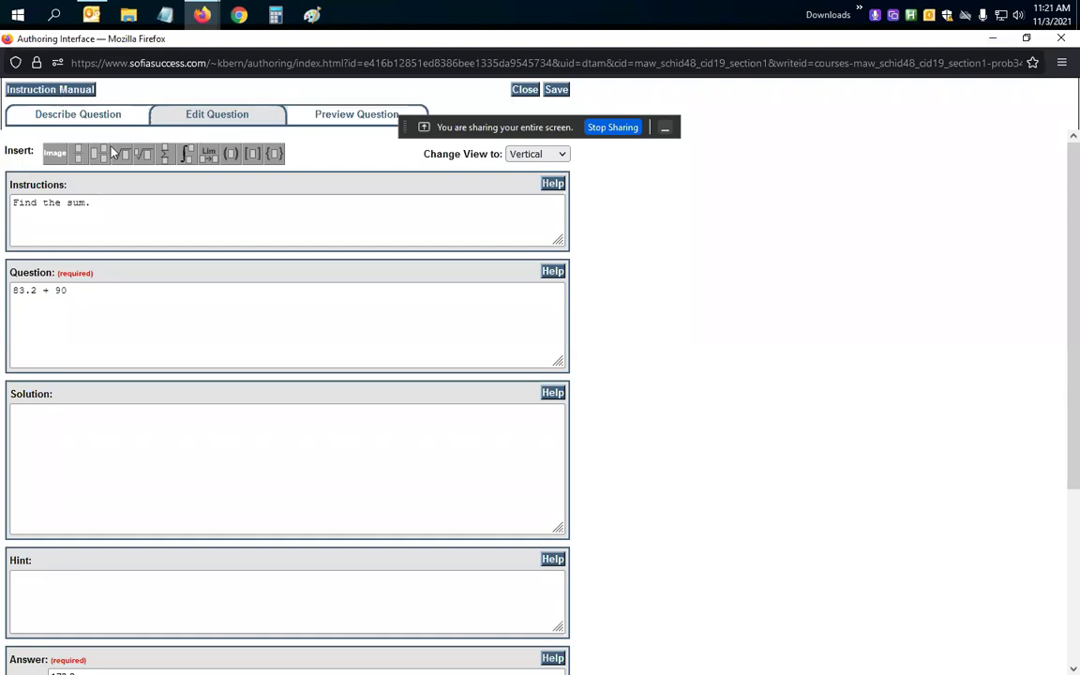
pyautogui.scroll(-6, 171, 347)
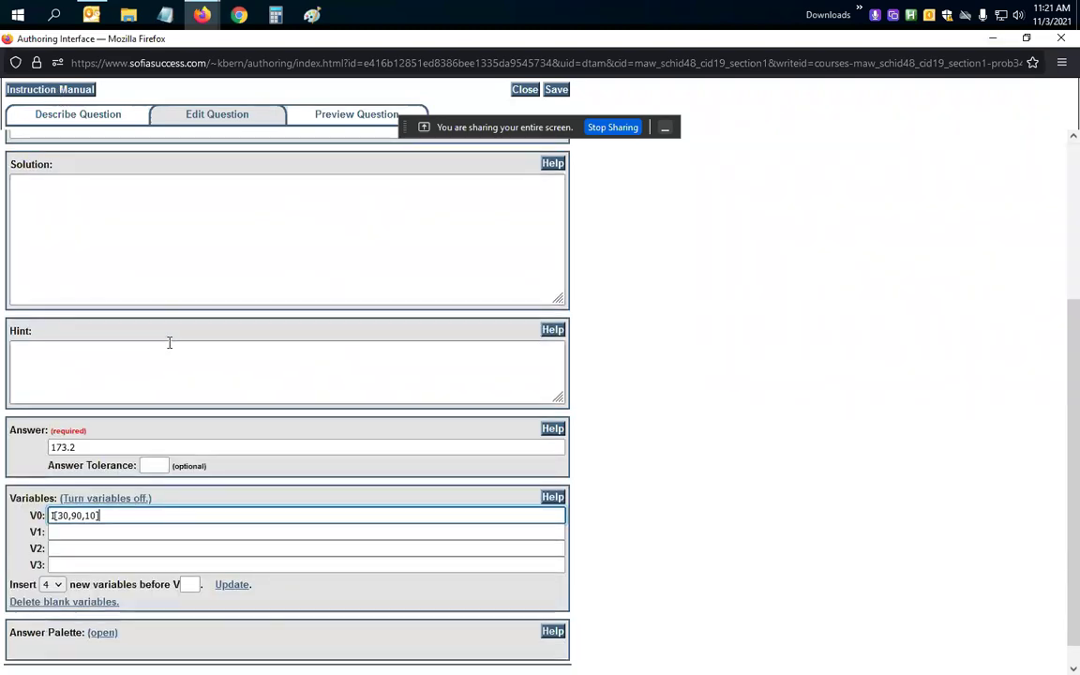
pyautogui.scroll(4, 164, 441)
pyautogui.scroll(-2, 94, 563)
pyautogui.moveTo(30, 592); pyautogui.dragTo(82, 590)
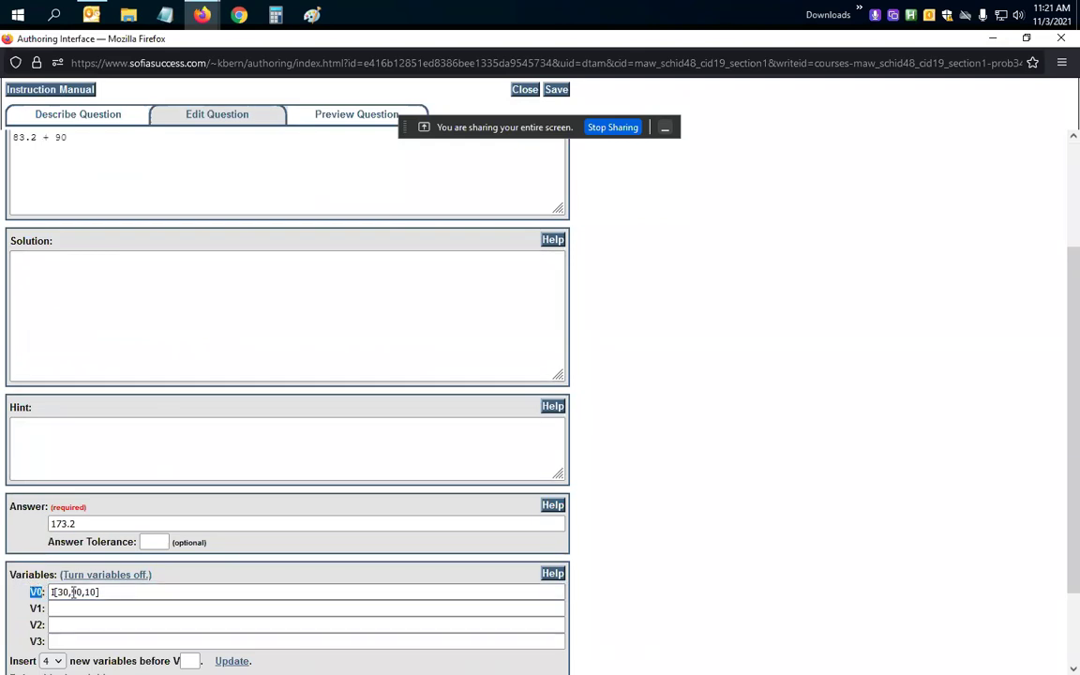
pyautogui.scroll(4, 73, 591)
pyautogui.click(61, 289)
pyautogui.press('BackSpace')
pyautogui.write('V')
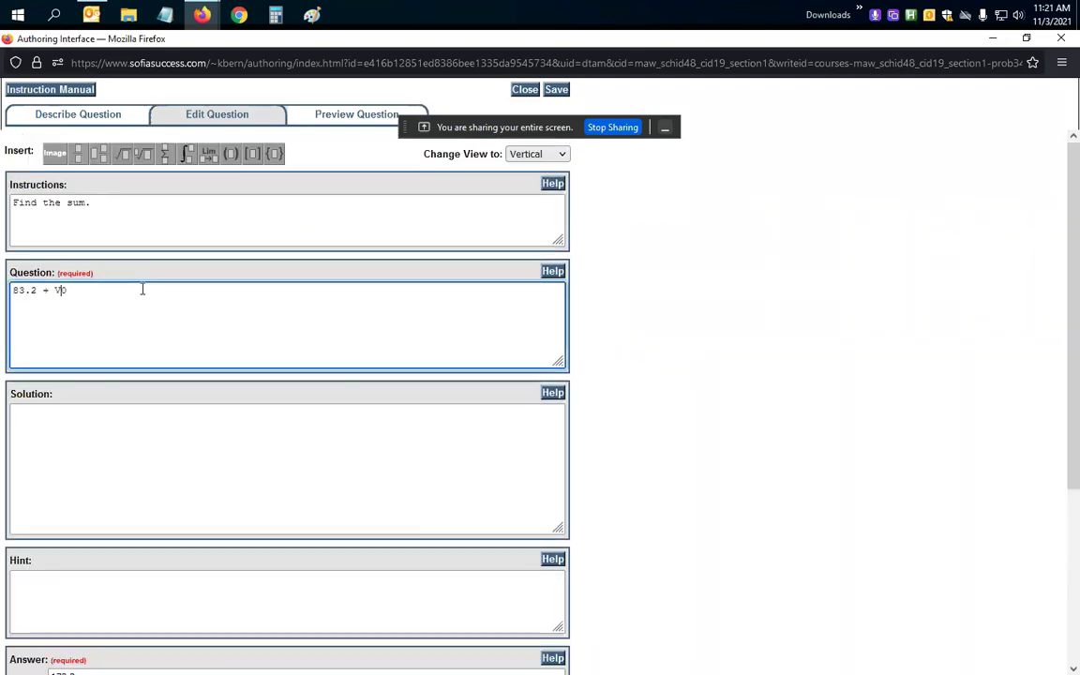
pyautogui.press('End')
pyautogui.hotkey('shift', 'Left')
pyautogui.hotkey('shift', 'Left')
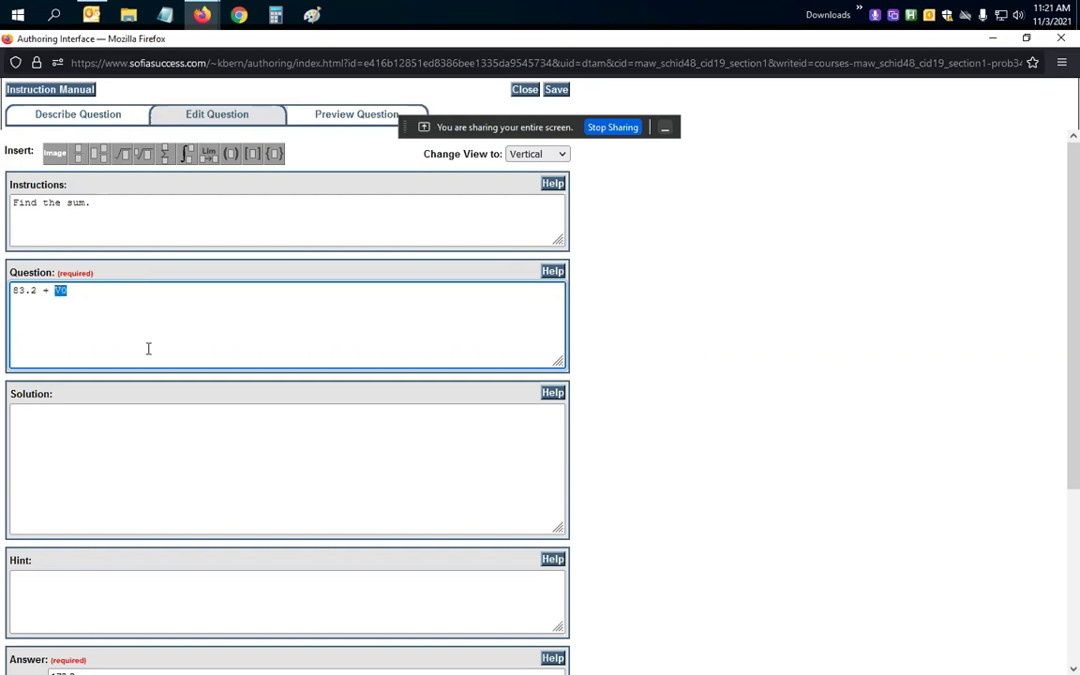
# Step: Define variable V1 as R.1[15.1,15.9,.1]
pyautogui.scroll(-1, 149, 348)
pyautogui.scroll(-1, 149, 349)
pyautogui.scroll(-1, 148, 349)
pyautogui.click(83, 531)
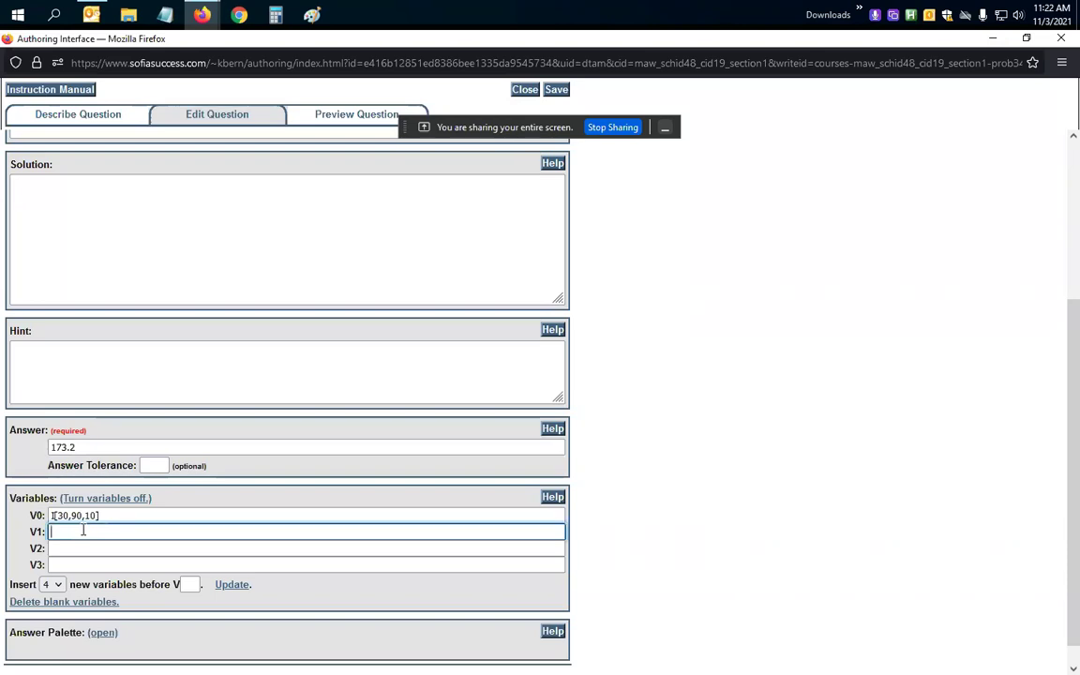
pyautogui.write('R[1[15.1')
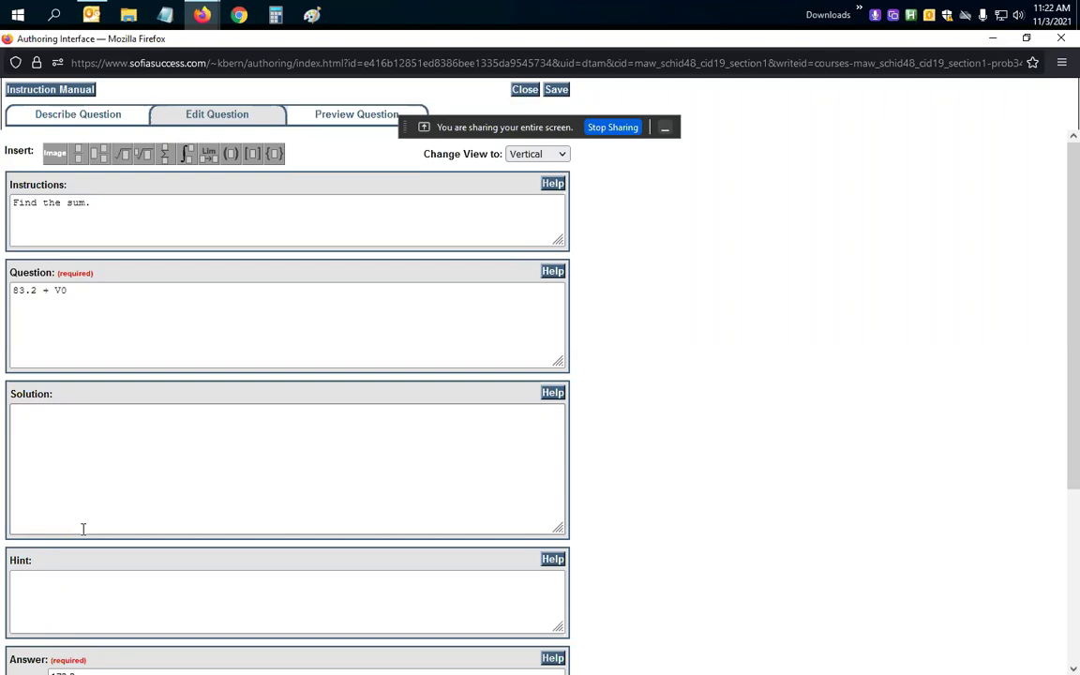
pyautogui.write(',')
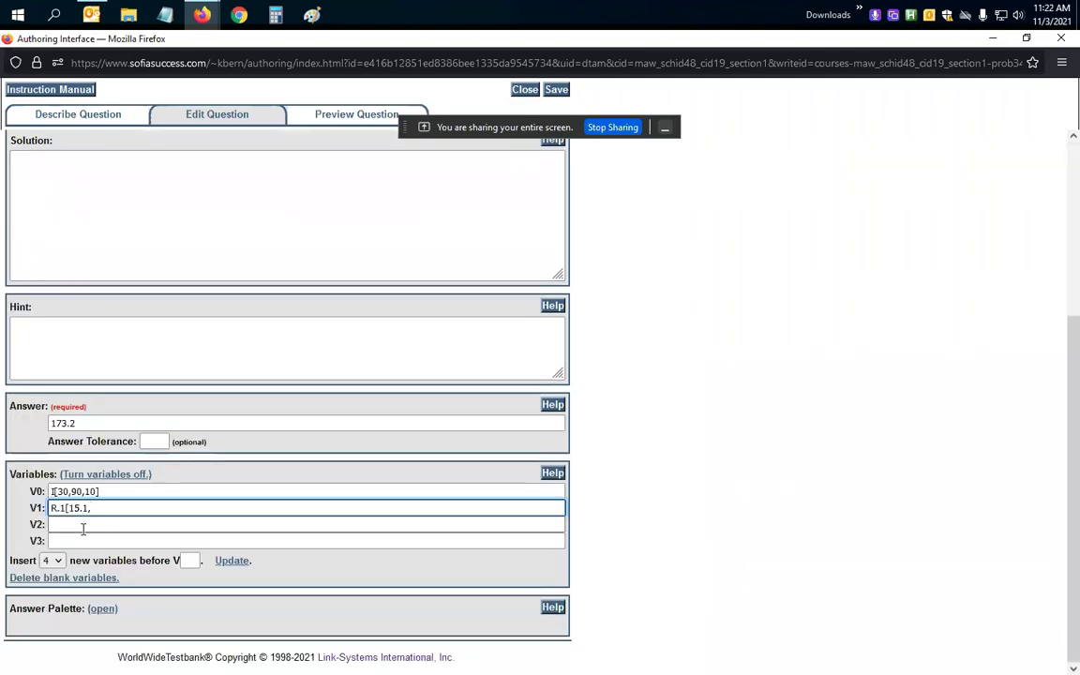
pyautogui.write('15.9,.1]')
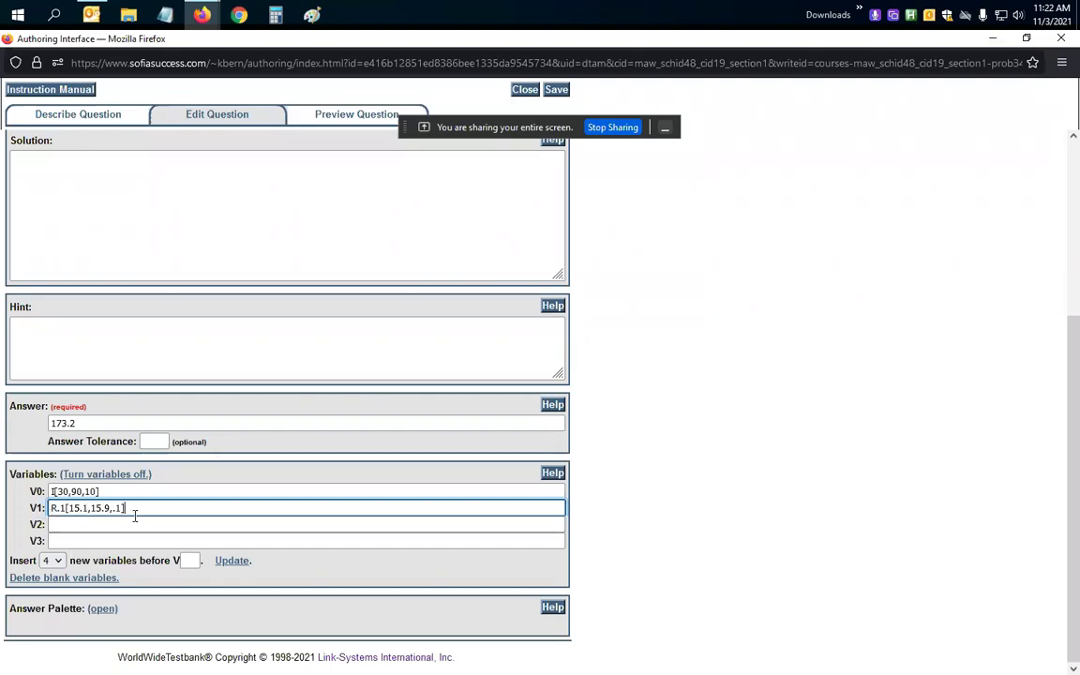
# Step: Replace the 83.2 in the question text with the variable V1, making it "V1 + V0"
pyautogui.scroll(3, 132, 514)
pyautogui.doubleClick(36, 191)
pyautogui.write('V1 + V0')
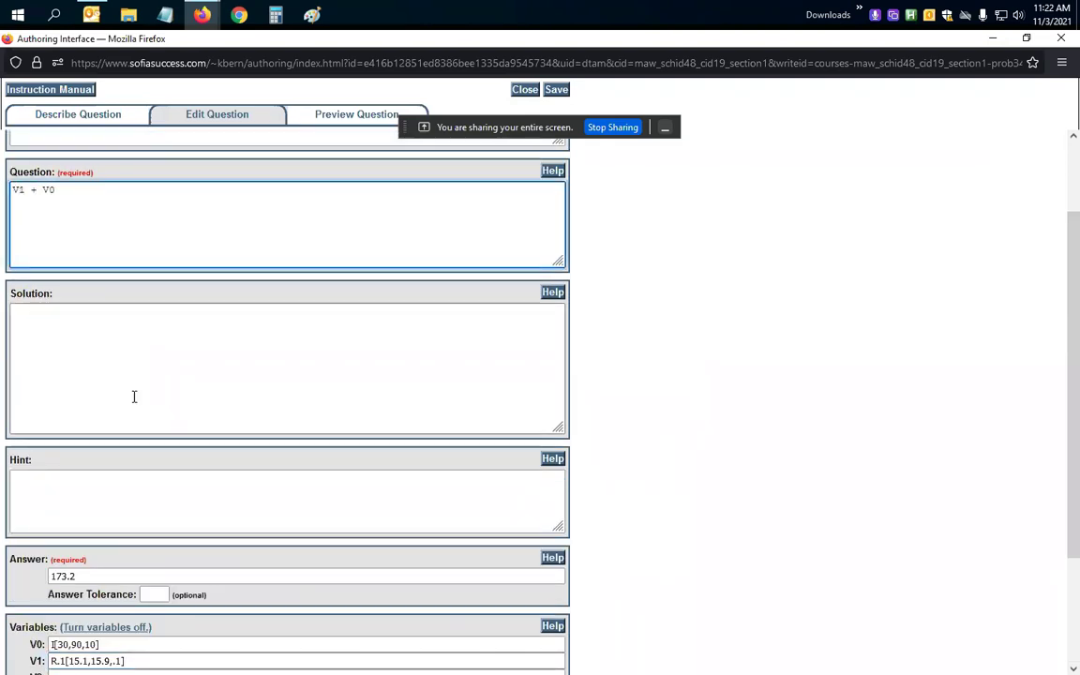
# Step: Define variable V2 as R.1(V1 + V0) and set the question's answer to V2
pyautogui.scroll(-3, 132, 399)
pyautogui.click(109, 524)
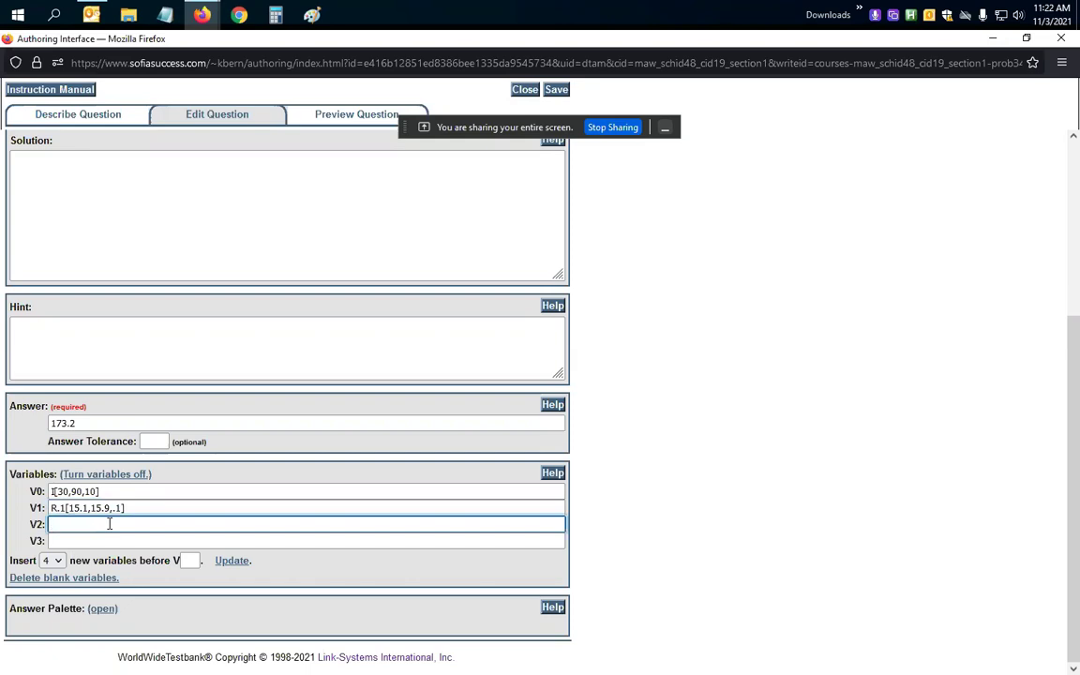
pyautogui.write('I[')
pyautogui.write('V')
pyautogui.press('BackSpace')
pyautogui.press('BackSpace')
pyautogui.press('BackSpace')
pyautogui.write('R.1(V1 + V0)')
pyautogui.moveTo(94, 422); pyautogui.dragTo(35, 422)
pyautogui.write('V2')
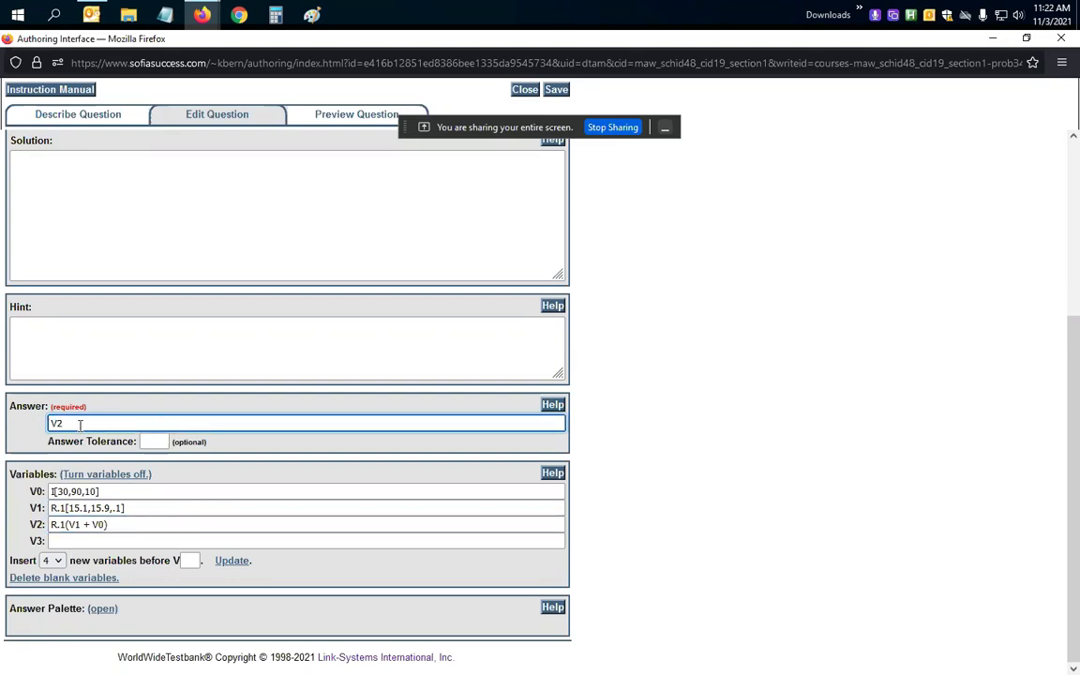
# Step: Preview the question and check the answer 75.9 for the generated sum
pyautogui.click(364, 120)
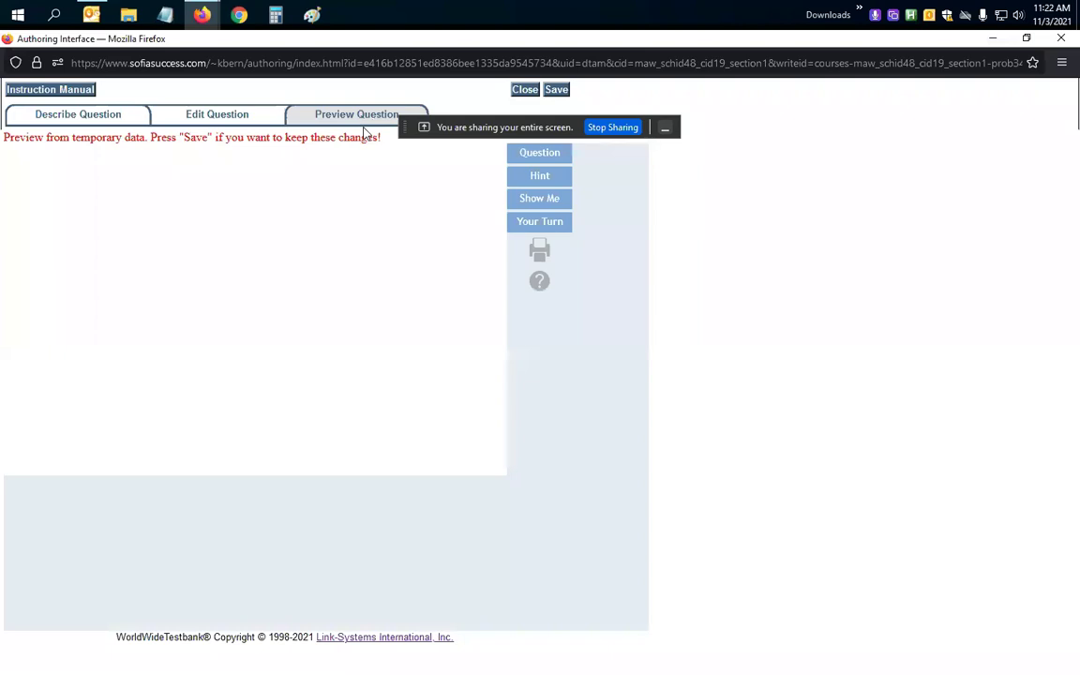
pyautogui.click(140, 226)
pyautogui.write('75.9')
pyautogui.press('Return')
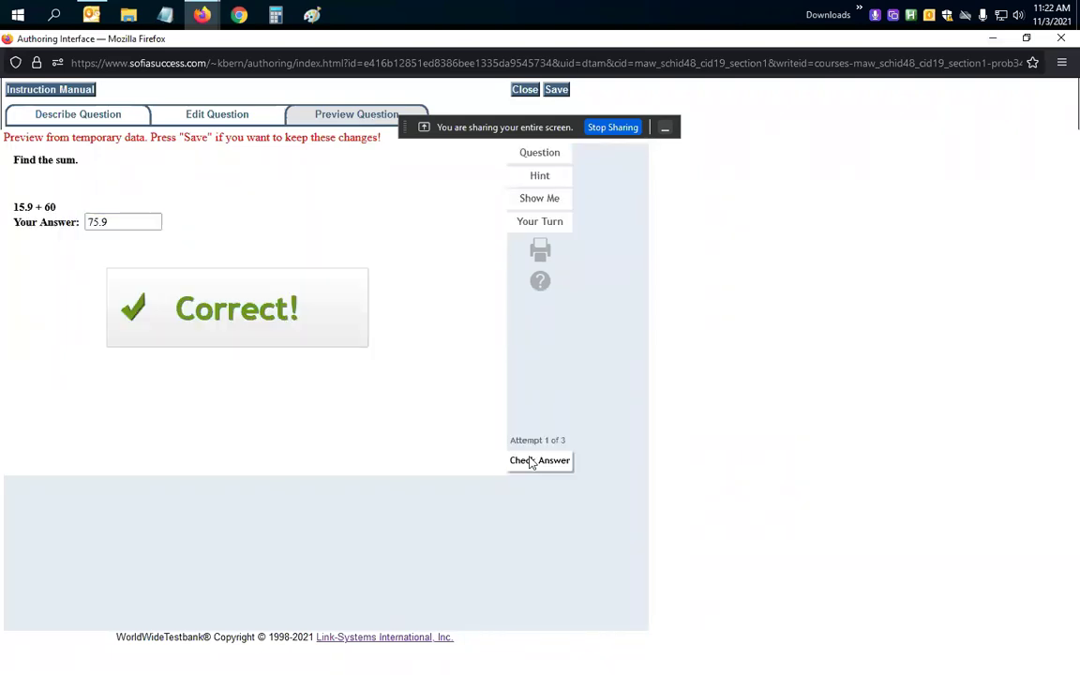
# Step: Reload the preview to generate new numbers and check the answer 105.1
pyautogui.click(356, 121)
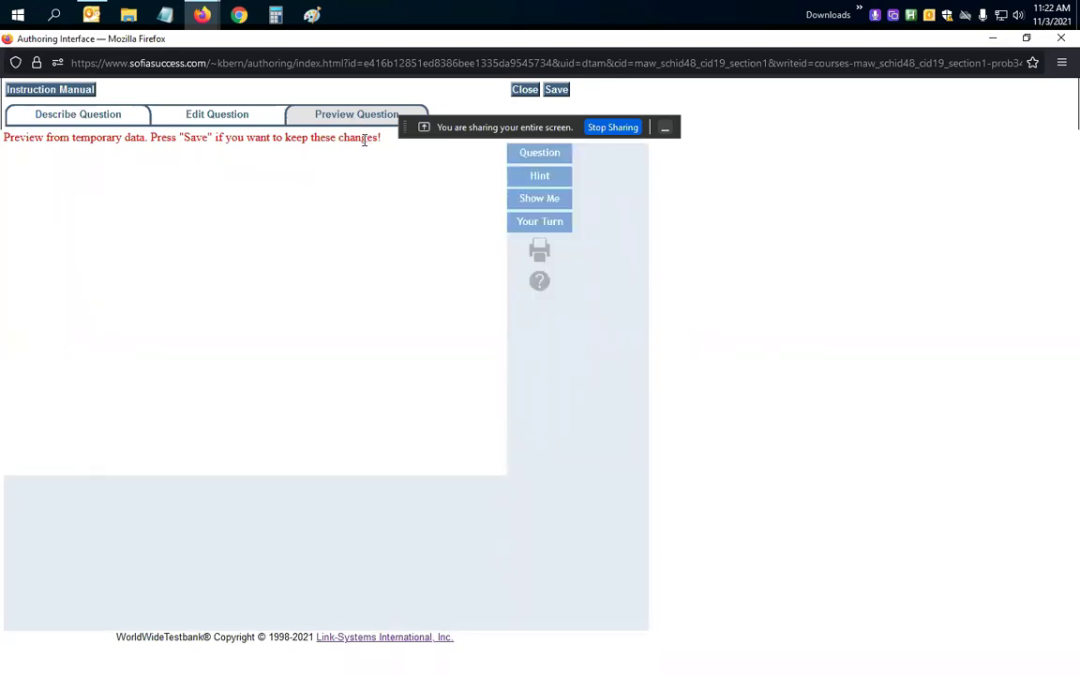
pyautogui.click(128, 222)
pyautogui.write('105.')
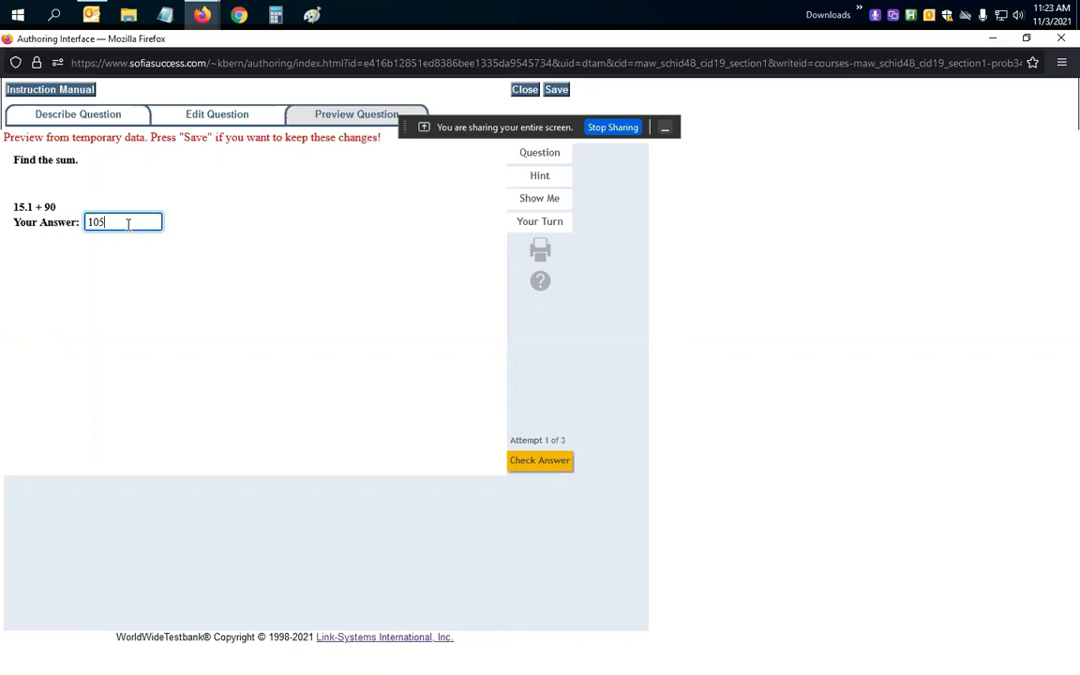
pyautogui.write('1')
pyautogui.click(540, 460)
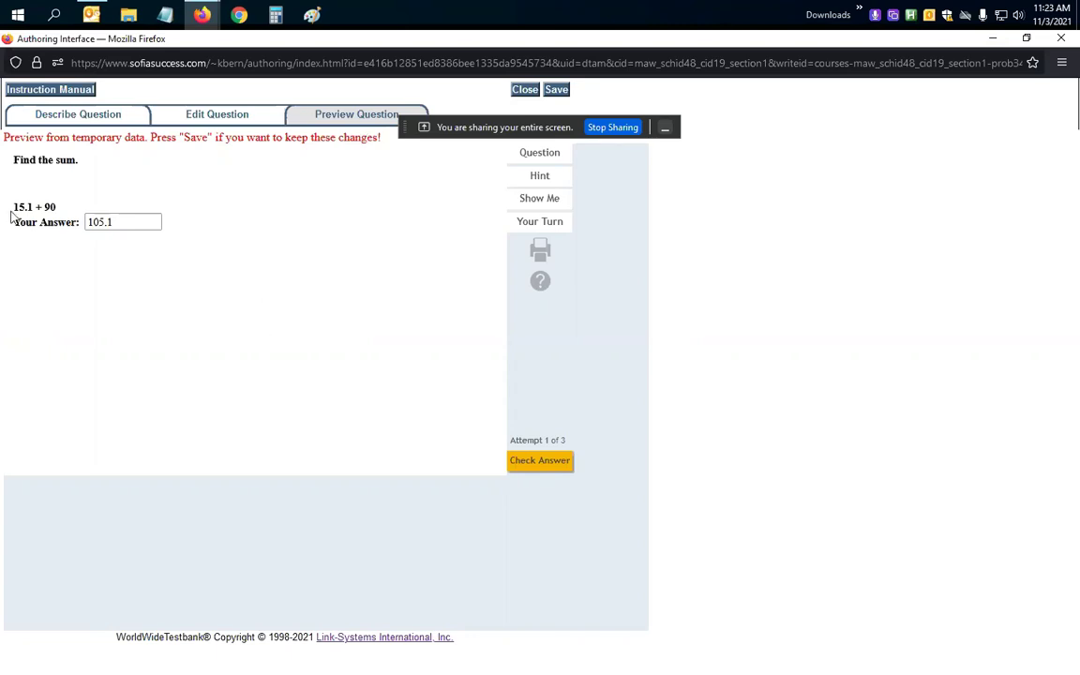
pyautogui.moveTo(13, 205); pyautogui.dragTo(80, 209)
pyautogui.click(81, 209)
# Step: Change the question's answer type from Numeric Response to Multipart Answer
pyautogui.click(227, 121)
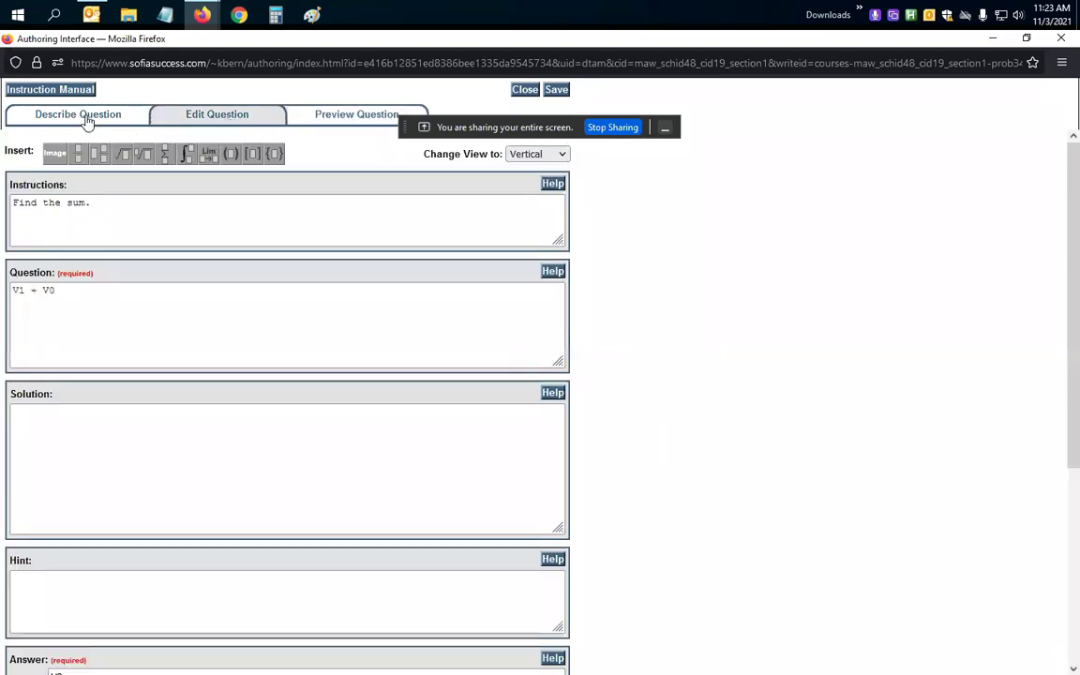
pyautogui.click(86, 115)
pyautogui.click(183, 188)
pyautogui.scroll(1, 151, 233)
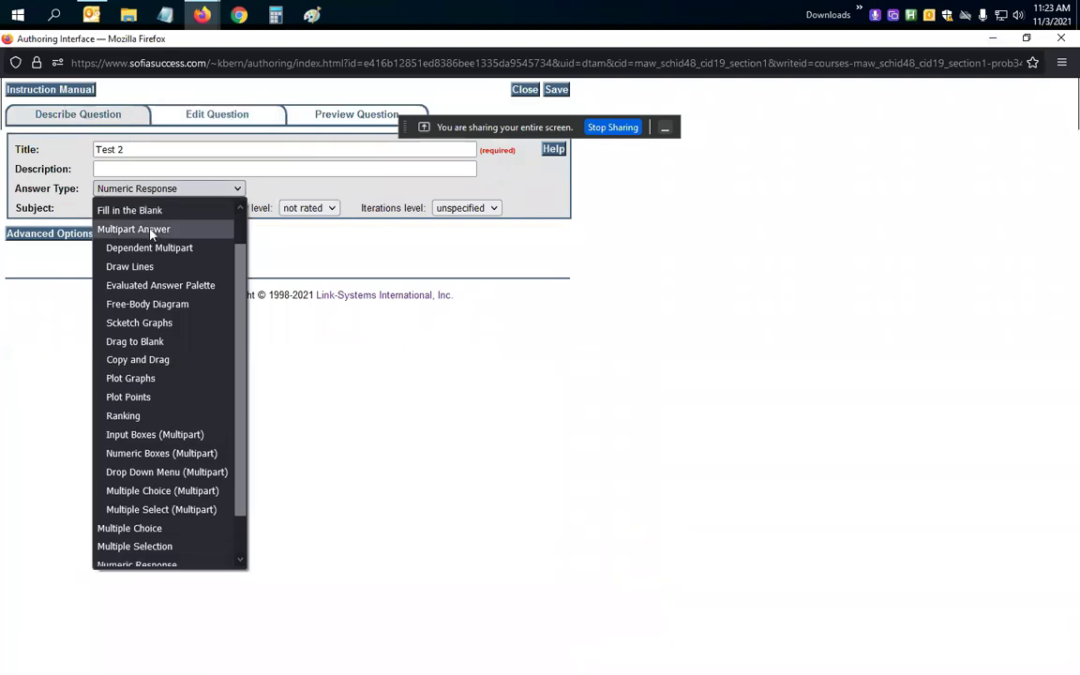
pyautogui.click(151, 231)
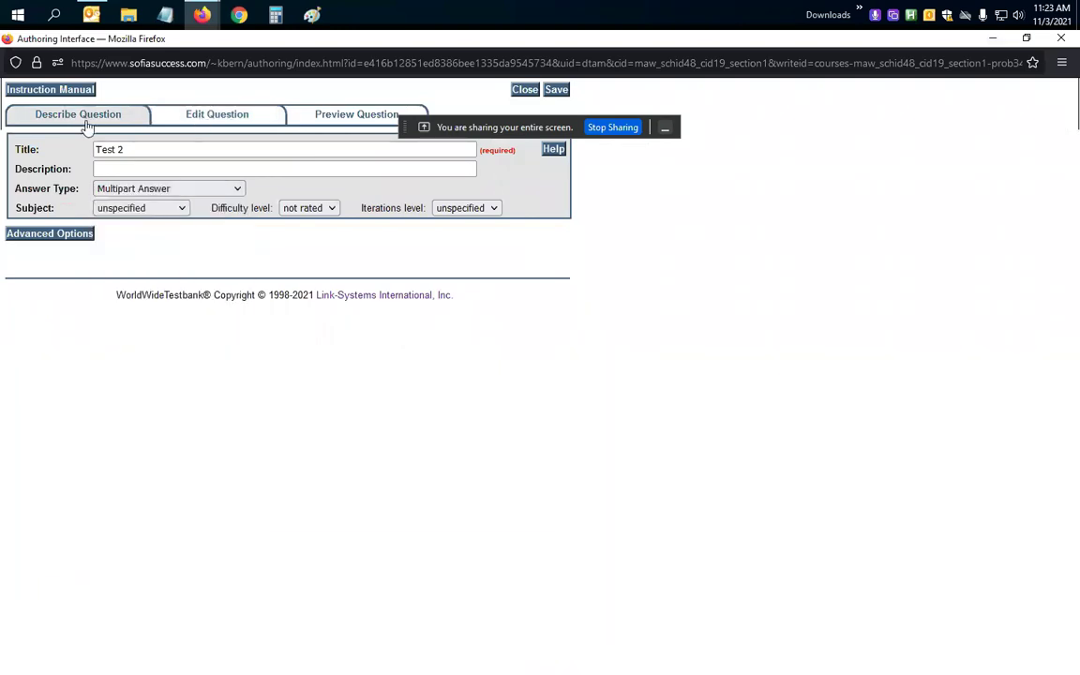
# Step: Extend the question text with an inline answer box so that it reads "V1 + V0 = <box>V2</box>"
pyautogui.click(198, 120)
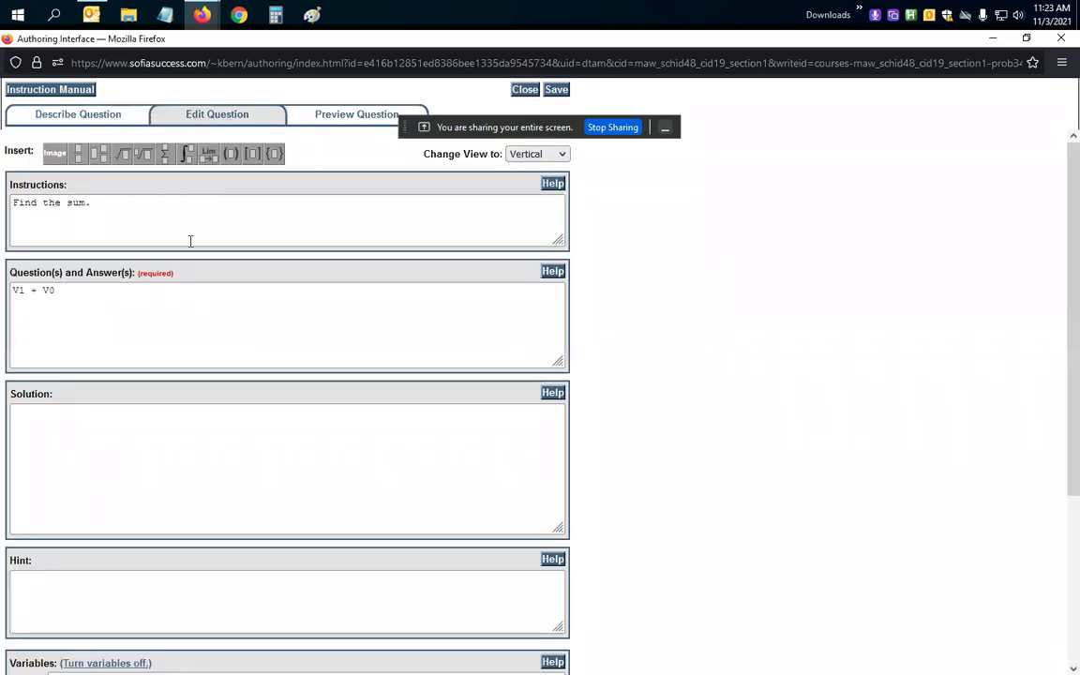
pyautogui.click(159, 307)
pyautogui.write('=')
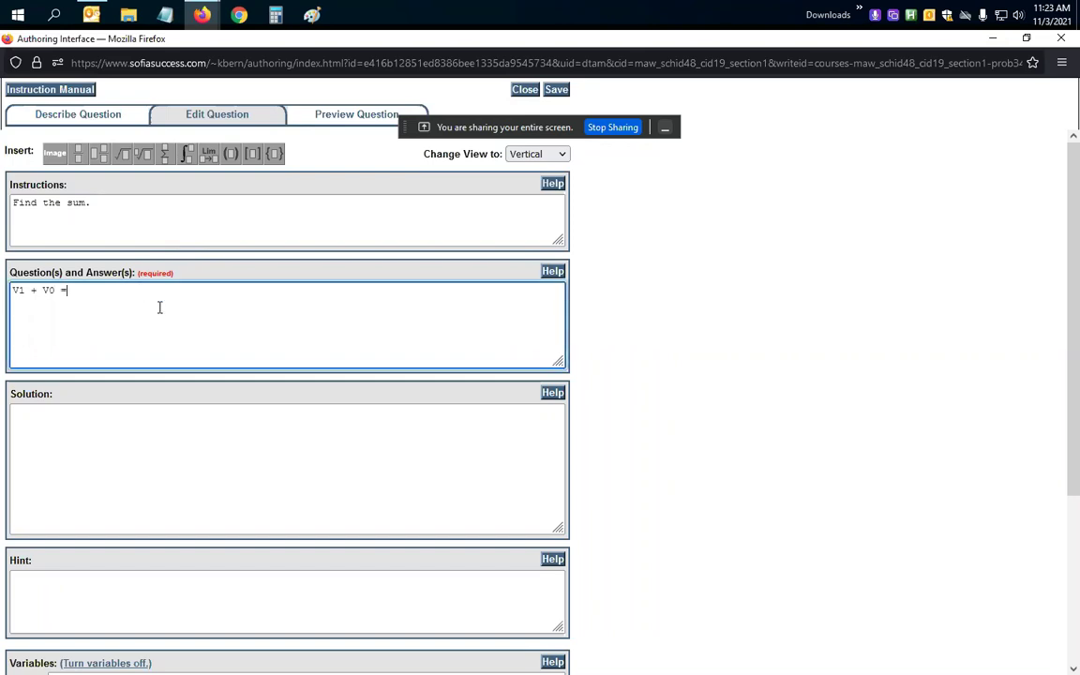
pyautogui.write(' <box>')
pyautogui.scroll(-2, 248, 321)
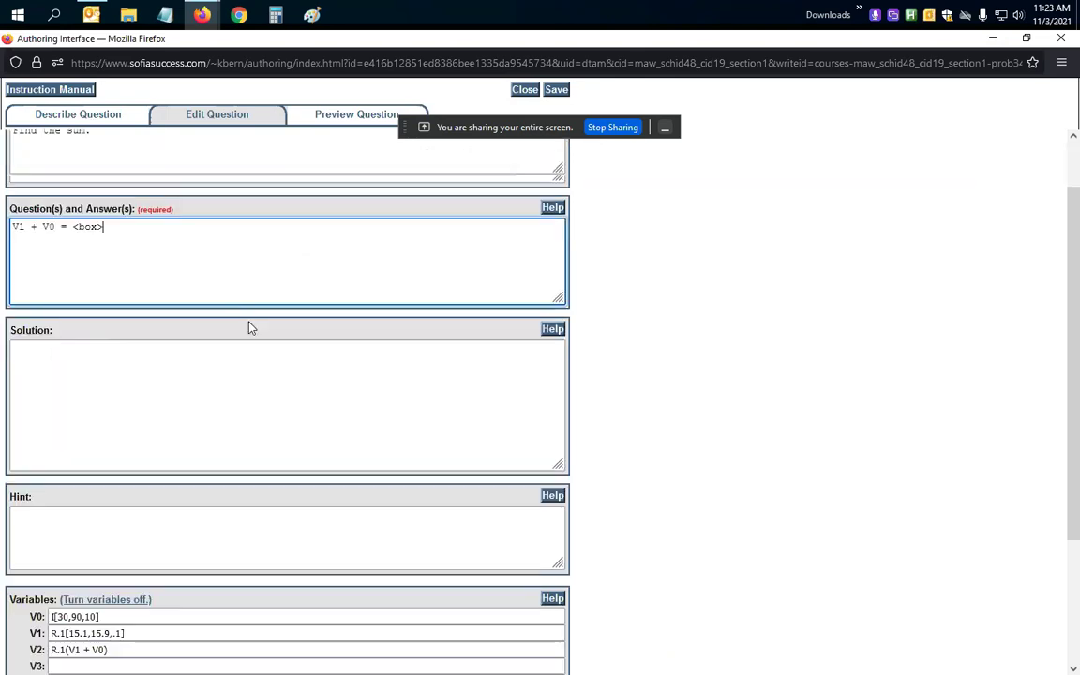
pyautogui.write('V')
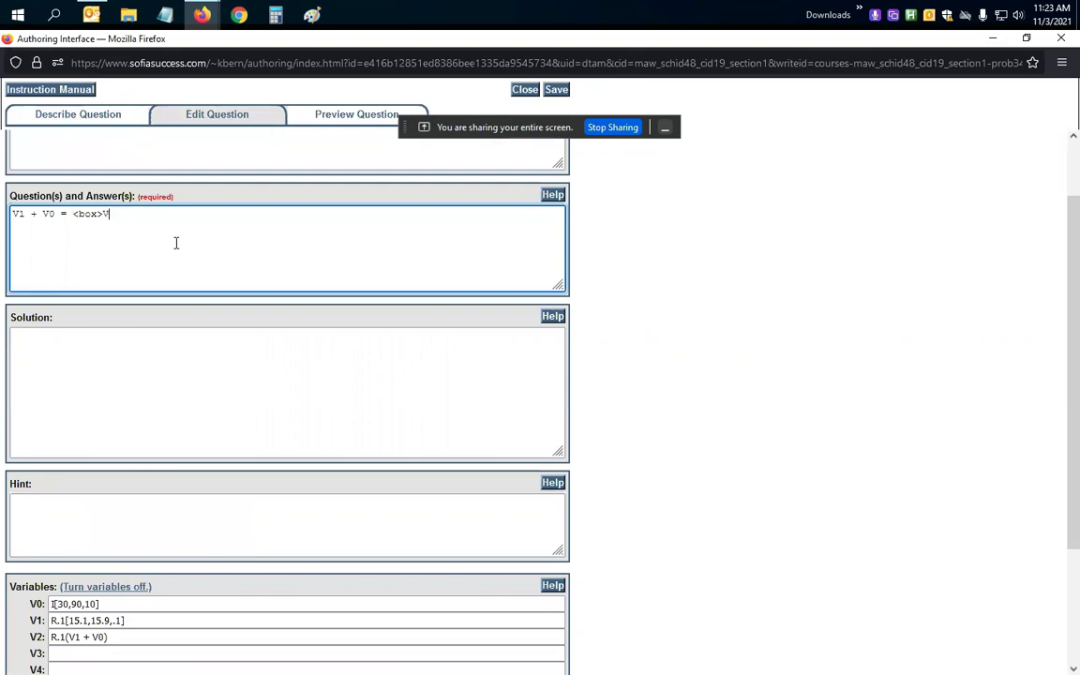
pyautogui.write('2</box>')
pyautogui.moveTo(73, 213); pyautogui.dragTo(151, 213)
# Step: Preview the multipart question and check 85.6 as the answer in its inline box
pyautogui.click(338, 126)
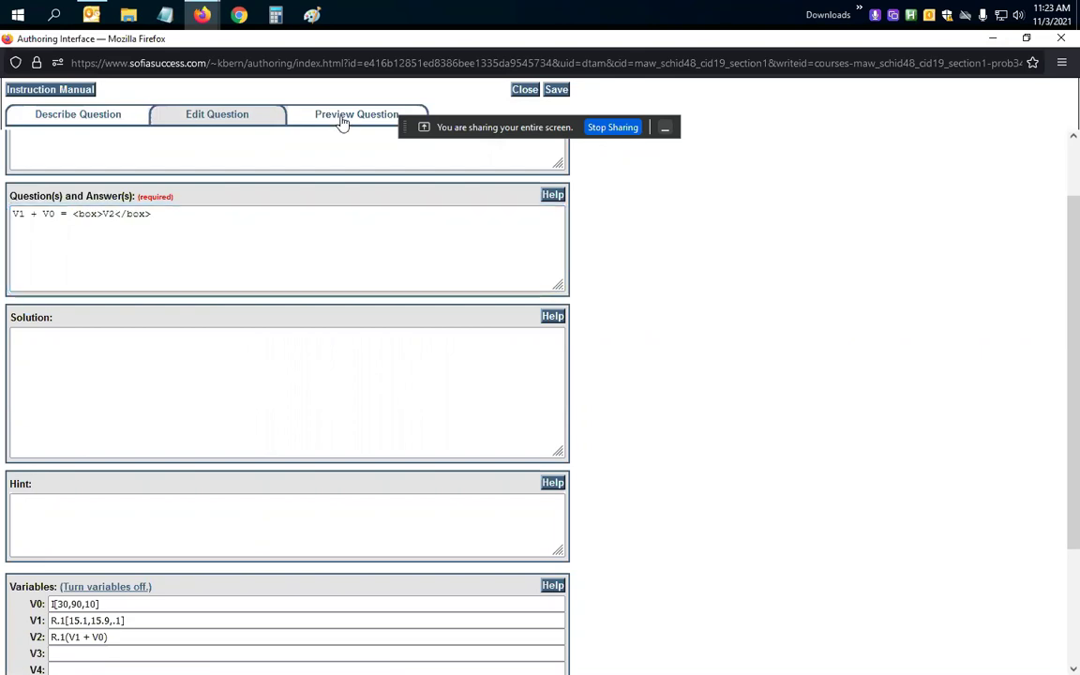
pyautogui.click(343, 120)
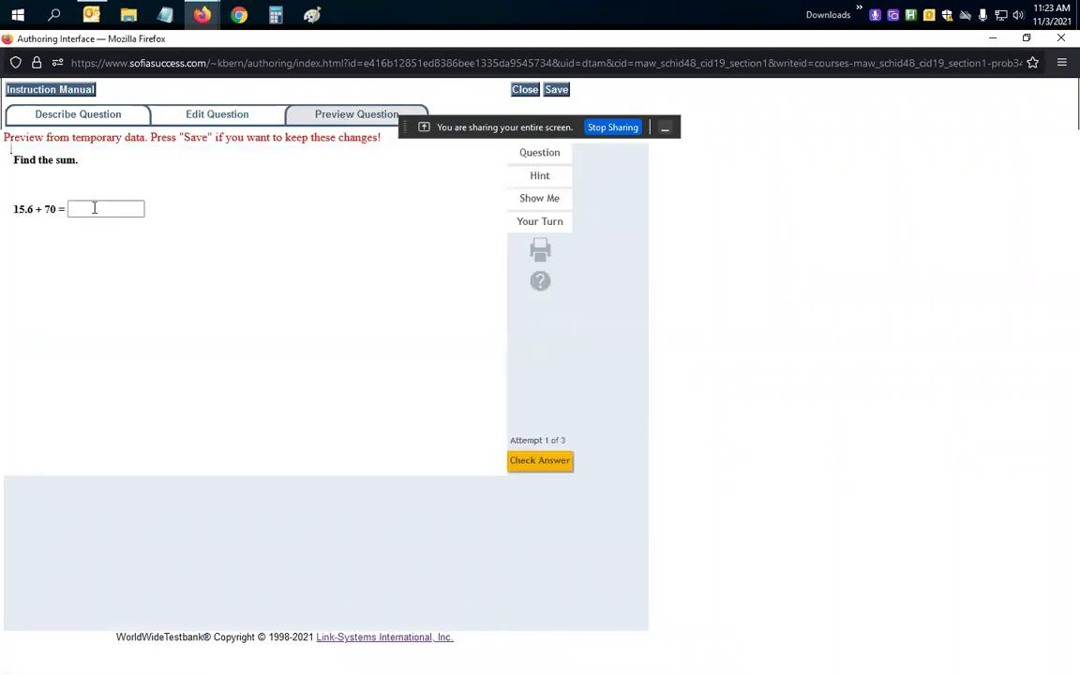
pyautogui.moveTo(95, 207); pyautogui.dragTo(182, 212)
pyautogui.click(116, 209)
pyautogui.write('85.6')
pyautogui.click(529, 462)
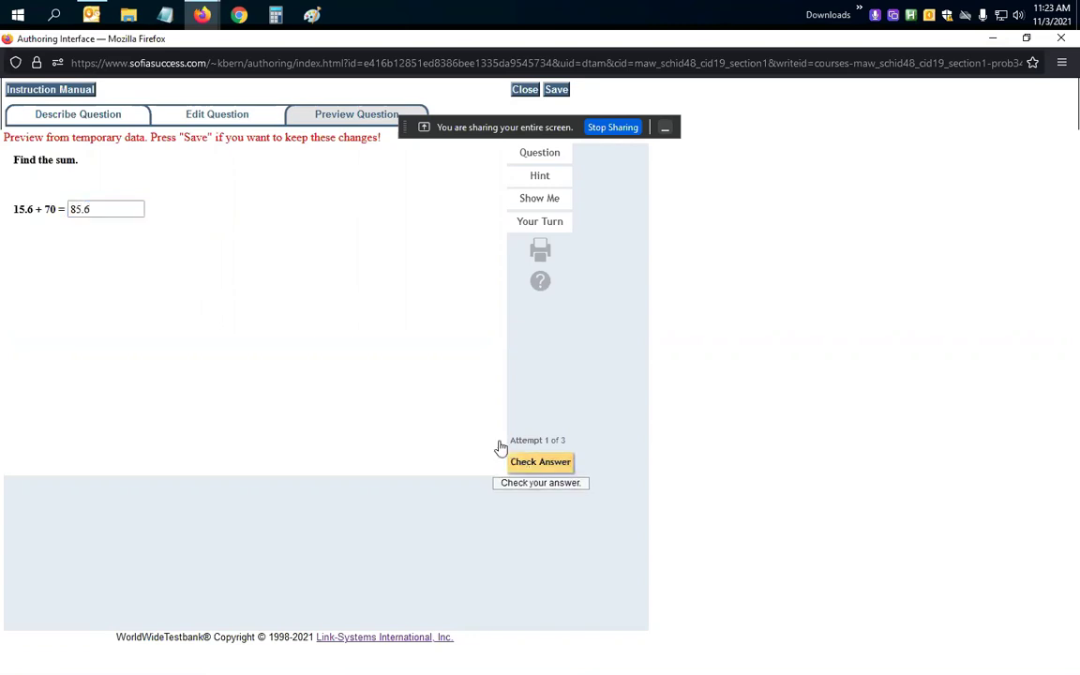
# Step: Return to editing the question and swap the two variables so that the sum reads "V0 + V1"
pyautogui.click(222, 117)
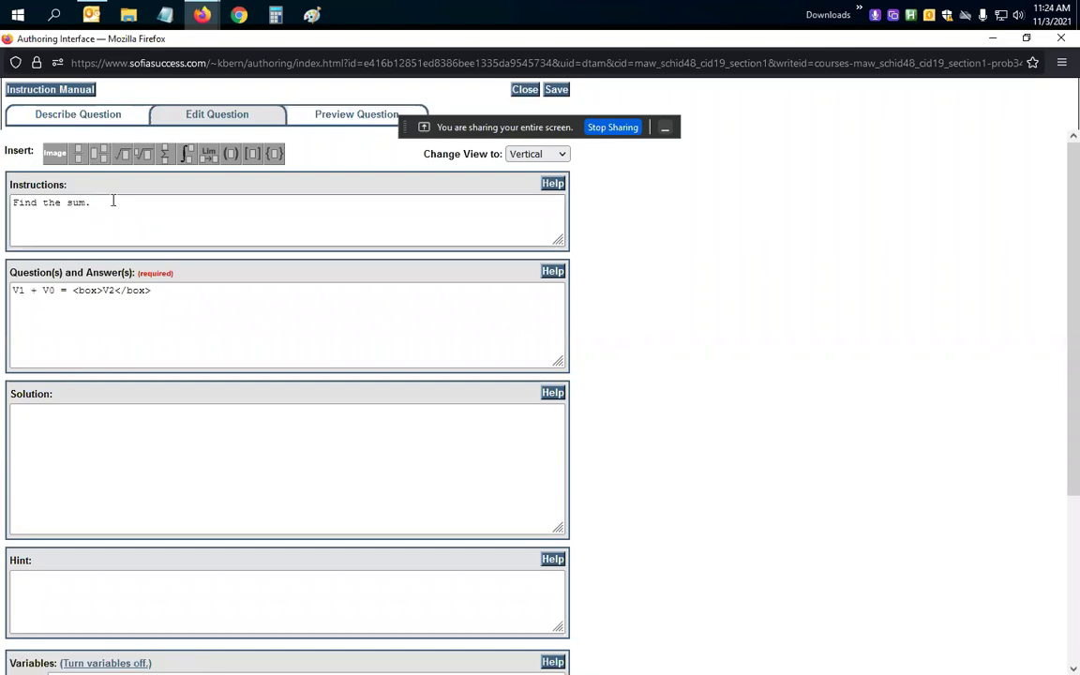
pyautogui.click(19, 290)
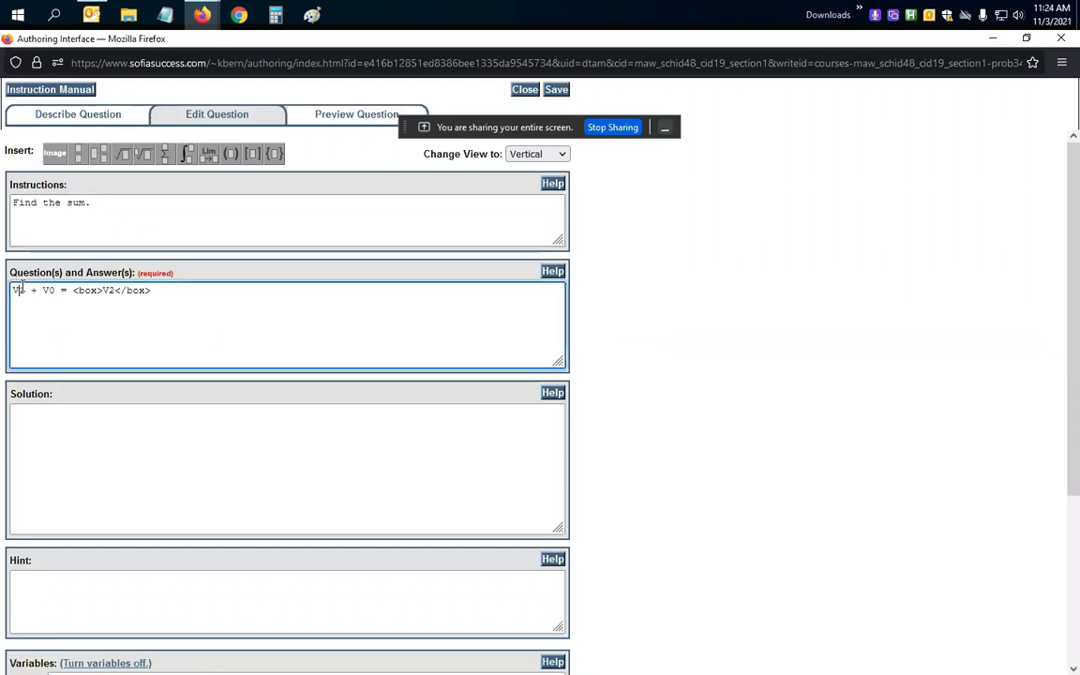
pyautogui.press('Right')
pyautogui.press('Right')
pyautogui.press('Right')
pyautogui.press('Right')
pyautogui.press('Delete')
pyautogui.write('1')
# Step: Extend the instructions to read "Find the sum and find the difference."
pyautogui.click(105, 201)
pyautogui.press('BackSpace')
pyautogui.write('and f')
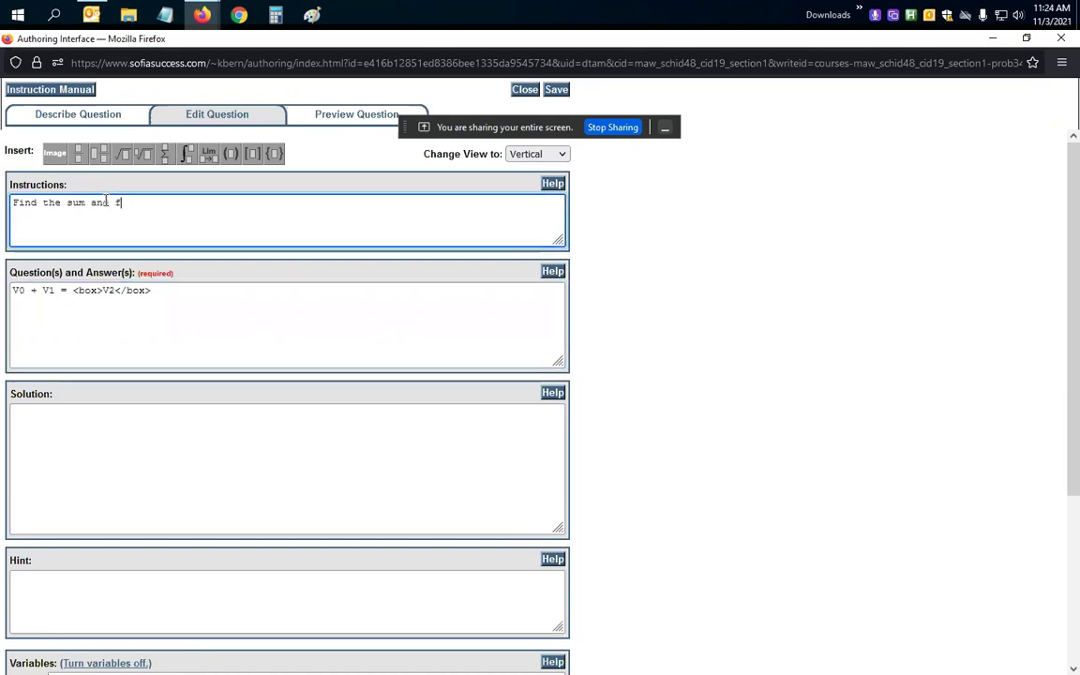
pyautogui.write('ind the differen')
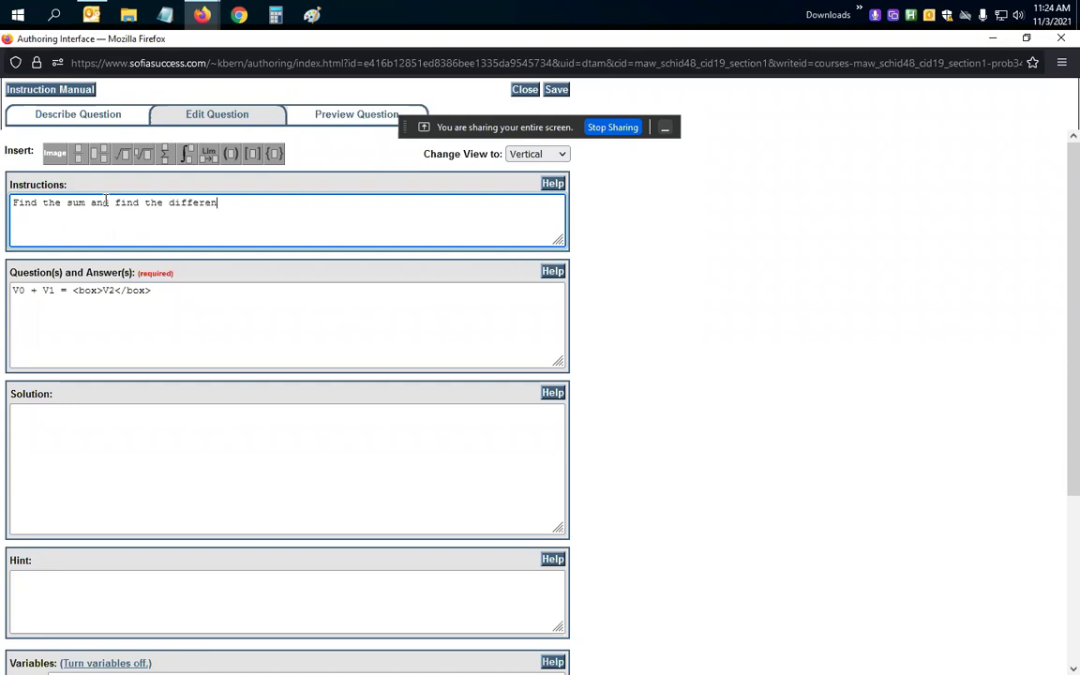
pyautogui.write('ce.')
# Step: Add a <br> line below the sum in the question text and paste a copy of the sum line beneath it
pyautogui.click(168, 290)
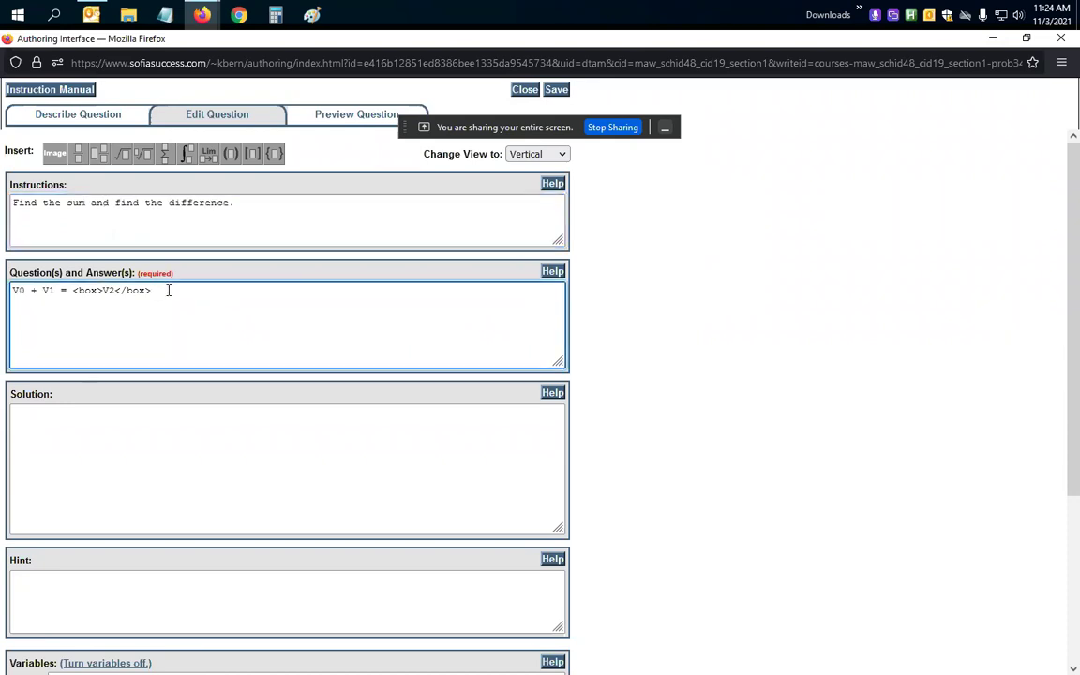
pyautogui.press('Return')
pyautogui.write('<br>')
pyautogui.hotkey('shift', 'Home')
pyautogui.press('Up')
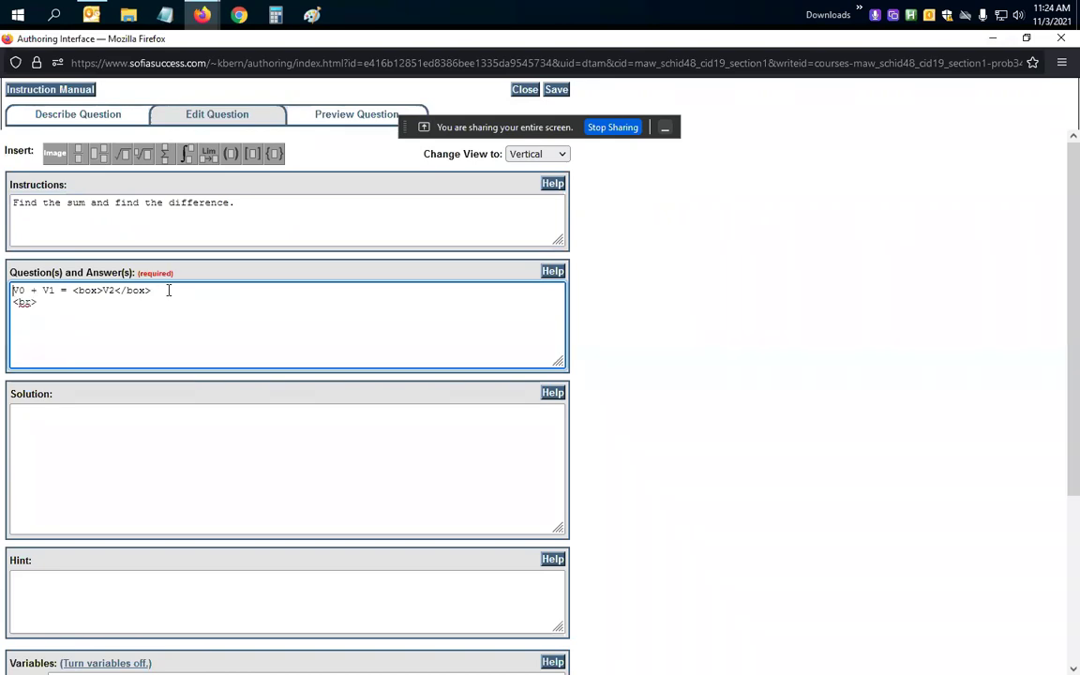
pyautogui.hotkey('shift', 'End')
pyautogui.hotkey('ctrl', 'c')
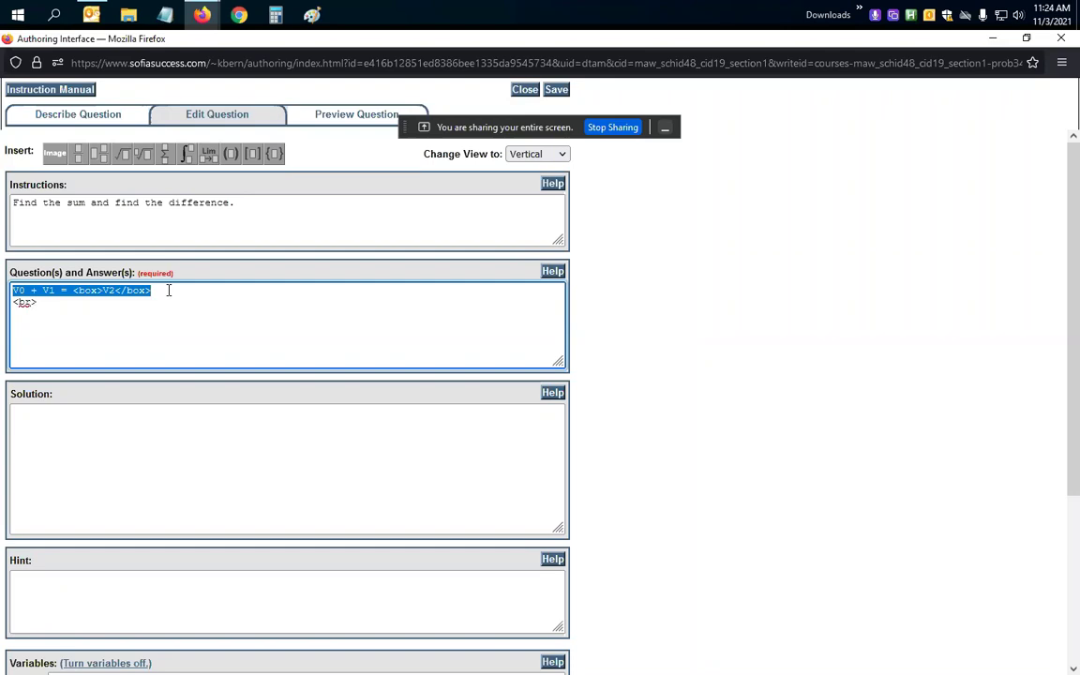
pyautogui.press('Down')
pyautogui.press('Down')
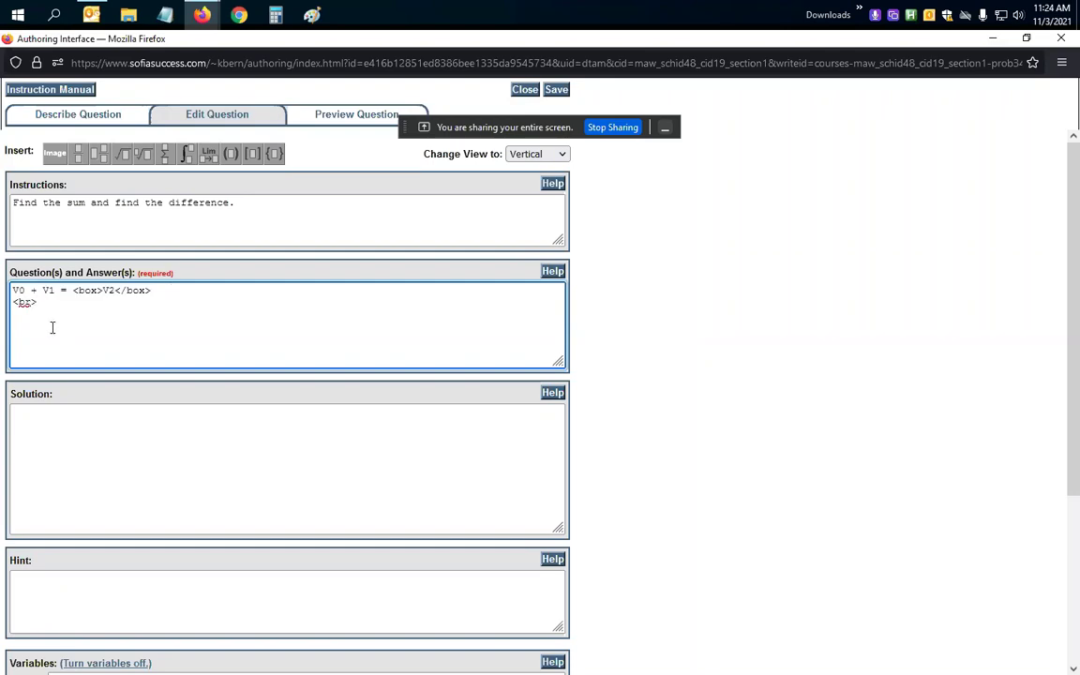
pyautogui.hotkey('ctrl', 'v')
# Step: Change the copied line into the difference "V0 - V1 = <box>V3</box>"
pyautogui.doubleClick(36, 313)
pyautogui.write('-')
pyautogui.moveTo(109, 313); pyautogui.dragTo(116, 313)
pyautogui.write('3')
# Step: Define variable V3 as R.1(V0 -V1)
pyautogui.scroll(-5, 145, 309)
pyautogui.click(82, 500)
pyautogui.write('R.1')
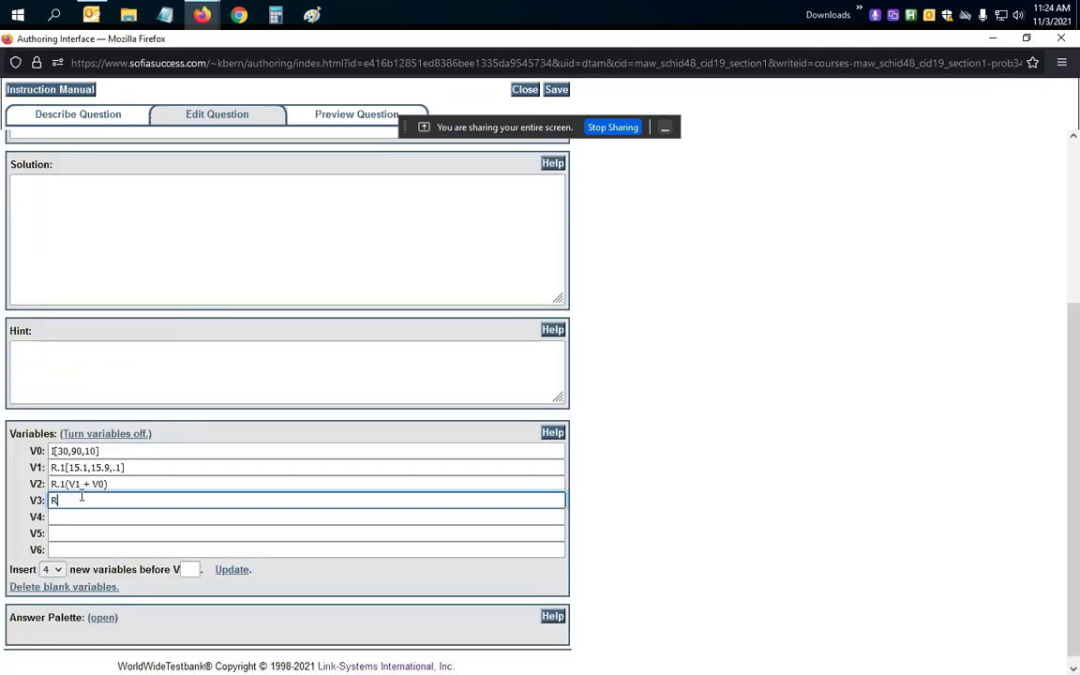
pyautogui.write('(V')
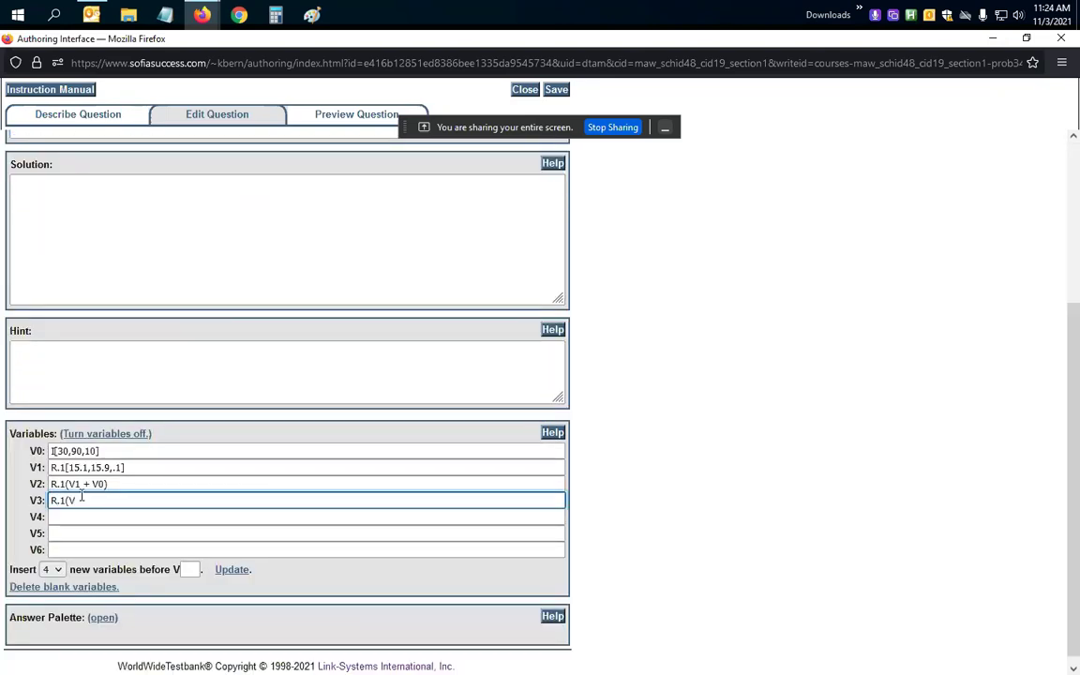
pyautogui.write('0 -V1)')
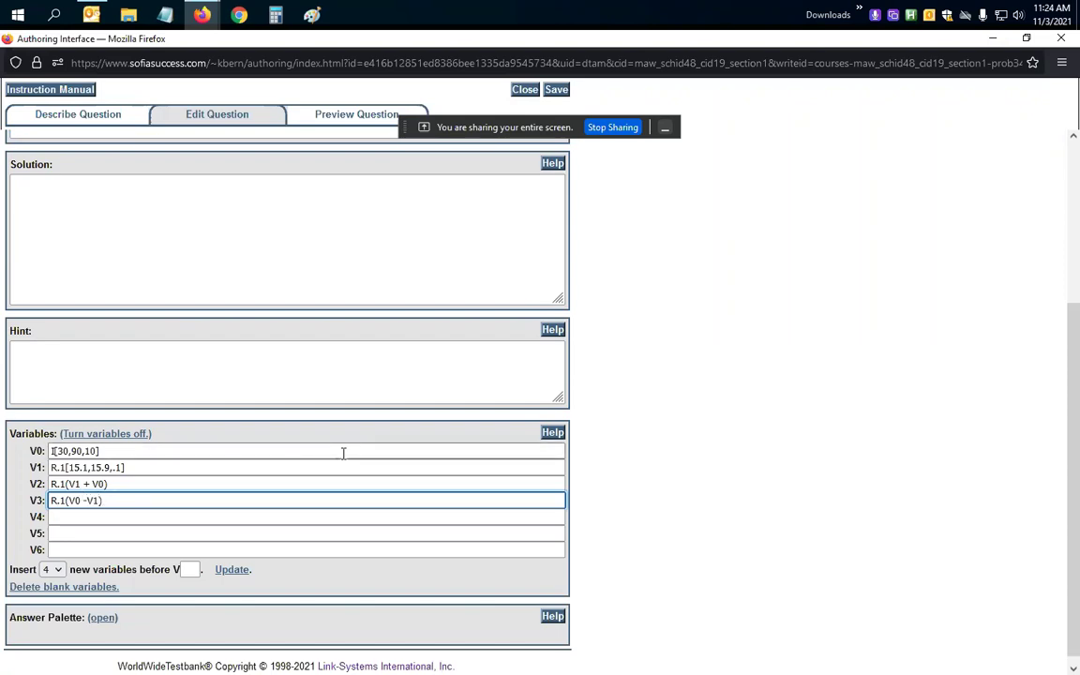
pyautogui.press('Left')
pyautogui.press('Left')
pyautogui.press('Left')
# Step: Preview the two-part question with its sum and difference boxes
pyautogui.scroll(4, 319, 451)
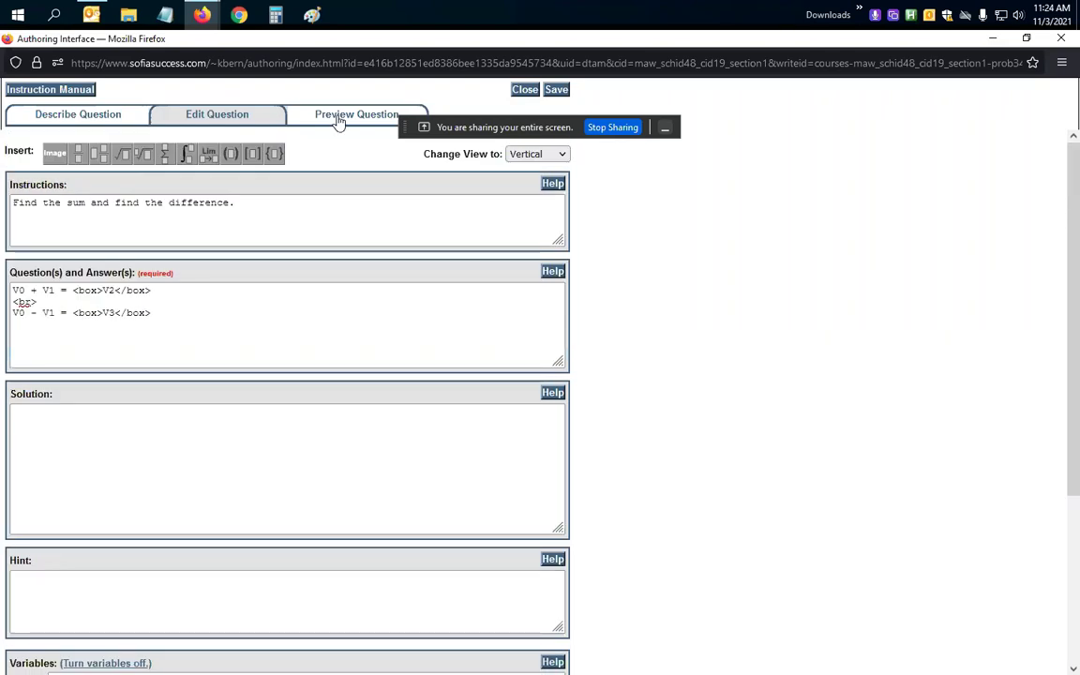
pyautogui.click(339, 118)
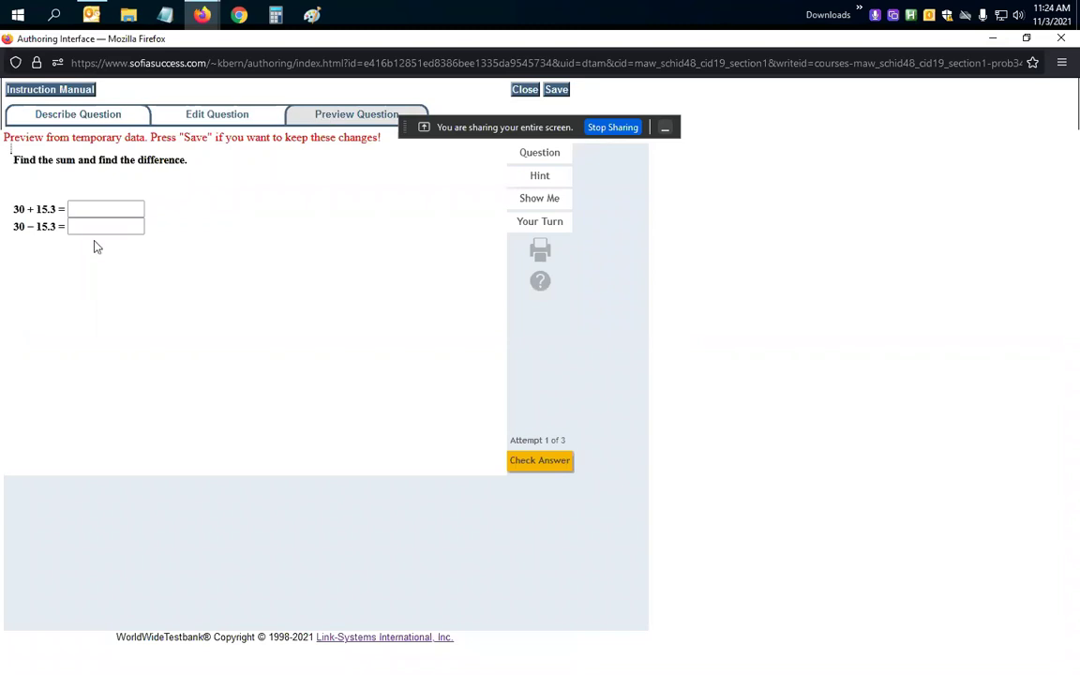
# Step: Answer the previewed question with 45.3 for the sum and 14.7 for the difference, and check the answer
pyautogui.click(86, 209)
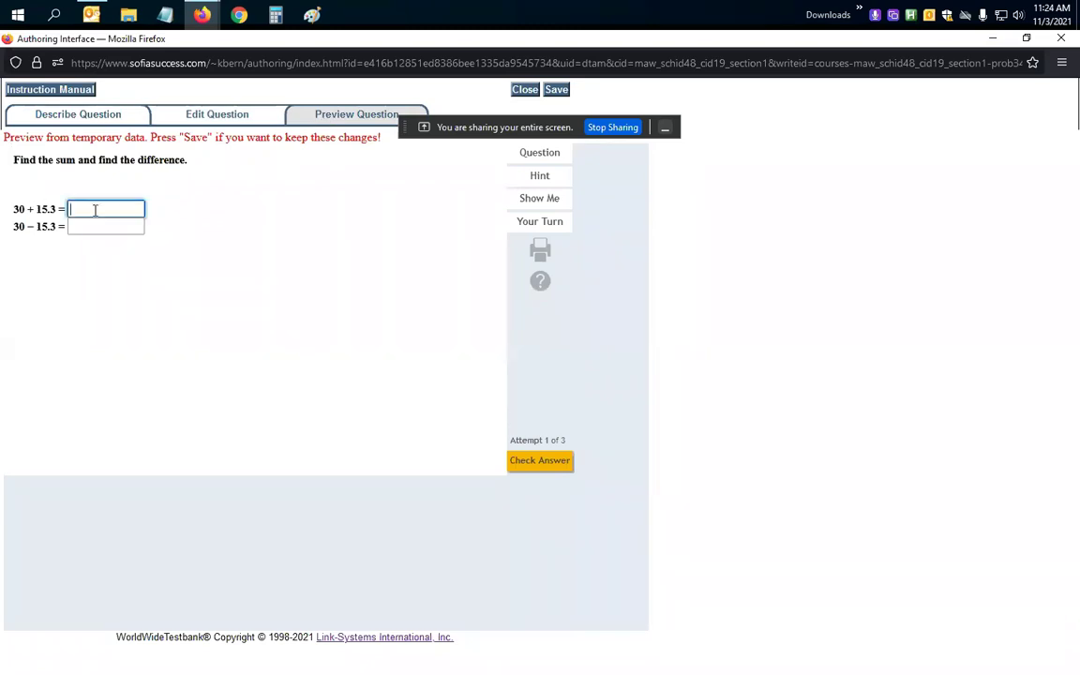
pyautogui.write('45.3')
pyautogui.press('Tab')
pyautogui.write('14.7')
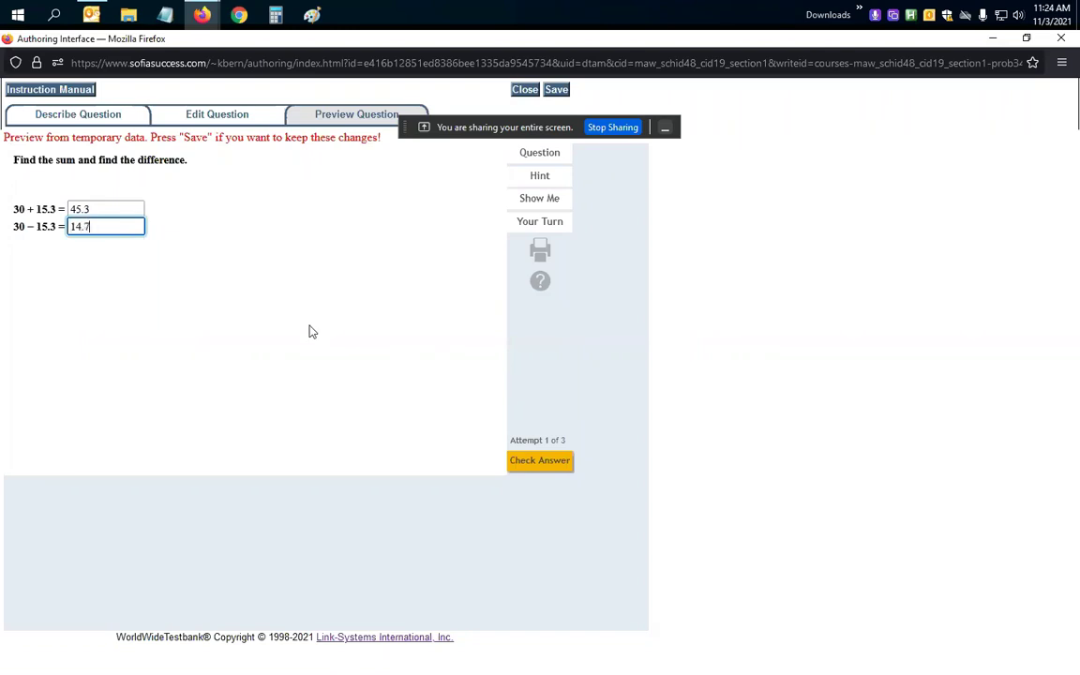
pyautogui.click(525, 463)
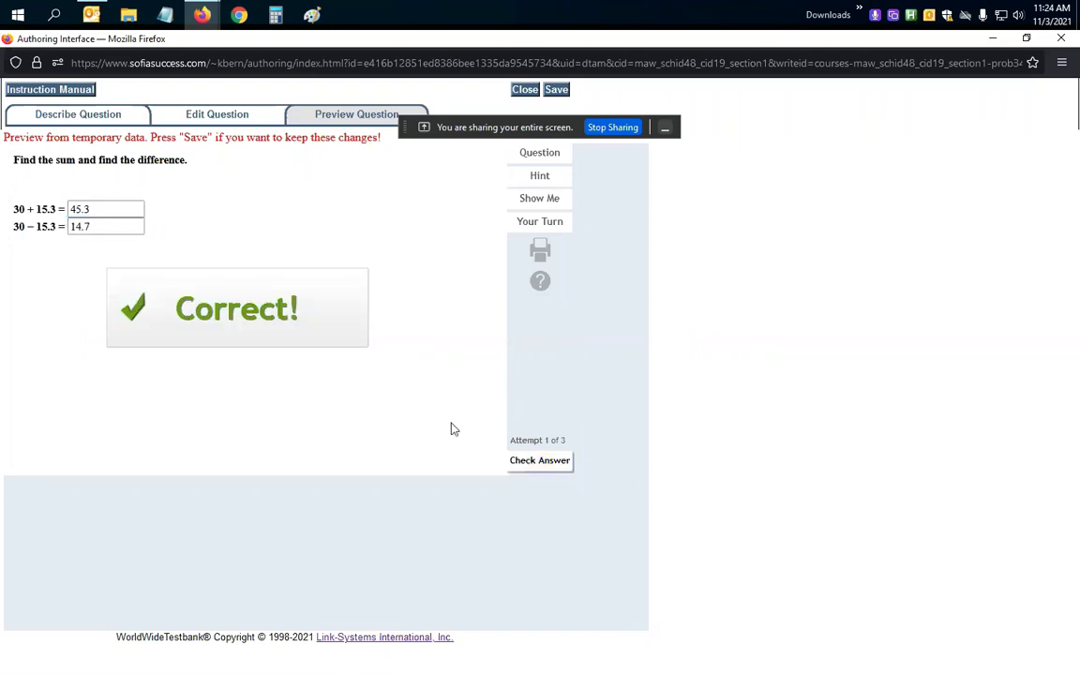
# Step: Test a wrong response by changing the difference answer to 16, check it and dismiss the feedback
pyautogui.doubleClick(95, 222)
pyautogui.press('BackSpace')
pyautogui.write('16')
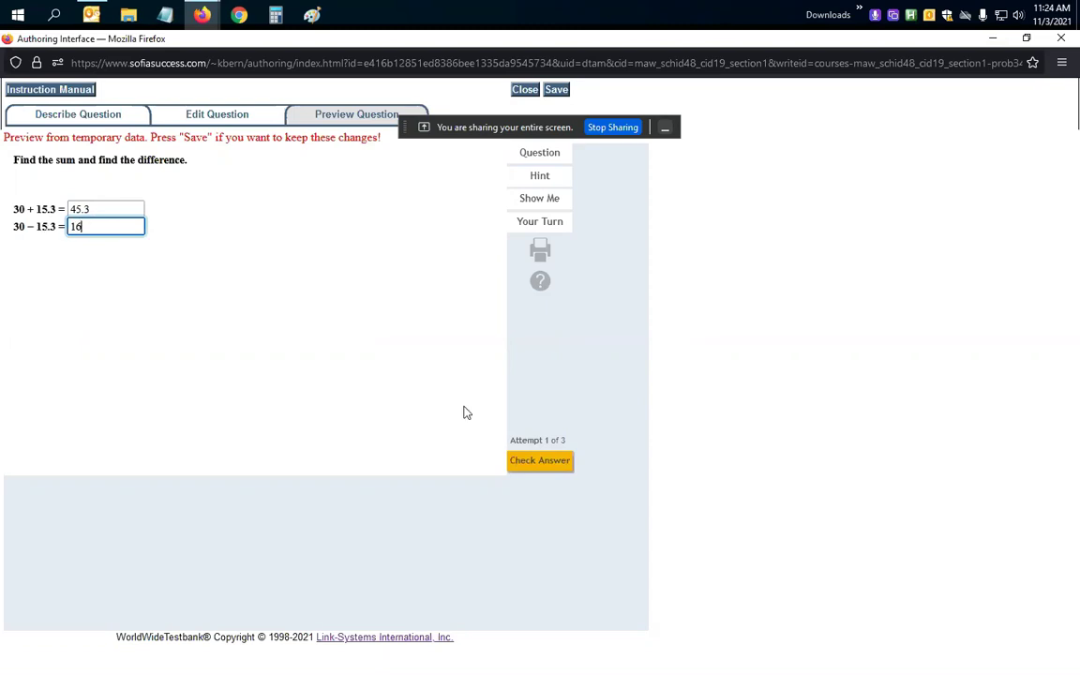
pyautogui.click(541, 465)
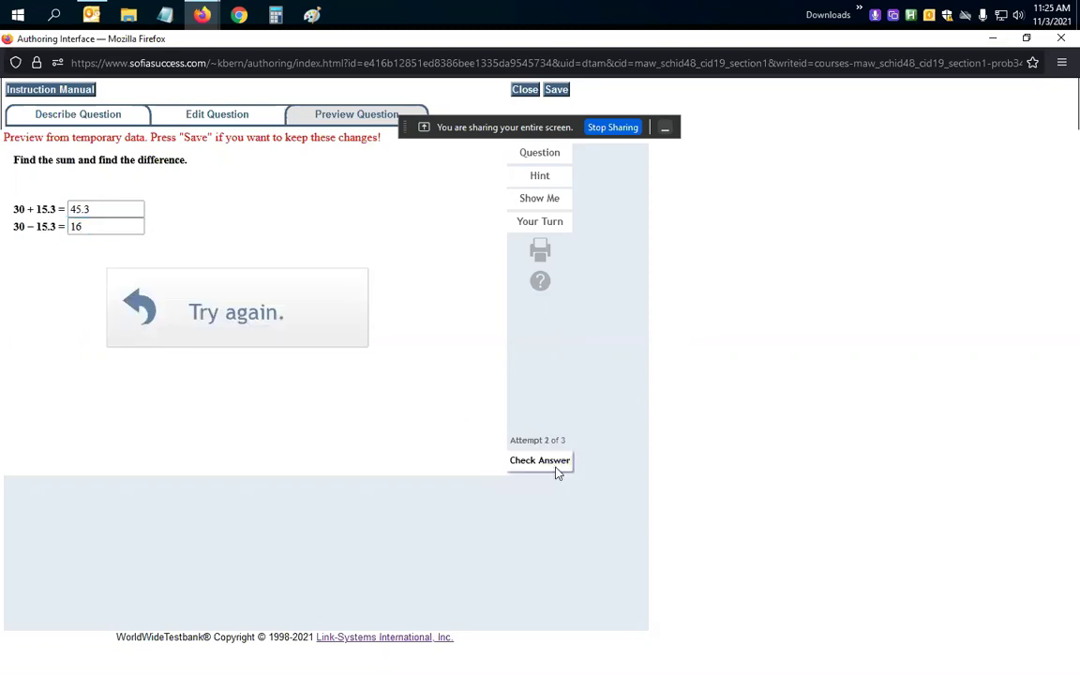
pyautogui.click(237, 302)
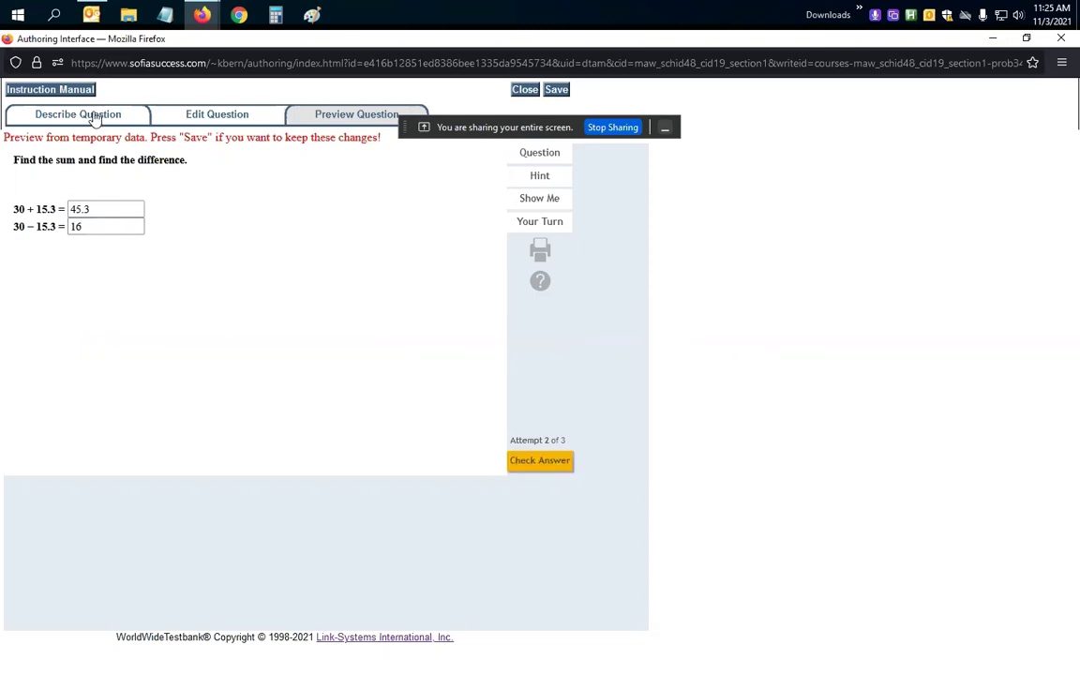
# Step: Return to editing, shorten the instructions to "Find the sum." and delete the <br> and difference lines from the question text
pyautogui.click(210, 117)
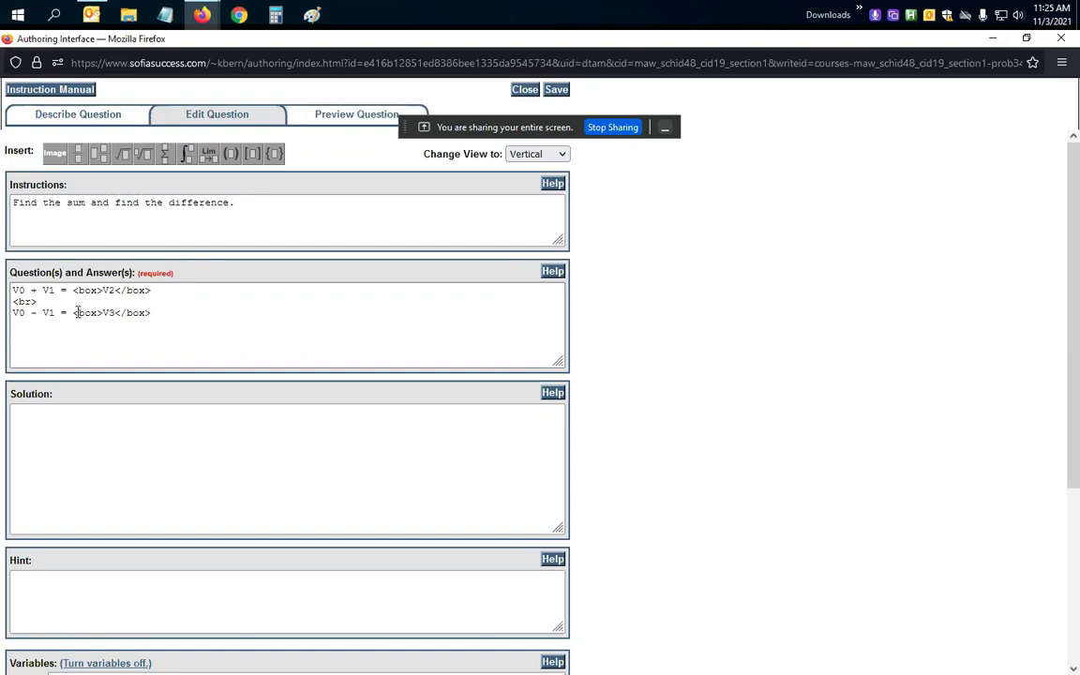
pyautogui.click(115, 315)
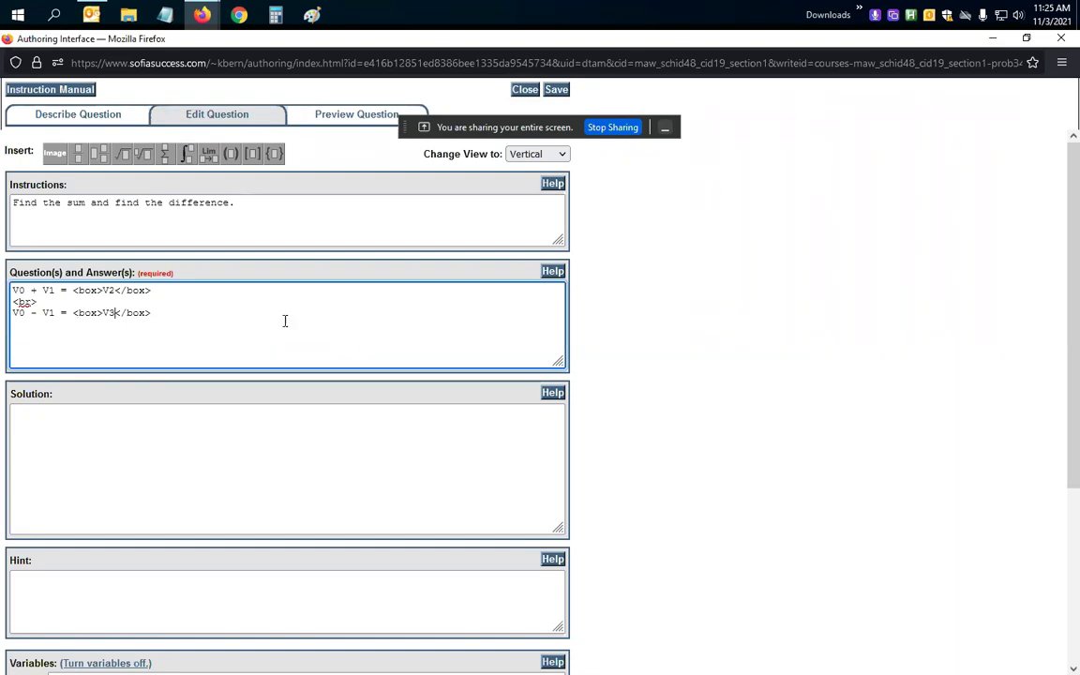
pyautogui.moveTo(86, 202); pyautogui.dragTo(231, 203)
pyautogui.press('BackSpace')
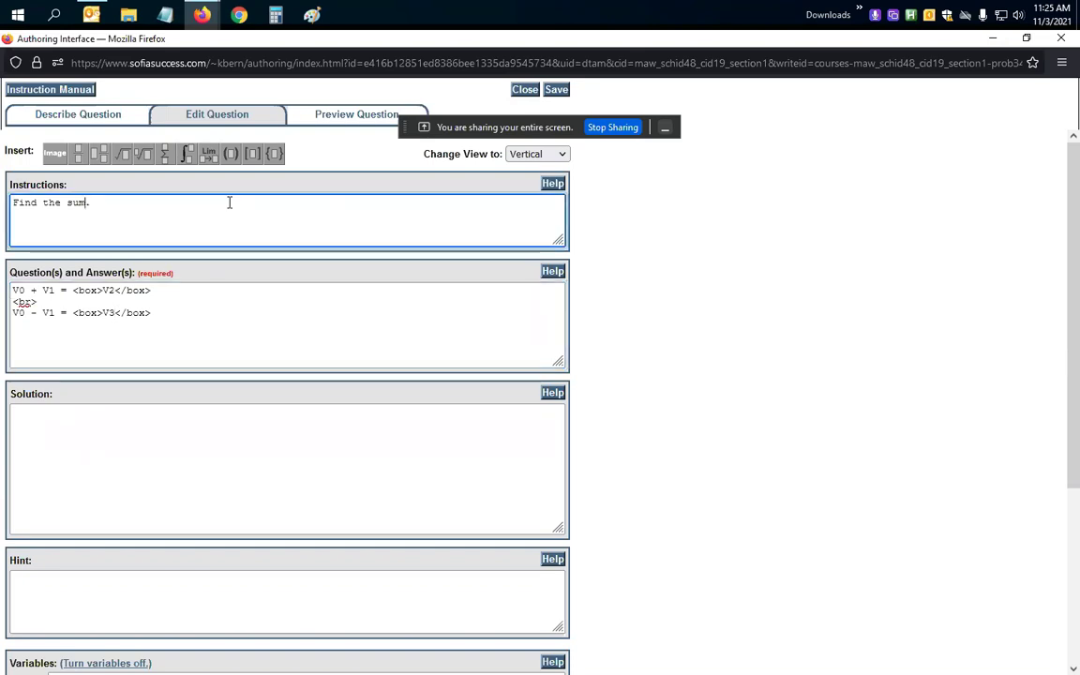
pyautogui.click(163, 289)
pyautogui.hotkey('ctrl', 'shift', 'End')
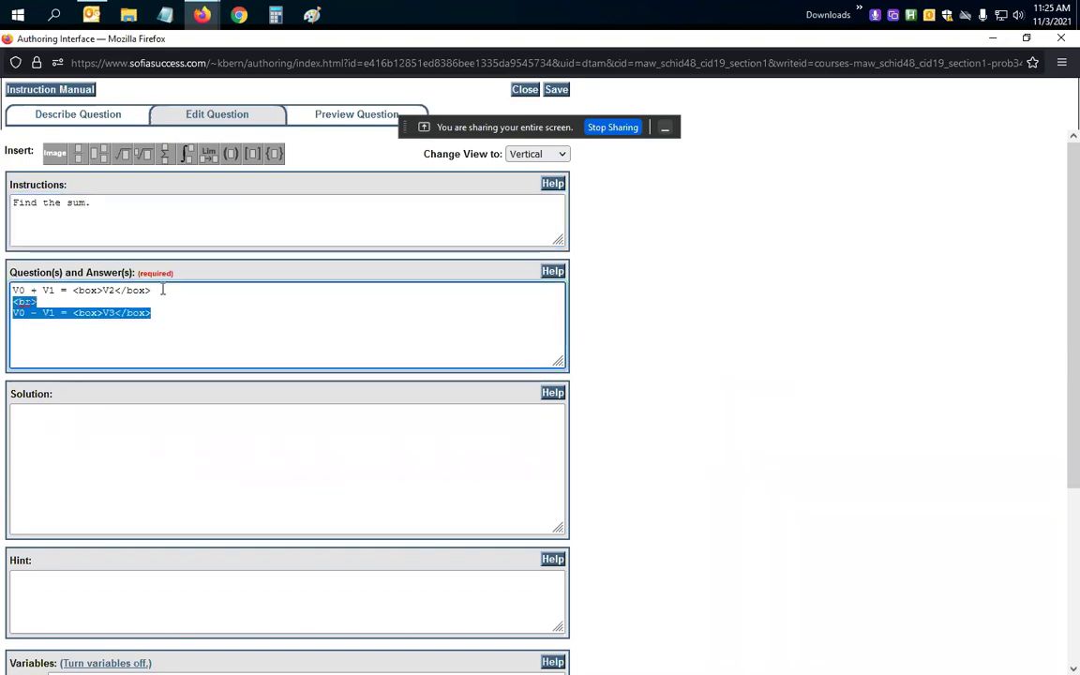
pyautogui.press('BackSpace')
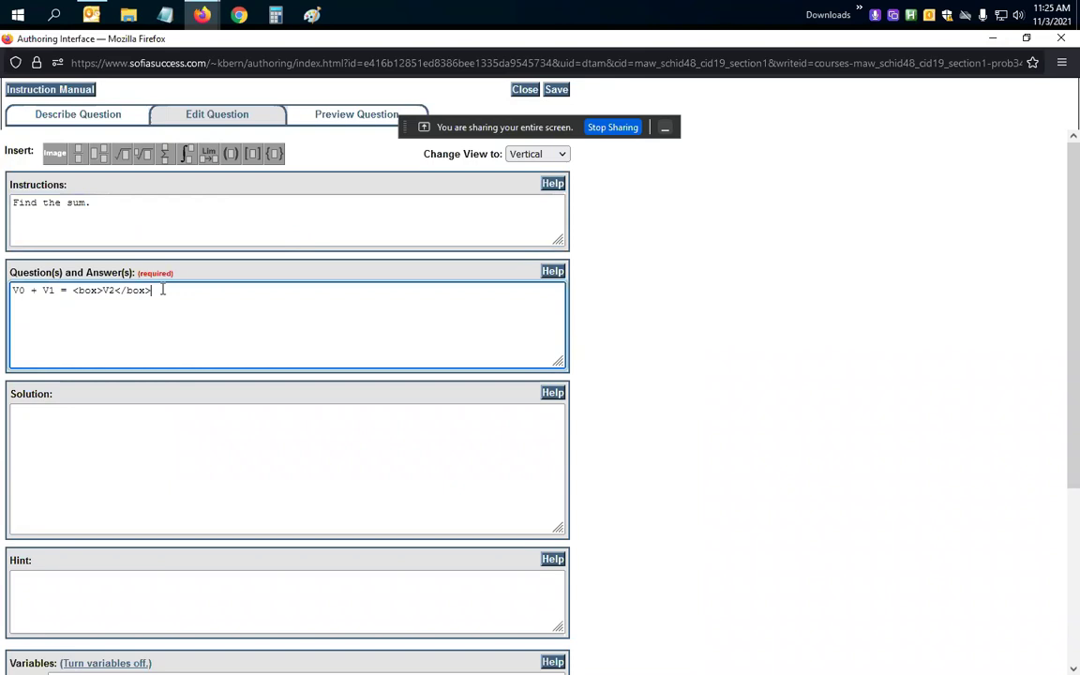
# Step: Turn the sum's answer box into a list of choices reading "<box>V2:V3:0:V0</box>"
pyautogui.click(112, 289)
pyautogui.write(':V3')
pyautogui.doubleClick(108, 291)
pyautogui.moveTo(113, 290); pyautogui.dragTo(135, 291)
pyautogui.click(120, 290)
pyautogui.press('Right')
pyautogui.write(':0:V0')
pyautogui.doubleClick(109, 291)
pyautogui.doubleClick(130, 291)
pyautogui.moveTo(119, 291); pyautogui.dragTo(164, 292)
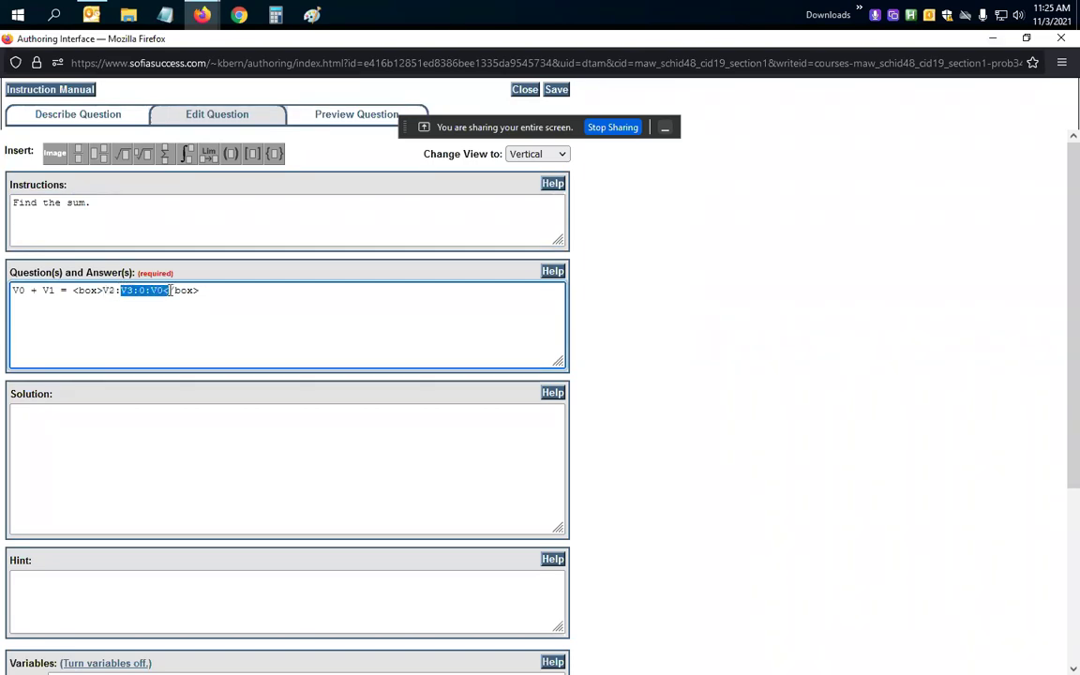
# Step: Preview the sum question, choose 45.3 from its answer choices and check the answer
pyautogui.click(349, 123)
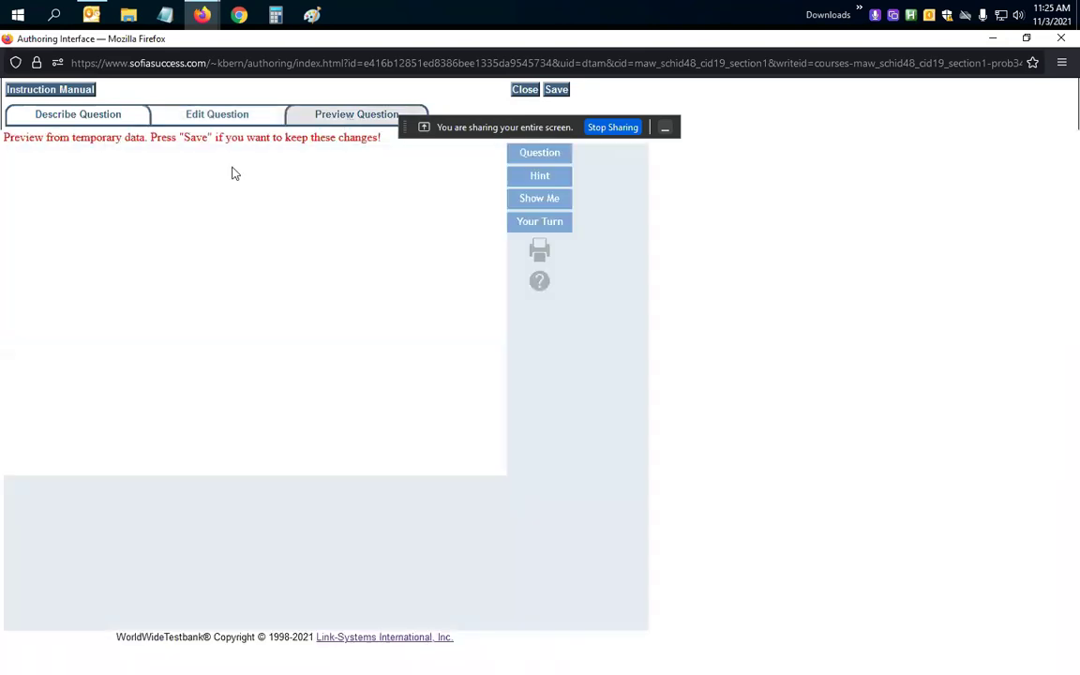
pyautogui.click(112, 209)
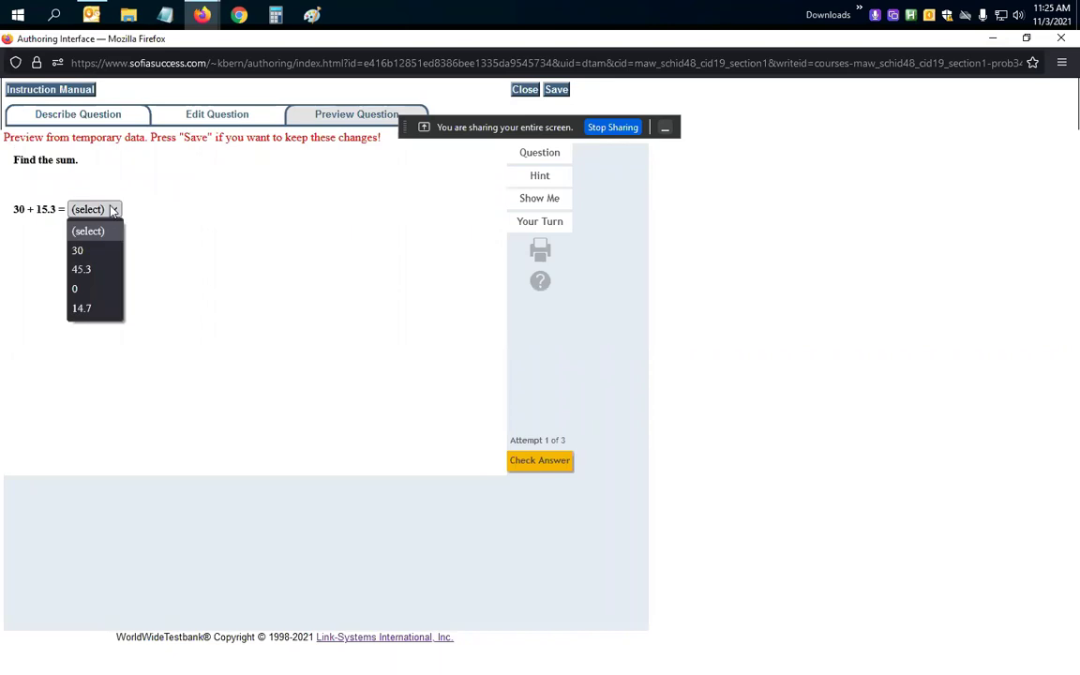
pyautogui.click(82, 270)
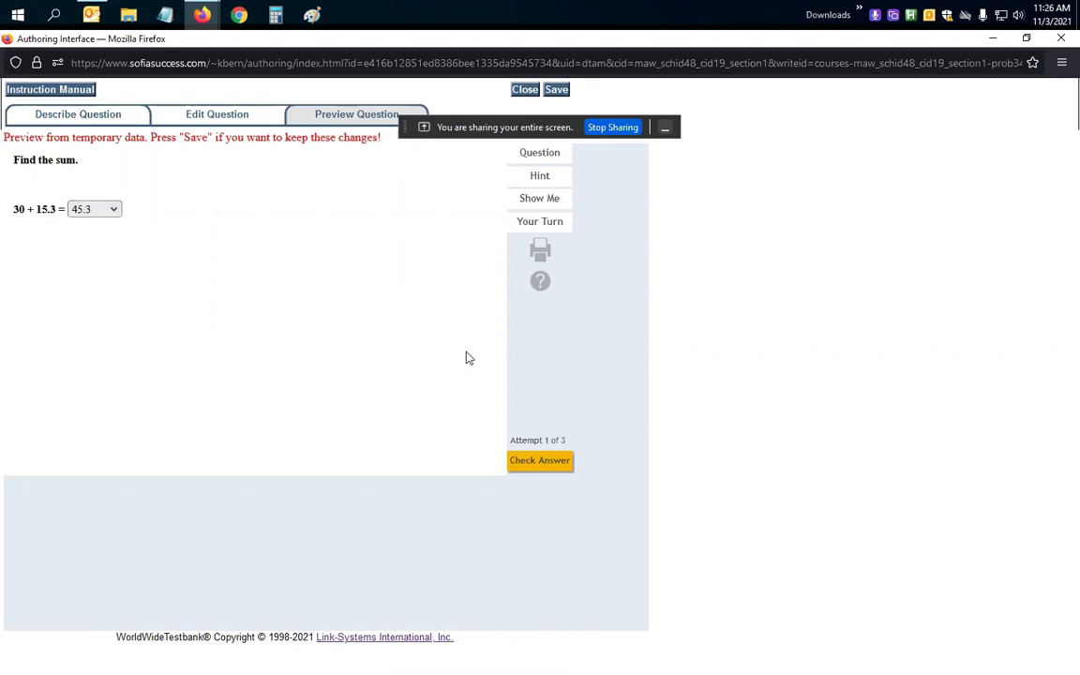
pyautogui.click(564, 466)
# Step: Save the Test 2 question from its description page and close the authoring window
pyautogui.click(102, 114)
pyautogui.click(556, 91)
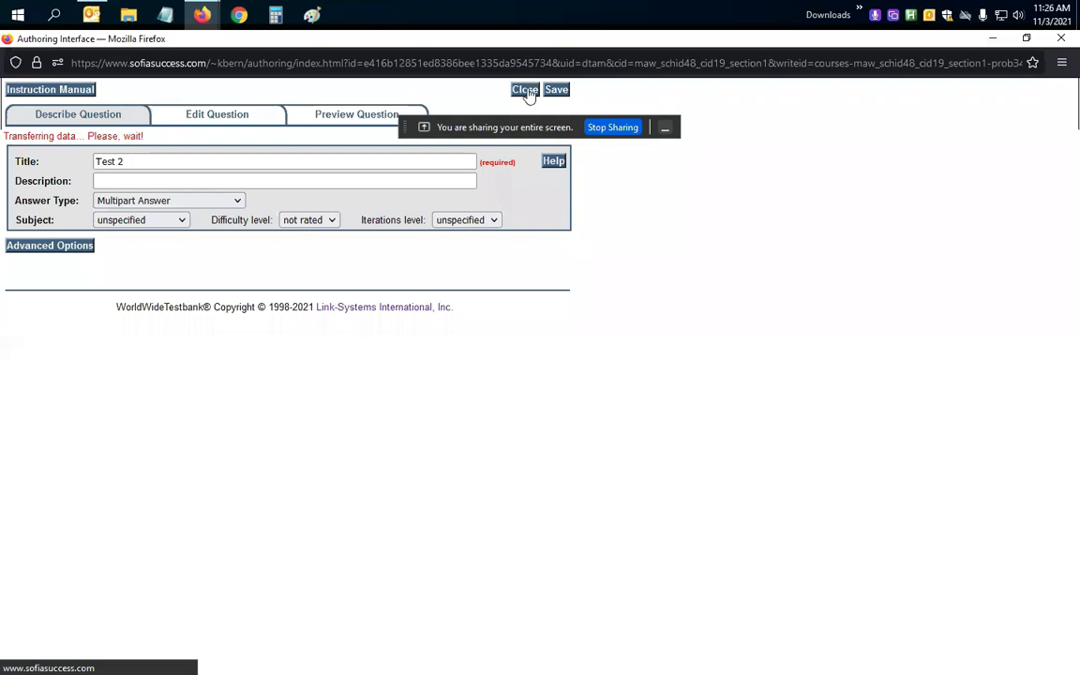
pyautogui.click(526, 91)
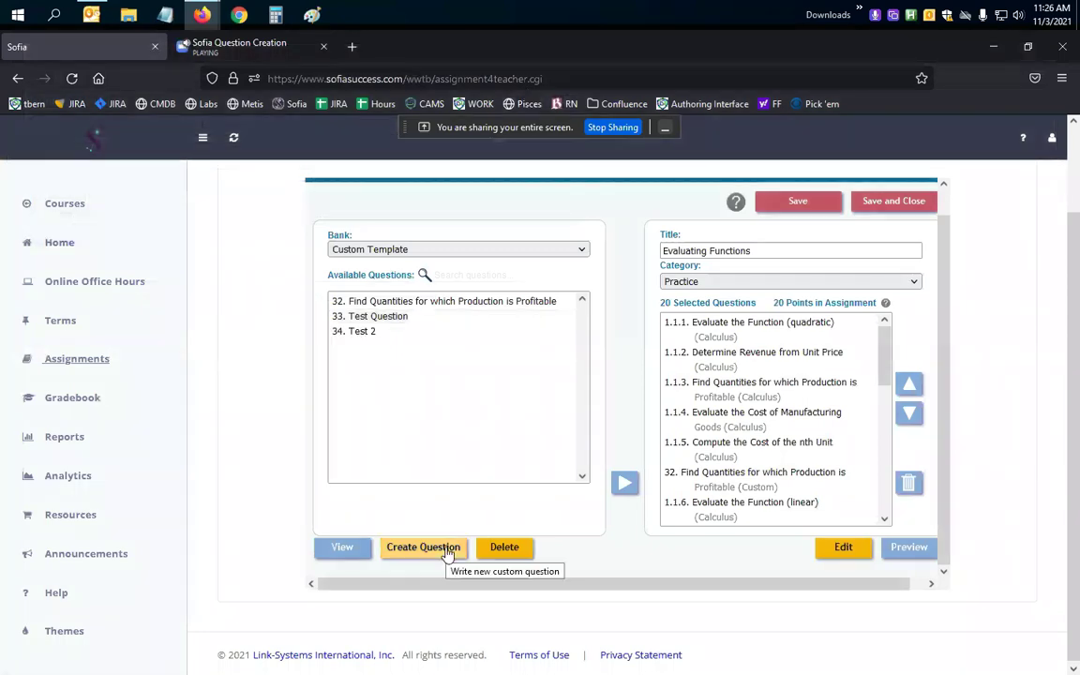
# Step: Create a new custom question with the answer type Multiple Selection and the title "Multiple Selection"
pyautogui.click(442, 549)
pyautogui.click(547, 42)
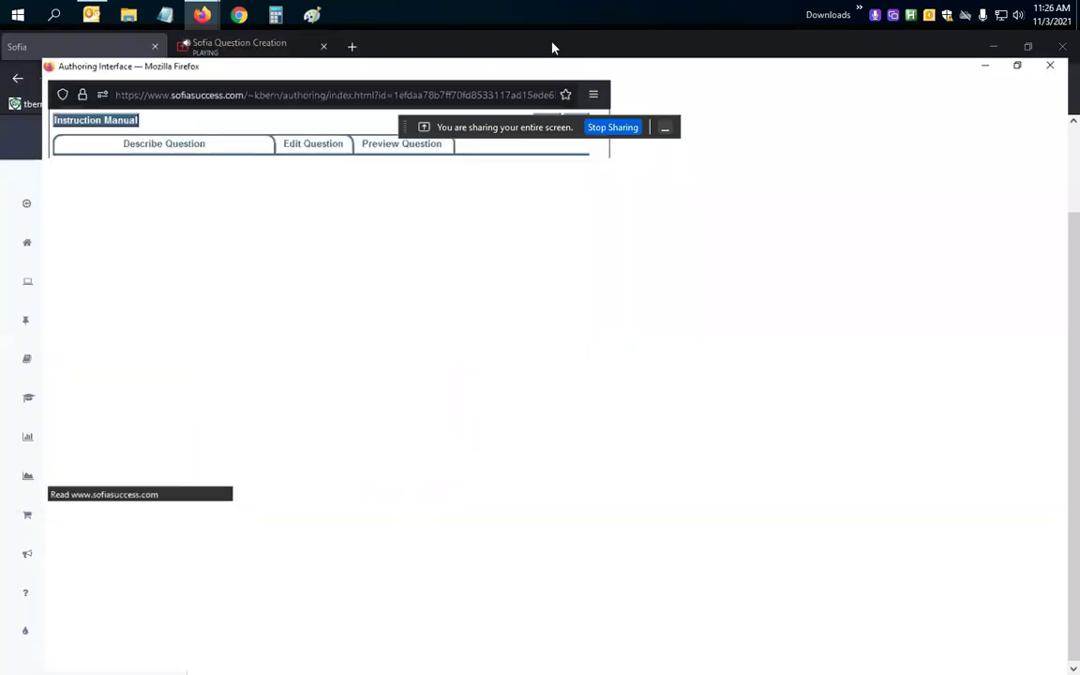
pyautogui.click(131, 188)
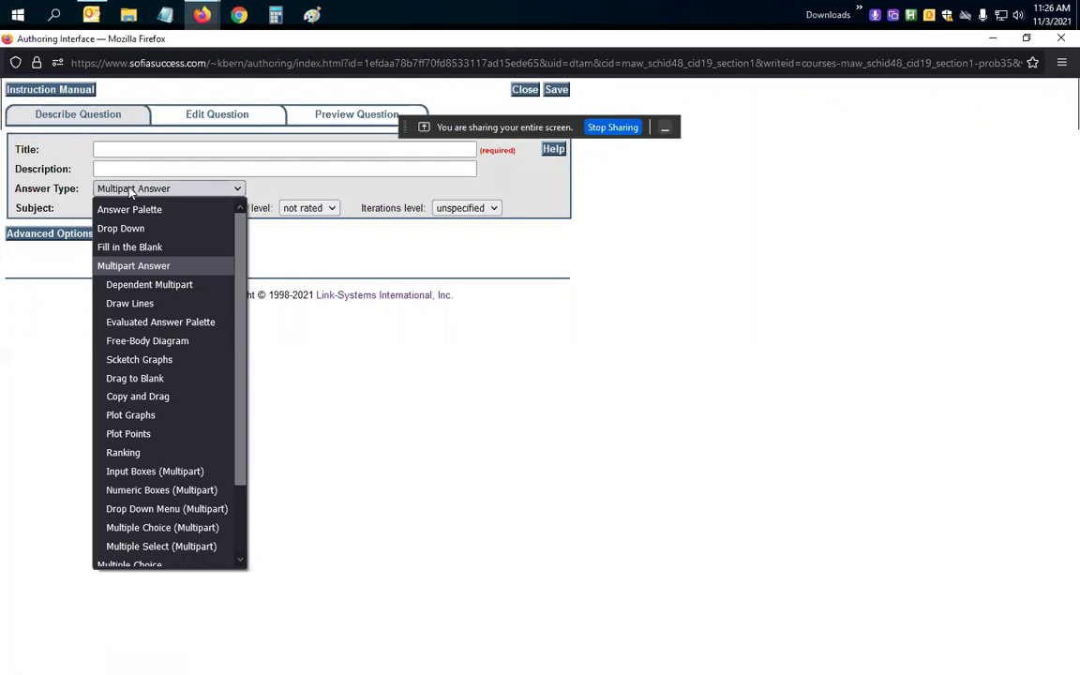
pyautogui.scroll(-2, 241, 319)
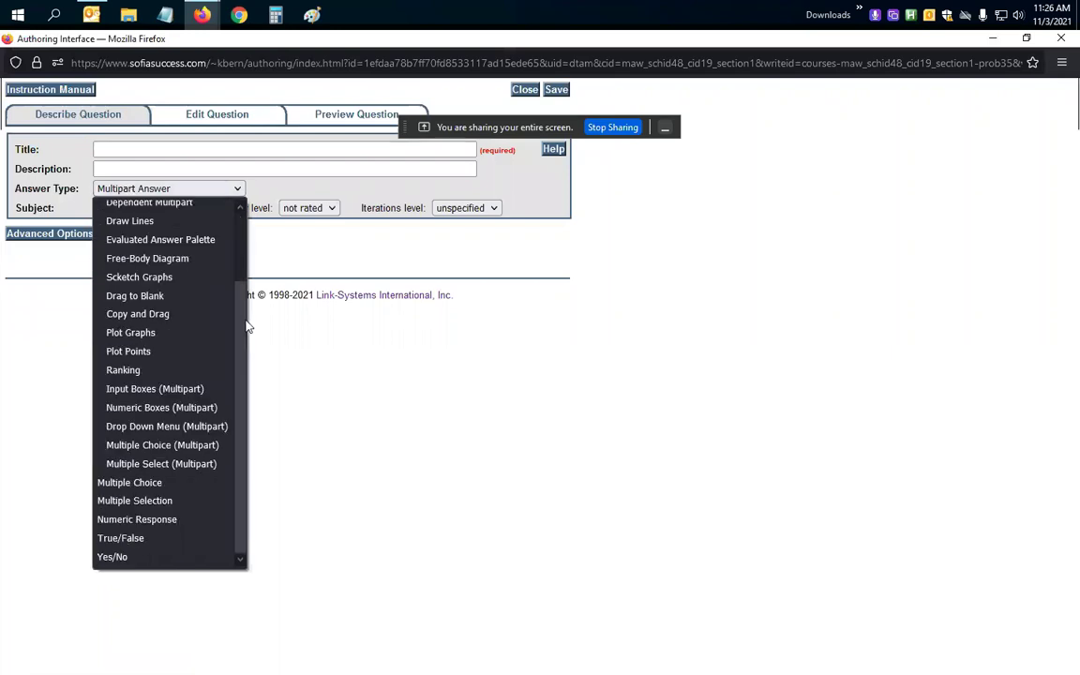
pyautogui.click(180, 502)
pyautogui.click(127, 155)
pyautogui.write('Multiple Selection')
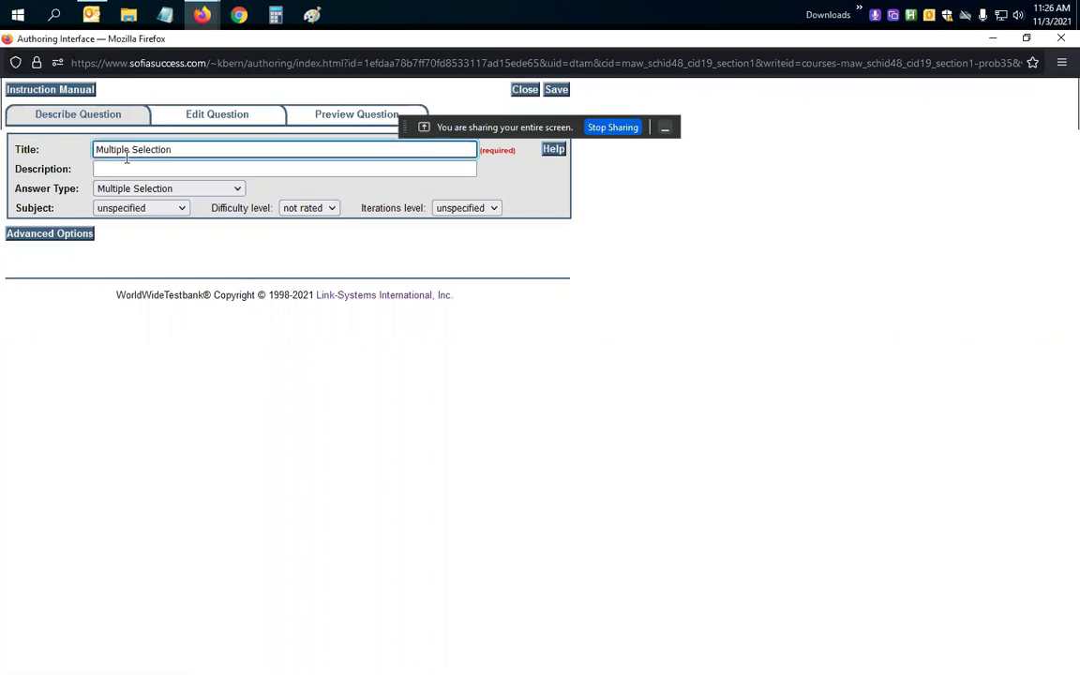
# Step: Open the question for editing, mark choices 1 and 2 as correct and set the number of choices to 4
pyautogui.click(216, 117)
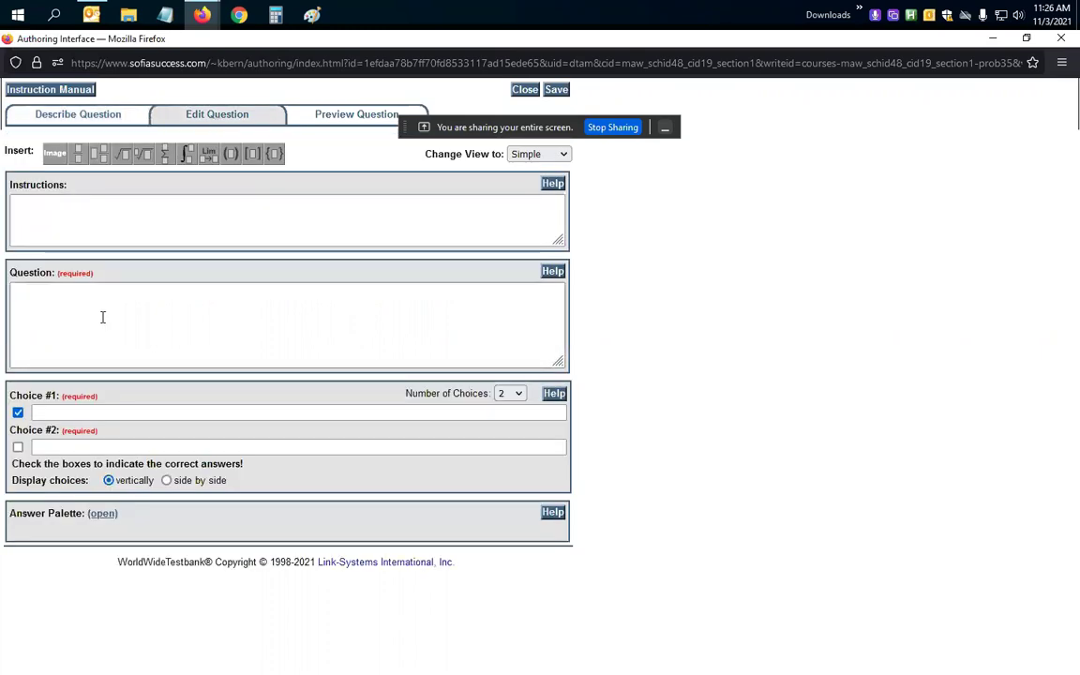
pyautogui.click(18, 446)
pyautogui.click(17, 413)
pyautogui.click(18, 412)
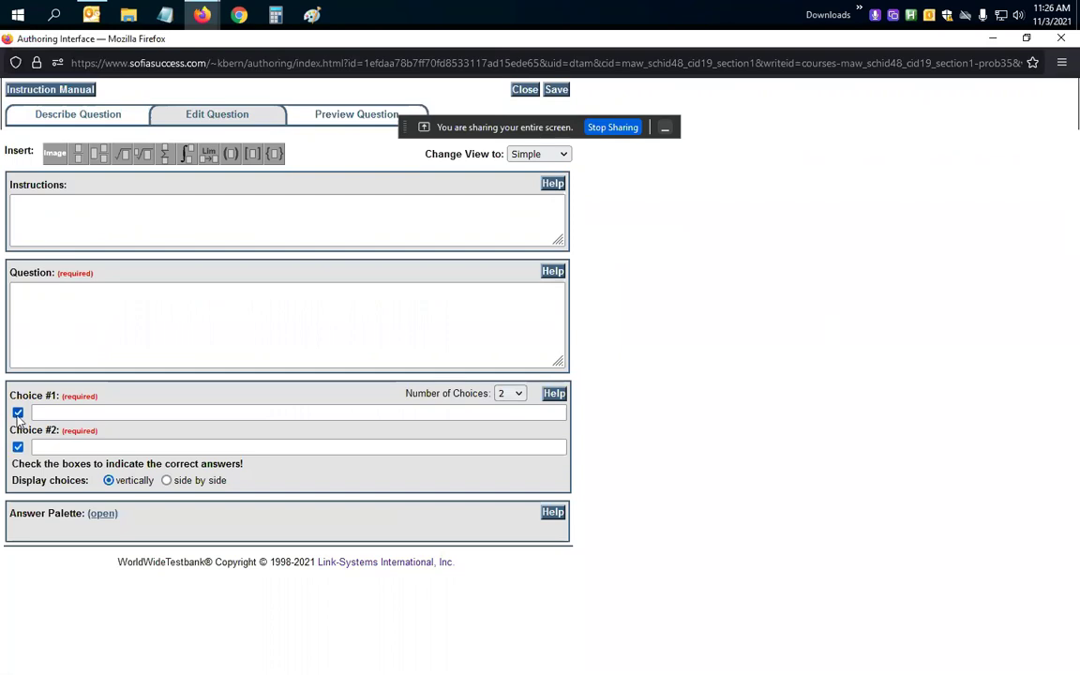
pyautogui.click(512, 393)
pyautogui.click(514, 463)
# Step: Enter "Classify the triangle." as the question's instructions
pyautogui.click(100, 299)
pyautogui.click(169, 223)
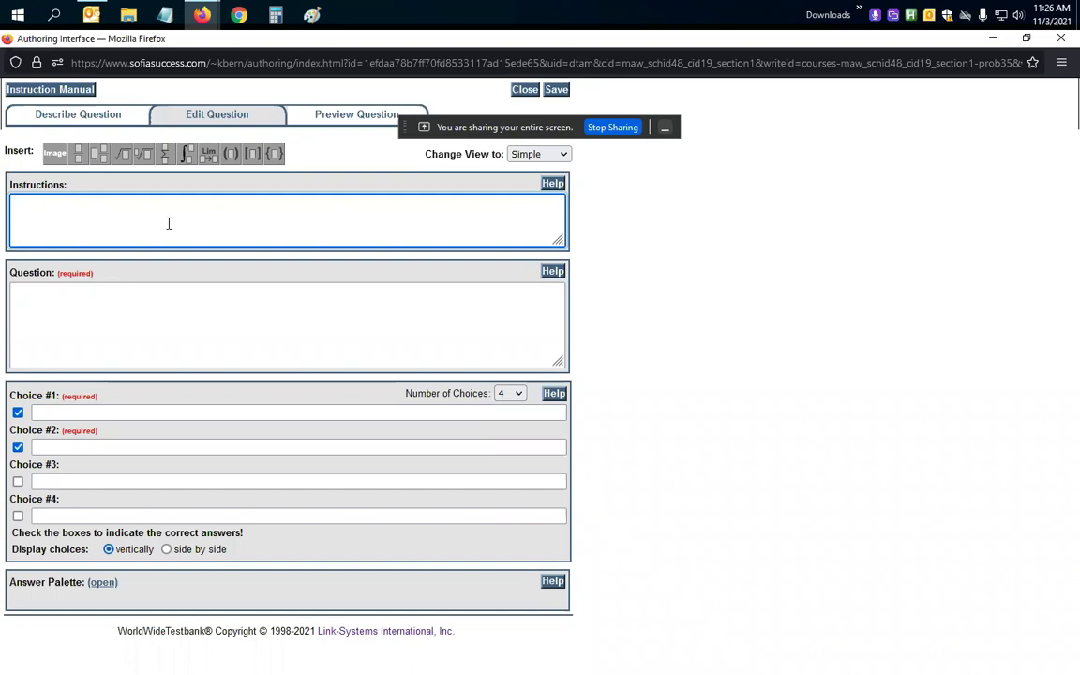
pyautogui.write('Classify the tr')
pyautogui.write('ina')
pyautogui.write('gle.')
# Step: Write the question text "A triangle with side lengths of 3 inches, 4 inches, and 5 inches."
pyautogui.click(132, 303)
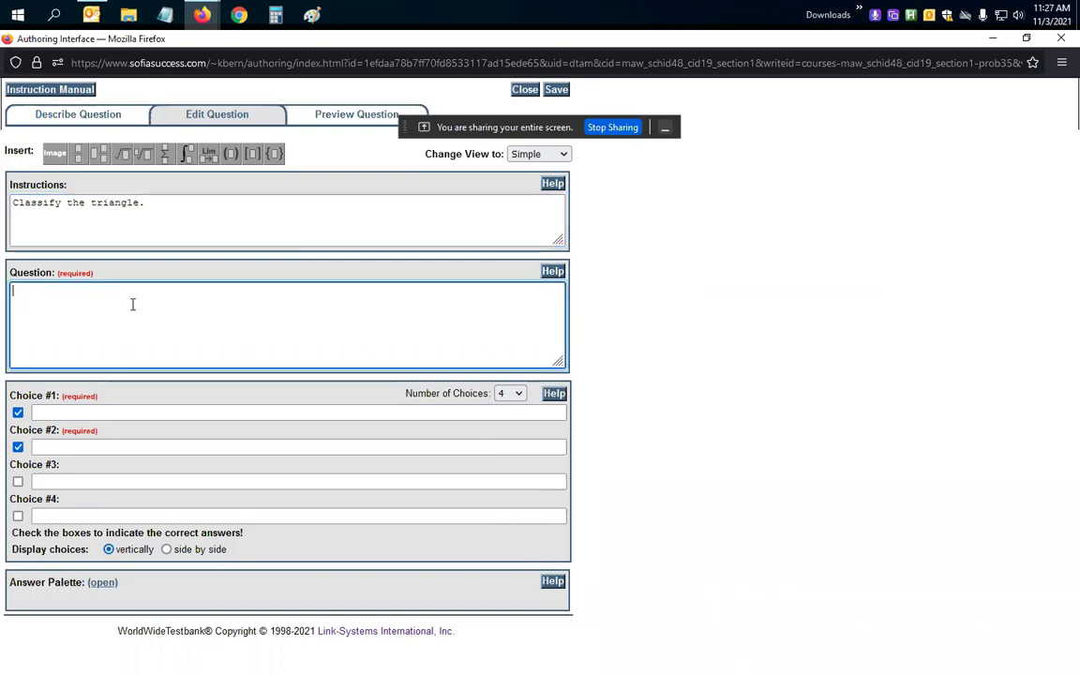
pyautogui.write('A triangle wi')
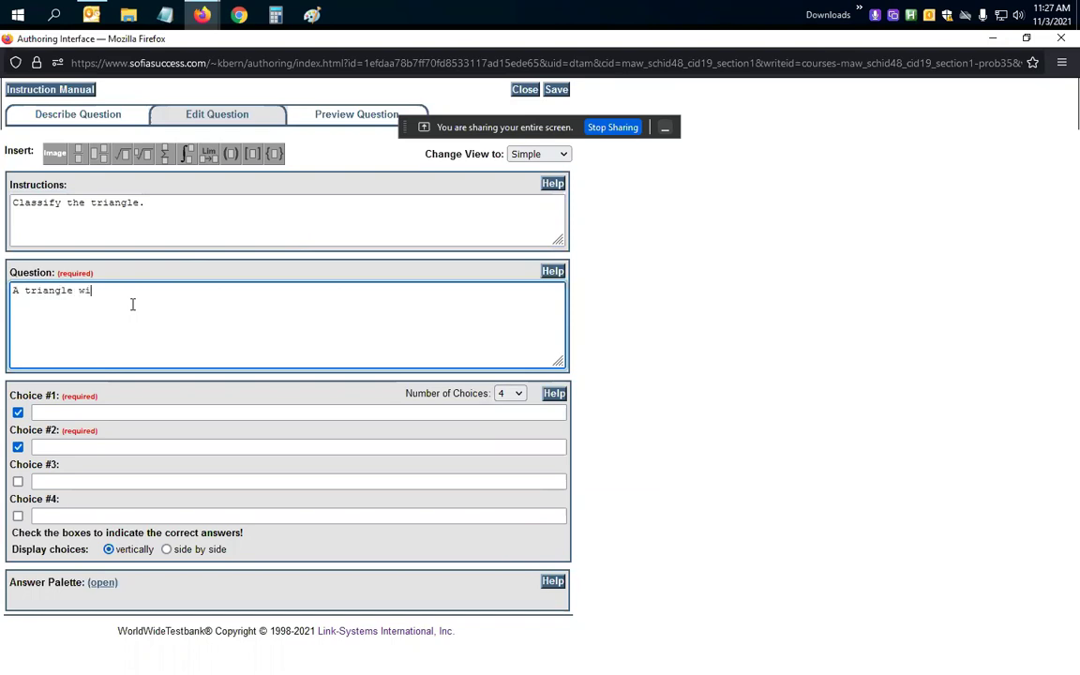
pyautogui.write('th side lengths of 7 inches, 8')
pyautogui.press('BackSpace')
pyautogui.press('BackSpace')
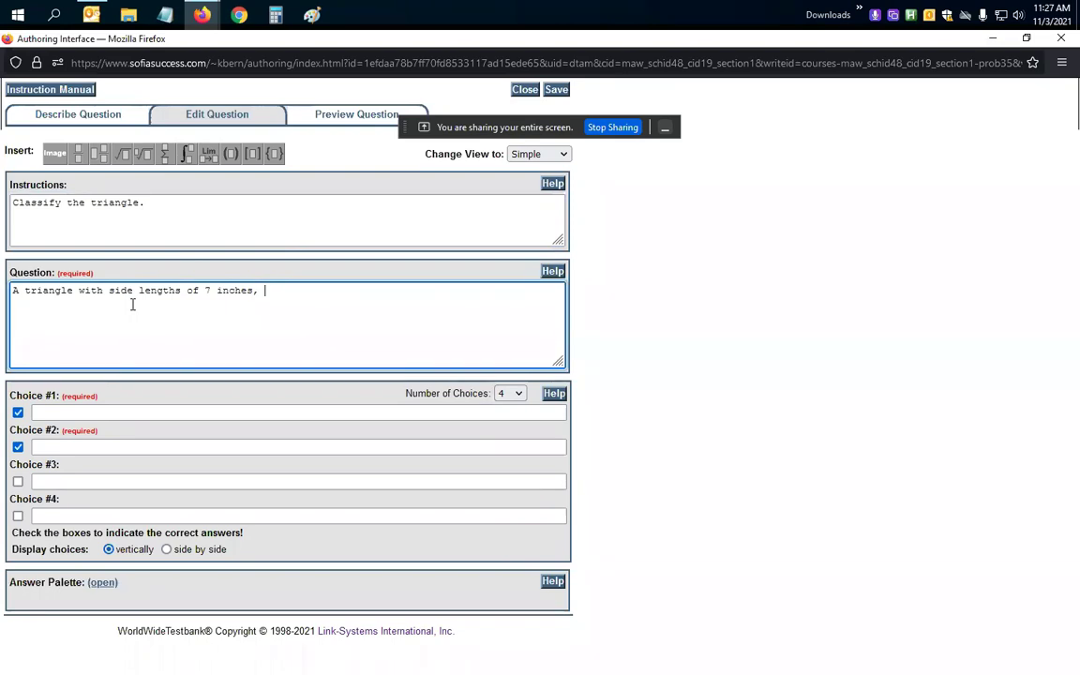
pyautogui.press('BackSpace')
pyautogui.press('BackSpace')
pyautogui.write('3')
pyautogui.press('End')
pyautogui.write('4 inches, and 5 inches.')
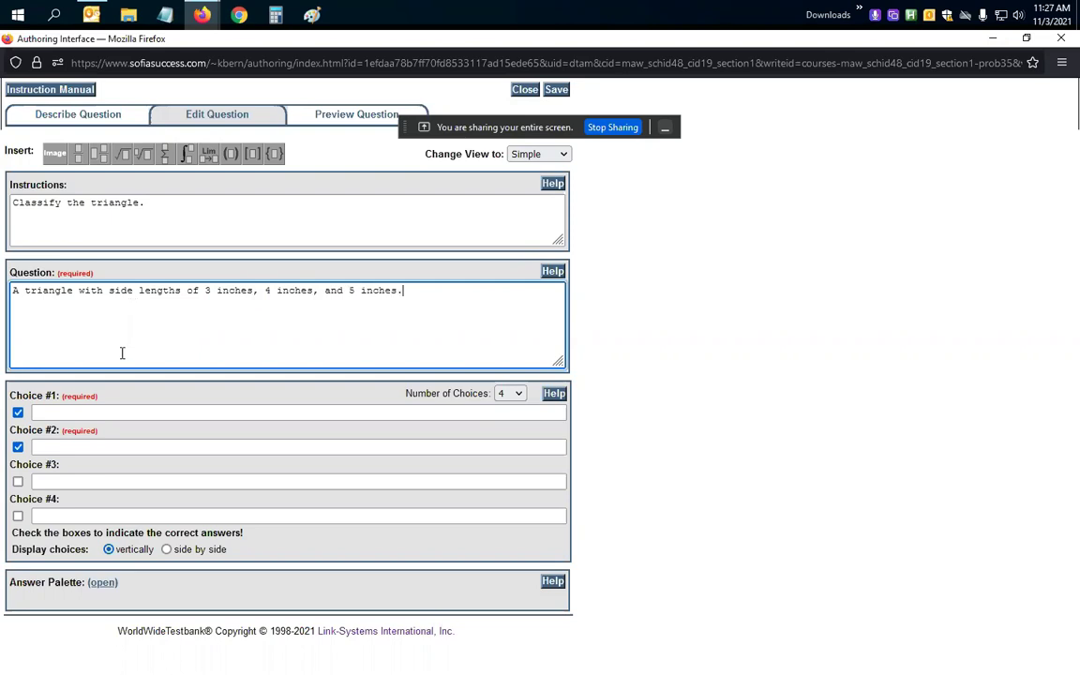
# Step: Enter "Scalene" as choice 1 and "Right" as choice 2
pyautogui.click(103, 411)
pyautogui.write('Scalen')
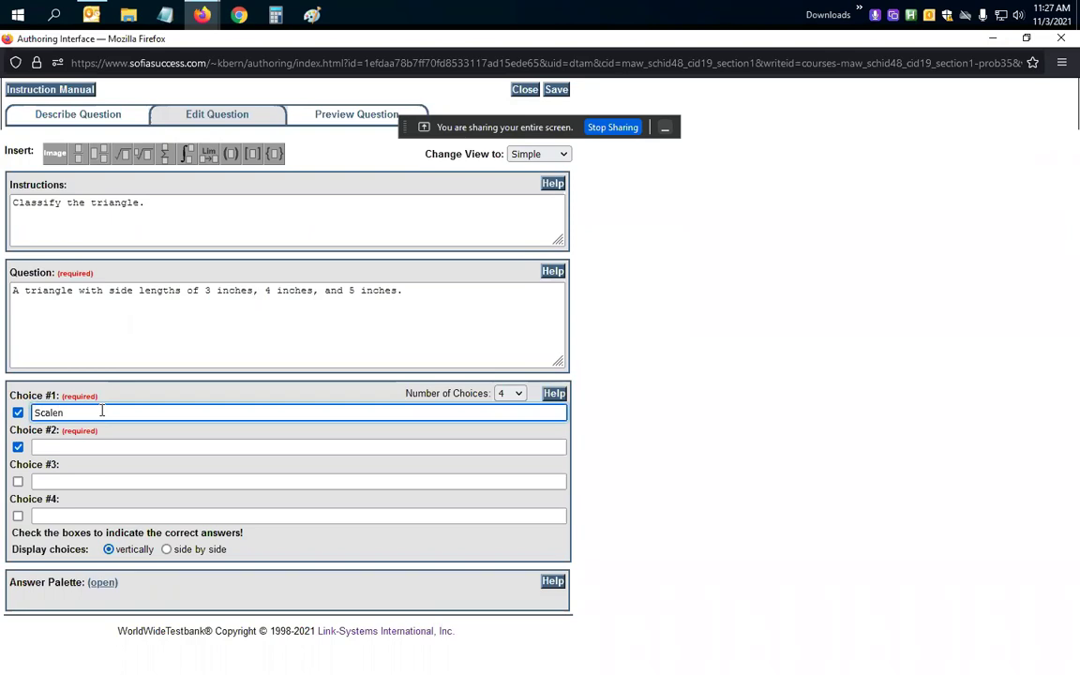
pyautogui.write('e')
pyautogui.click(133, 447)
pyautogui.write('Right')
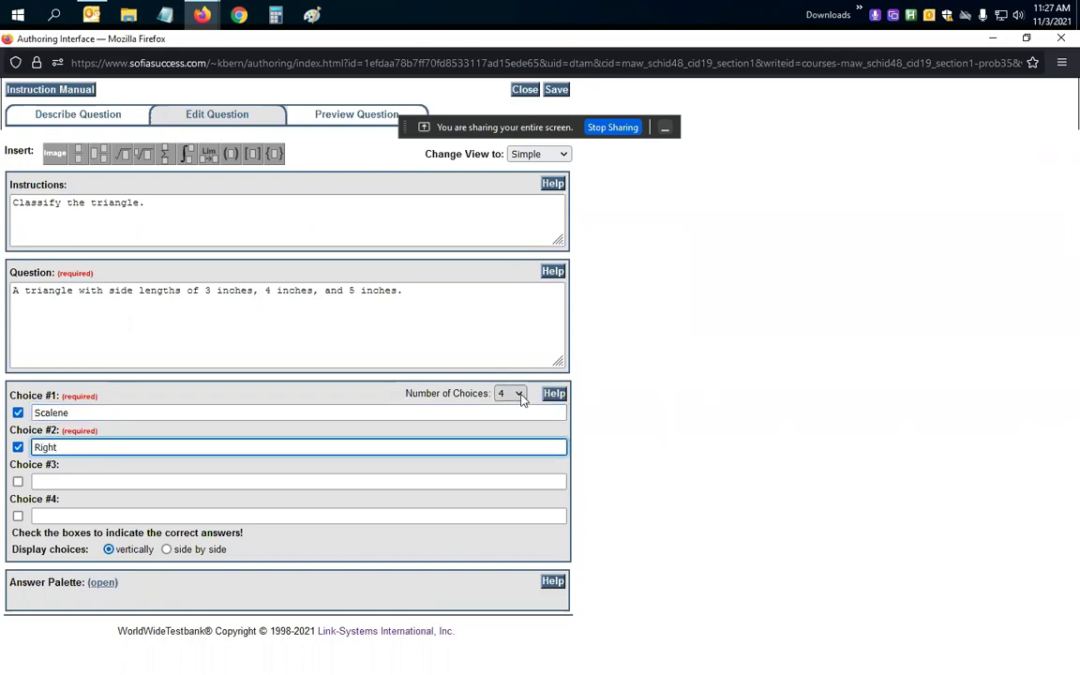
# Step: Enter "Equilateral" as choice 3 and "Isosceles" as choice 4
pyautogui.click(49, 481)
pyautogui.write('Equilateral')
pyautogui.click(59, 516)
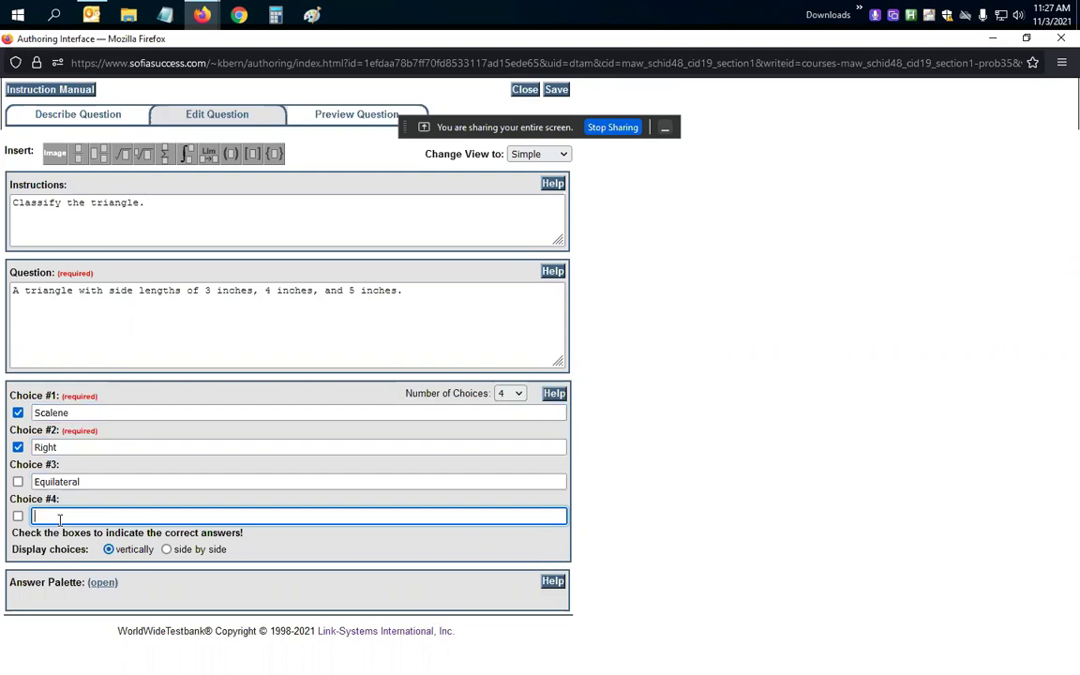
pyautogui.write('Isocl')
pyautogui.write('eles')
pyautogui.press('Left')
pyautogui.press('Left')
pyautogui.press('Left')
pyautogui.write('s')
# Step: Increase the number of choices to 6 and enter "Acute" as choice 5 and "Obtuse" as choice 6
pyautogui.click(511, 394)
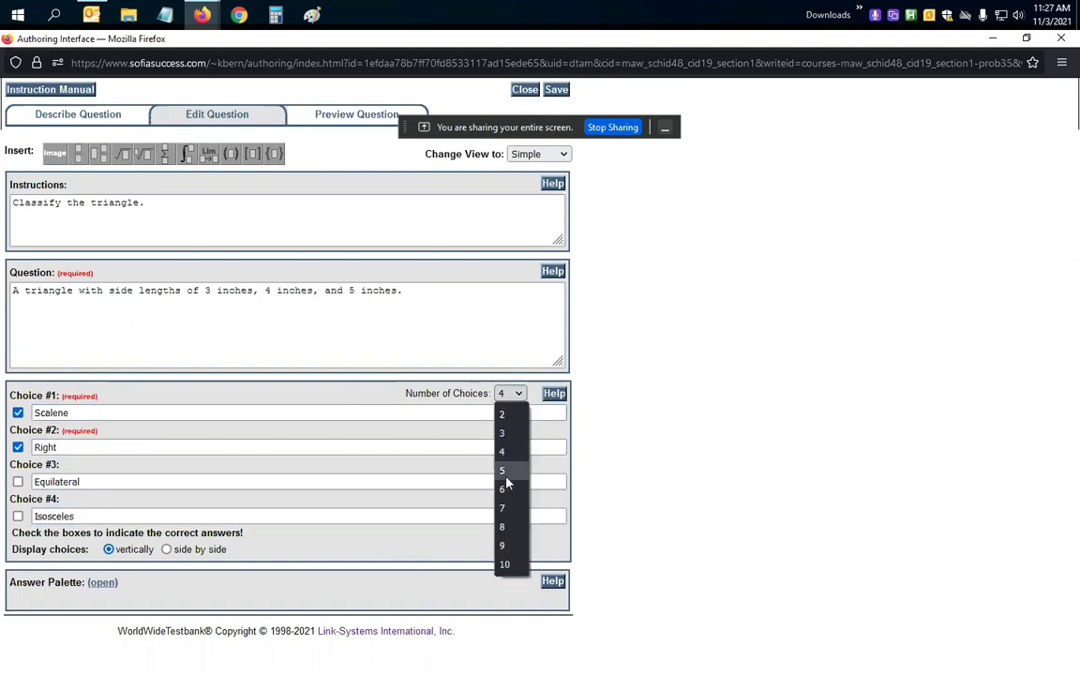
pyautogui.click(505, 490)
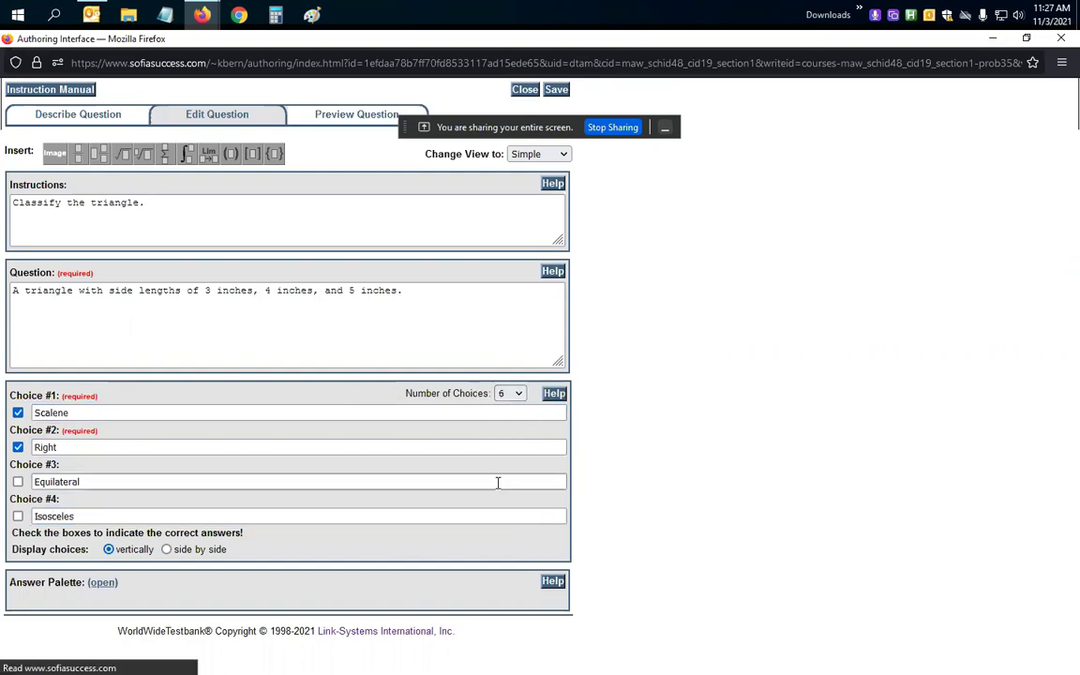
pyautogui.click(52, 551)
pyautogui.write('Acu')
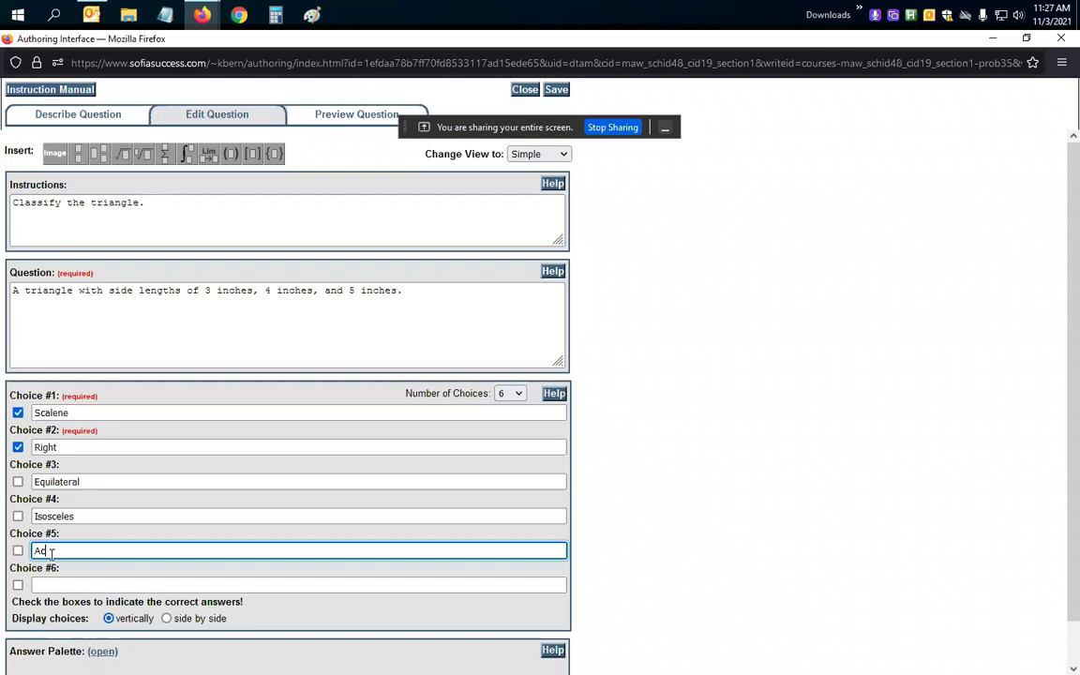
pyautogui.write('te')
pyautogui.click(79, 579)
pyautogui.write('Obtuse')
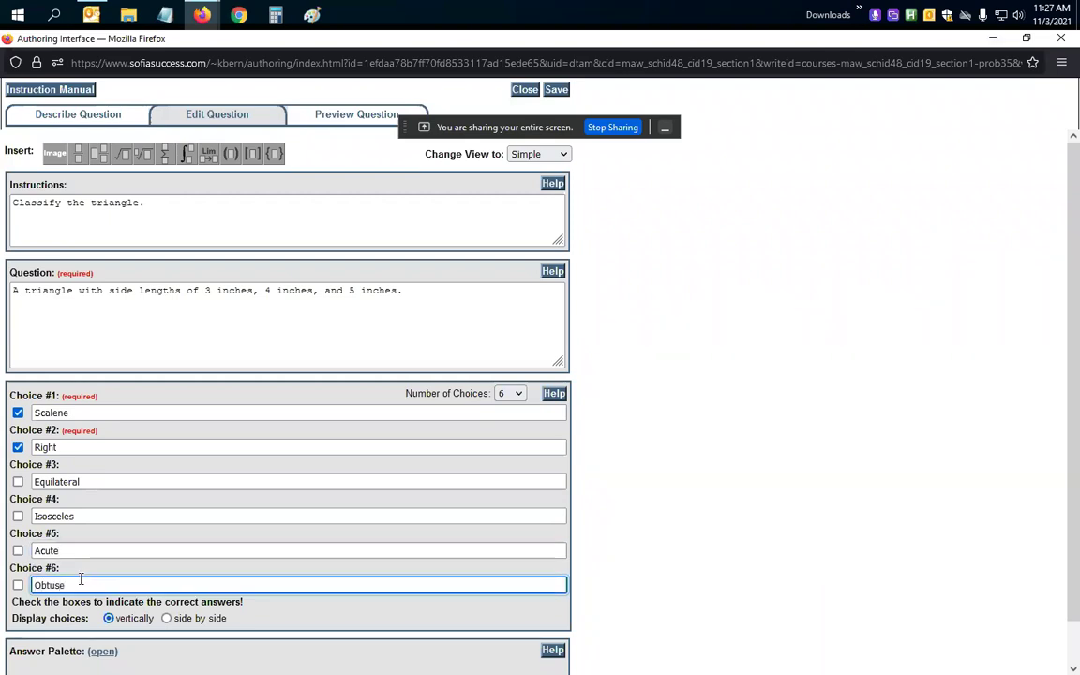
# Step: Display the triangle question's answer choices side by side and preview the question
pyautogui.click(168, 618)
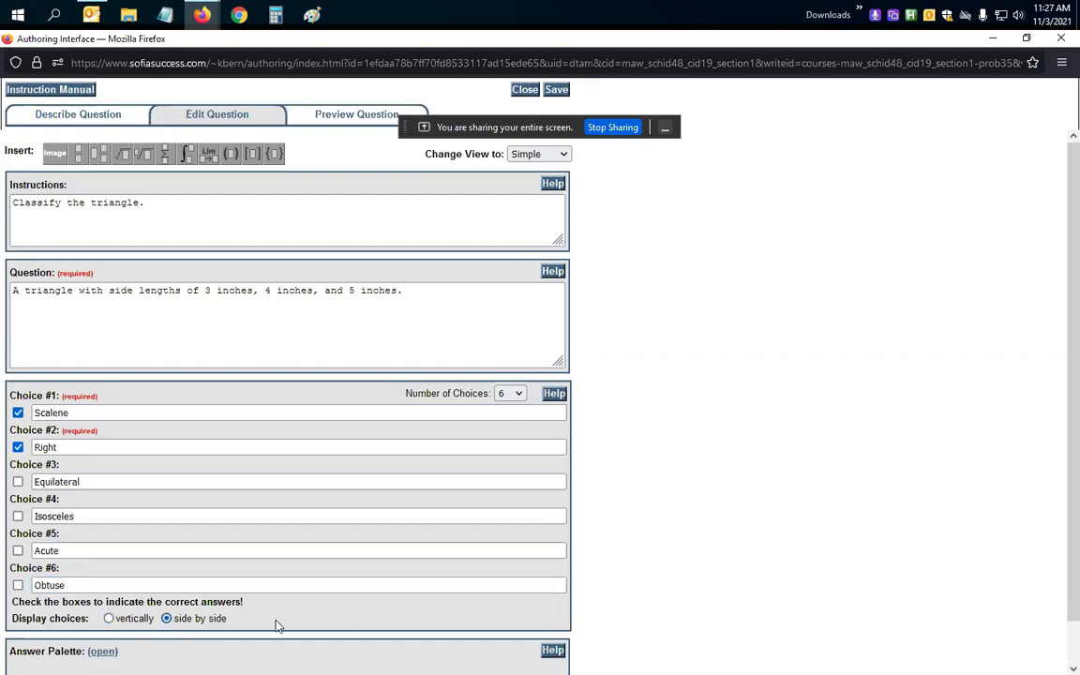
pyautogui.click(353, 116)
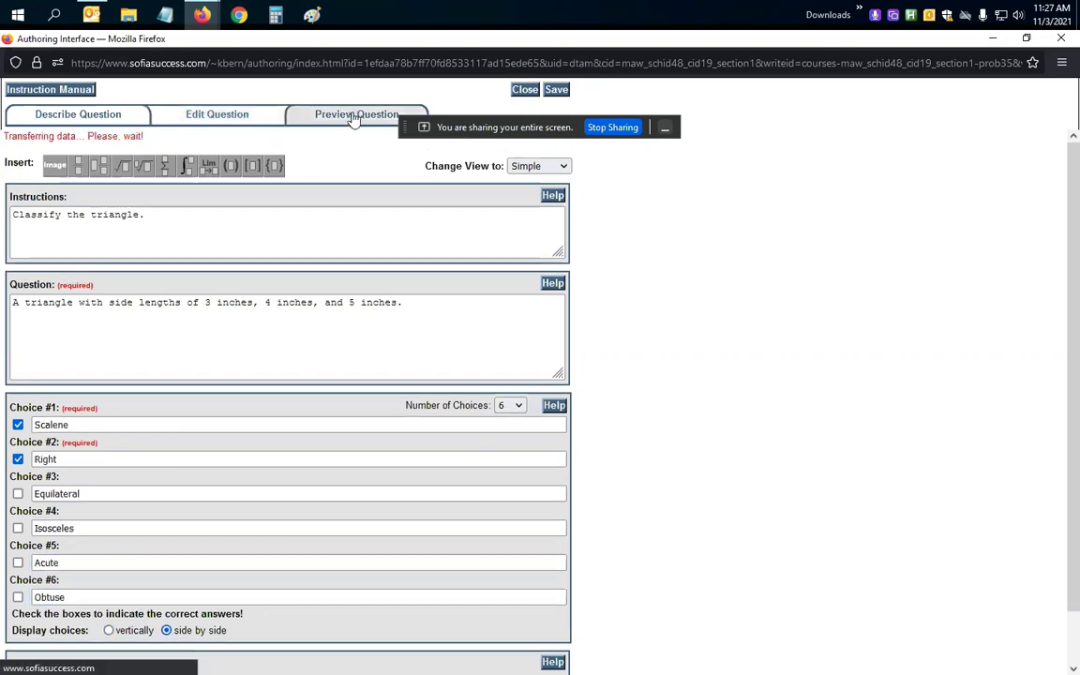
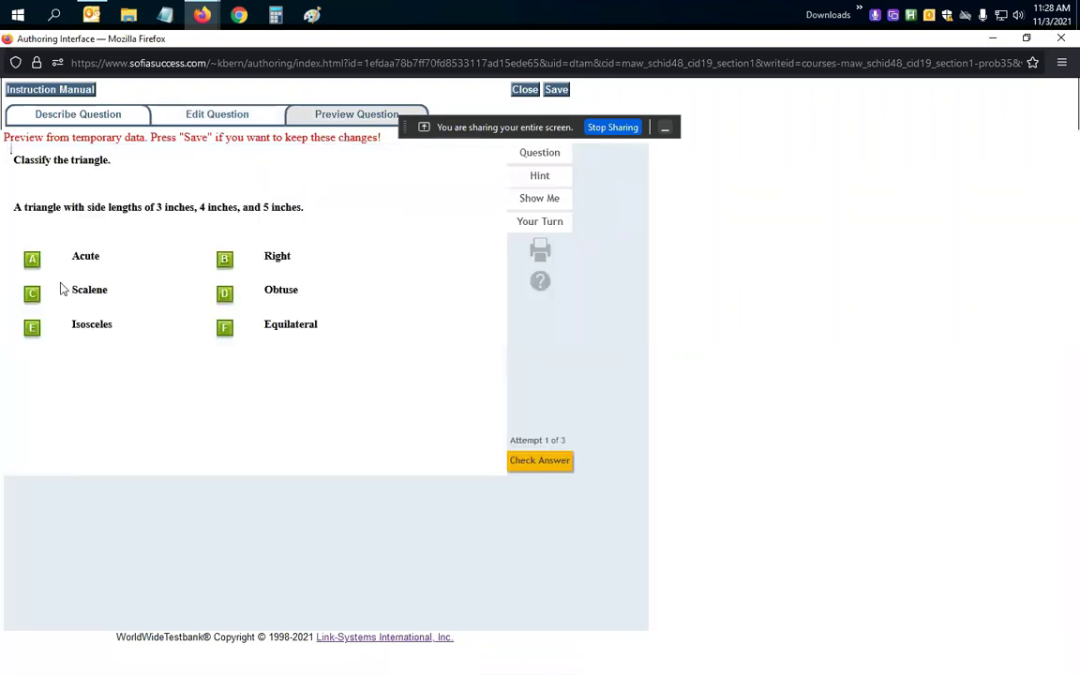
# Step: Test the previewed question by submitting Scalene, Right, Obtuse and Isosceles as the answer
pyautogui.click(32, 293)
pyautogui.click(224, 260)
pyautogui.click(224, 293)
pyautogui.click(32, 327)
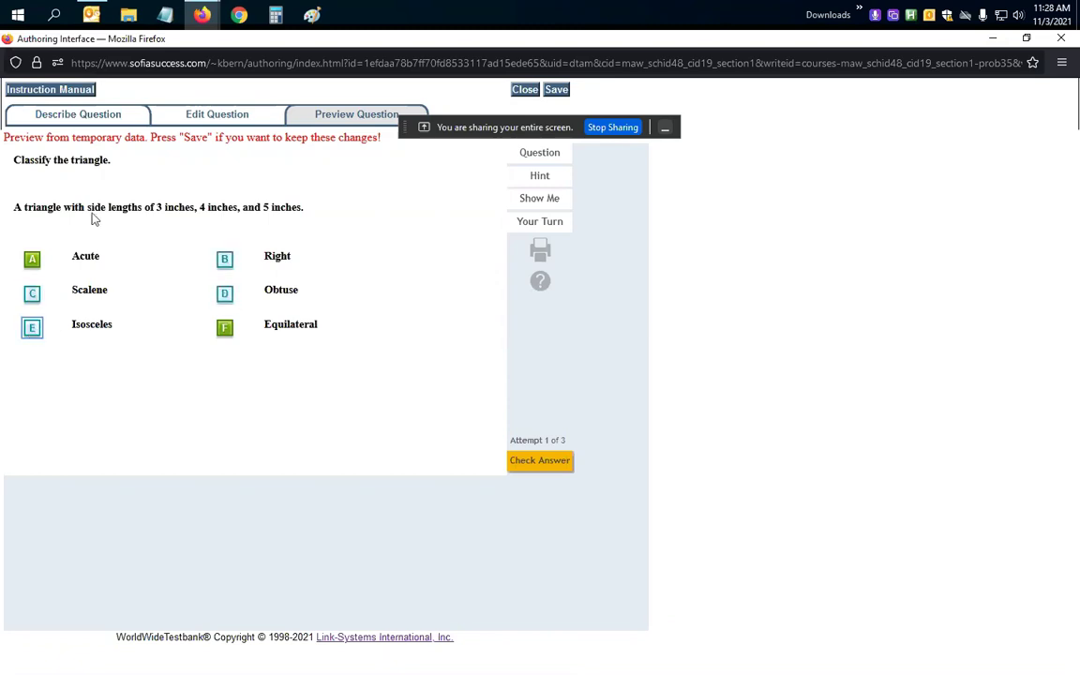
pyautogui.click(540, 460)
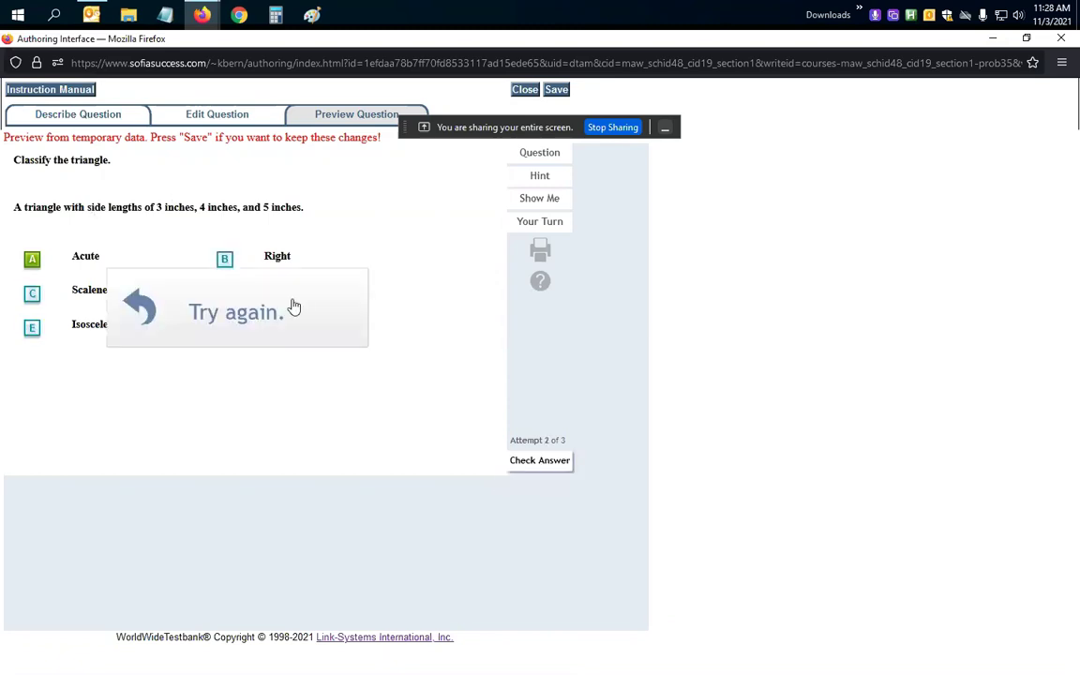
# Step: Test the preview again by submitting only Scalene, followed by Scalene together with Right
pyautogui.click(32, 295)
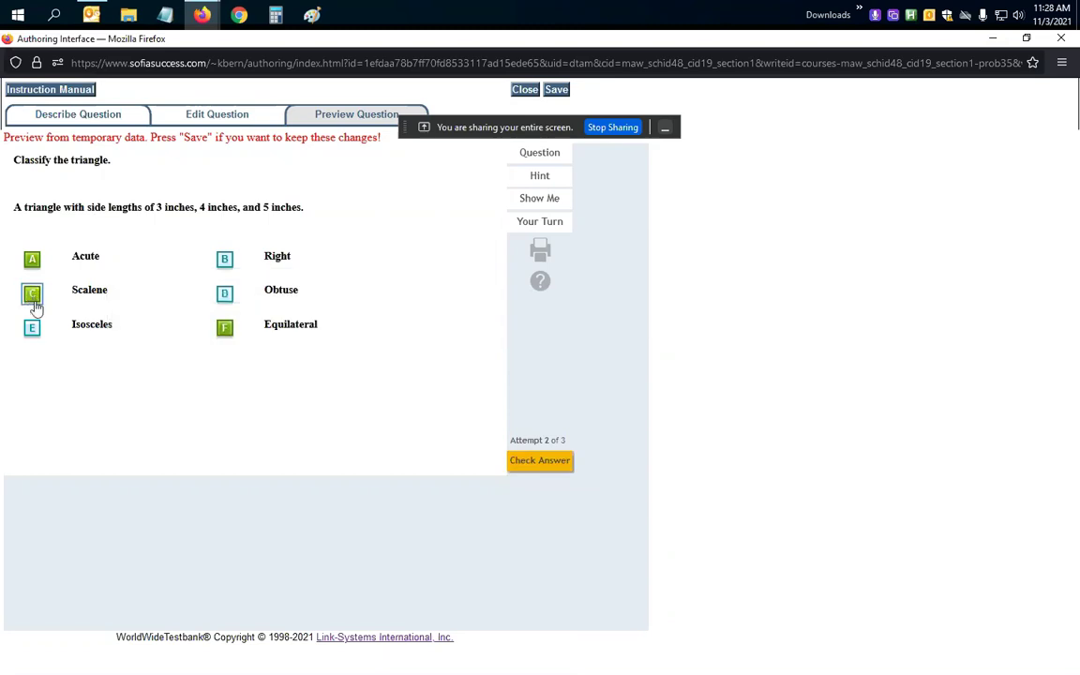
pyautogui.click(32, 327)
pyautogui.click(34, 296)
pyautogui.click(224, 296)
pyautogui.click(541, 461)
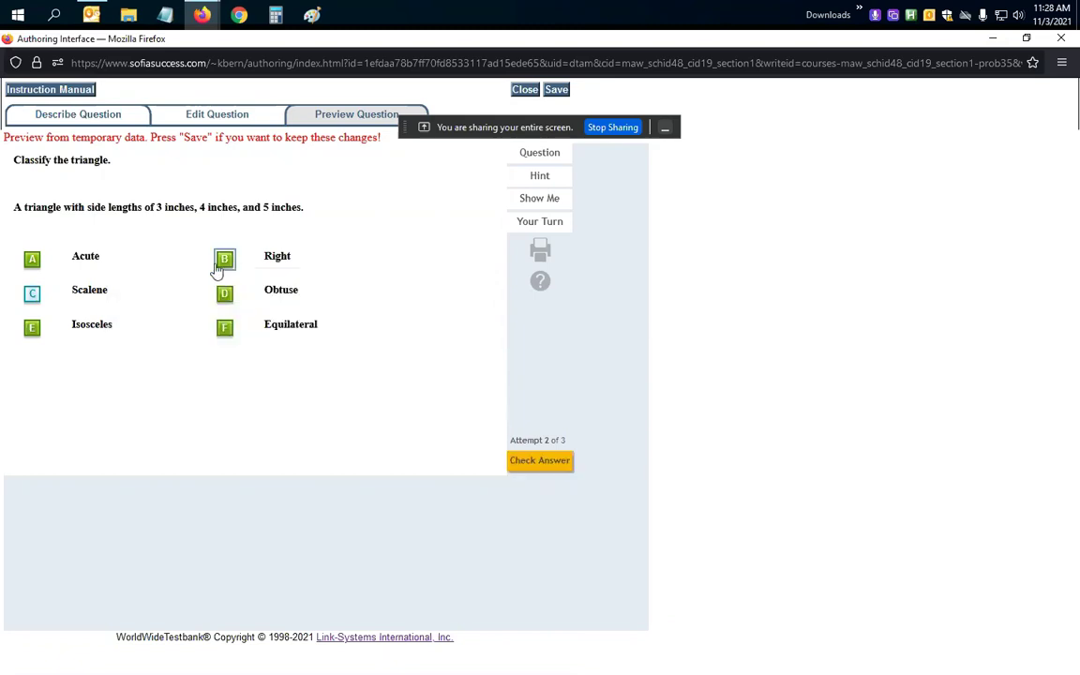
pyautogui.click(541, 461)
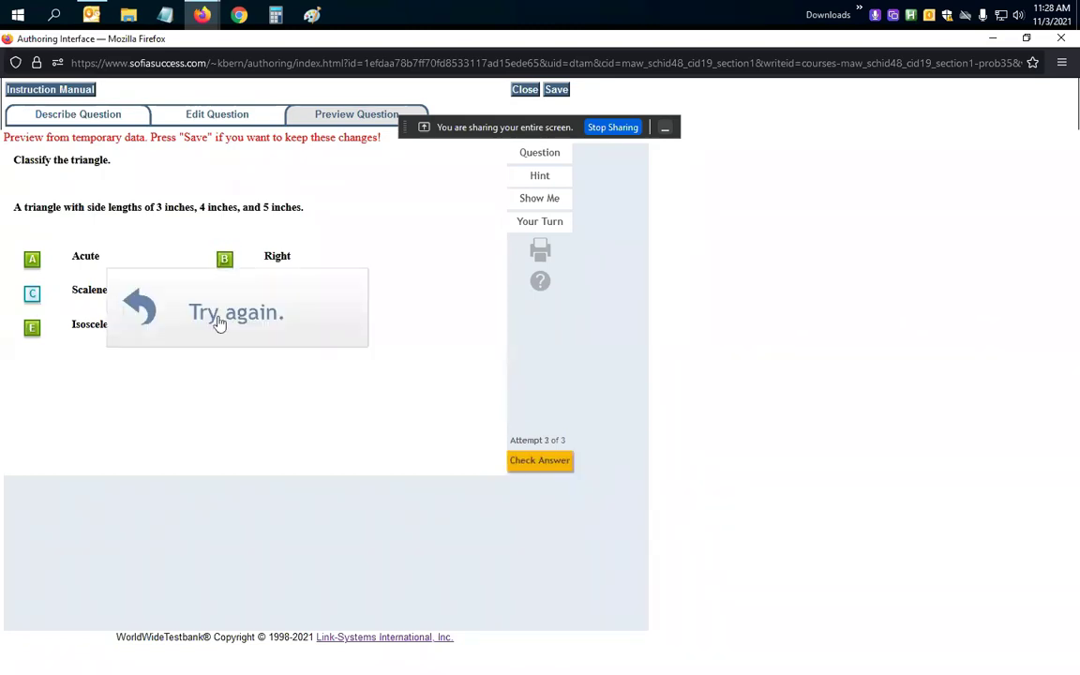
pyautogui.click(540, 460)
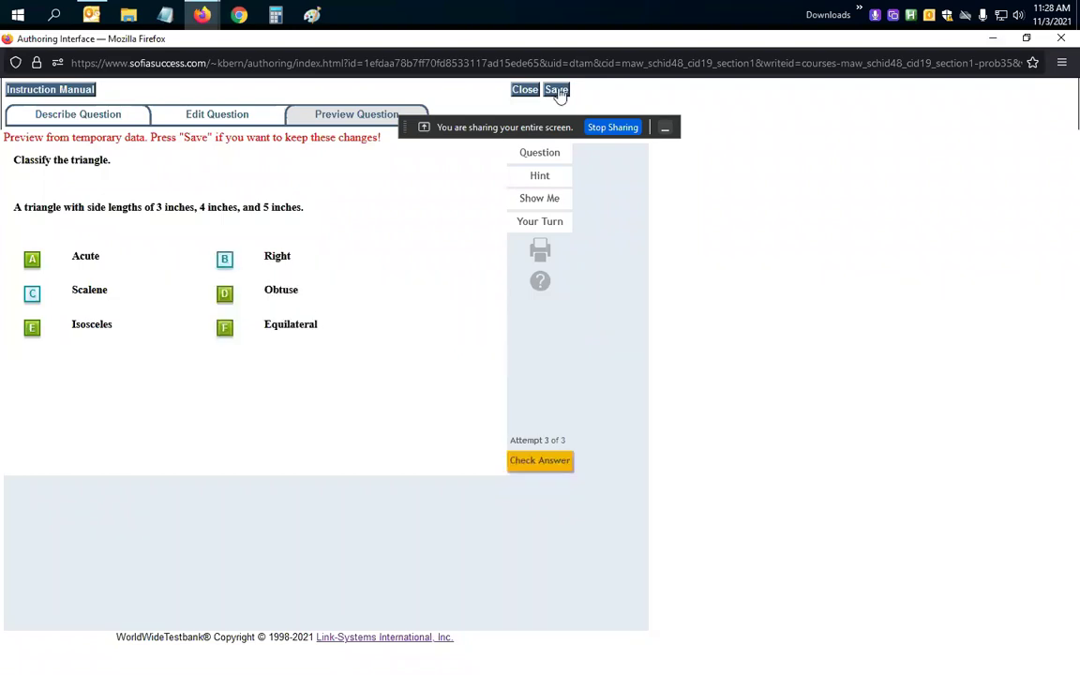
# Step: Close the triangle question and start creating a new question in the Custom Template bank
pyautogui.click(73, 117)
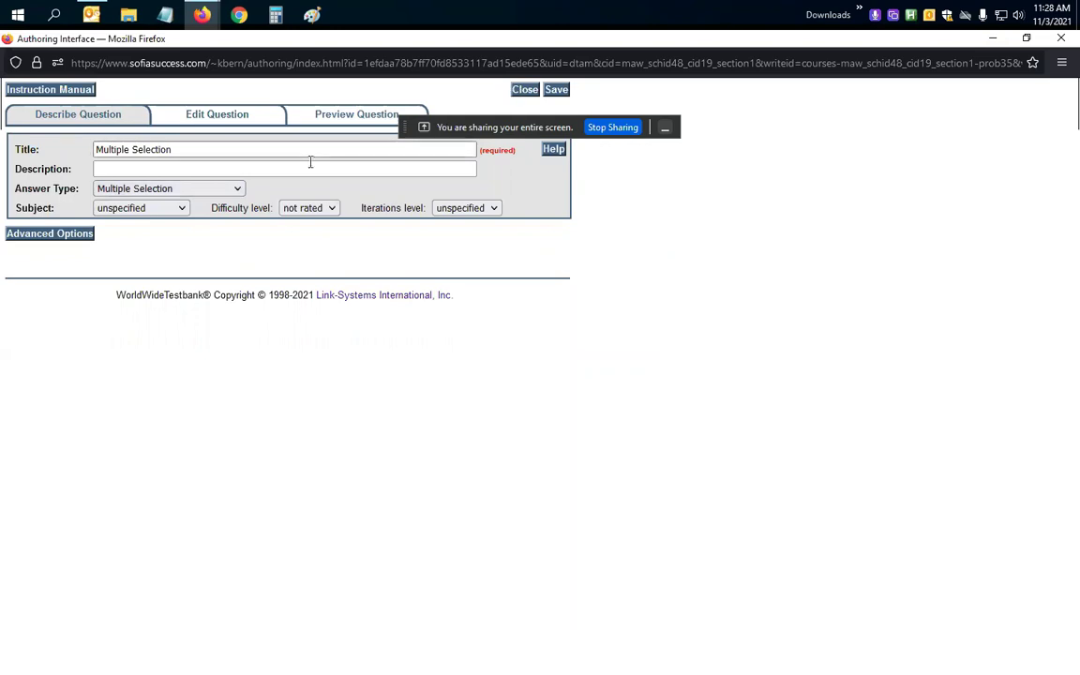
pyautogui.click(525, 91)
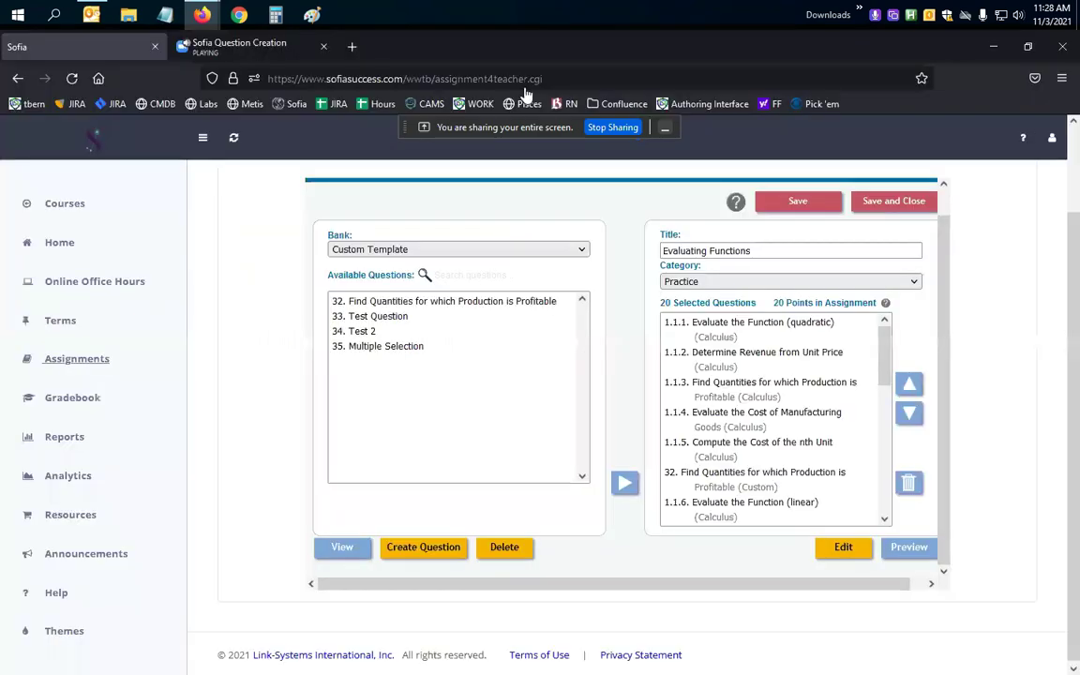
pyautogui.click(424, 551)
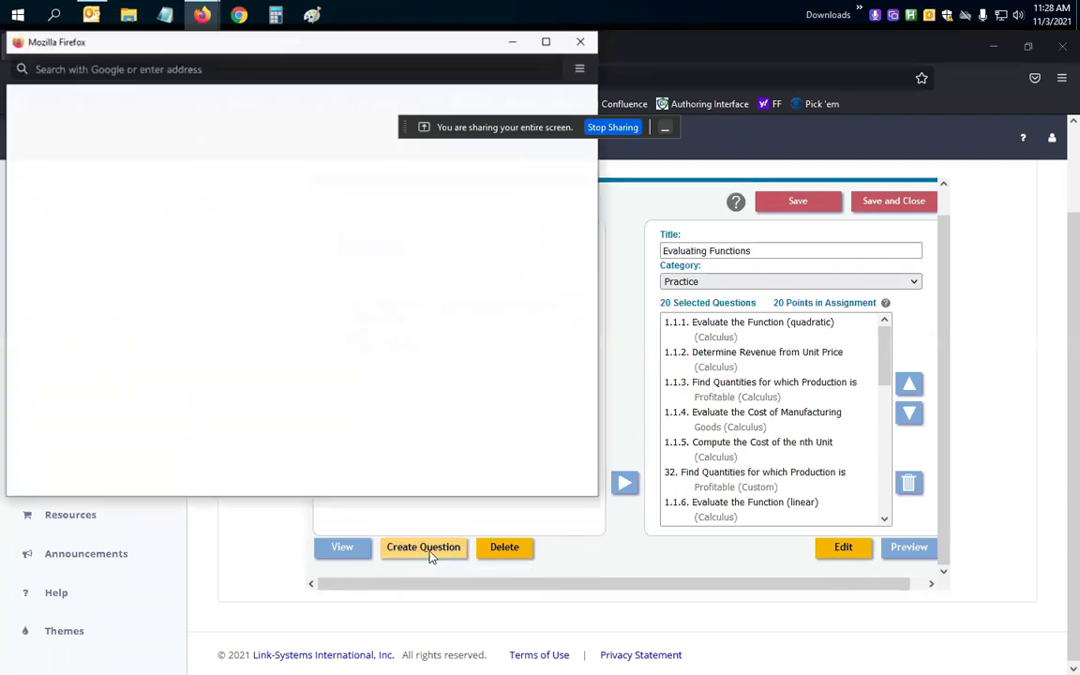
pyautogui.click(549, 44)
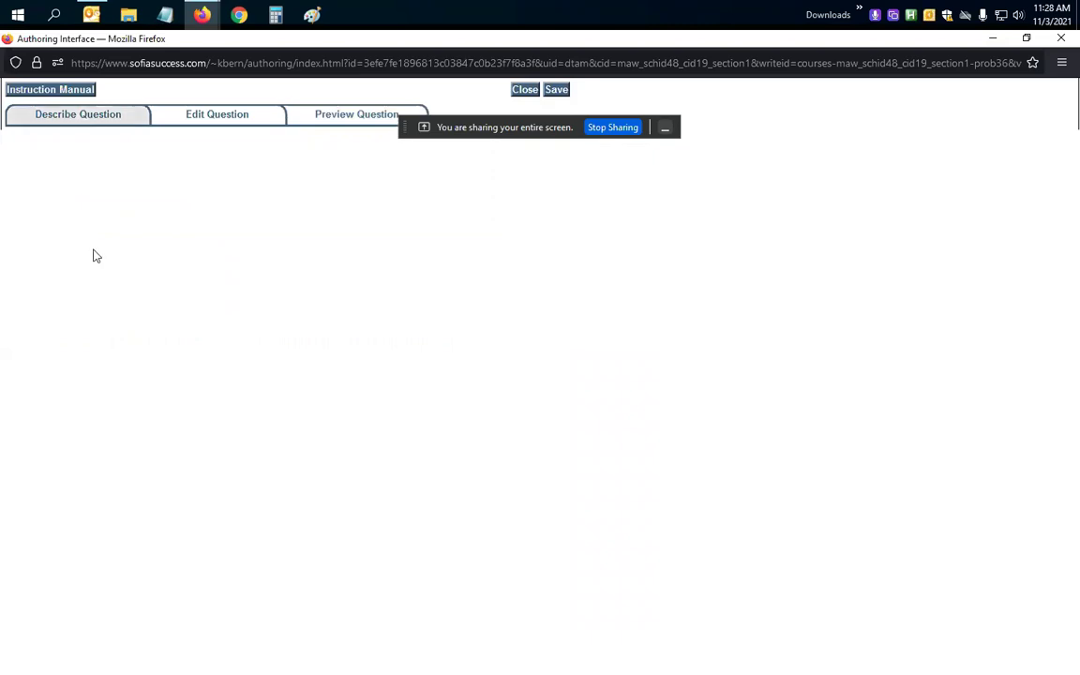
# Step: Set the new question's answer type to True/False and open its content for editing
pyautogui.click(149, 192)
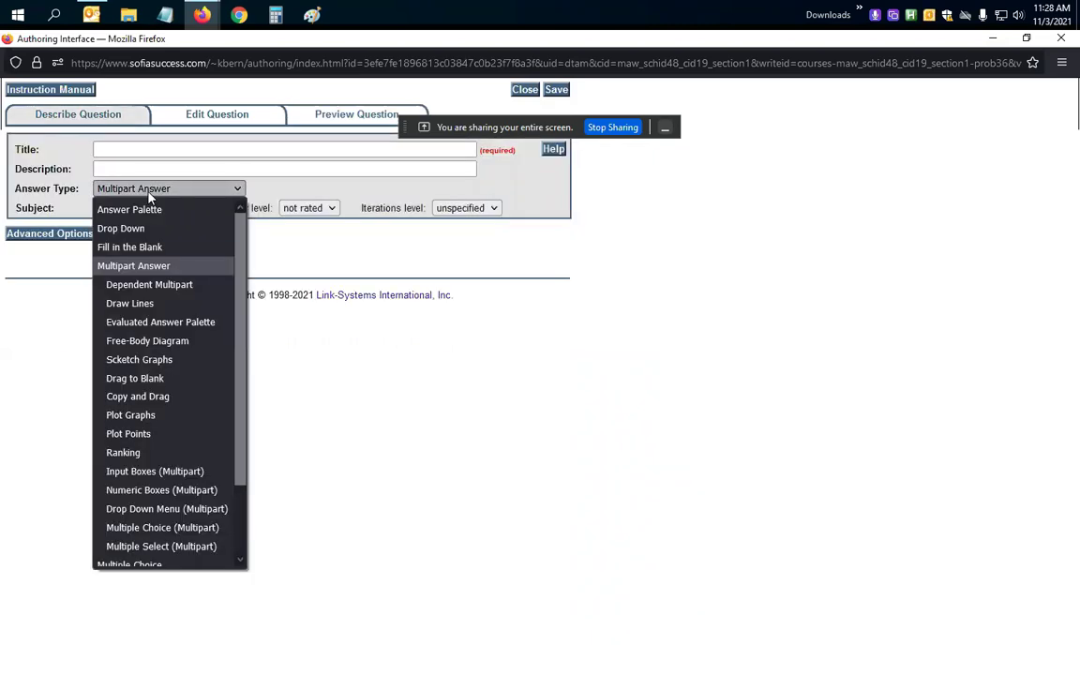
pyautogui.moveTo(238, 279); pyautogui.dragTo(242, 398)
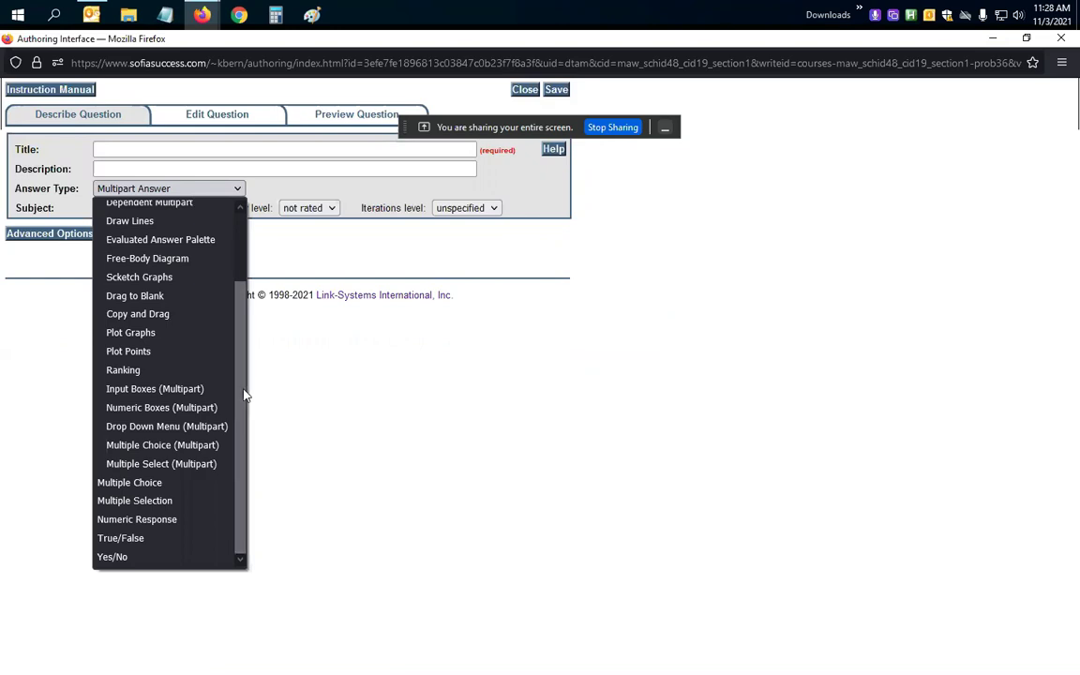
pyautogui.click(154, 545)
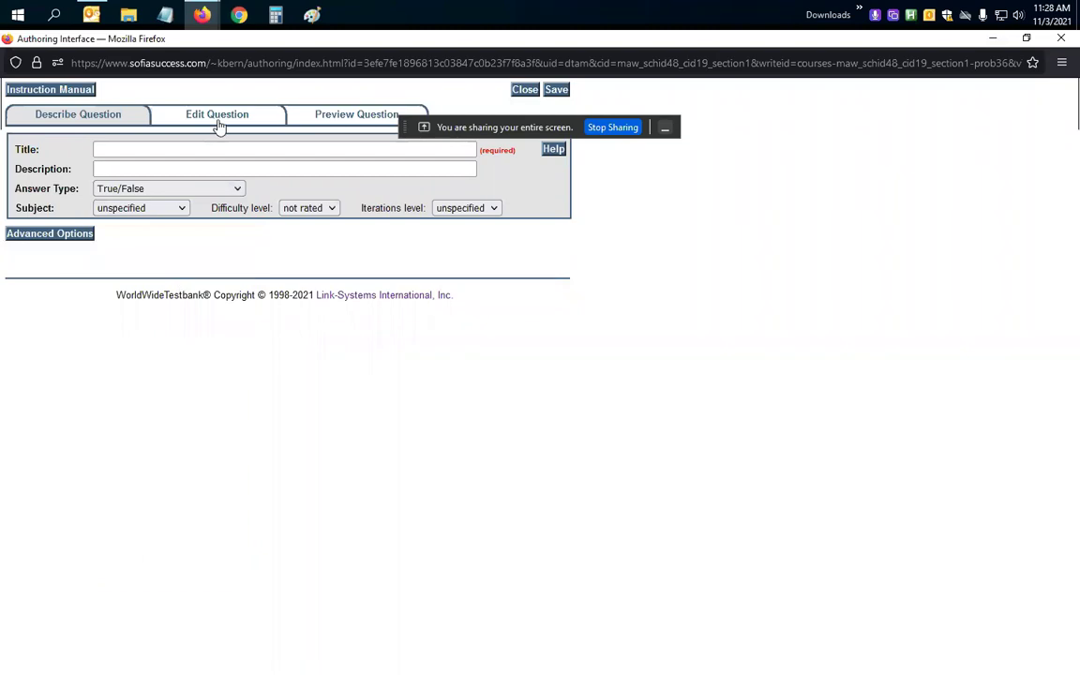
pyautogui.click(219, 124)
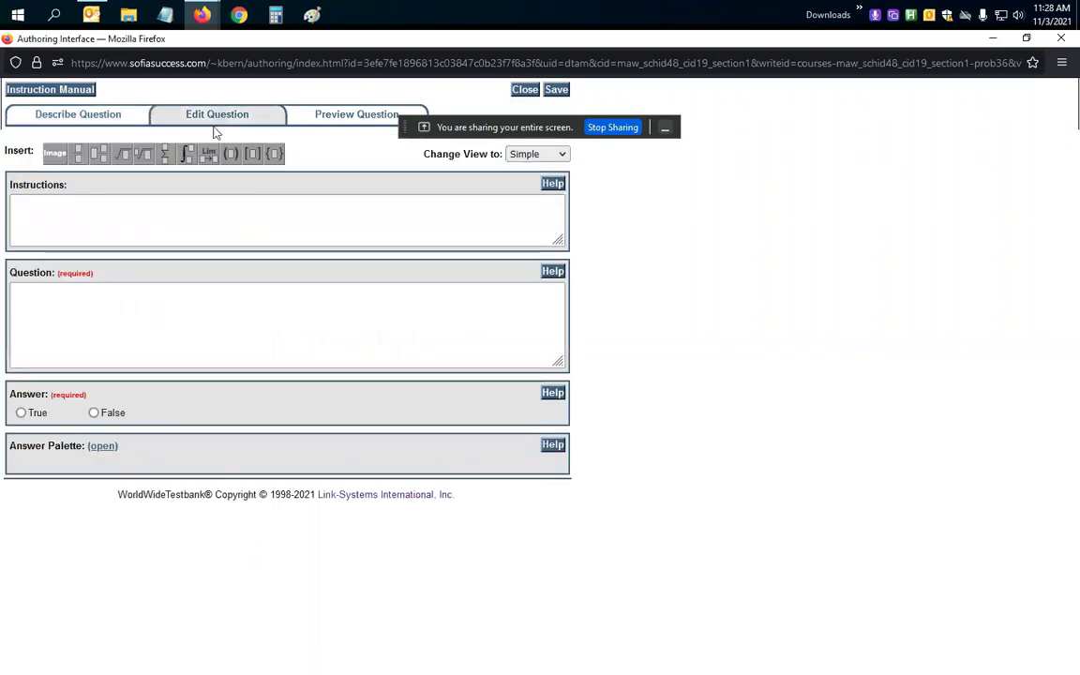
# Step: Mark True as the correct answer and write the question text "The sky is blue."
pyautogui.click(21, 413)
pyautogui.click(94, 413)
pyautogui.click(21, 413)
pyautogui.click(66, 314)
pyautogui.write('The sky is blue')
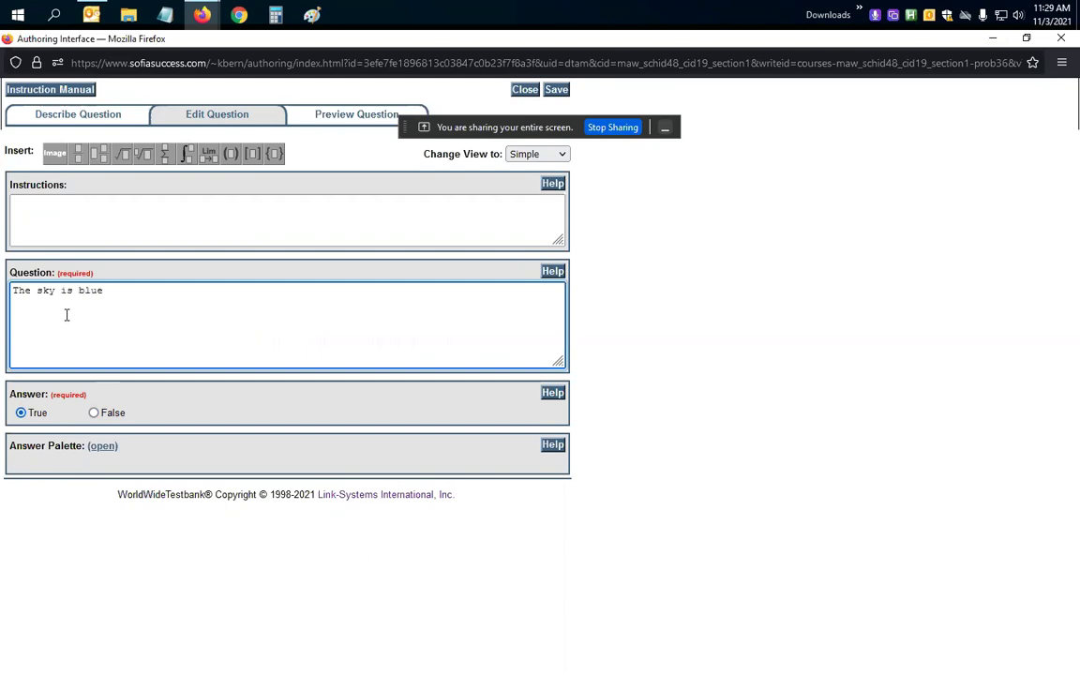
pyautogui.write('.')
# Step: Preview the true/false question and submit True as the answer
pyautogui.click(342, 122)
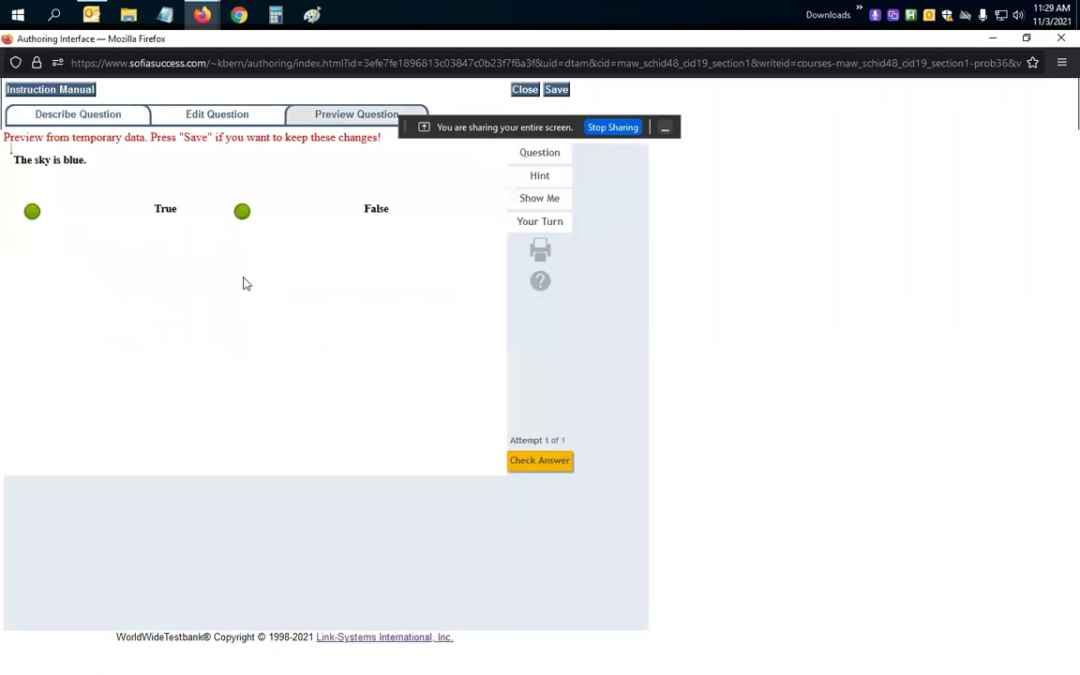
pyautogui.click(32, 212)
pyautogui.click(548, 464)
pyautogui.doubleClick(155, 208)
pyautogui.doubleClick(376, 208)
# Step: Review the true/false answer setting, preview the question again and submit False as the answer
pyautogui.click(205, 117)
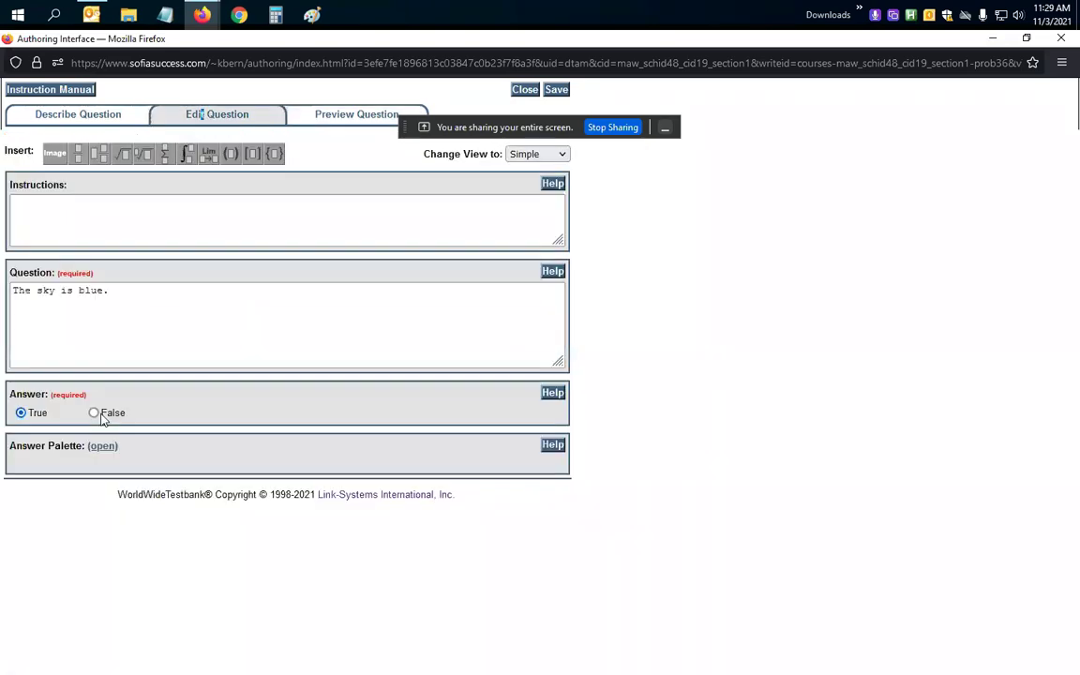
pyautogui.click(338, 120)
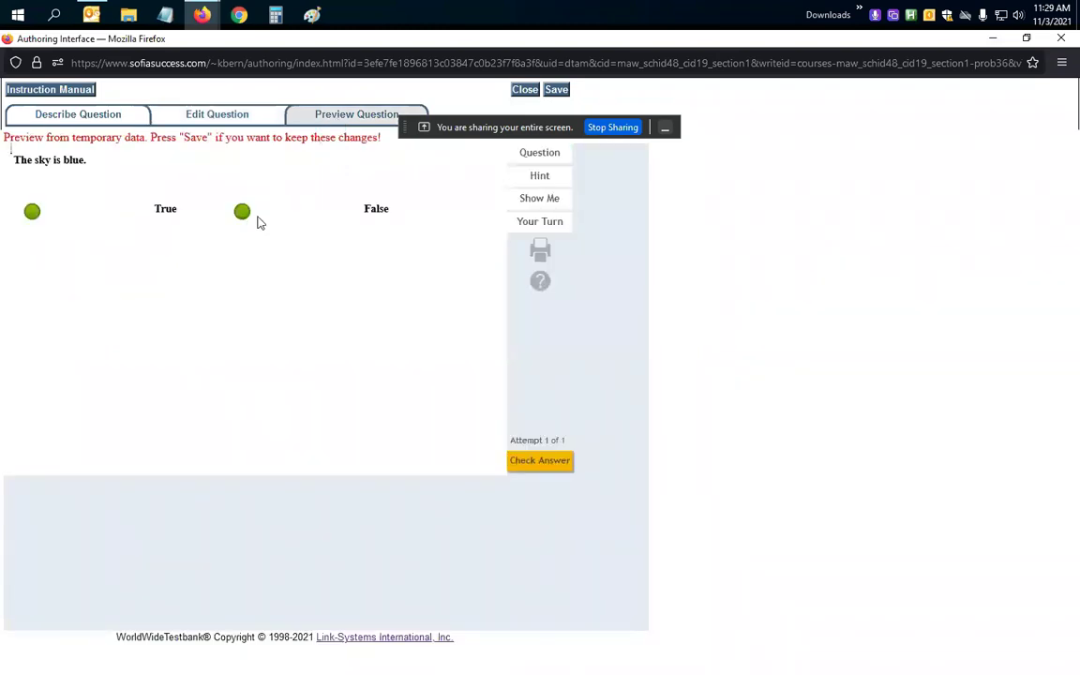
pyautogui.click(241, 212)
pyautogui.click(554, 462)
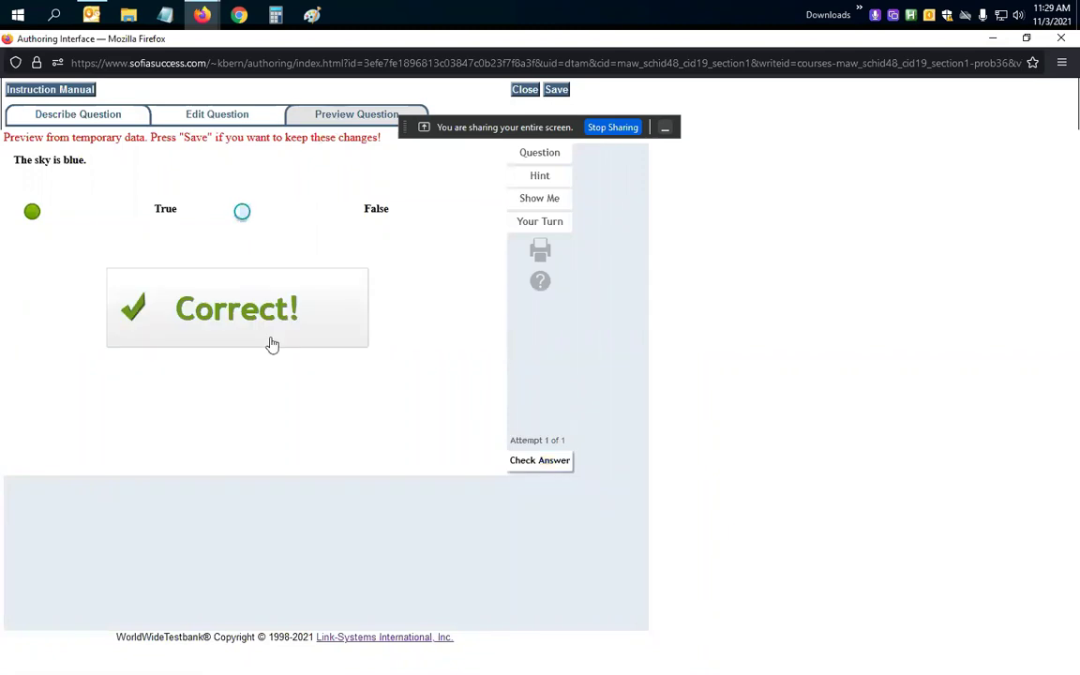
# Step: Change the question's answer type to Fill in the Blank and open its content for editing
pyautogui.click(103, 116)
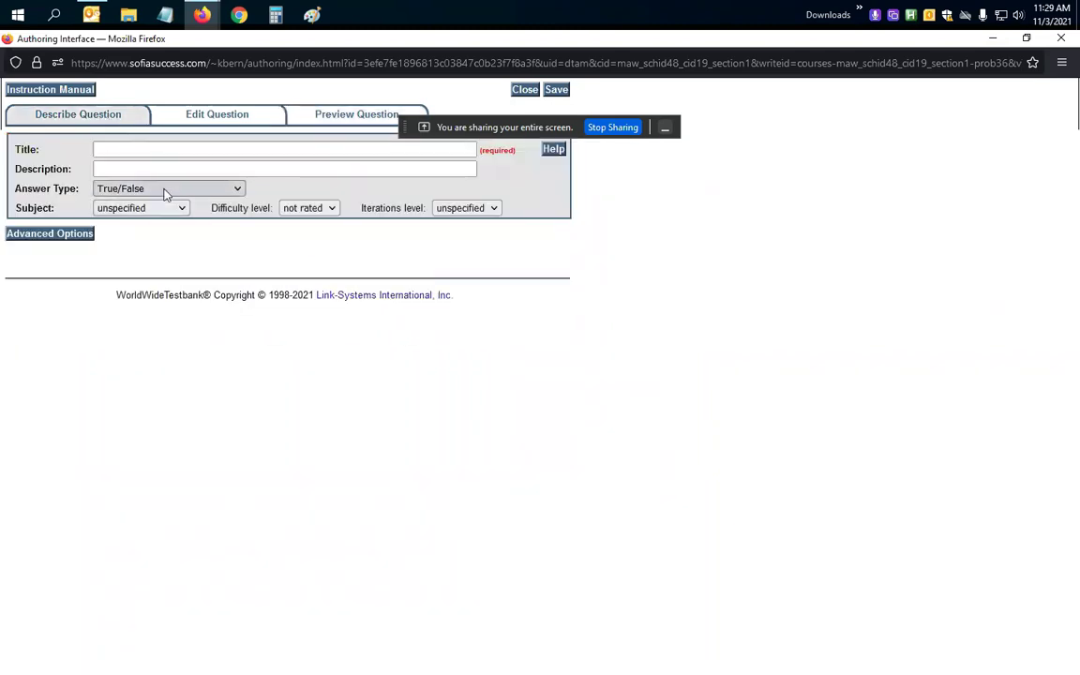
pyautogui.click(164, 192)
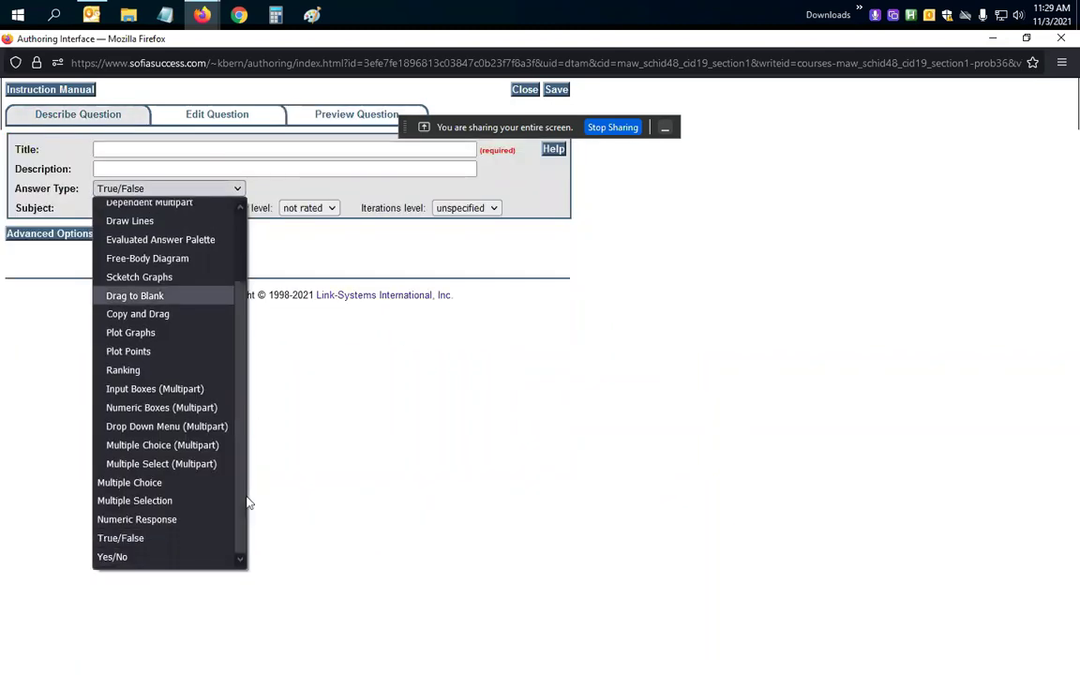
pyautogui.moveTo(244, 498); pyautogui.dragTo(207, 171)
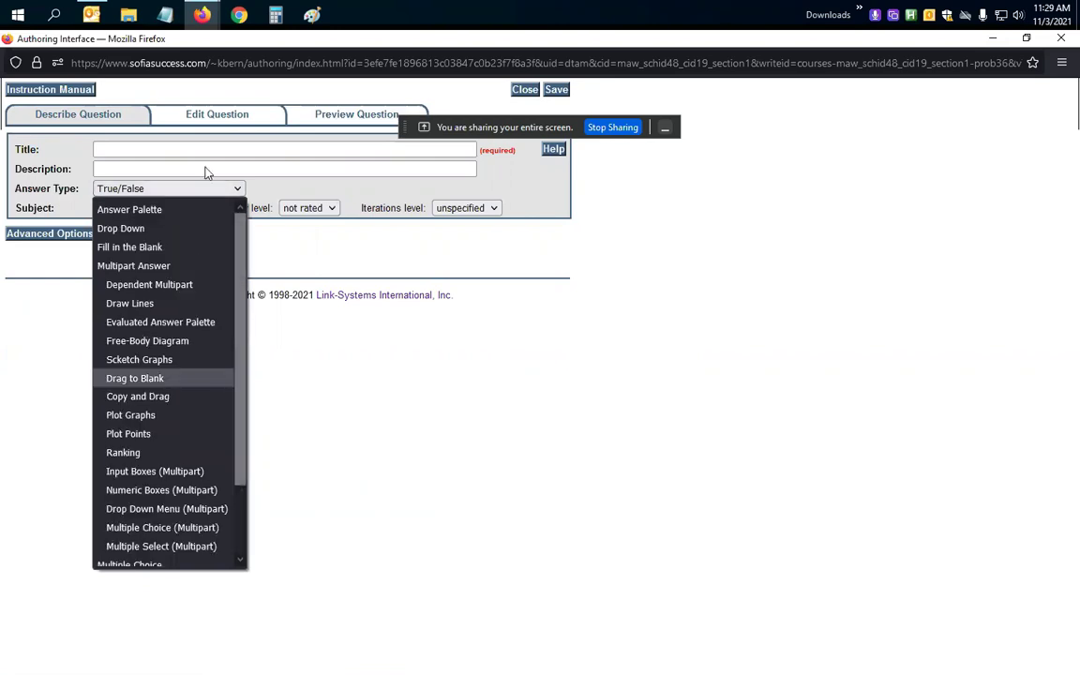
pyautogui.click(187, 246)
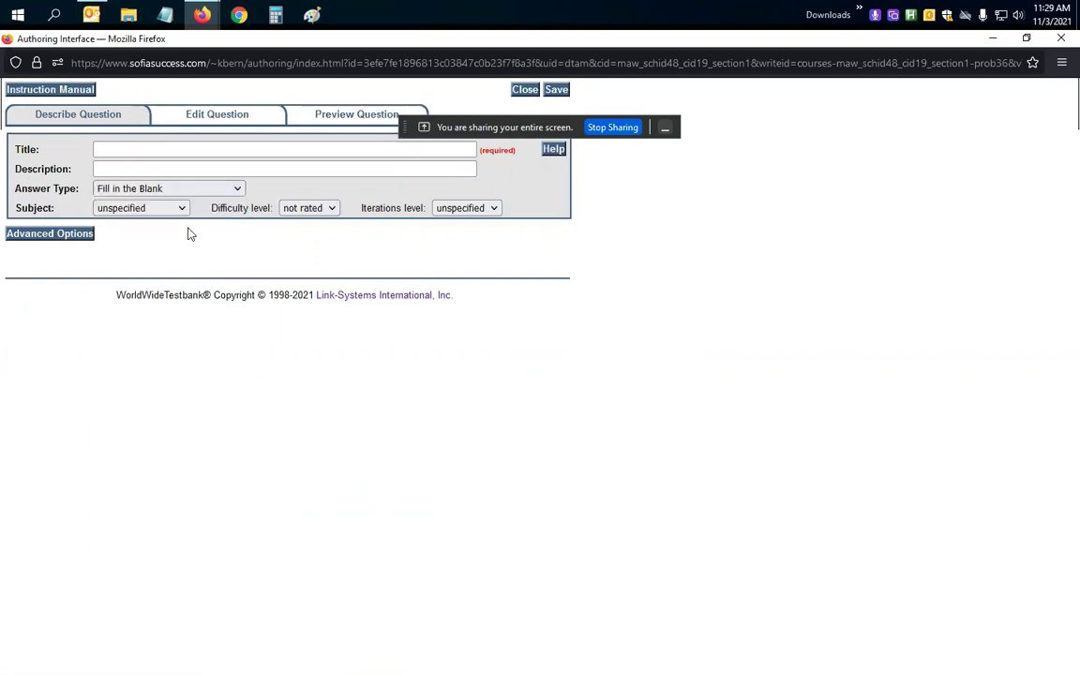
pyautogui.click(226, 117)
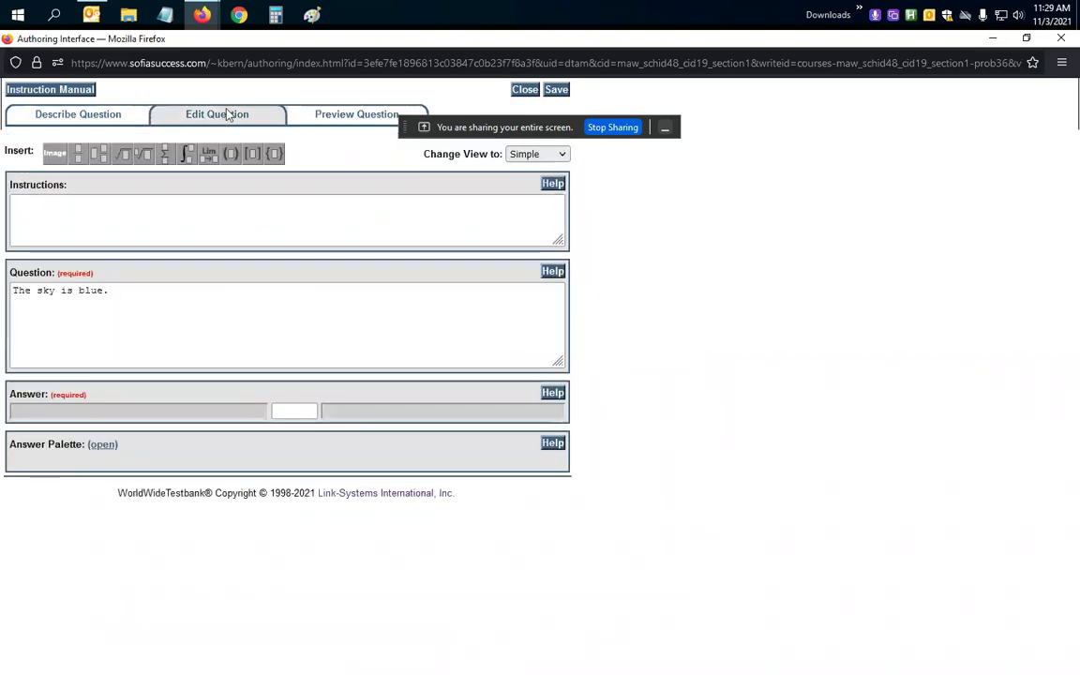
# Step: Clear the text "The sky is blue." from the question field
pyautogui.click(249, 413)
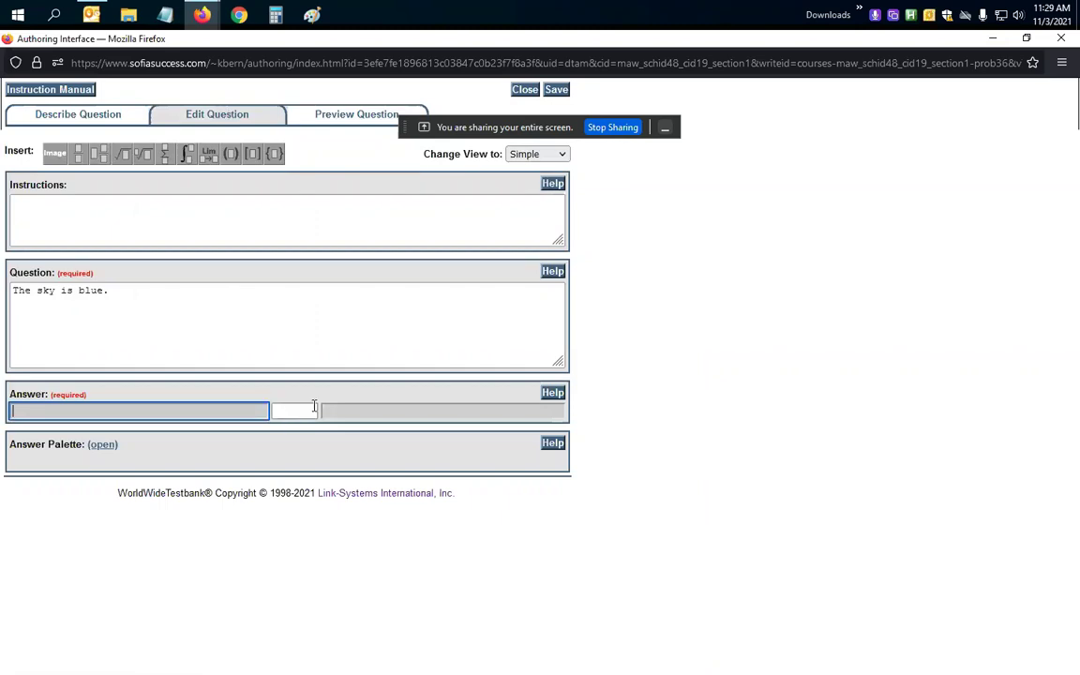
pyautogui.moveTo(127, 294); pyautogui.dragTo(3, 290)
pyautogui.press('BackSpace')
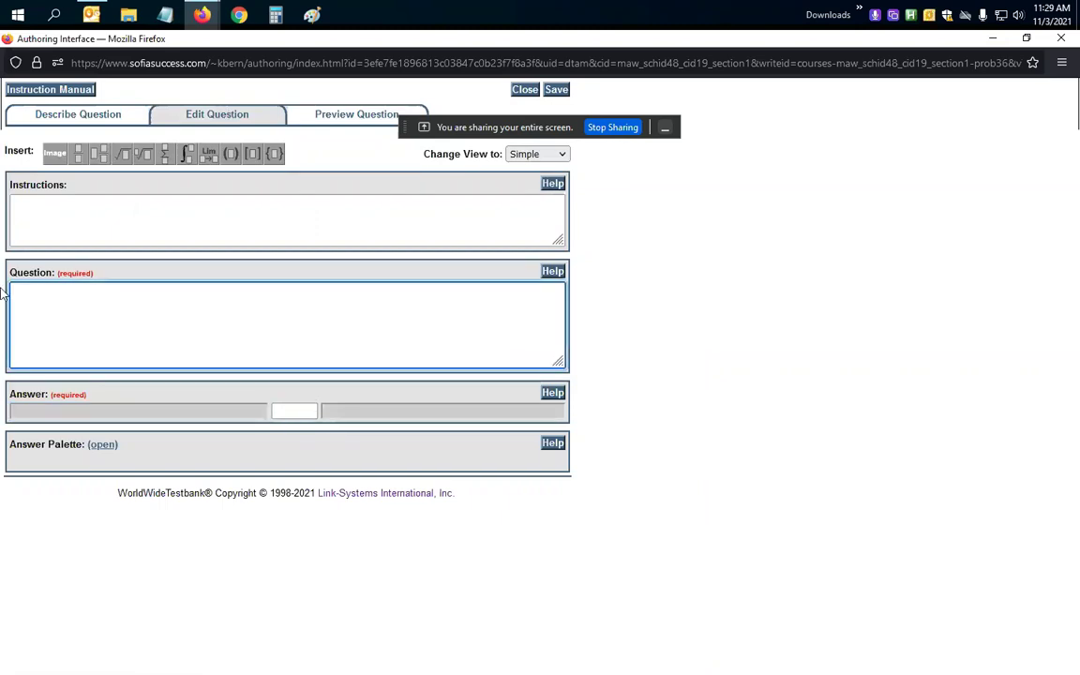
# Step: Enter "The sky is" before the blank, "blue" as its answer and a period after it
pyautogui.click(71, 410)
pyautogui.write('The sky is')
pyautogui.click(293, 410)
pyautogui.write('blue')
pyautogui.click(330, 410)
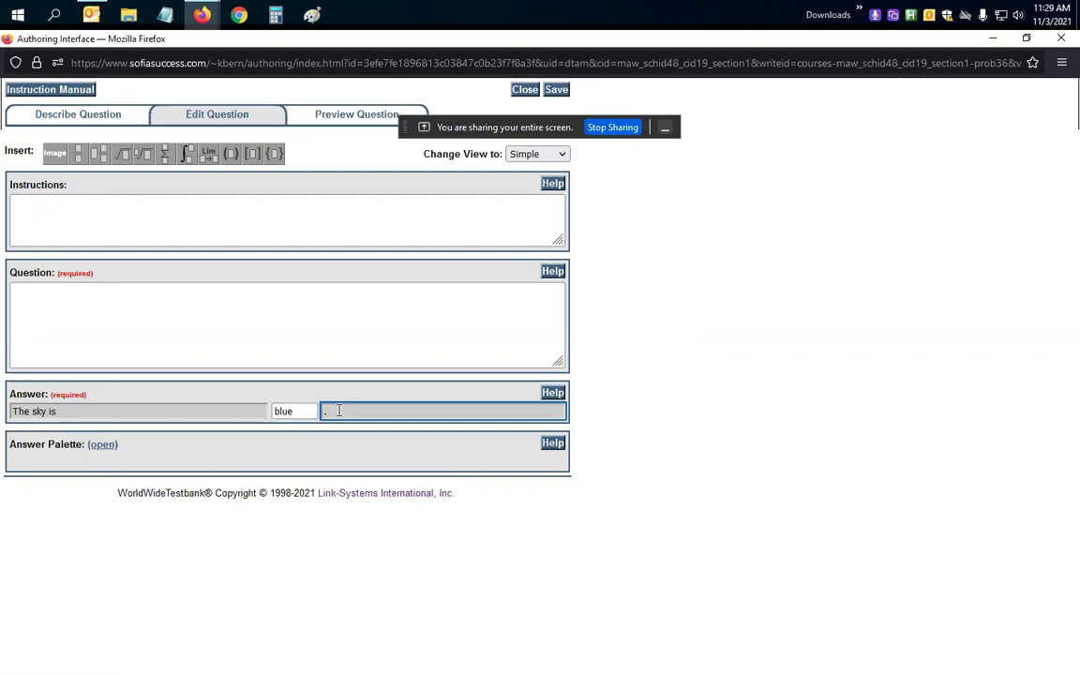
# Step: Preview the fill-in-the-blank question and submit "blue" as the answer
pyautogui.click(344, 122)
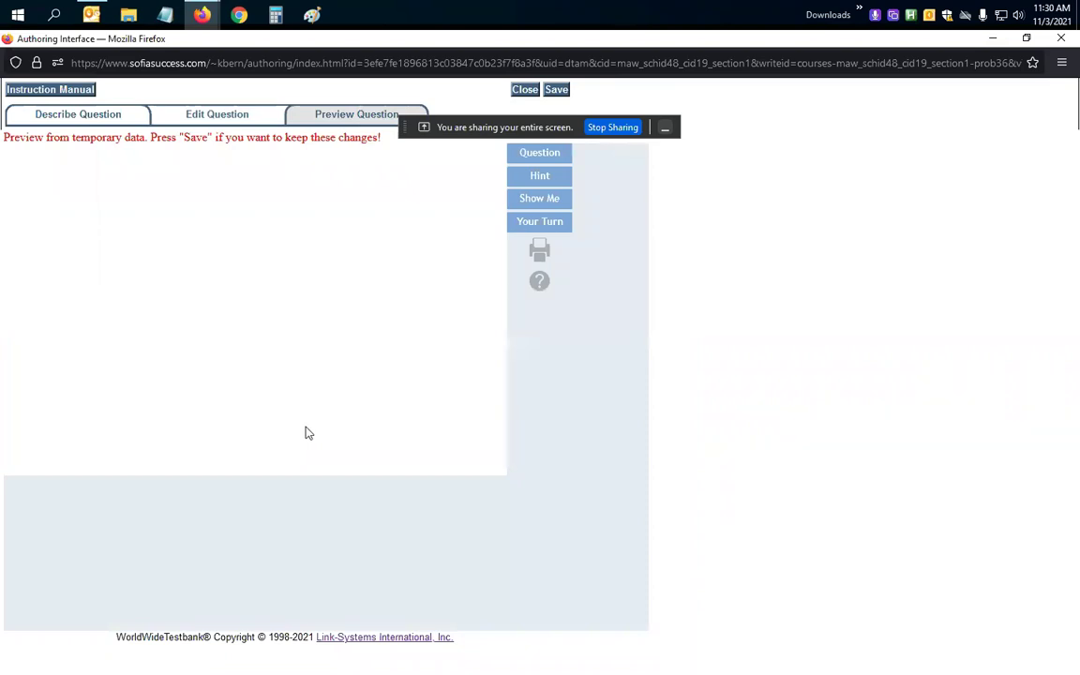
pyautogui.click(108, 169)
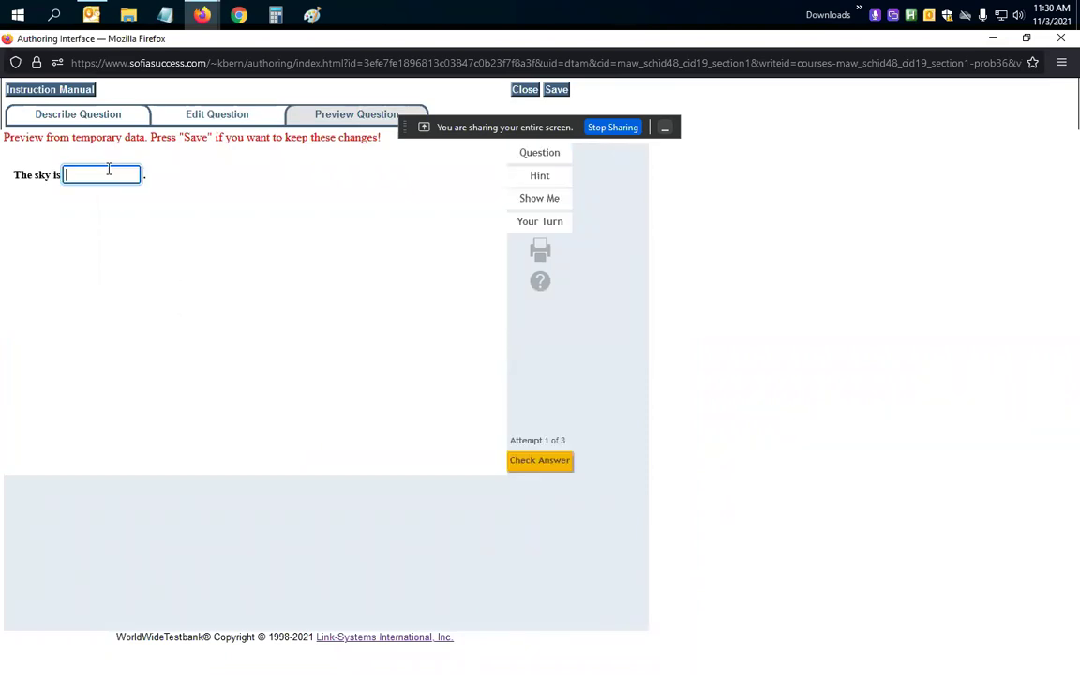
pyautogui.write('blue')
pyautogui.click(535, 462)
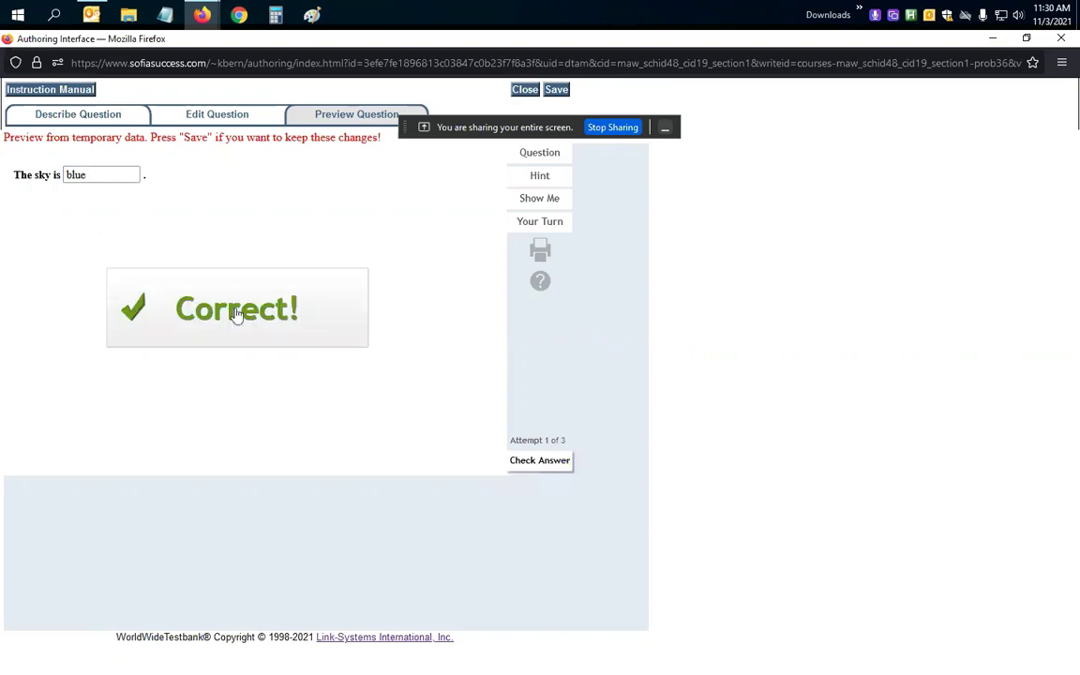
# Step: Rewrite the fill-in-the-blank item as "3 + 5 =" with the answer "8" and remove the period after the blank
pyautogui.click(209, 120)
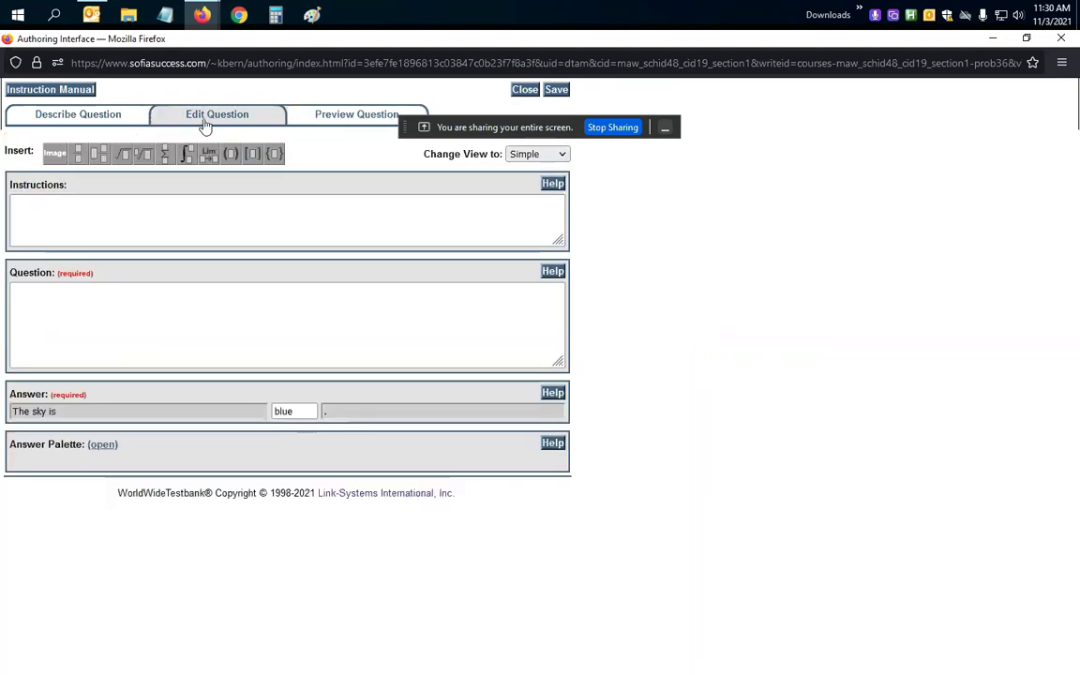
pyautogui.moveTo(92, 410); pyautogui.dragTo(3, 410)
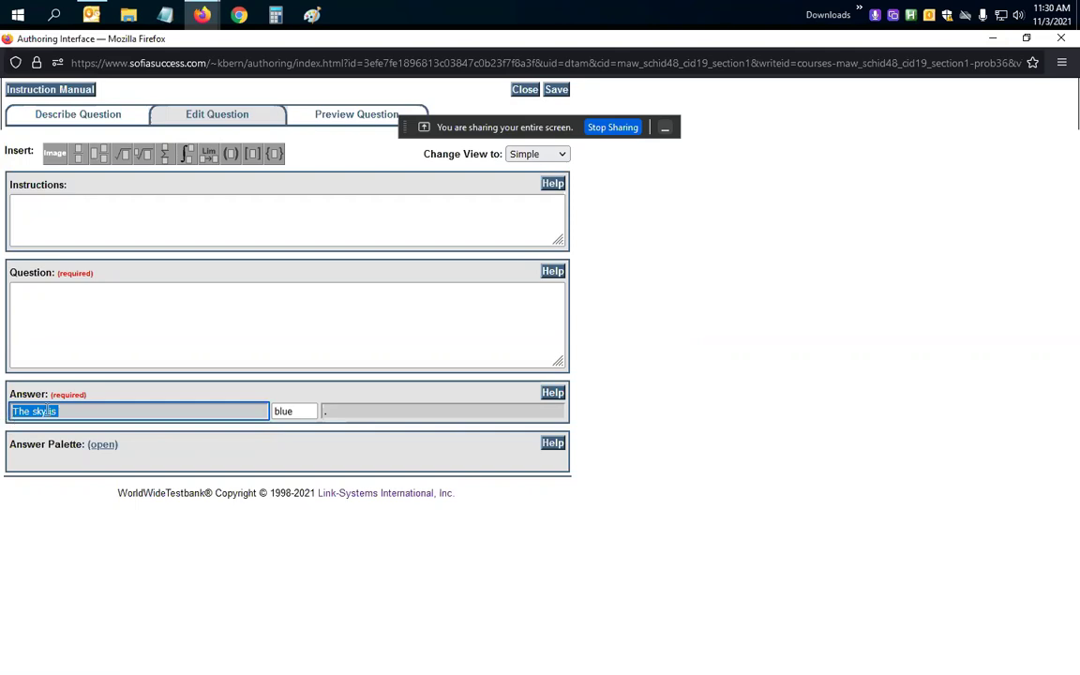
pyautogui.click(328, 413)
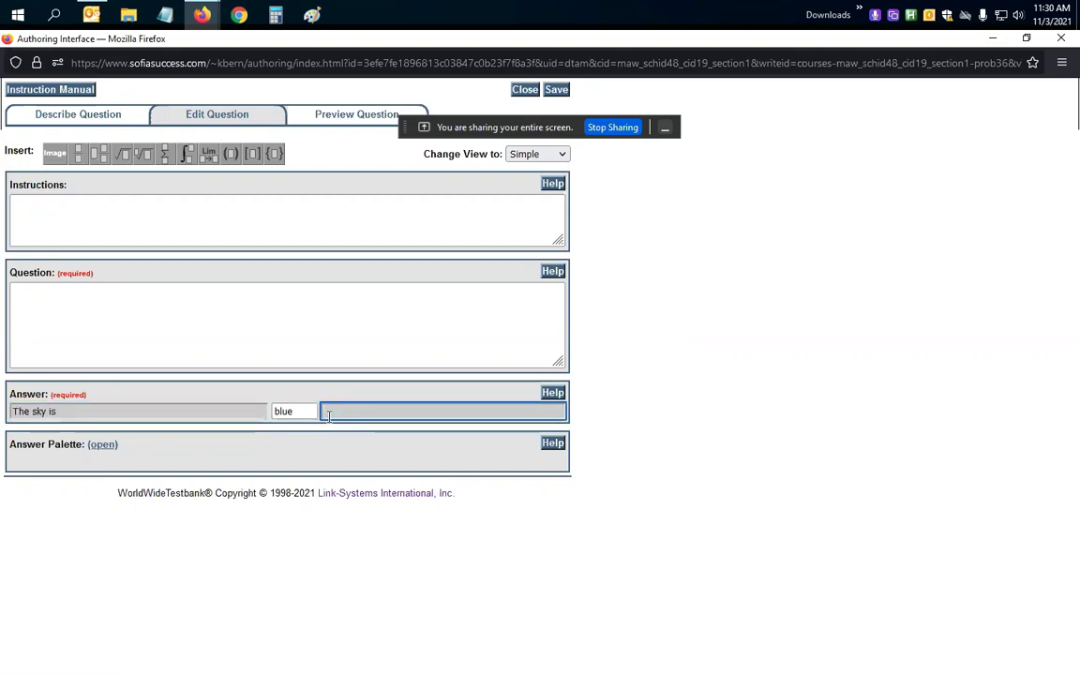
pyautogui.moveTo(92, 410); pyautogui.dragTo(5, 410)
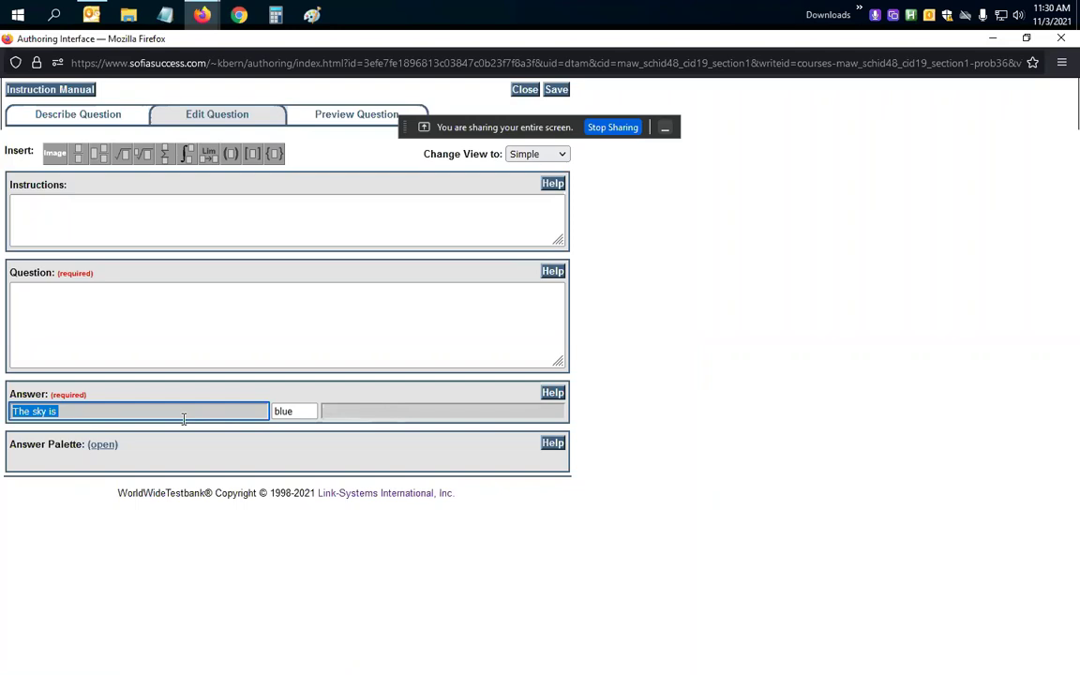
pyautogui.write('3 + 5 =')
pyautogui.press('Tab')
pyautogui.write('8')
# Step: Preview the addition question and submit "8" as the answer
pyautogui.click(350, 122)
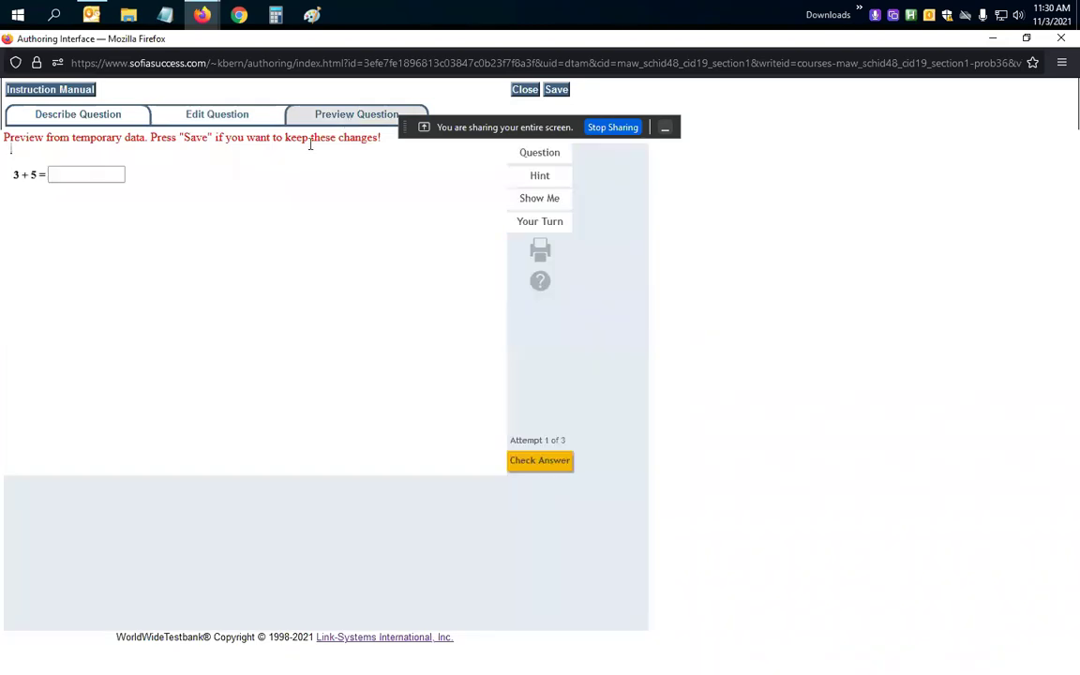
pyautogui.write('8')
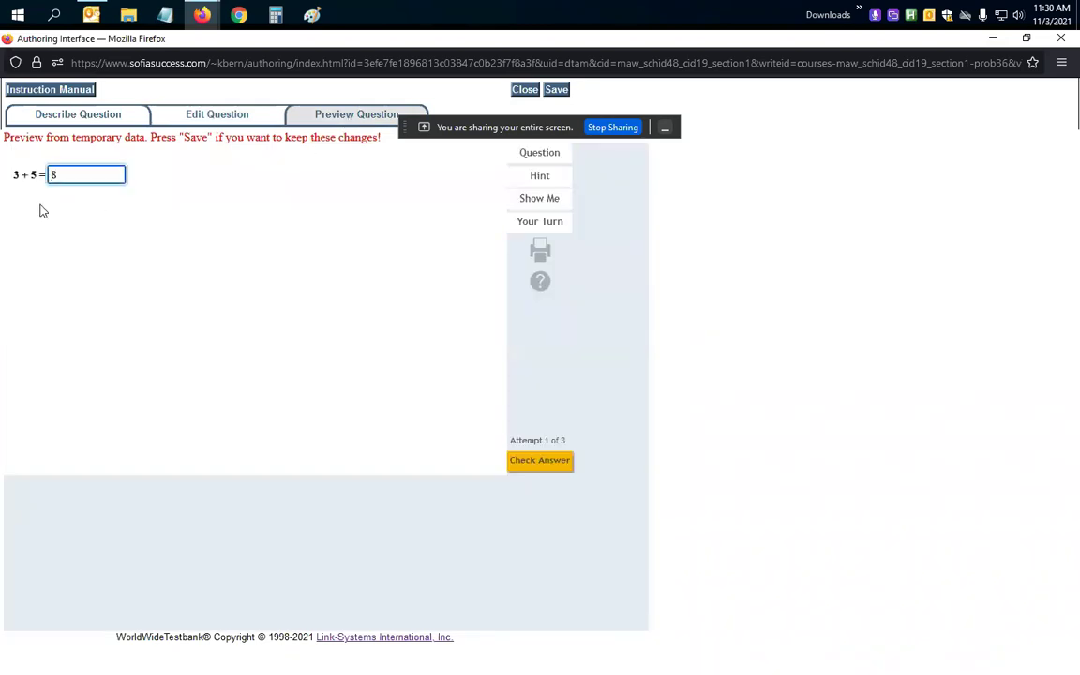
pyautogui.click(553, 461)
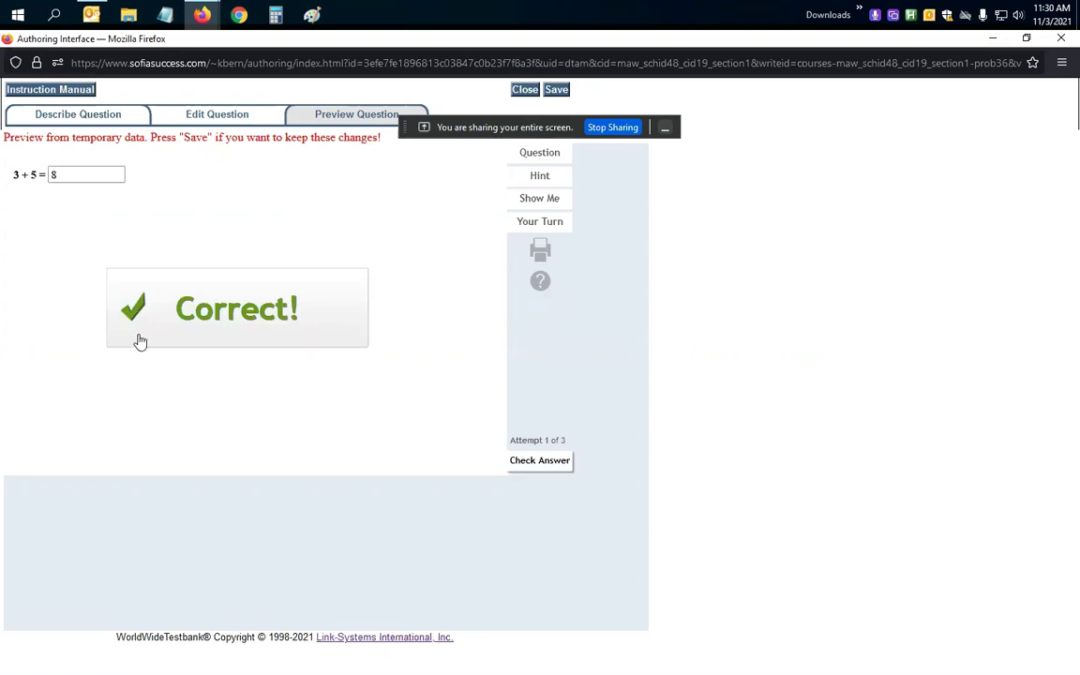
pyautogui.click(138, 338)
pyautogui.click(58, 174)
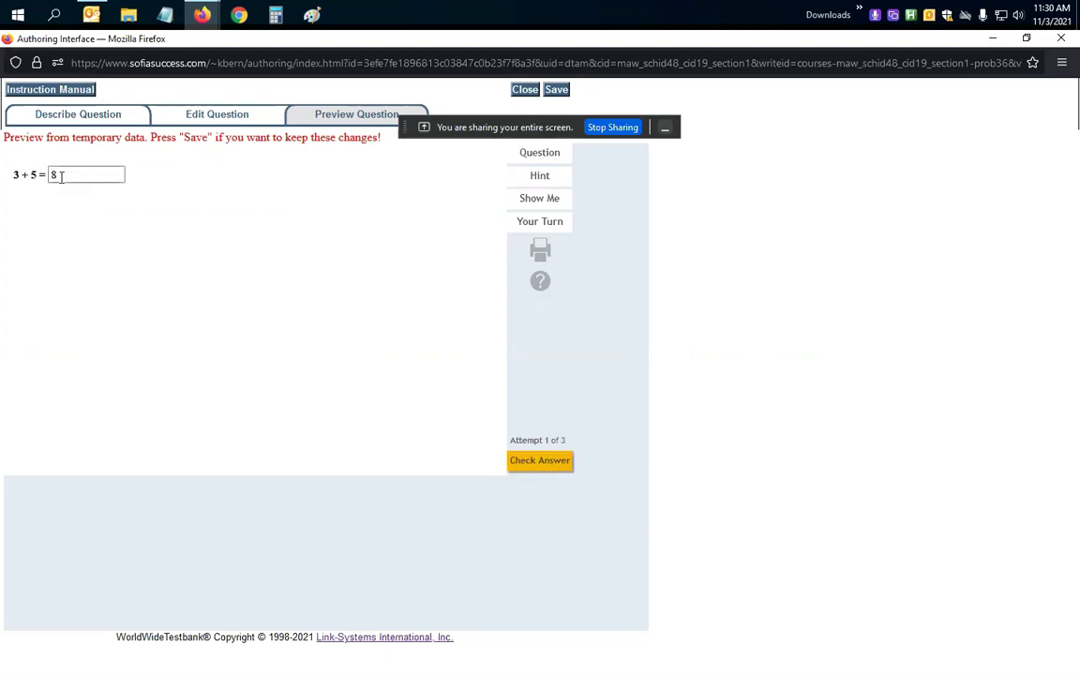
# Step: Title the question "Fill in the Blank", save it and close the authoring window
pyautogui.click(75, 118)
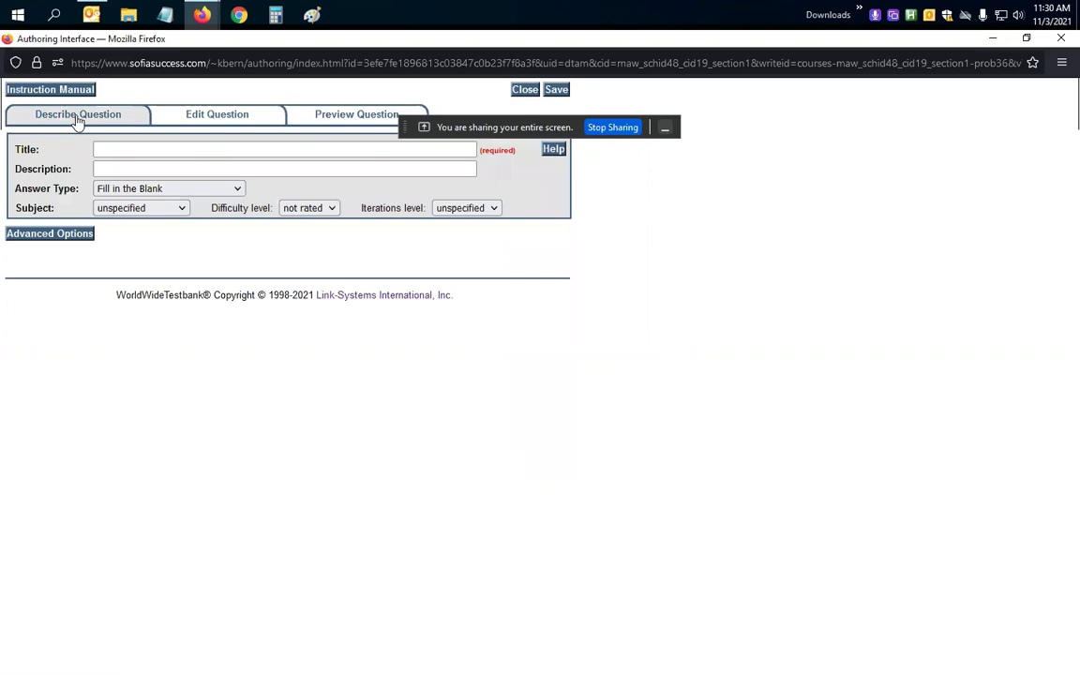
pyautogui.click(214, 142)
pyautogui.write('Fill')
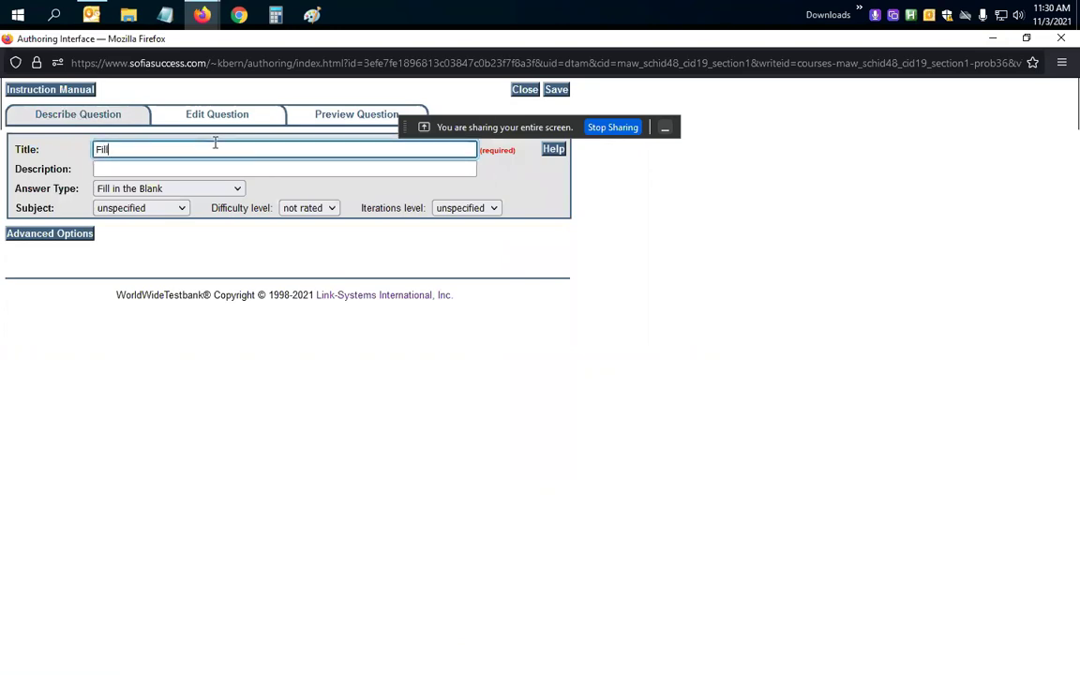
pyautogui.write(' in the Blank')
pyautogui.click(558, 90)
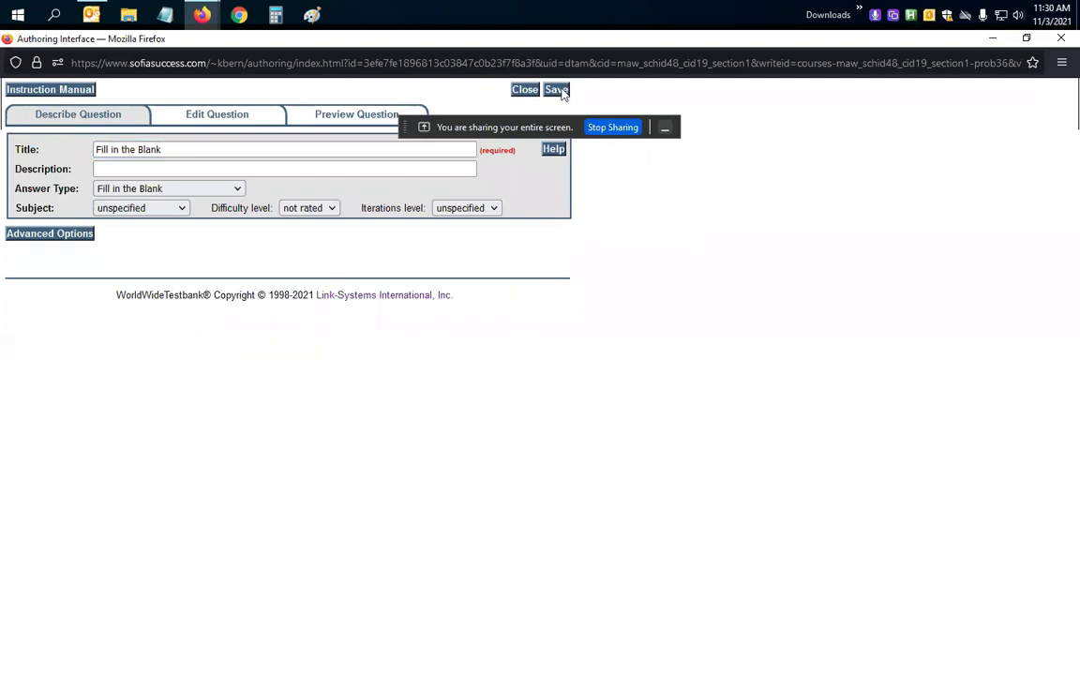
pyautogui.click(659, 427)
pyautogui.click(517, 91)
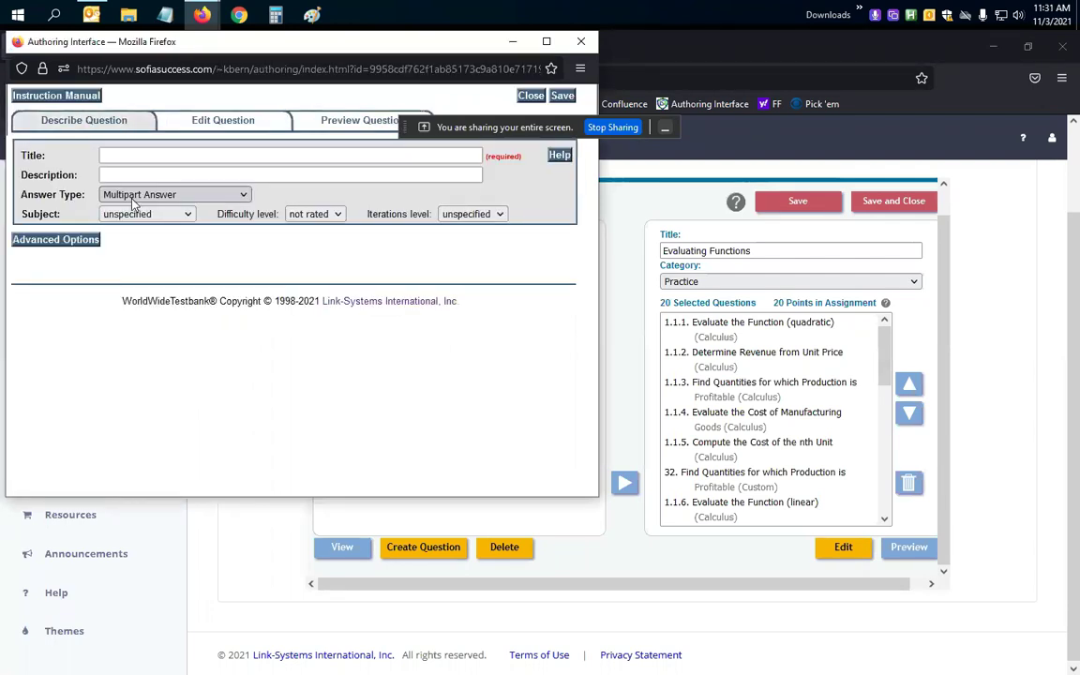
# Step: Set the new question's answer type to Drop Down and its number of distracters to 4
pyautogui.click(131, 197)
pyautogui.click(133, 234)
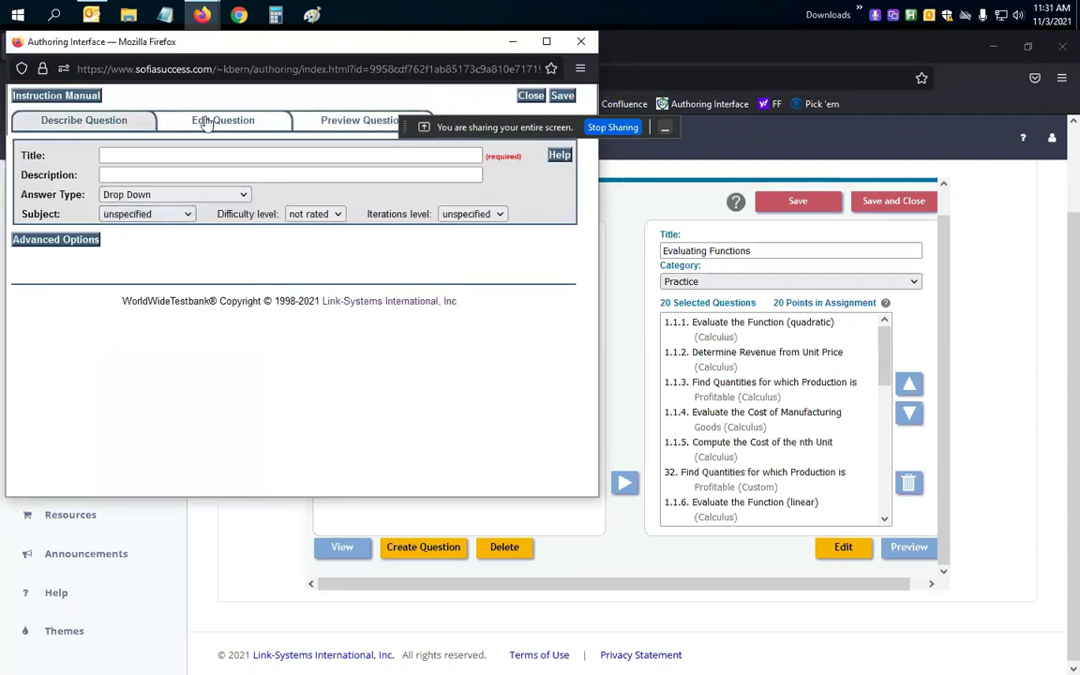
pyautogui.click(207, 123)
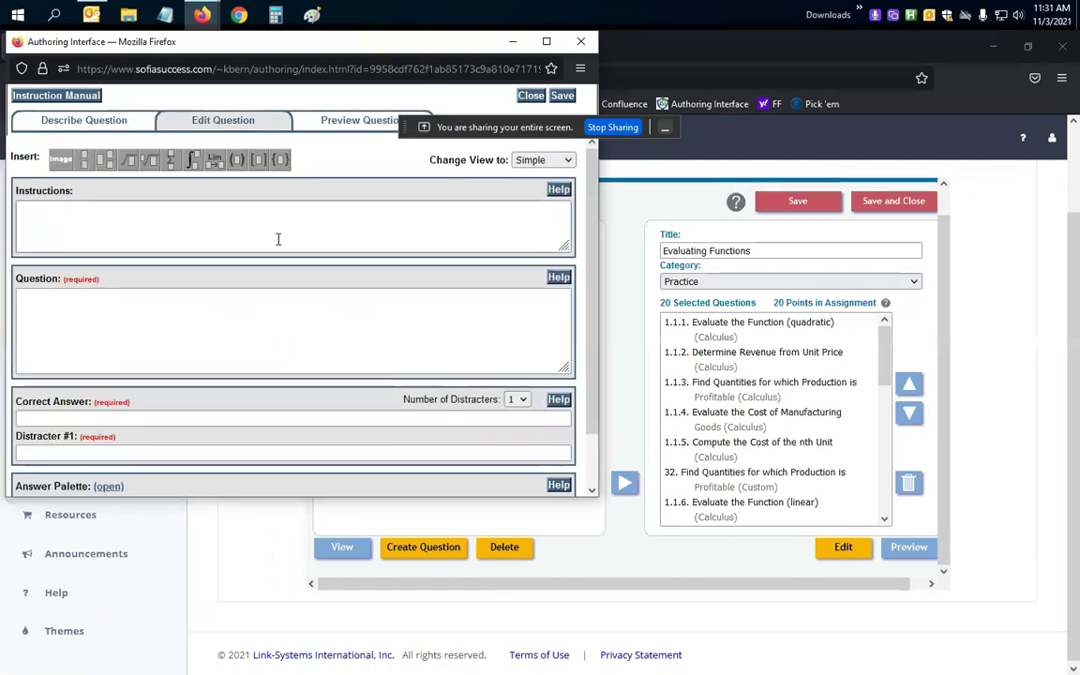
pyautogui.scroll(-1, 278, 239)
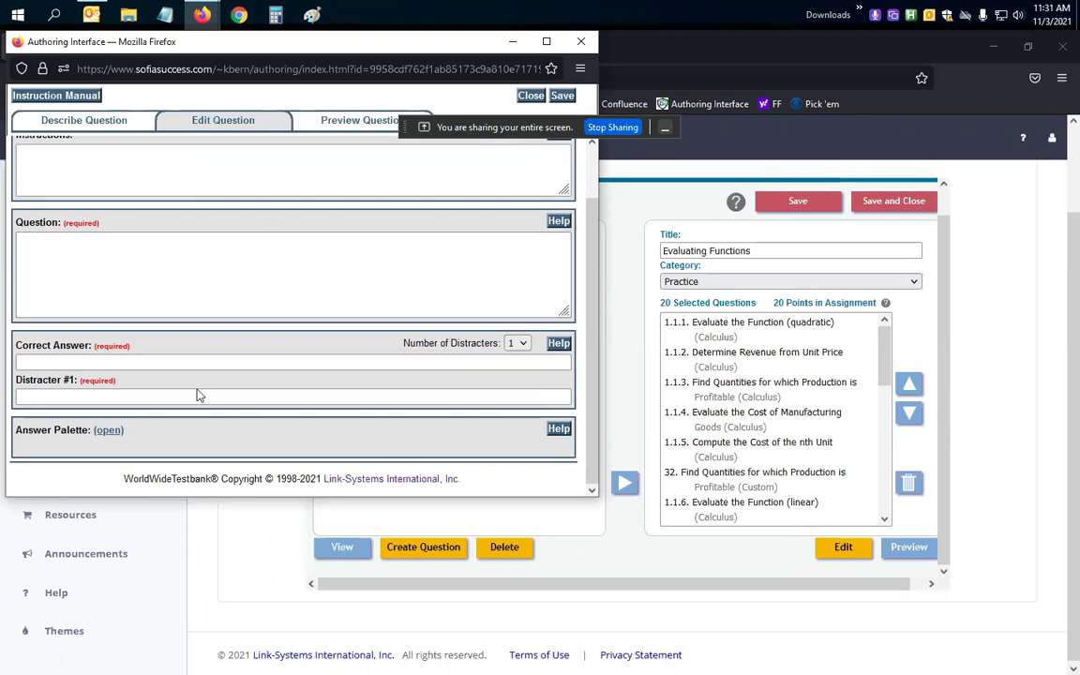
pyautogui.click(517, 343)
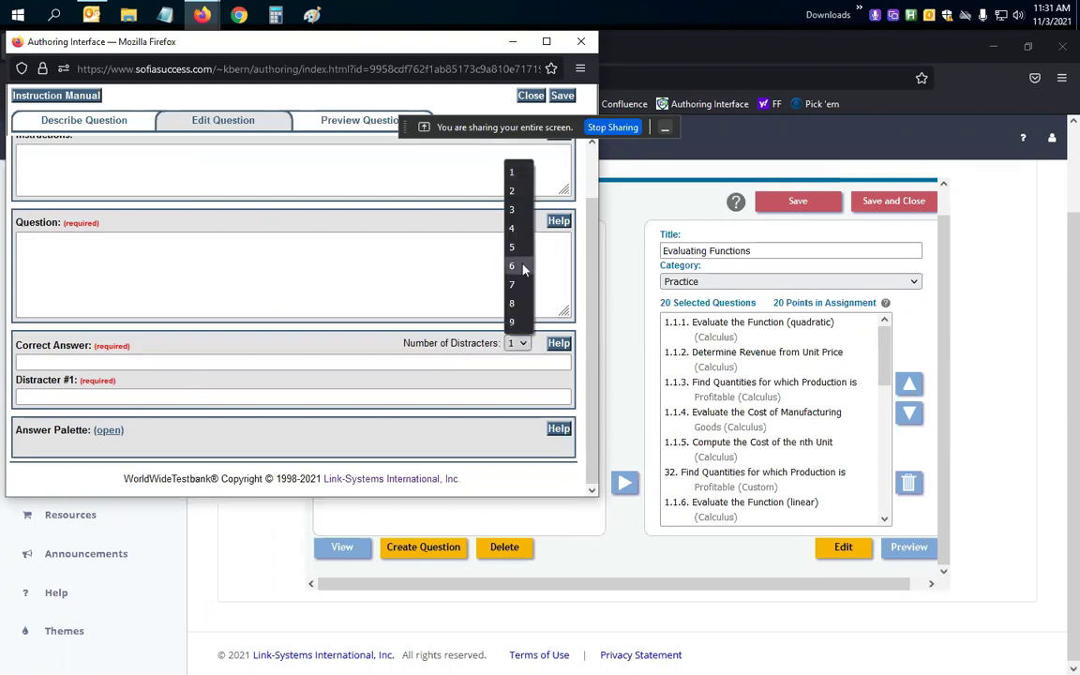
pyautogui.click(514, 238)
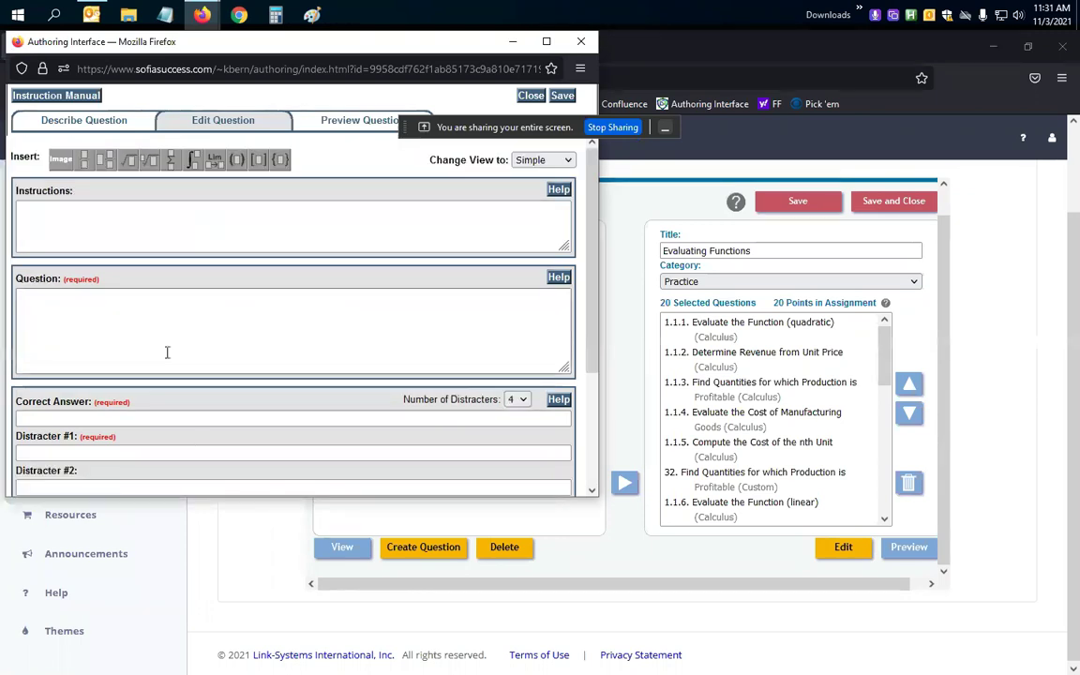
# Step: Enter "a" as the correct answer and "b", "c", "d" and "e" as distracters 1 to 4
pyautogui.scroll(-1, 148, 353)
pyautogui.scroll(-3, 148, 357)
pyautogui.click(56, 265)
pyautogui.write('a')
pyautogui.click(50, 299)
pyautogui.write('b')
pyautogui.click(54, 335)
pyautogui.write('c')
pyautogui.click(58, 369)
pyautogui.write('d')
pyautogui.click(61, 404)
pyautogui.write('e')
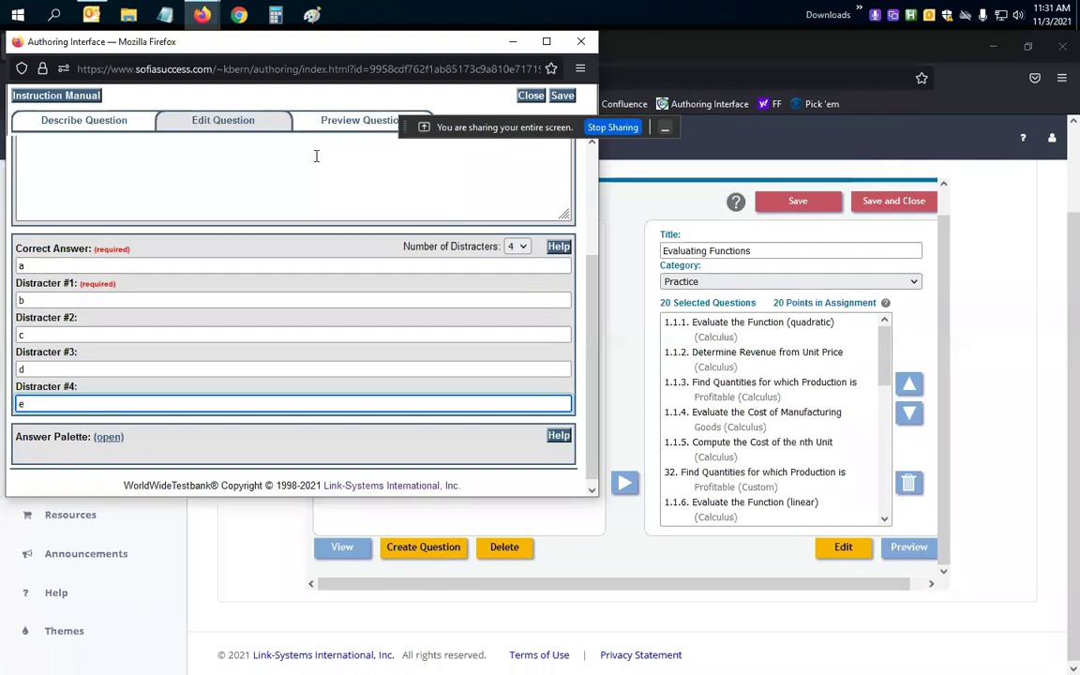
# Step: Preview the drop-down question and check its answer list
pyautogui.click(339, 127)
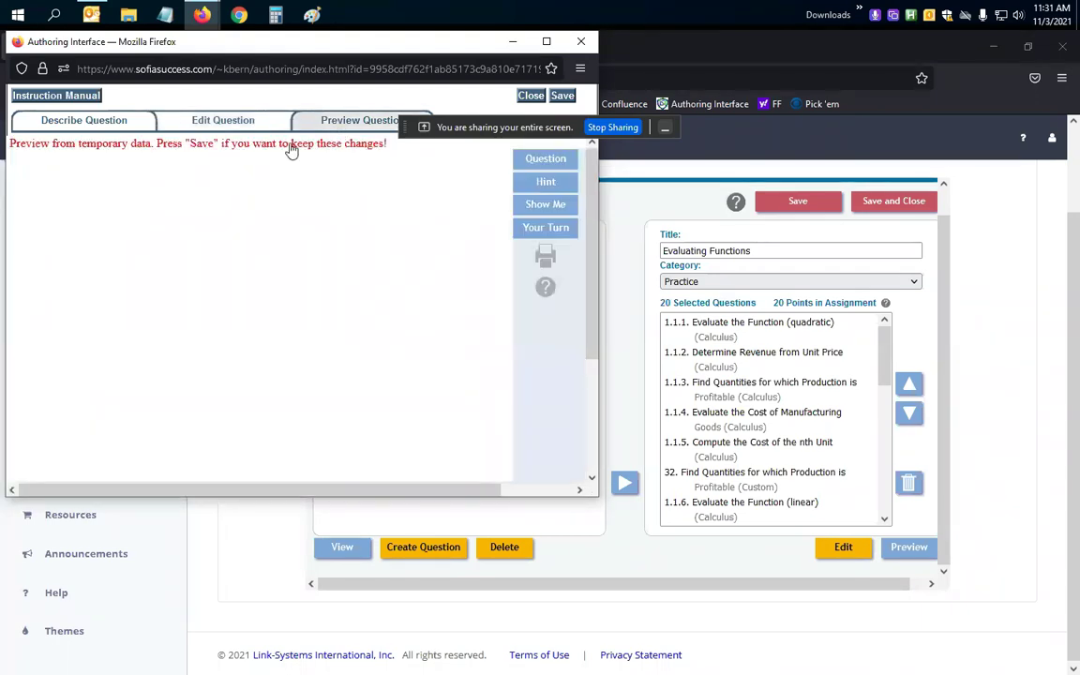
pyautogui.click(44, 191)
pyautogui.click(44, 191)
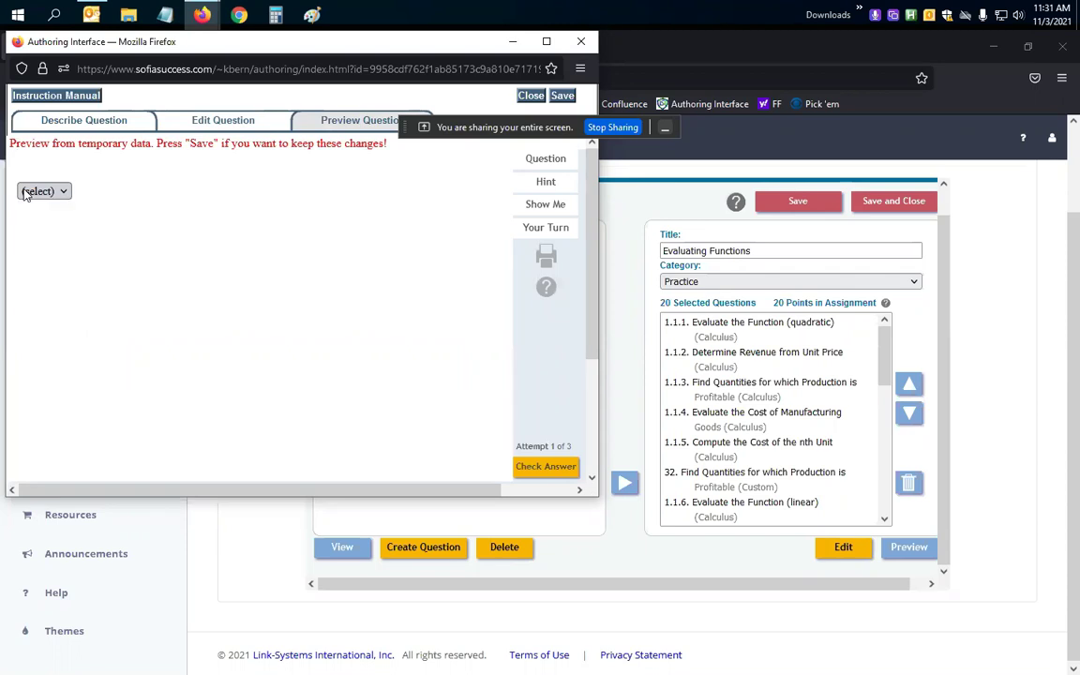
# Step: Enter "Which letter is first?" as the question text
pyautogui.click(221, 127)
pyautogui.click(73, 304)
pyautogui.write('Which letter i')
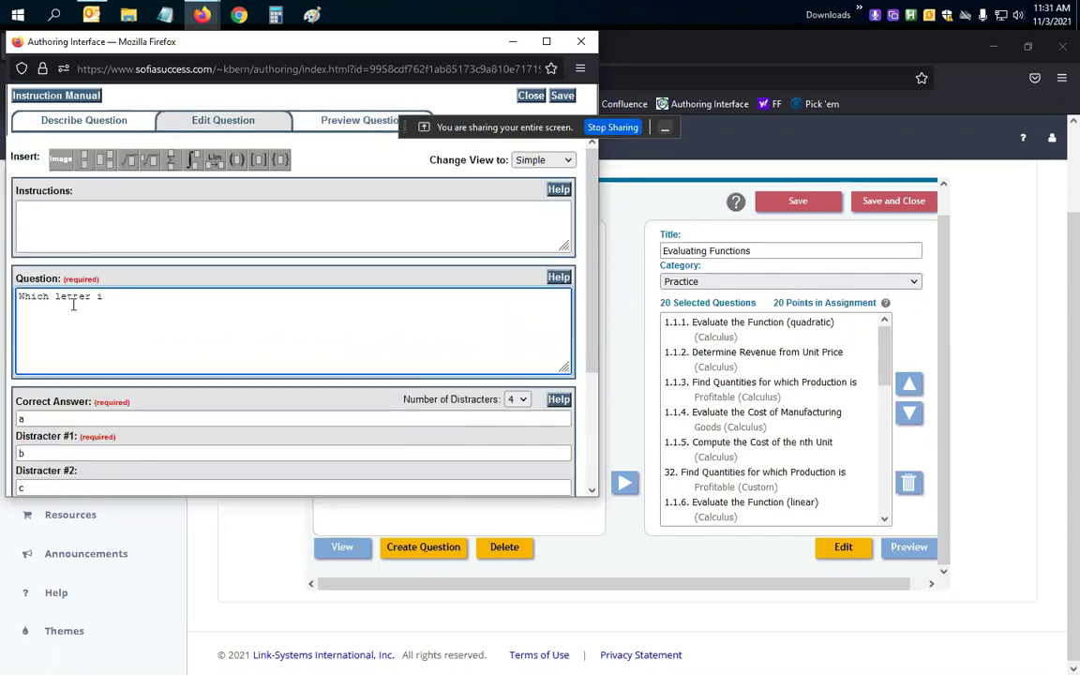
pyautogui.write('s first?')
# Step: Preview the drop-down question with its text and submit "a" as the answer
pyautogui.click(355, 127)
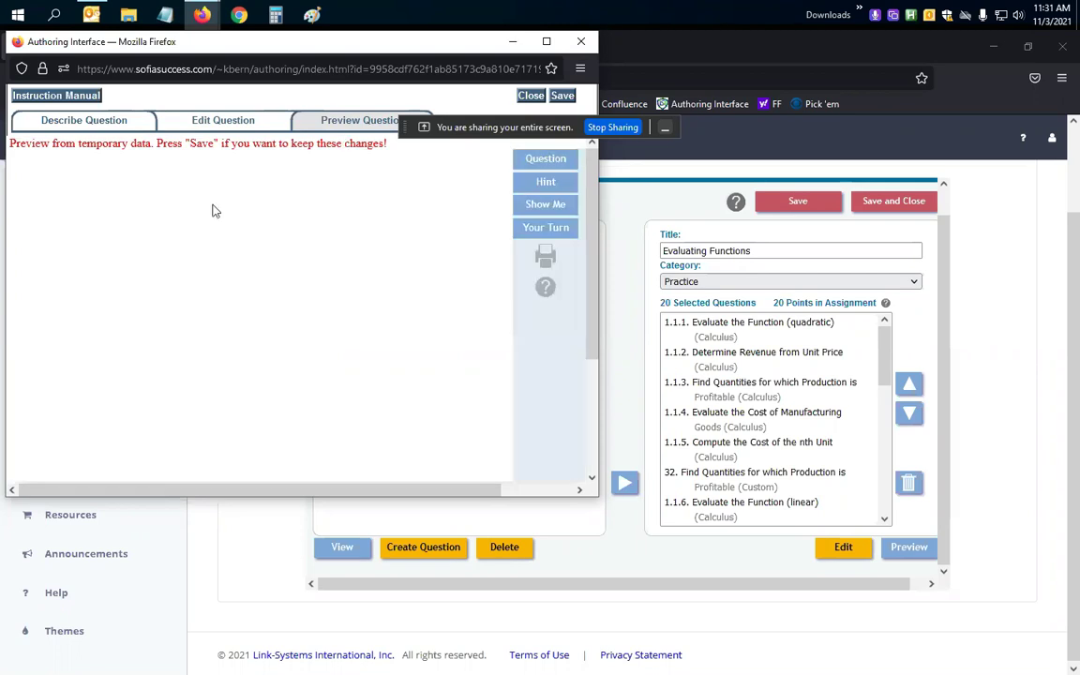
pyautogui.click(42, 208)
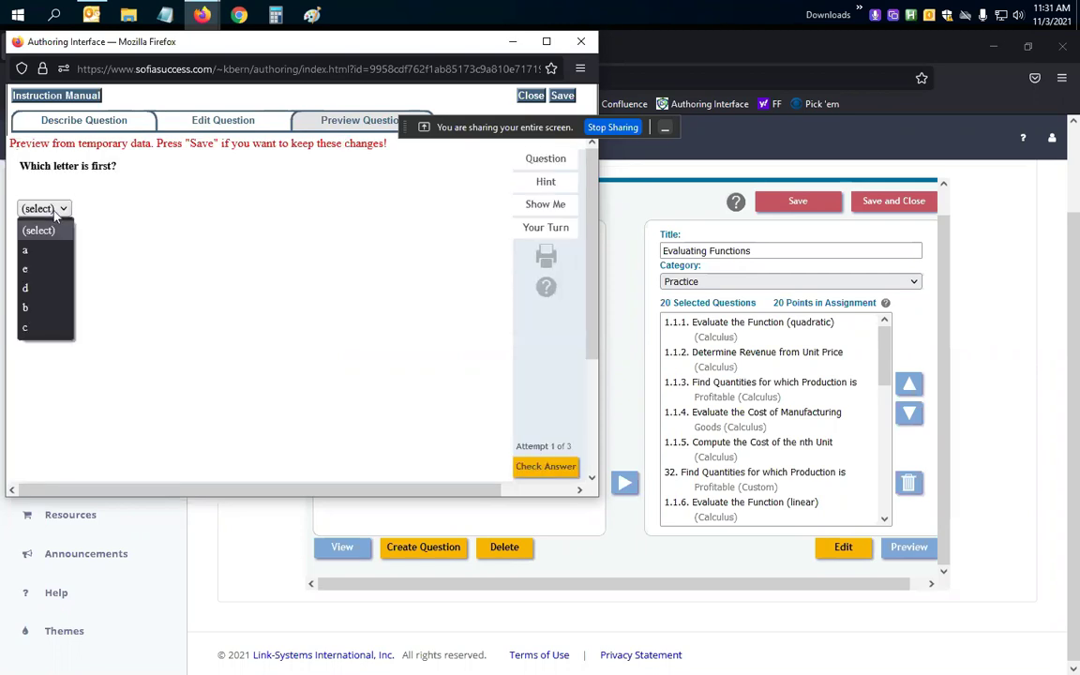
pyautogui.click(43, 226)
pyautogui.click(544, 467)
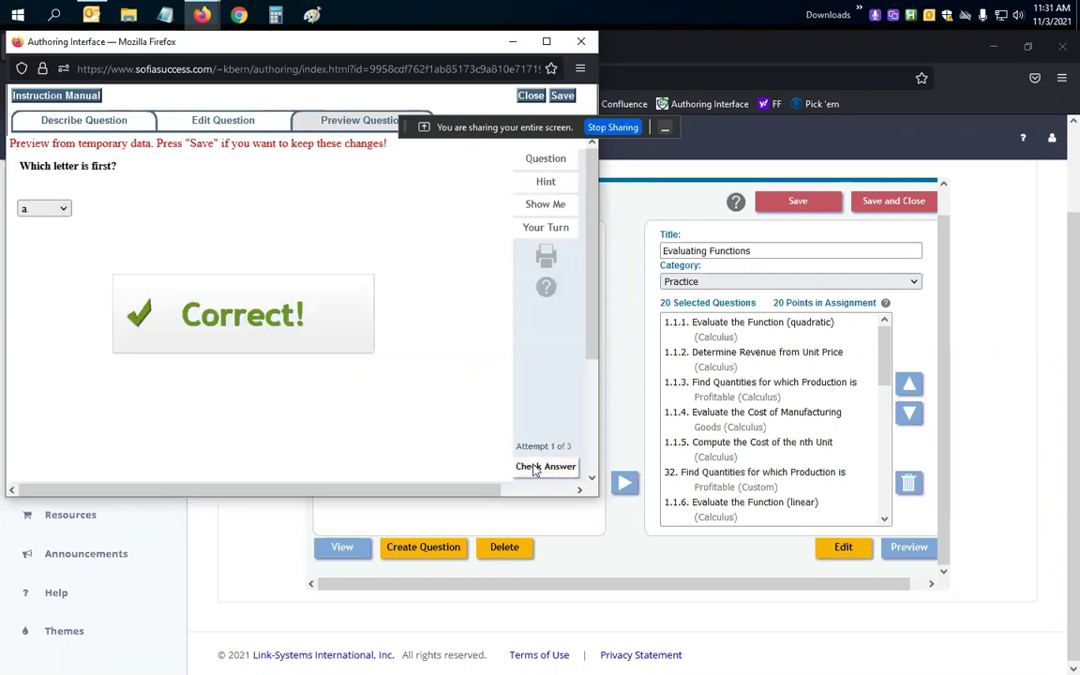
# Step: Reload the preview twice to compare the order of the drop-down choices, and submit "a" again
pyautogui.click(49, 208)
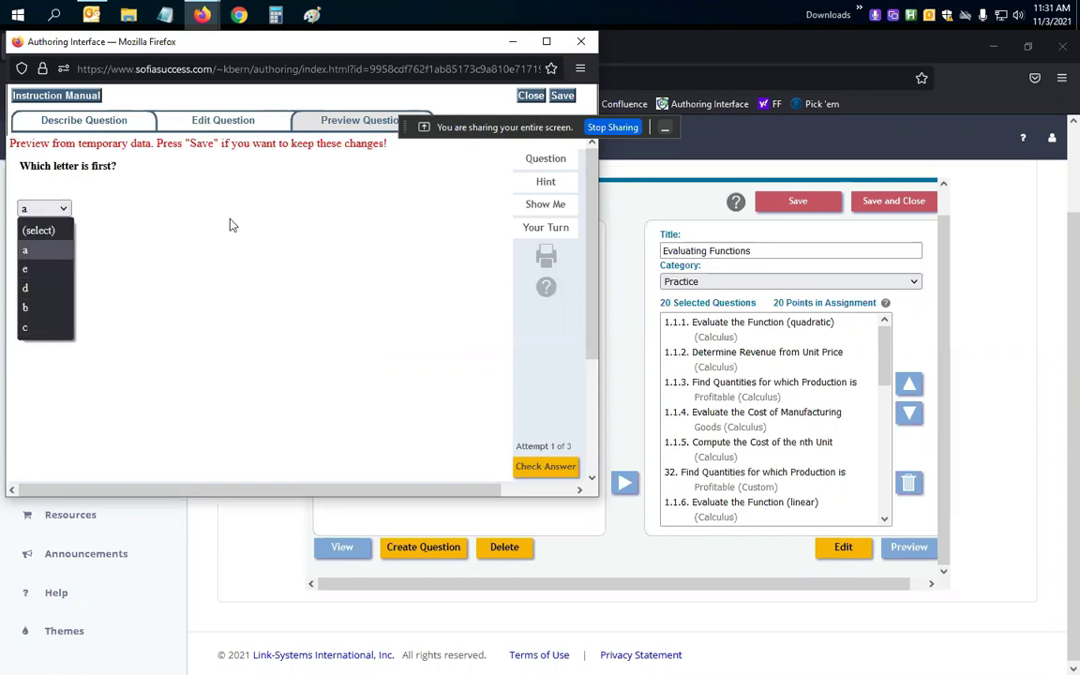
pyautogui.click(320, 113)
pyautogui.click(356, 127)
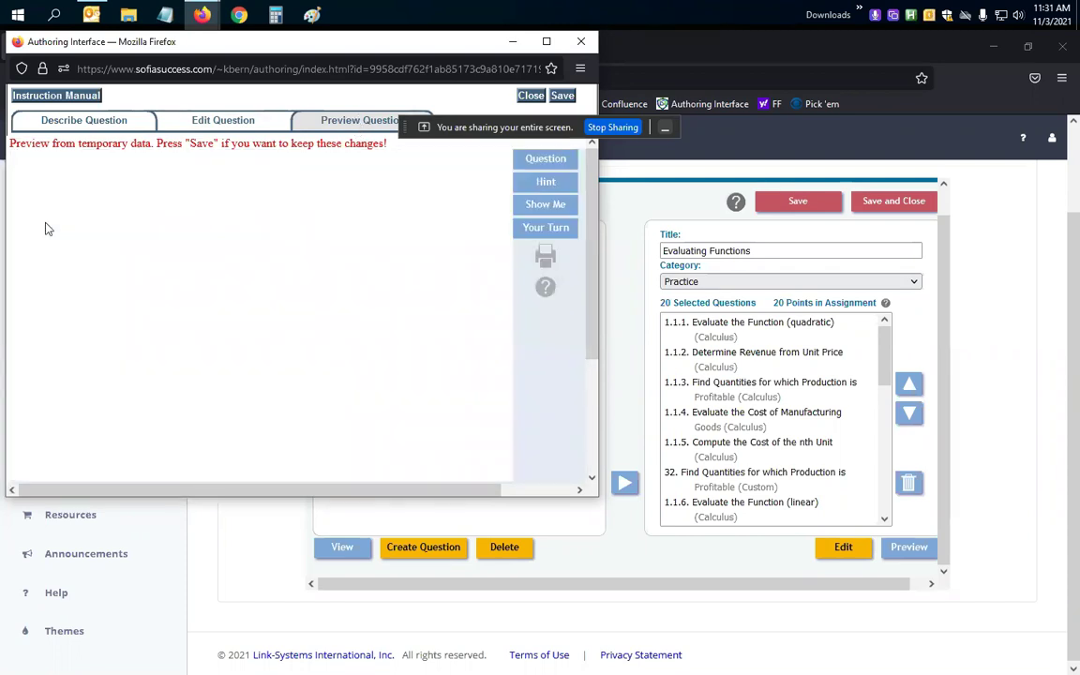
pyautogui.click(37, 210)
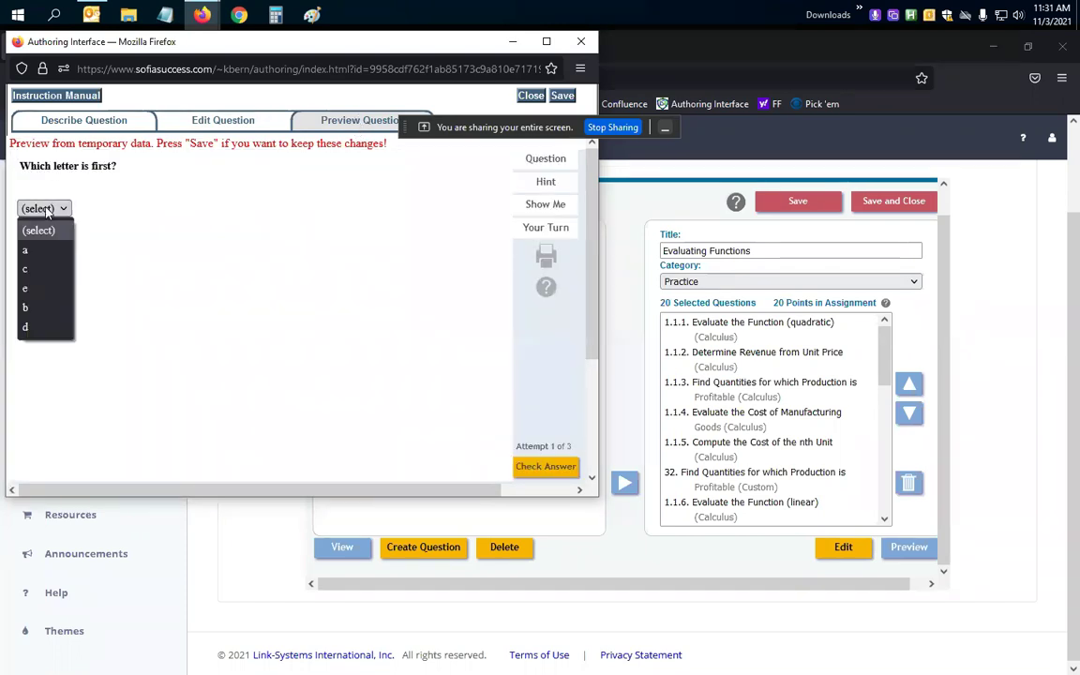
pyautogui.click(352, 125)
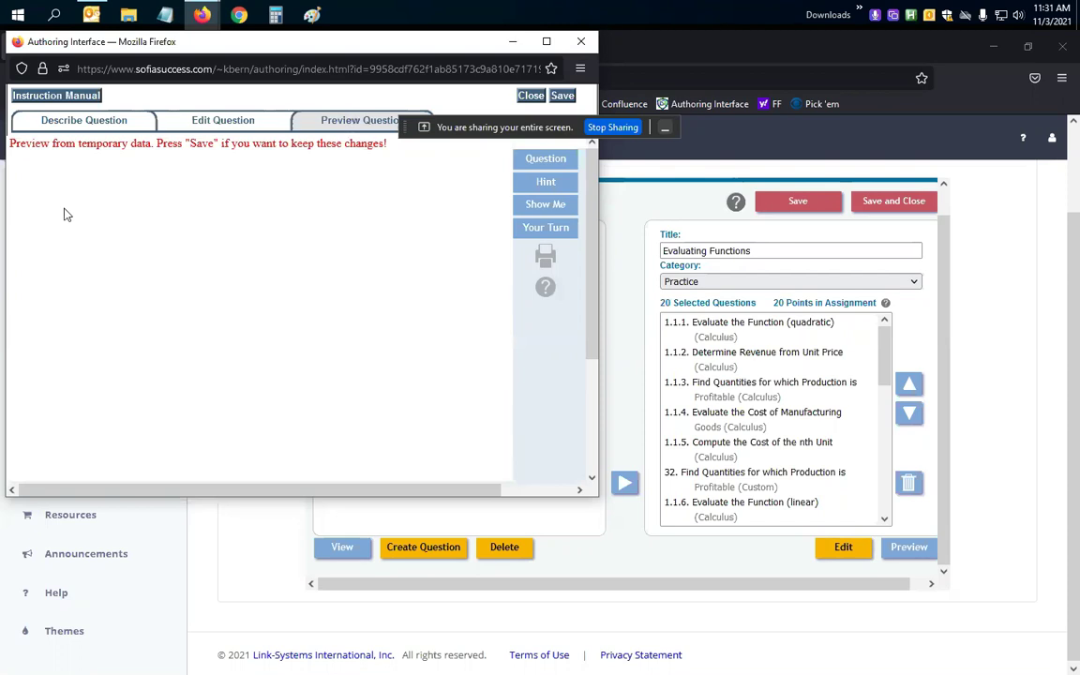
pyautogui.click(53, 207)
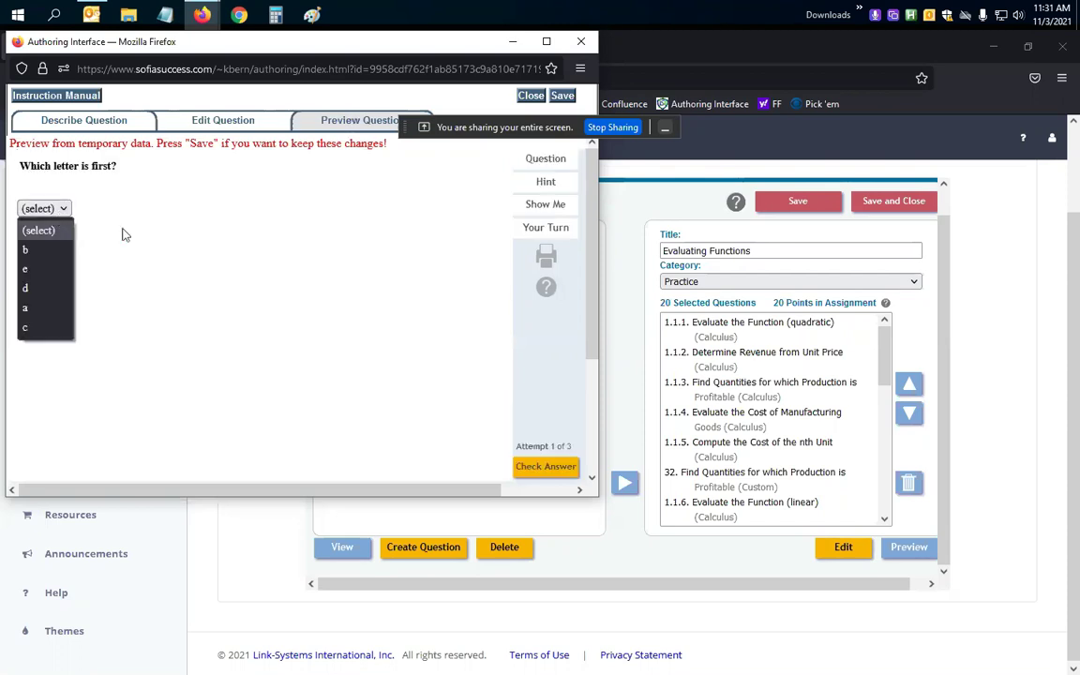
pyautogui.click(37, 308)
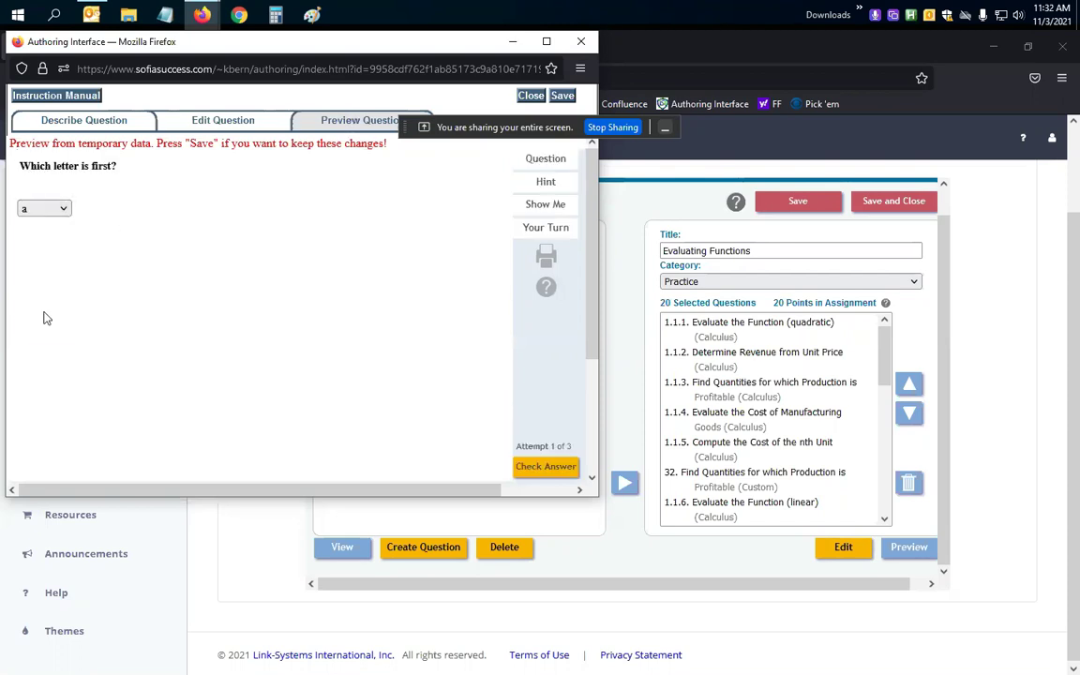
pyautogui.click(545, 466)
# Step: Change the question's answer type to Answer Palette and open its content for editing
pyautogui.doubleClick(139, 122)
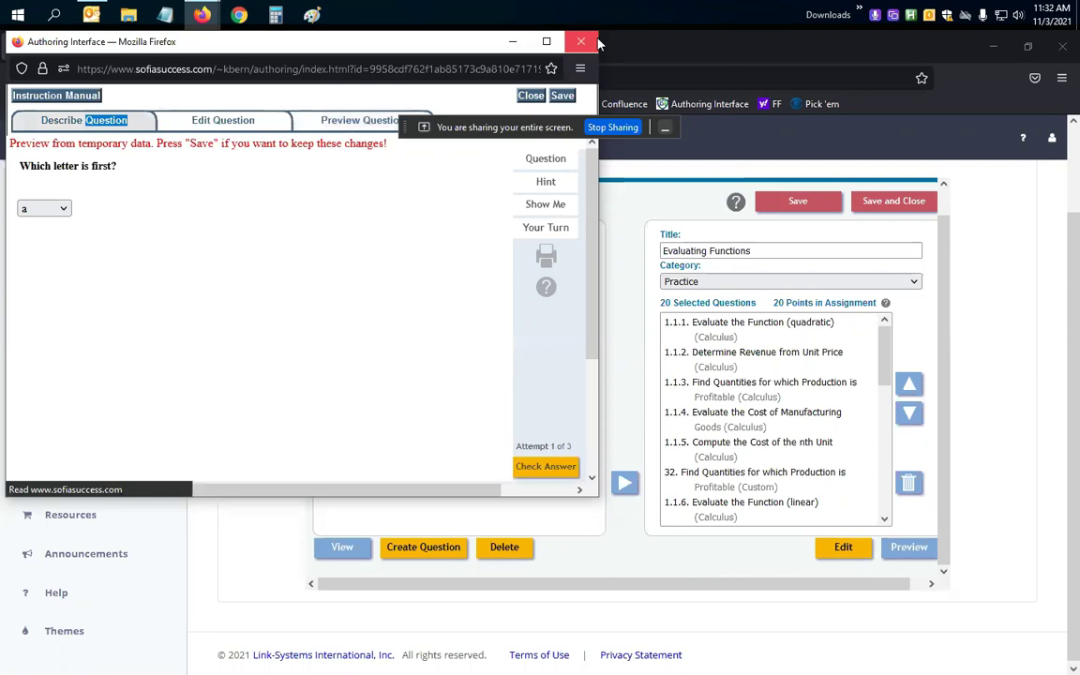
pyautogui.click(173, 194)
pyautogui.moveTo(251, 252); pyautogui.dragTo(245, 369)
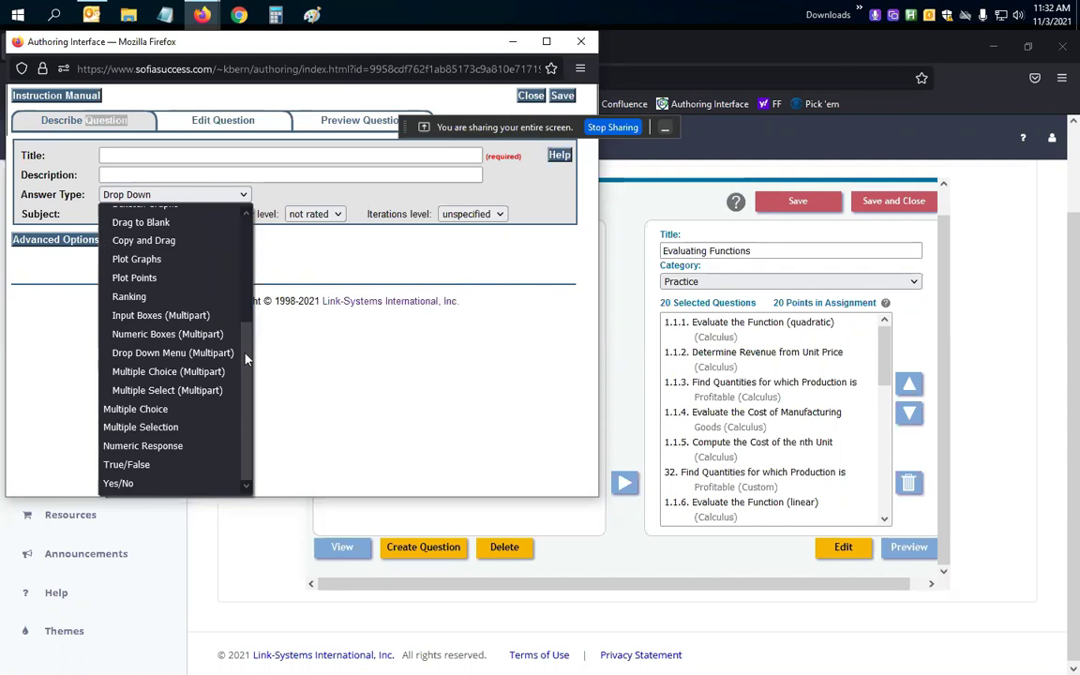
pyautogui.moveTo(246, 356); pyautogui.dragTo(251, 199)
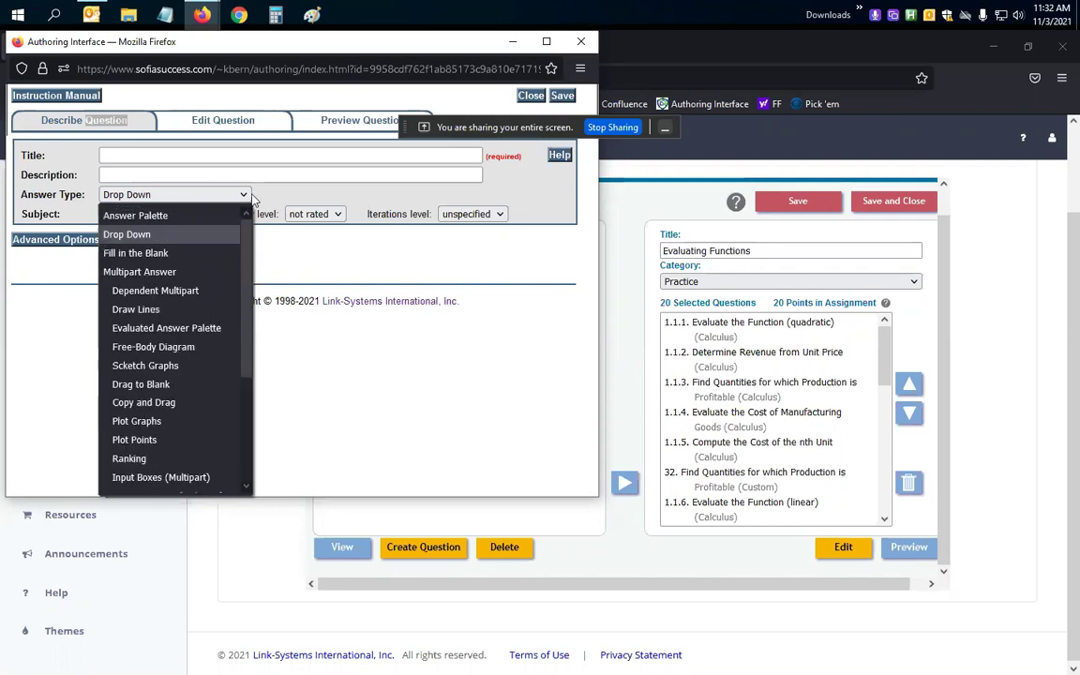
pyautogui.click(161, 216)
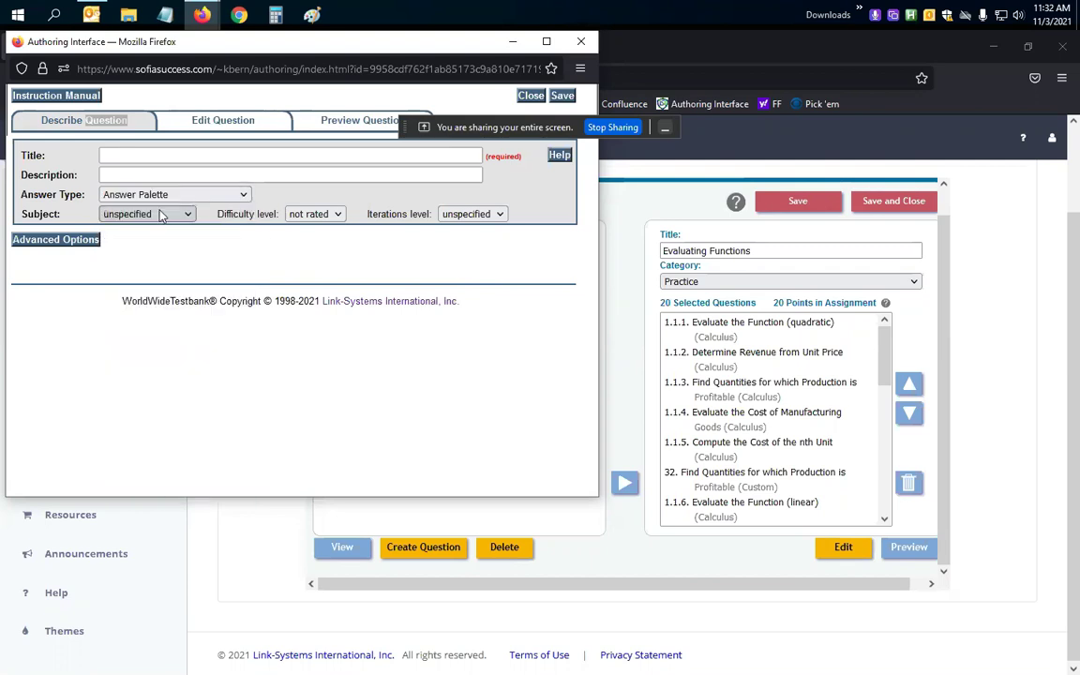
pyautogui.click(215, 123)
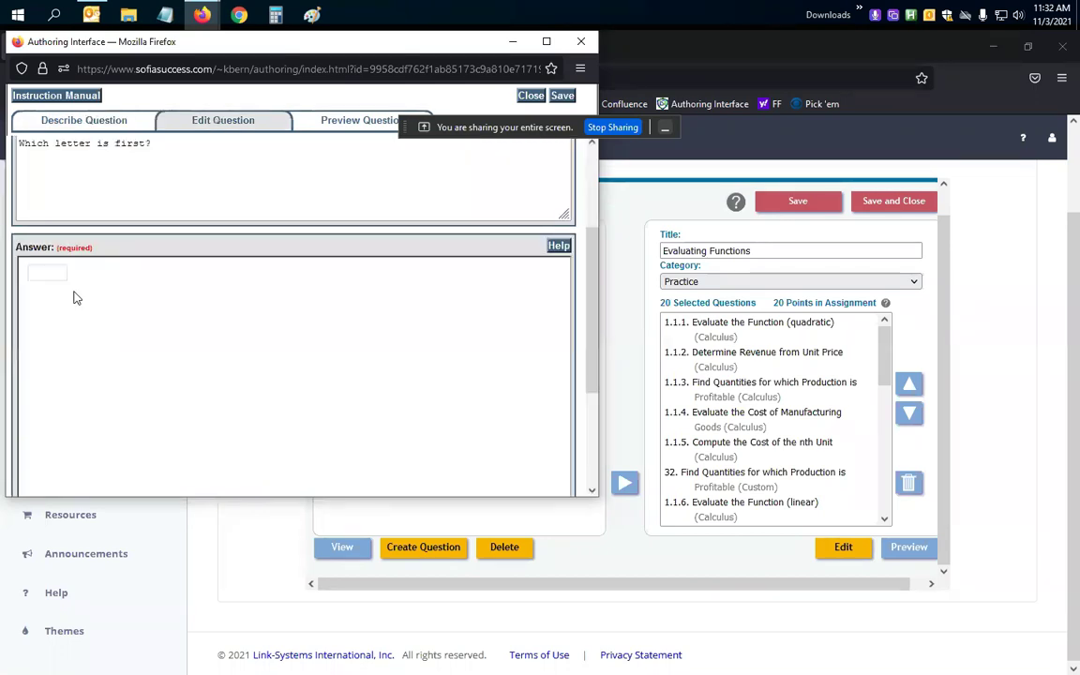
# Step: Open the math keypad for the empty answer field and move it to the middle of the answer area
pyautogui.click(76, 298)
pyautogui.moveTo(535, 390); pyautogui.dragTo(289, 307)
pyautogui.scroll(-1, 393, 334)
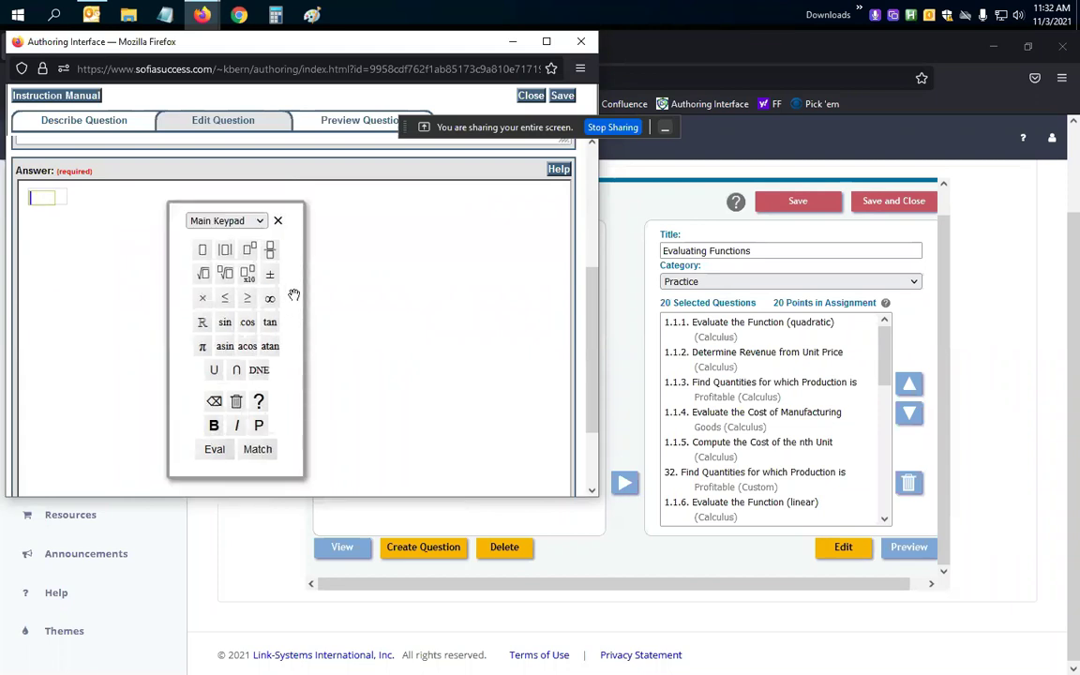
pyautogui.click(256, 449)
pyautogui.click(45, 203)
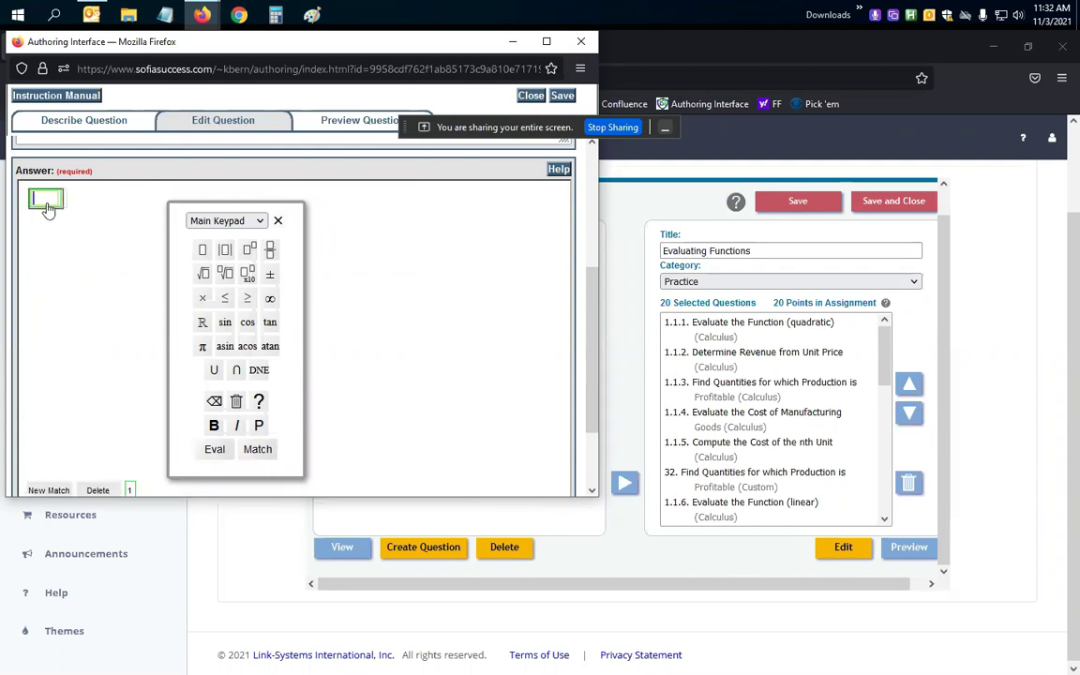
pyautogui.click(272, 253)
pyautogui.write('1')
pyautogui.press('Down')
pyautogui.write('2')
pyautogui.press('Right')
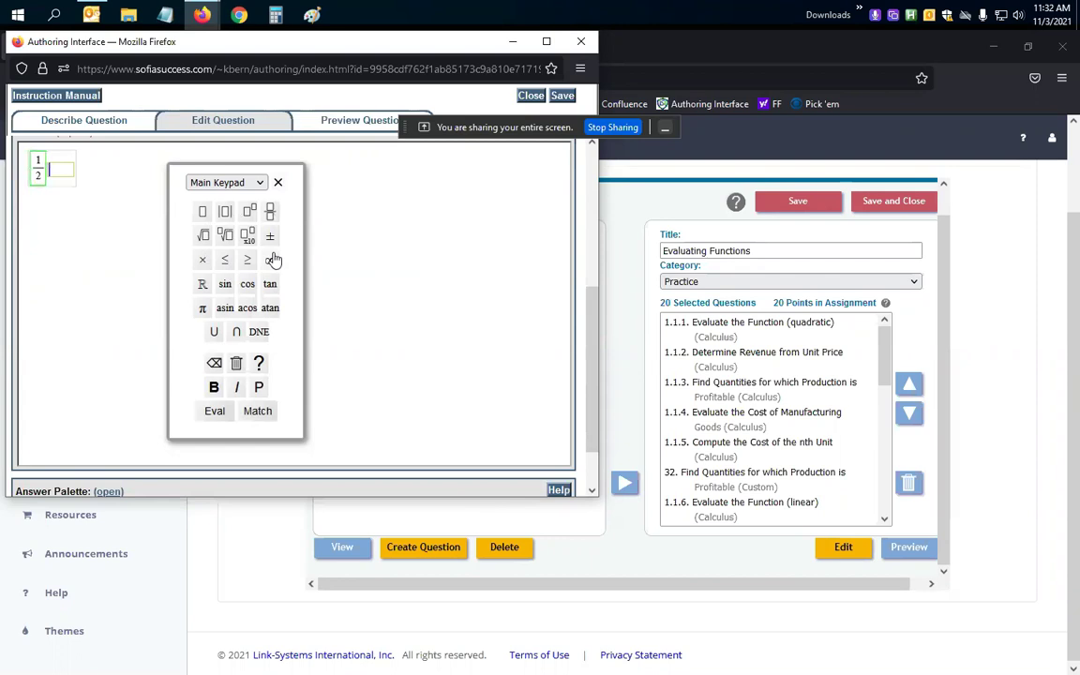
pyautogui.write('+')
pyautogui.press('BackSpace')
pyautogui.write('=2/4')
pyautogui.click(236, 363)
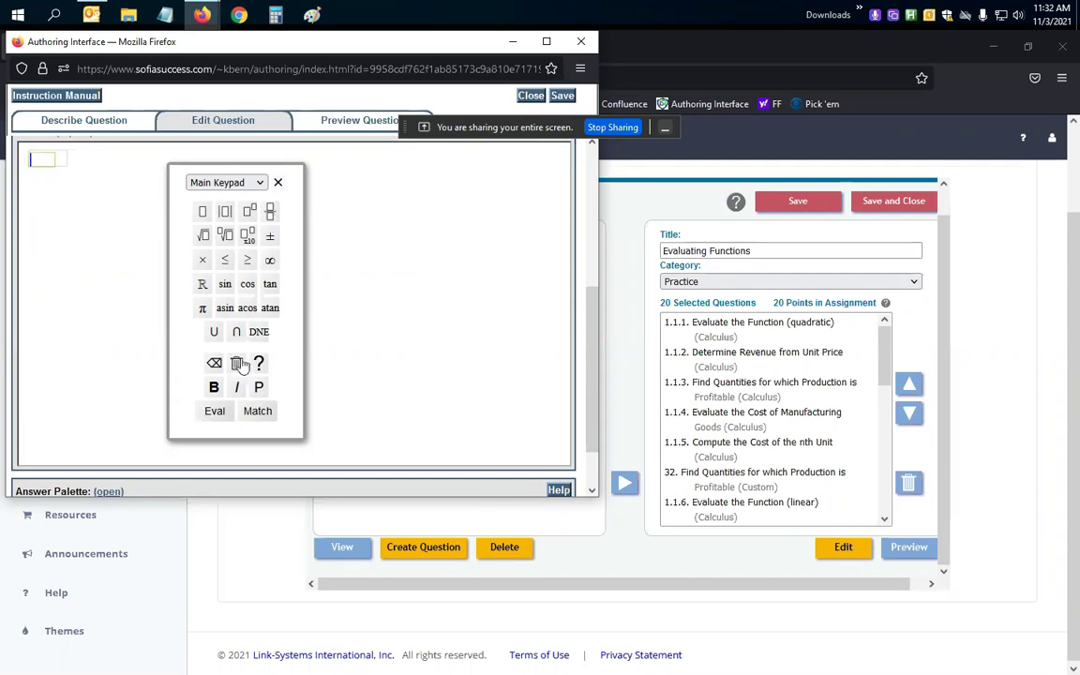
# Step: Enter the fraction 2/4 followed by an equals sign and a match answer of 1/2, and close the keypad
pyautogui.write('2/4')
pyautogui.press('Right')
pyautogui.write('=')
pyautogui.click(262, 410)
pyautogui.write('1/2')
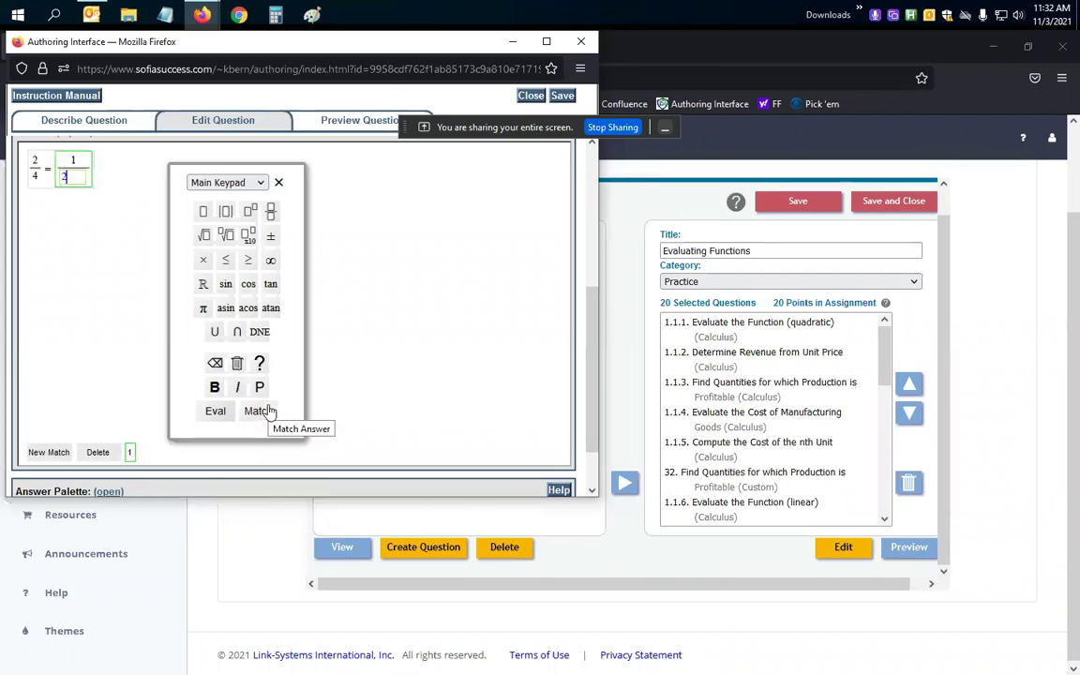
pyautogui.click(278, 183)
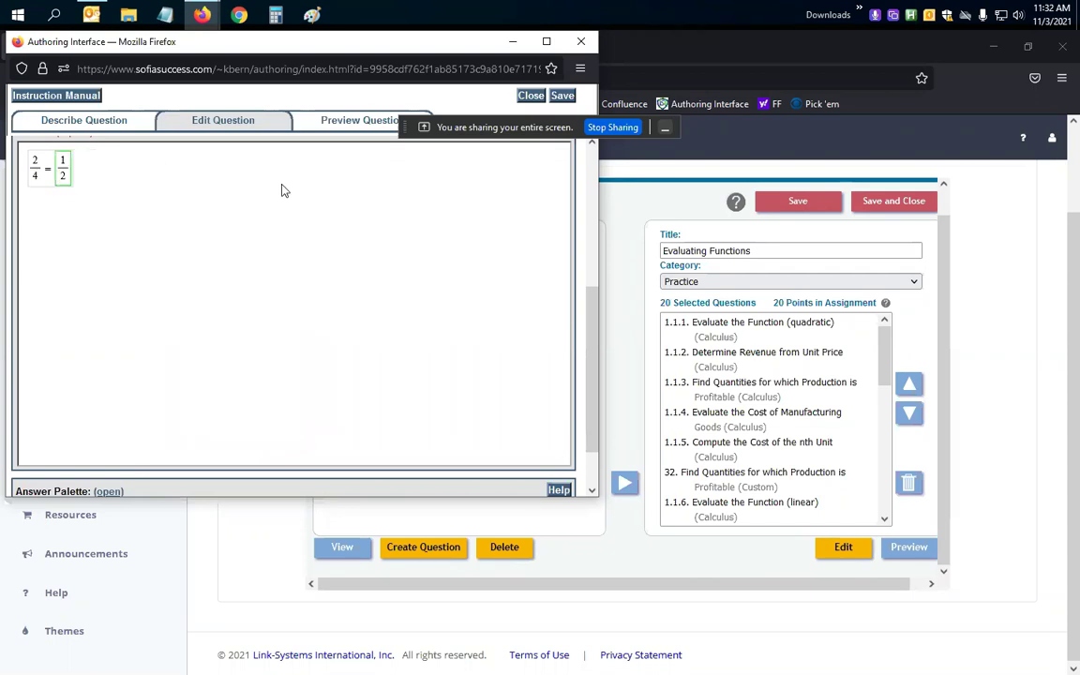
# Step: Replace the question text with "Simplify the fraction."
pyautogui.scroll(5, 285, 190)
pyautogui.moveTo(150, 297); pyautogui.dragTo(5, 294)
pyautogui.write('Simplify the fraction.')
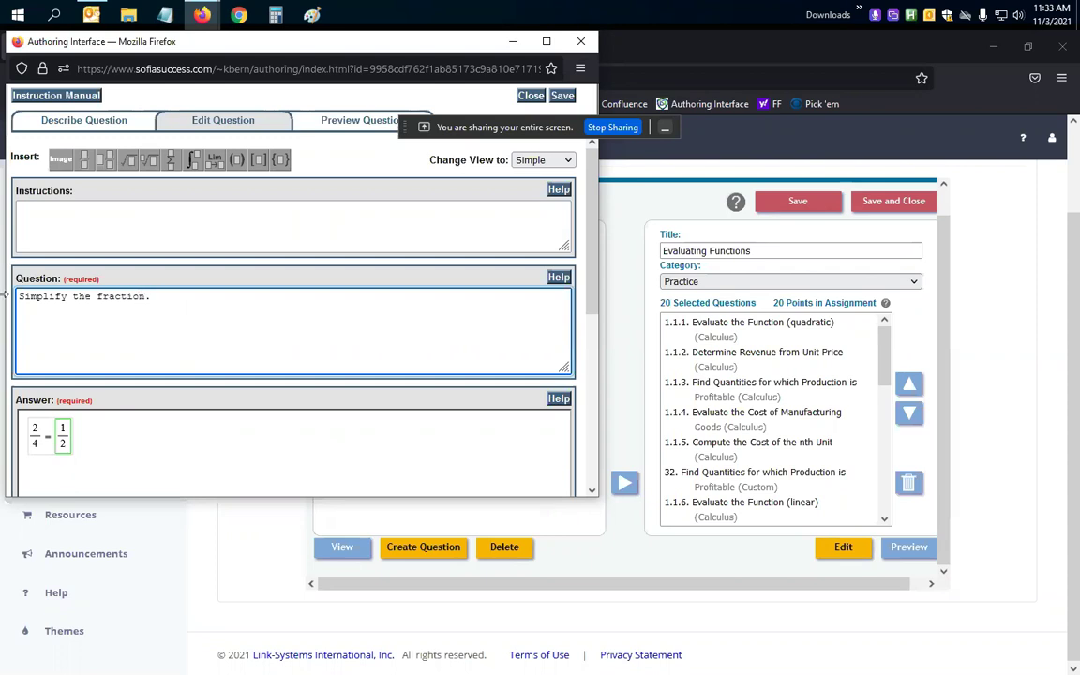
# Step: Preview the fraction question in a maximized window and submit 1/2 as the answer
pyautogui.click(369, 124)
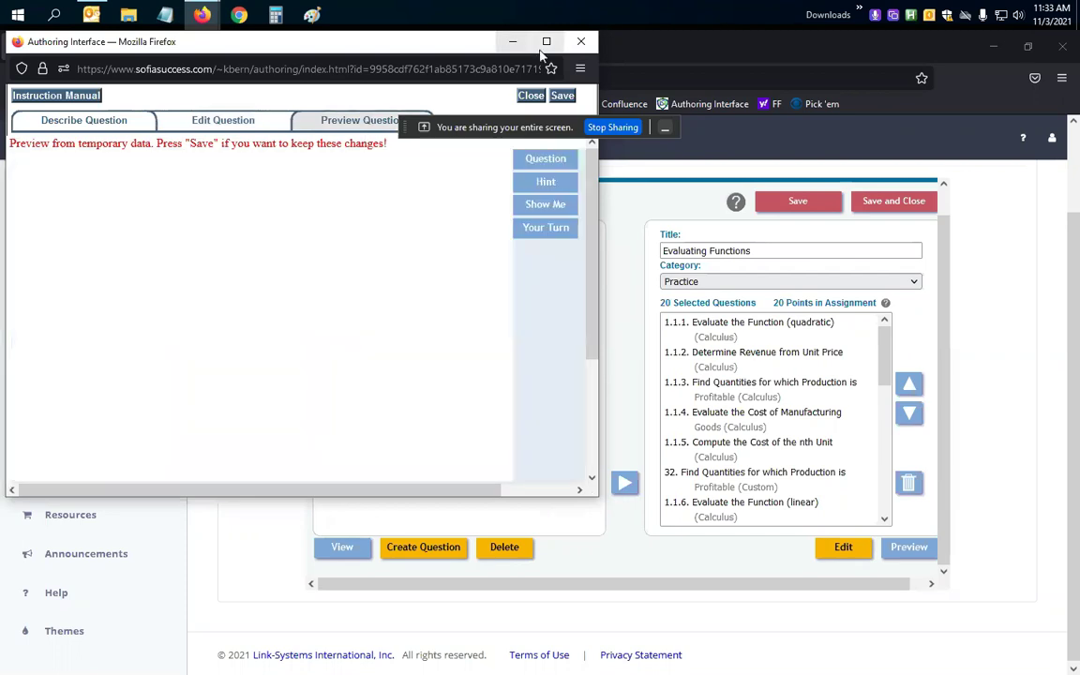
pyautogui.click(547, 41)
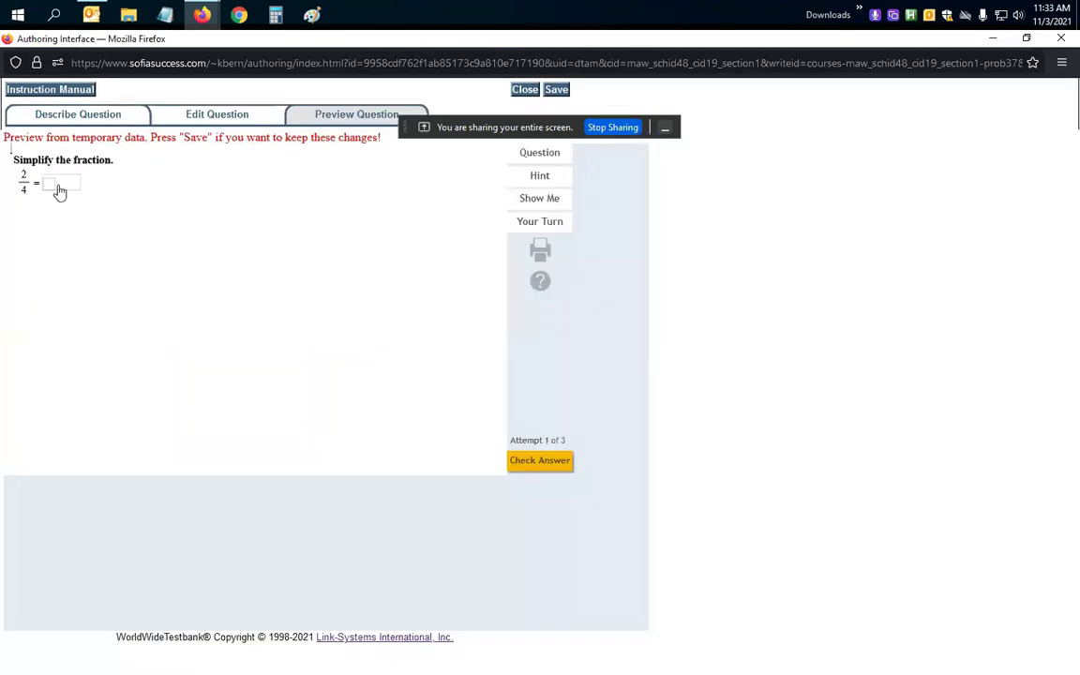
pyautogui.click(55, 184)
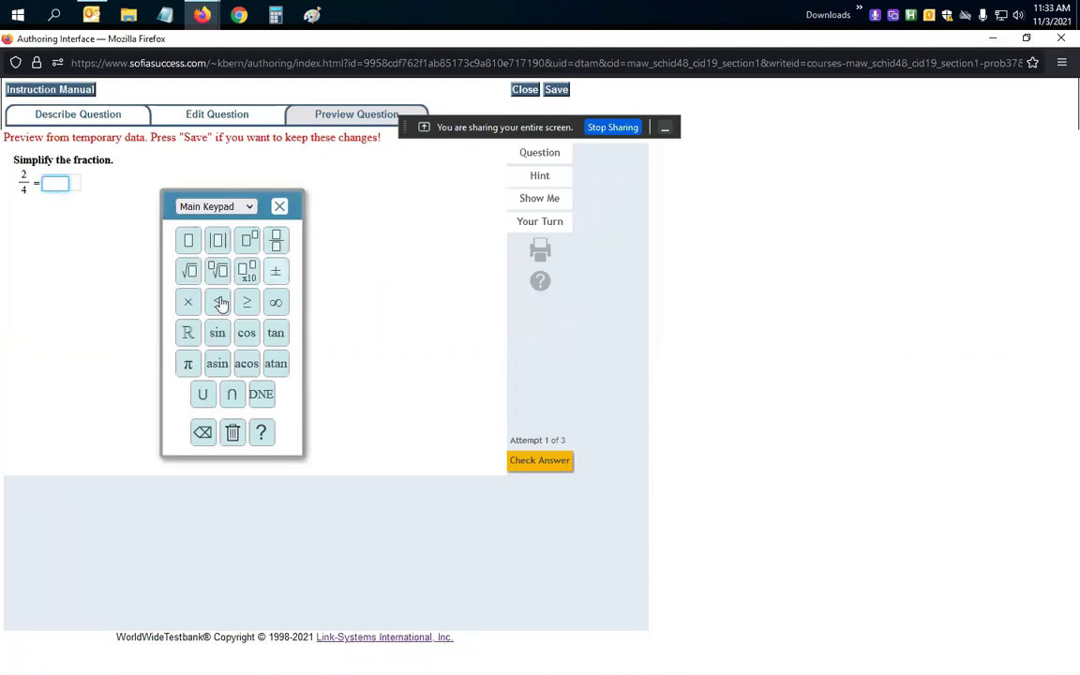
pyautogui.click(277, 239)
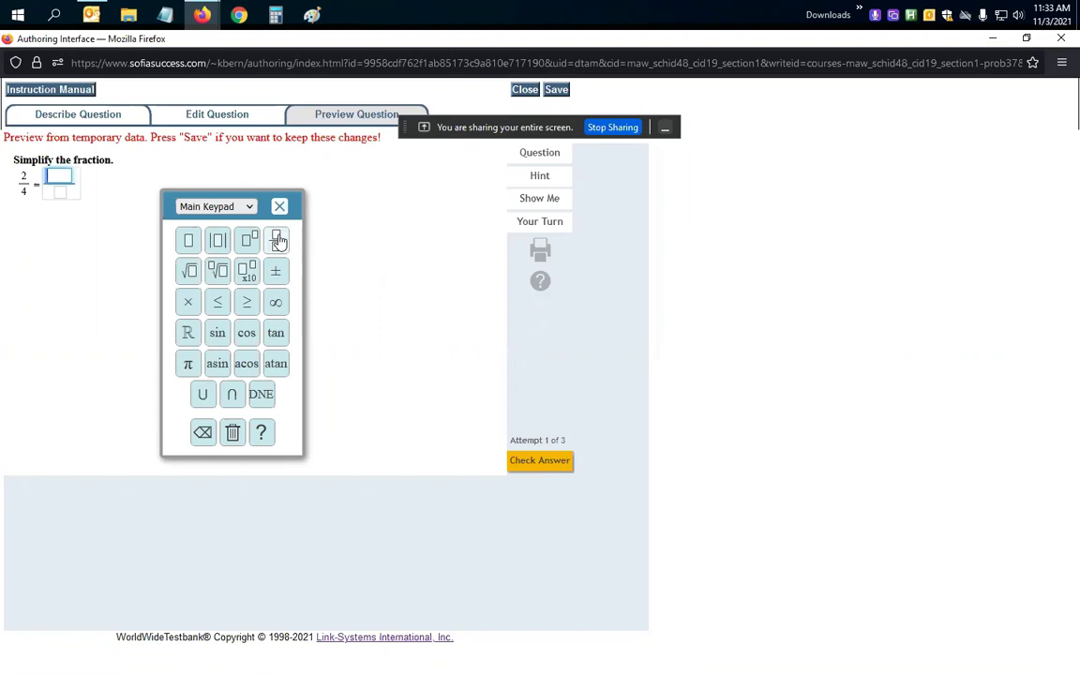
pyautogui.press('Down')
pyautogui.write('2')
pyautogui.click(549, 463)
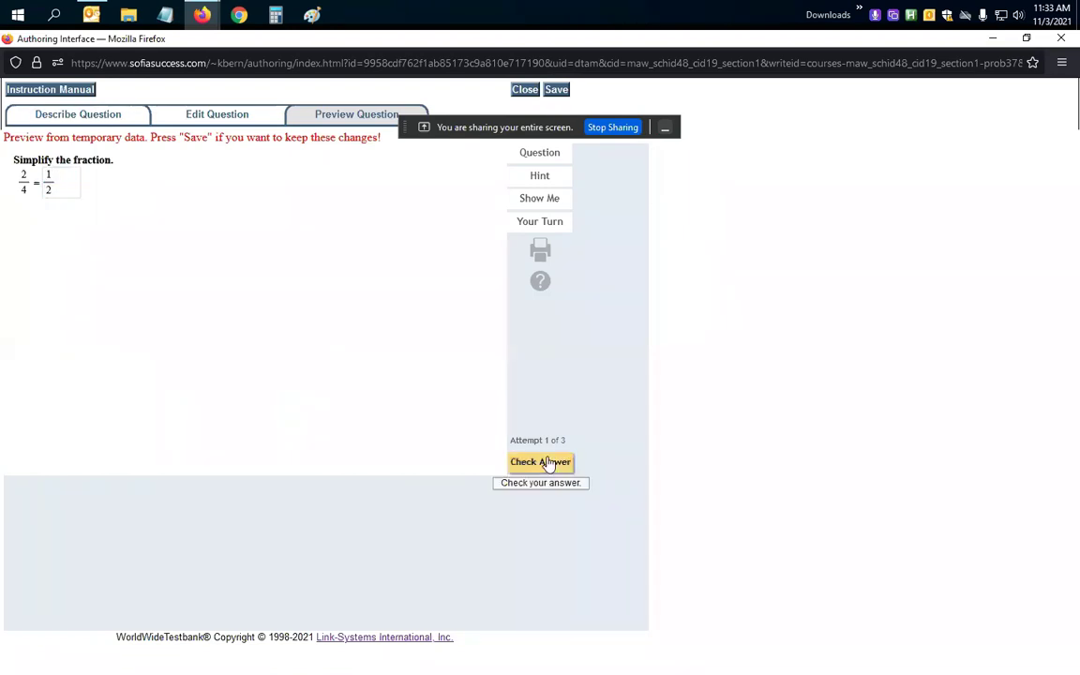
# Step: Add 0.5 as a second accepted match for the answer and close the keypad
pyautogui.click(215, 116)
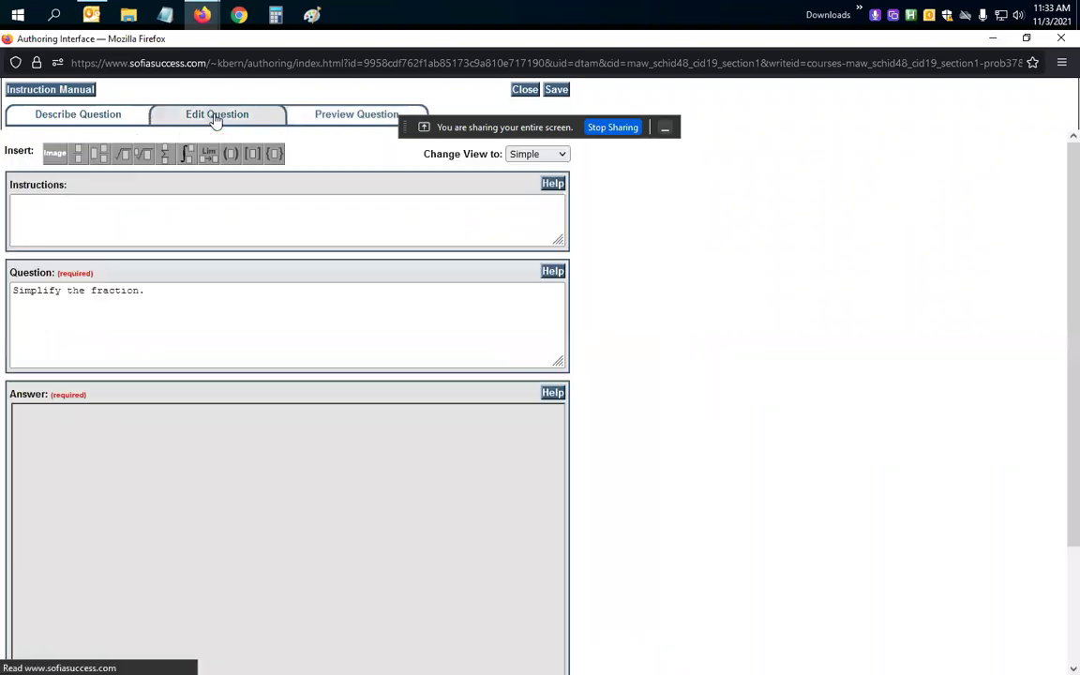
pyautogui.scroll(-3, 211, 419)
pyautogui.scroll(3, 211, 419)
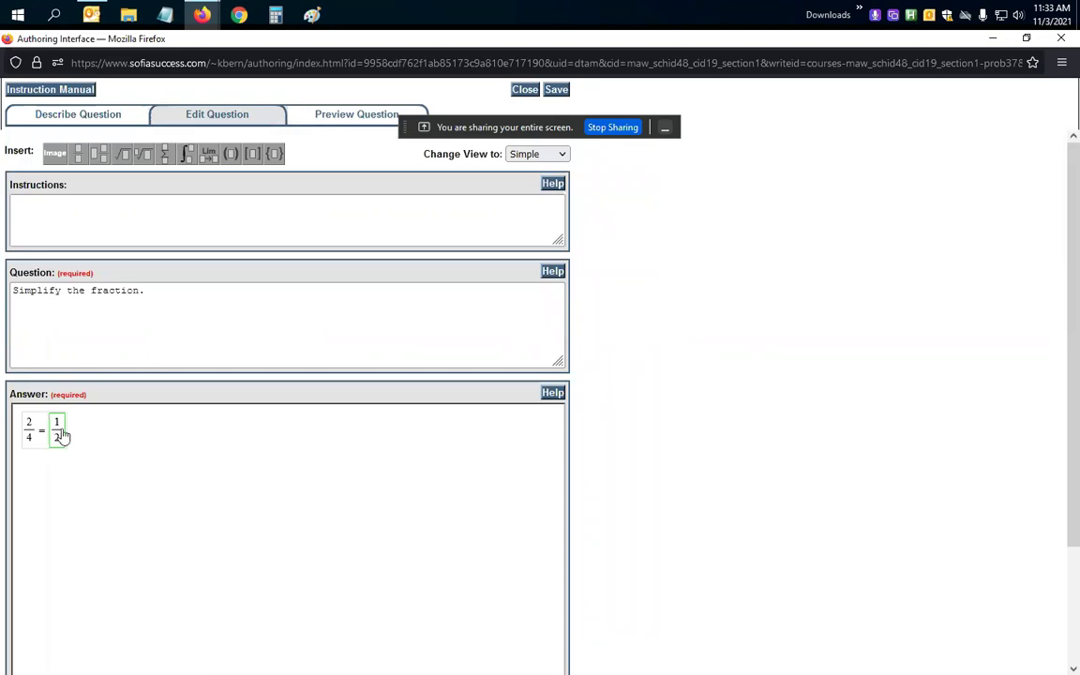
pyautogui.click(59, 434)
pyautogui.scroll(-3, 219, 334)
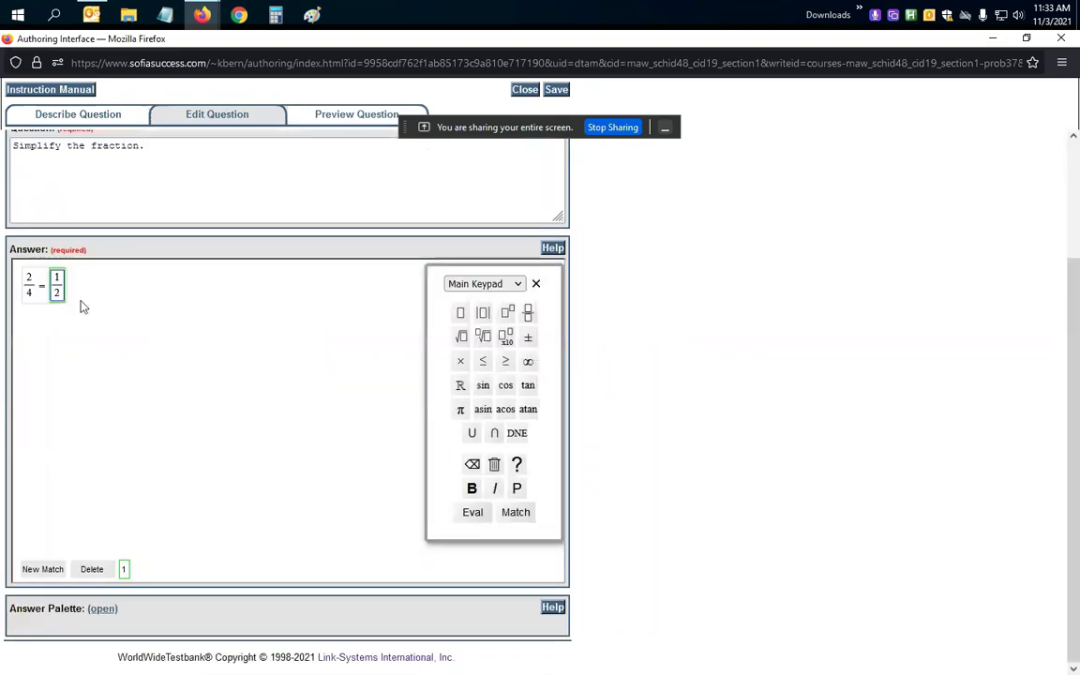
pyautogui.click(49, 574)
pyautogui.write('0.5')
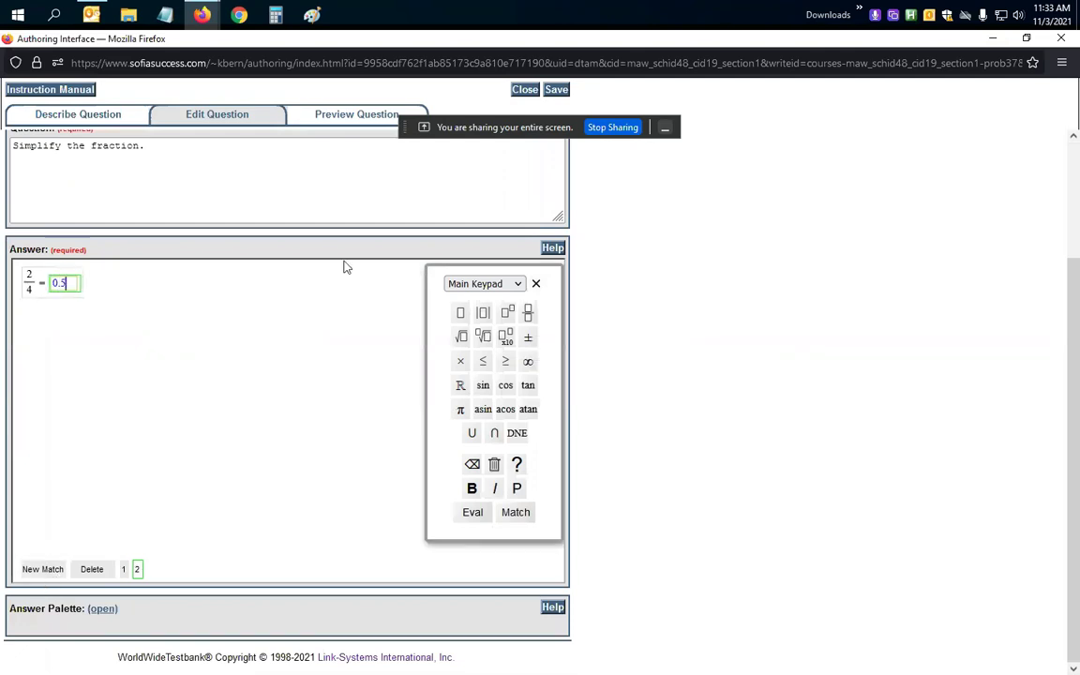
pyautogui.click(535, 283)
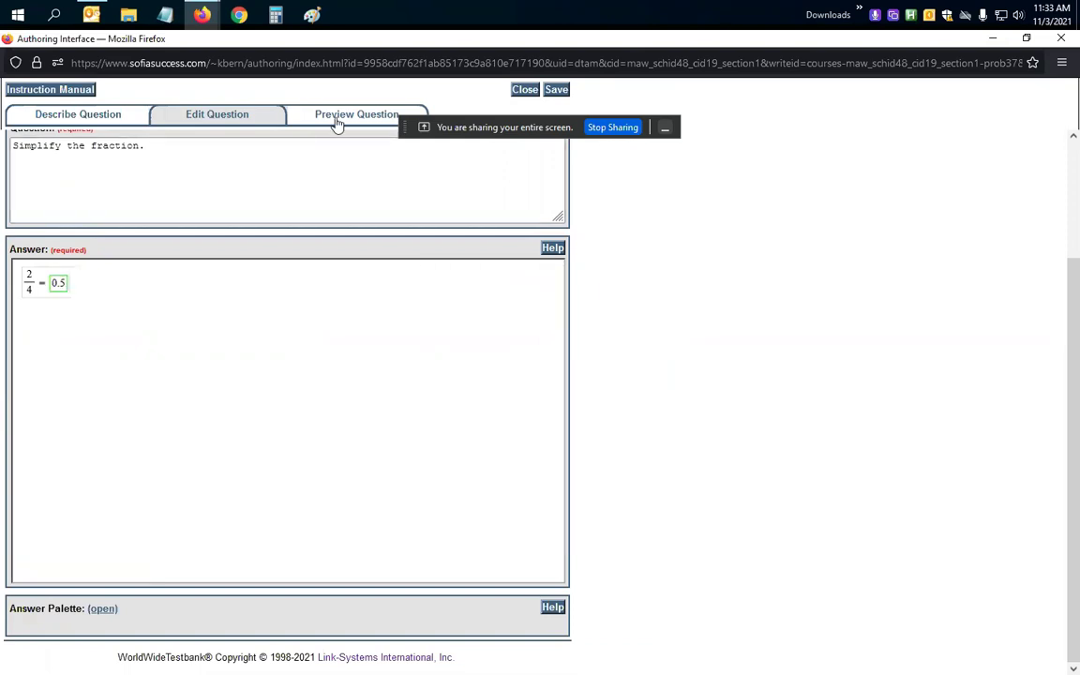
# Step: Preview the question with both accepted matches and submit the fraction 1/2 as the answer
pyautogui.click(337, 120)
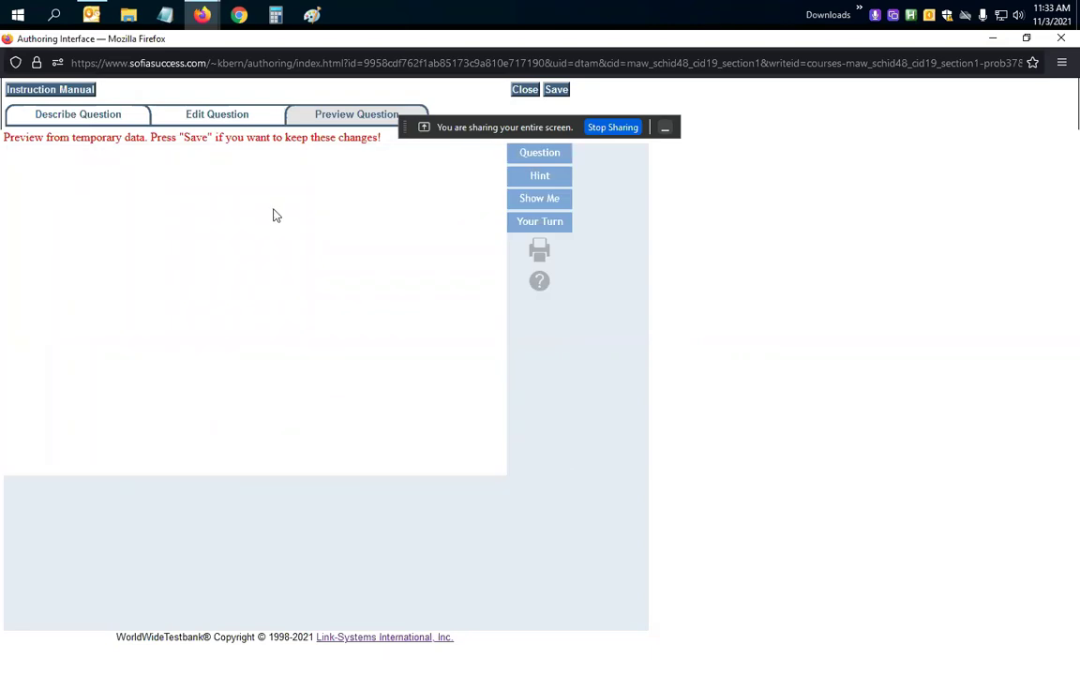
pyautogui.click(58, 182)
pyautogui.write('1')
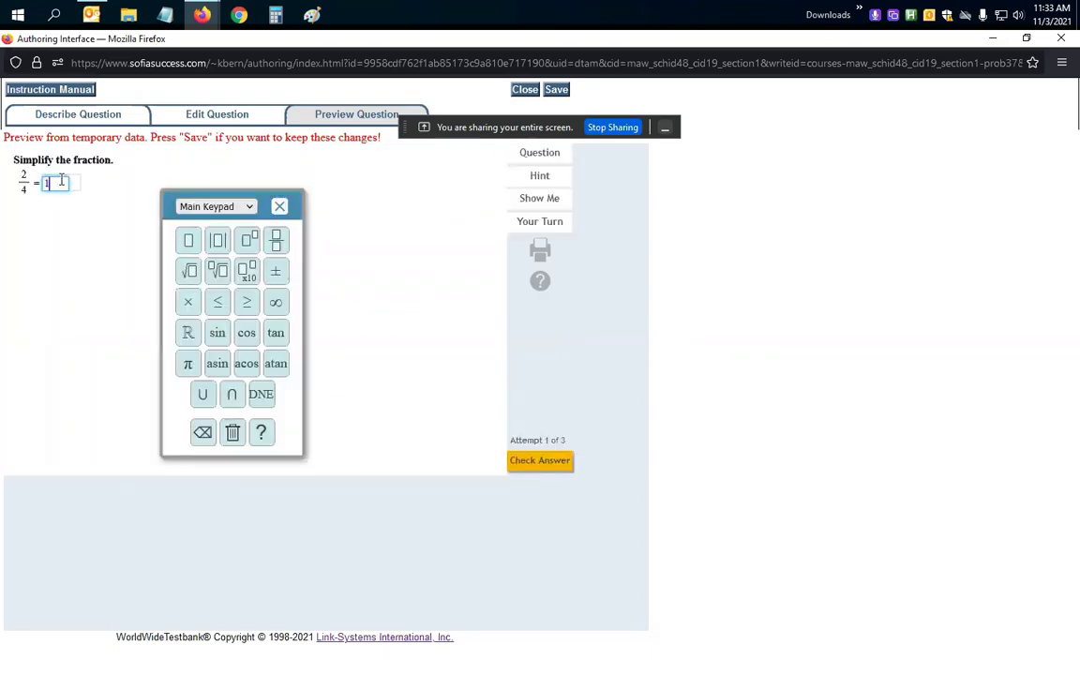
pyautogui.write('/2')
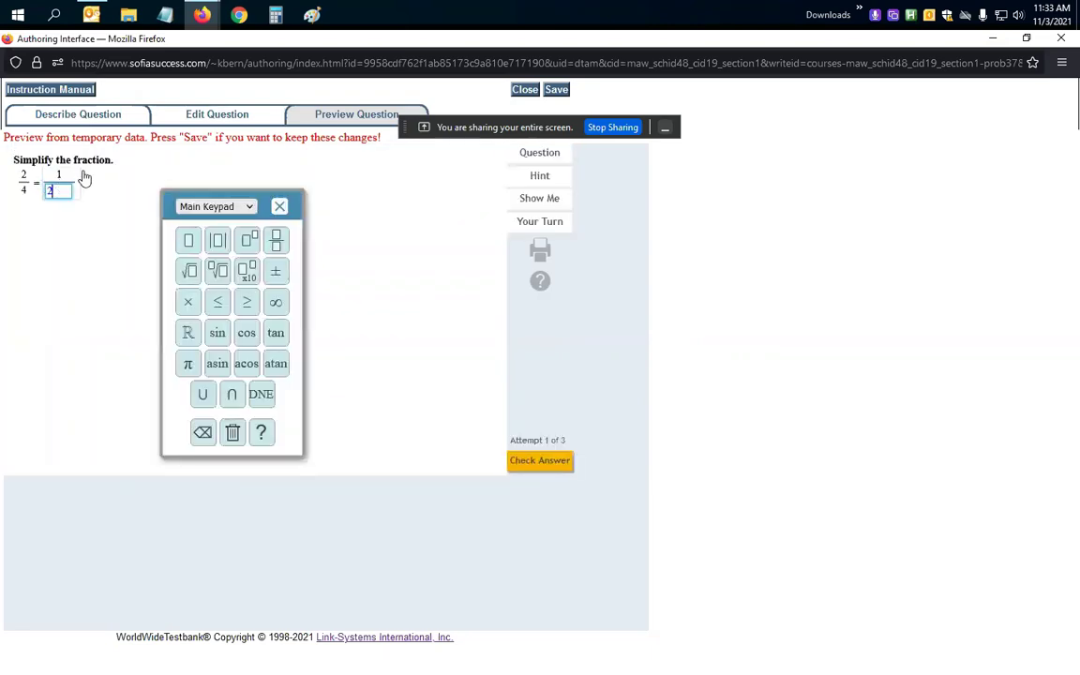
pyautogui.click(279, 206)
pyautogui.click(537, 461)
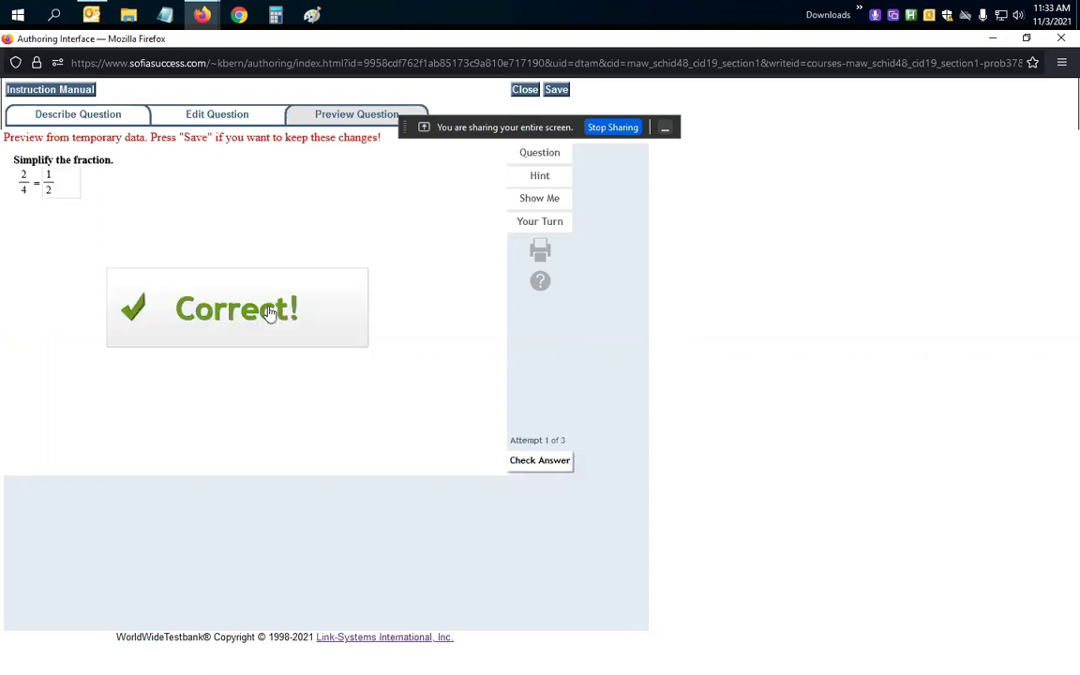
# Step: Clear the answer in the preview and submit the decimal 0.5 instead
pyautogui.click(59, 192)
pyautogui.click(232, 433)
pyautogui.write('0.5')
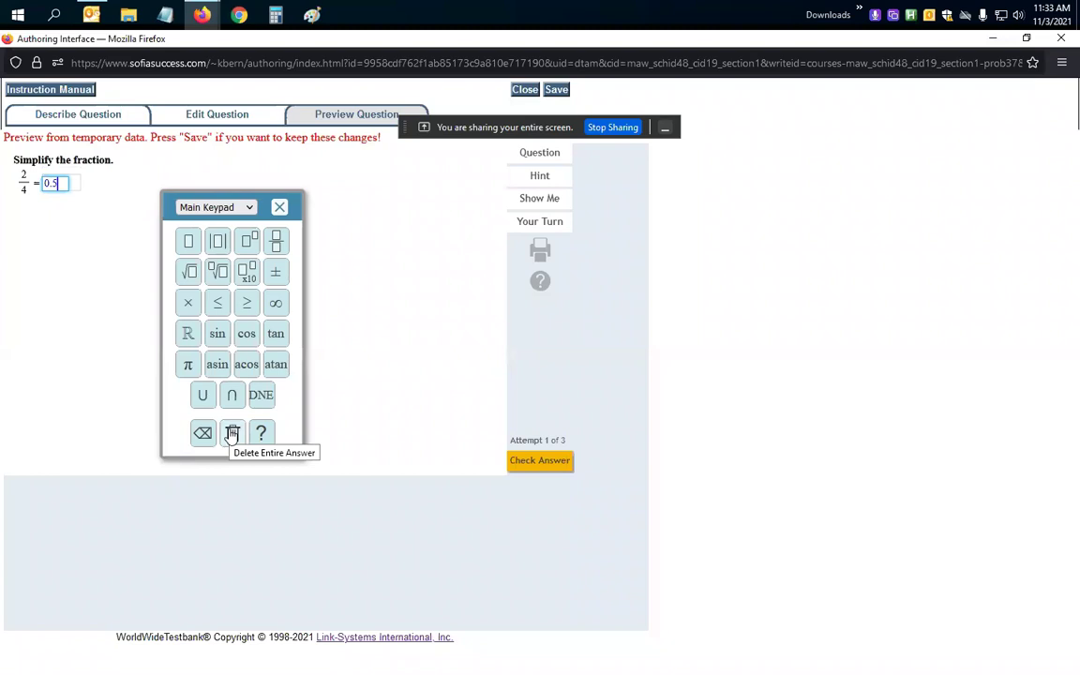
pyautogui.click(279, 206)
pyautogui.click(532, 468)
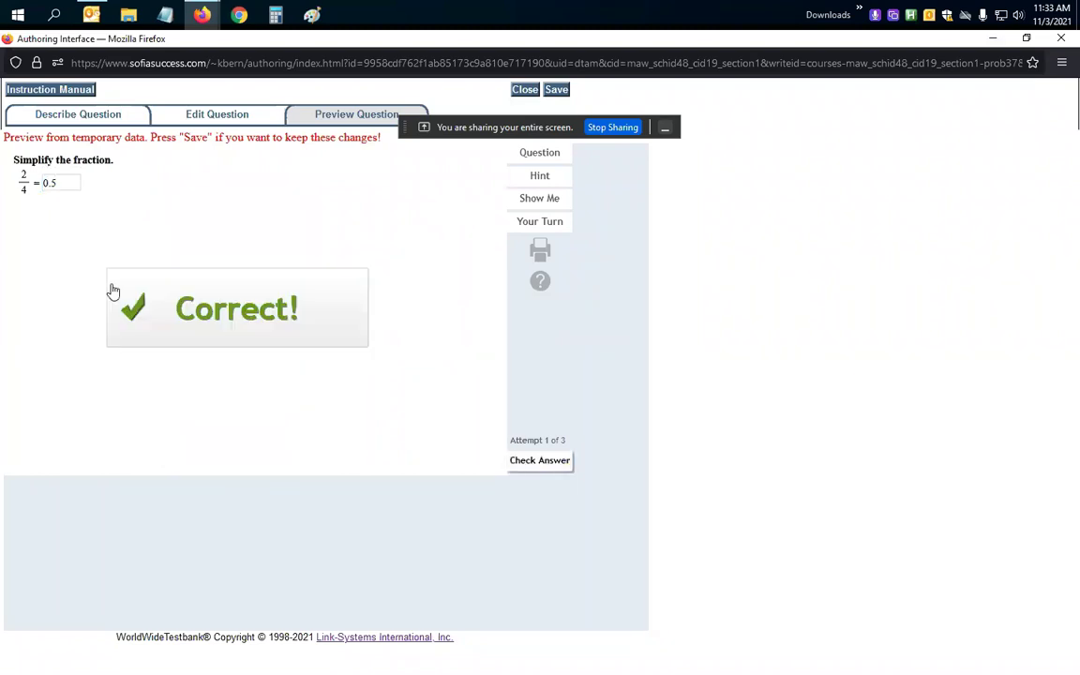
# Step: Remove the leading zero from the preview answer, submit .5, and reopen the answer keypad
pyautogui.click(51, 183)
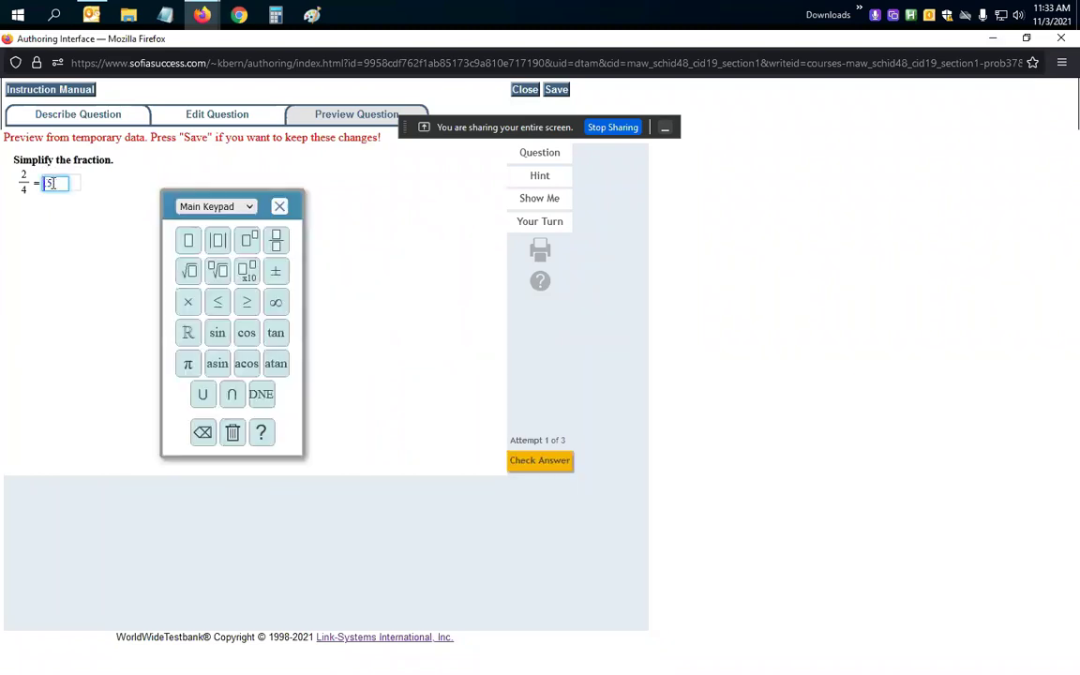
pyautogui.click(280, 206)
pyautogui.click(560, 460)
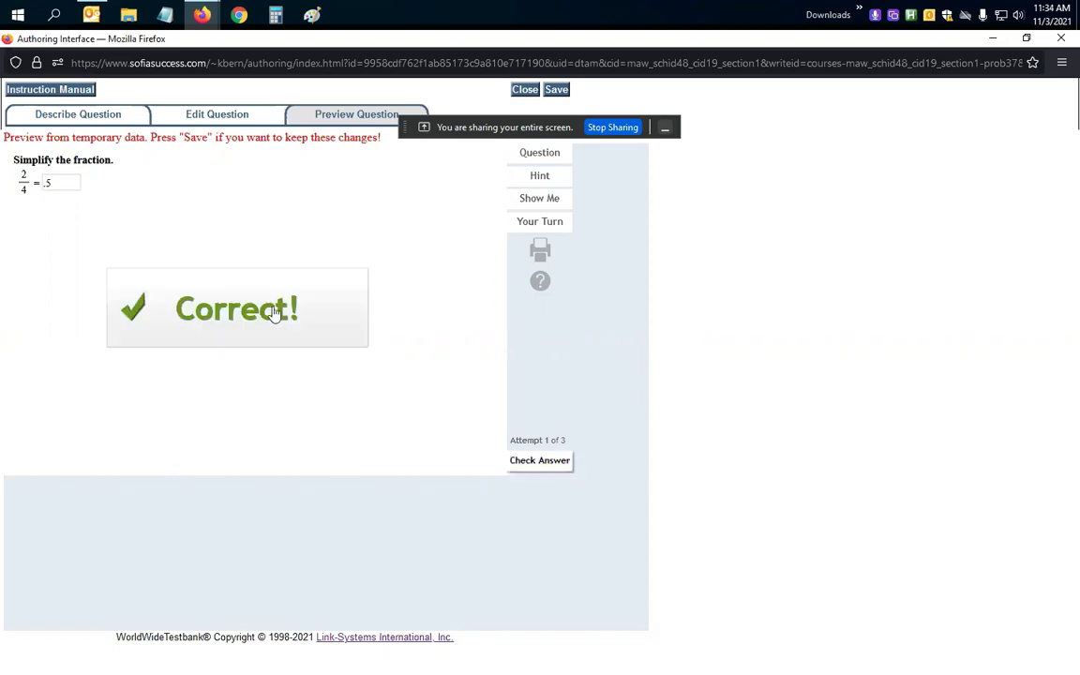
pyautogui.click(246, 281)
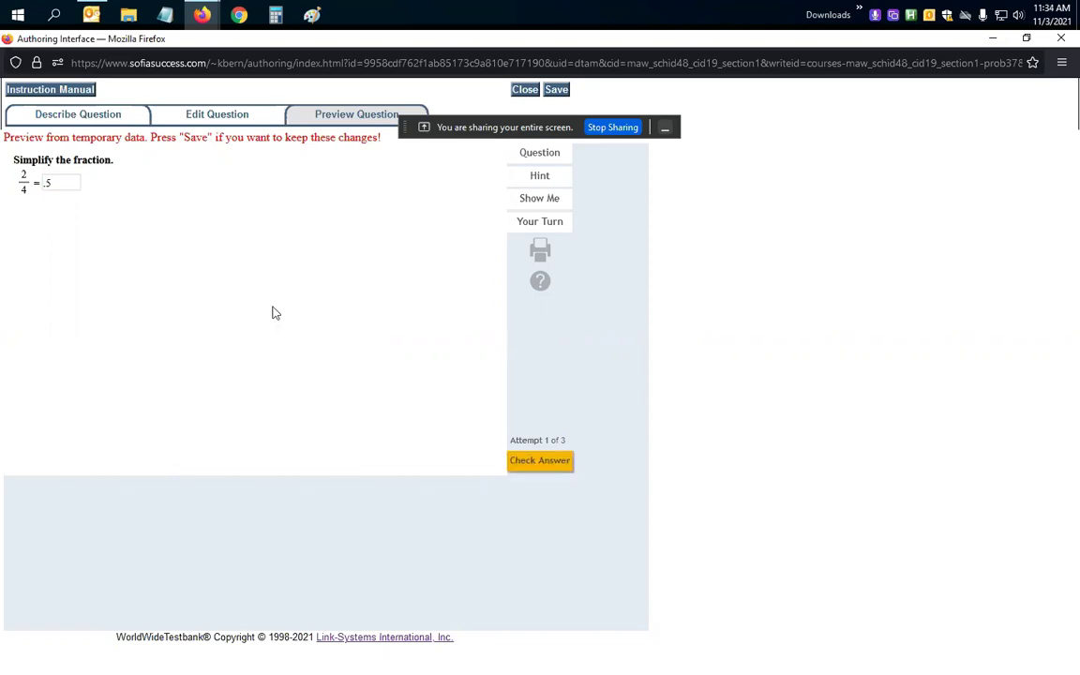
pyautogui.click(74, 187)
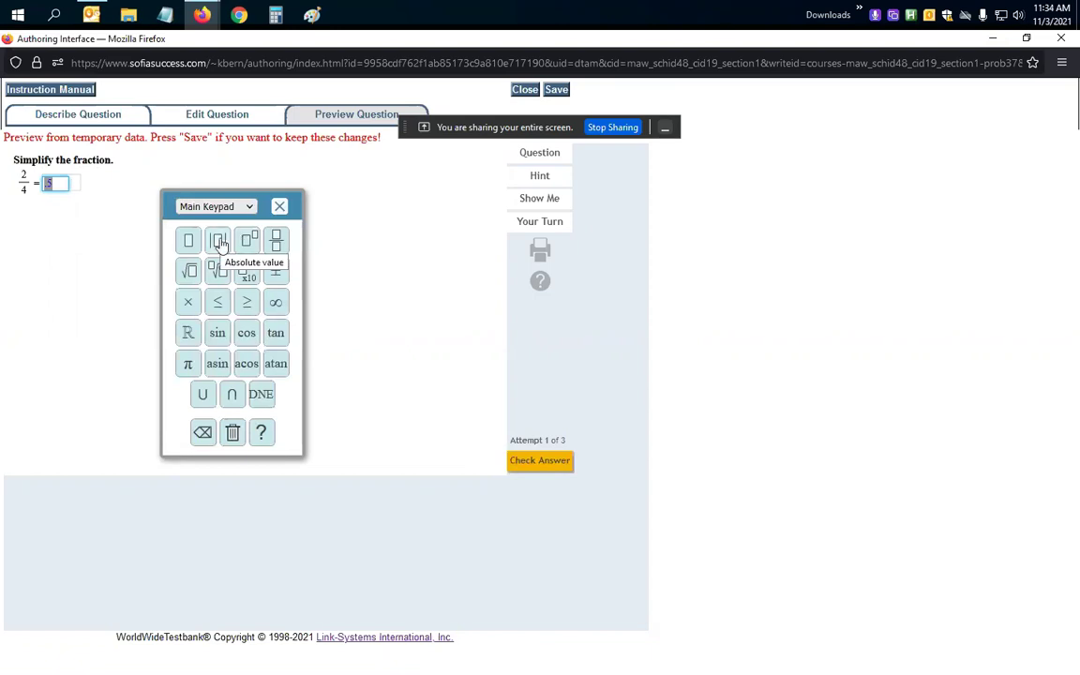
# Step: Close the preview keypad, return to editing the question, and review its question text, answer and answer palette sections
pyautogui.click(232, 119)
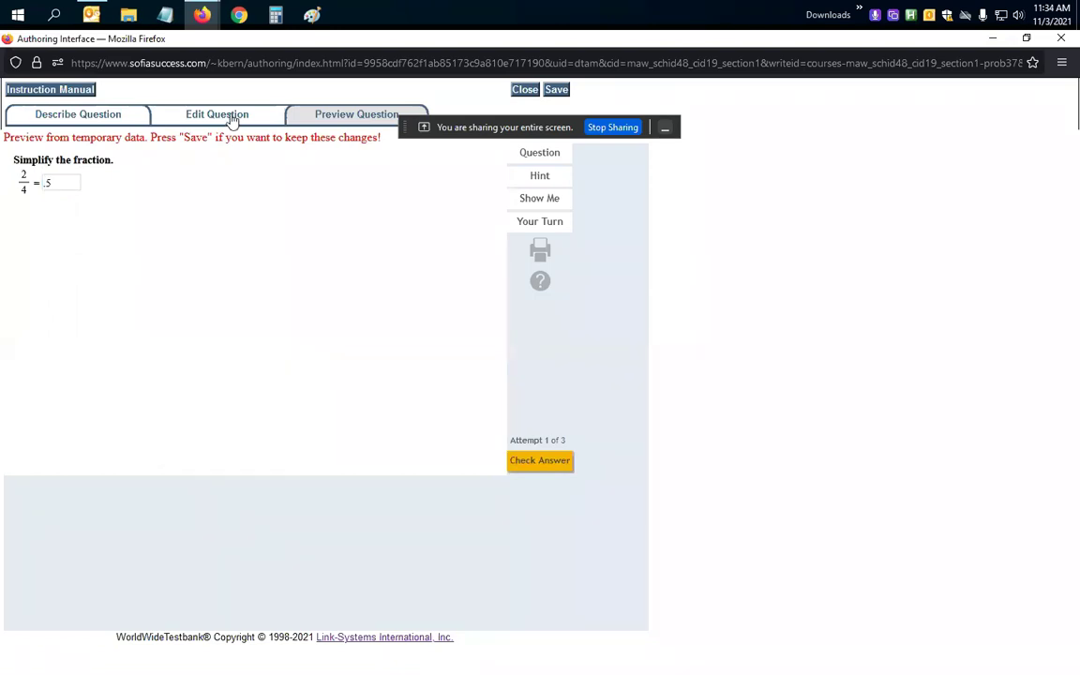
pyautogui.click(232, 119)
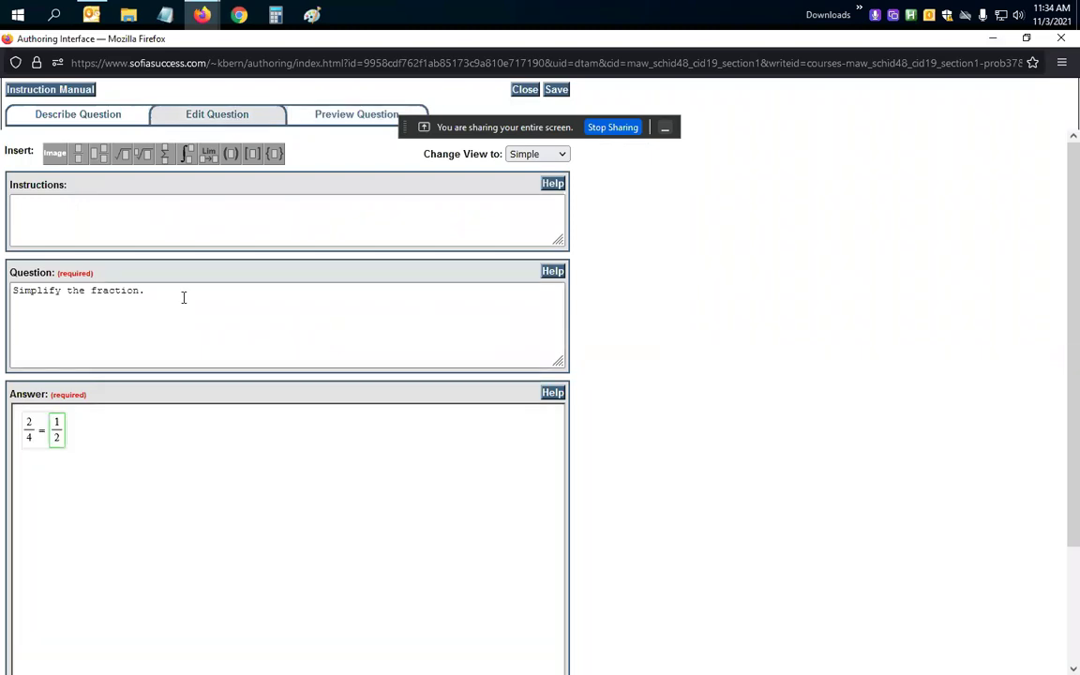
pyautogui.scroll(-3, 183, 297)
pyautogui.scroll(3, 161, 417)
pyautogui.scroll(-3, 161, 417)
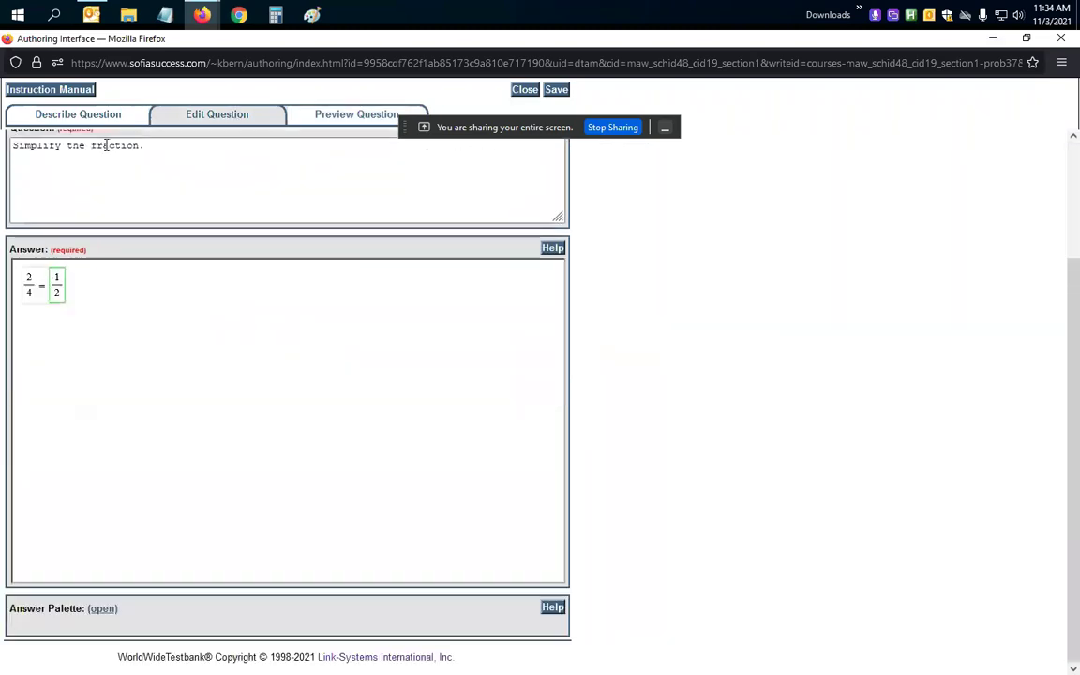
# Step: Examine the available subjects and answer types in the question's description settings without changing either one
pyautogui.click(92, 117)
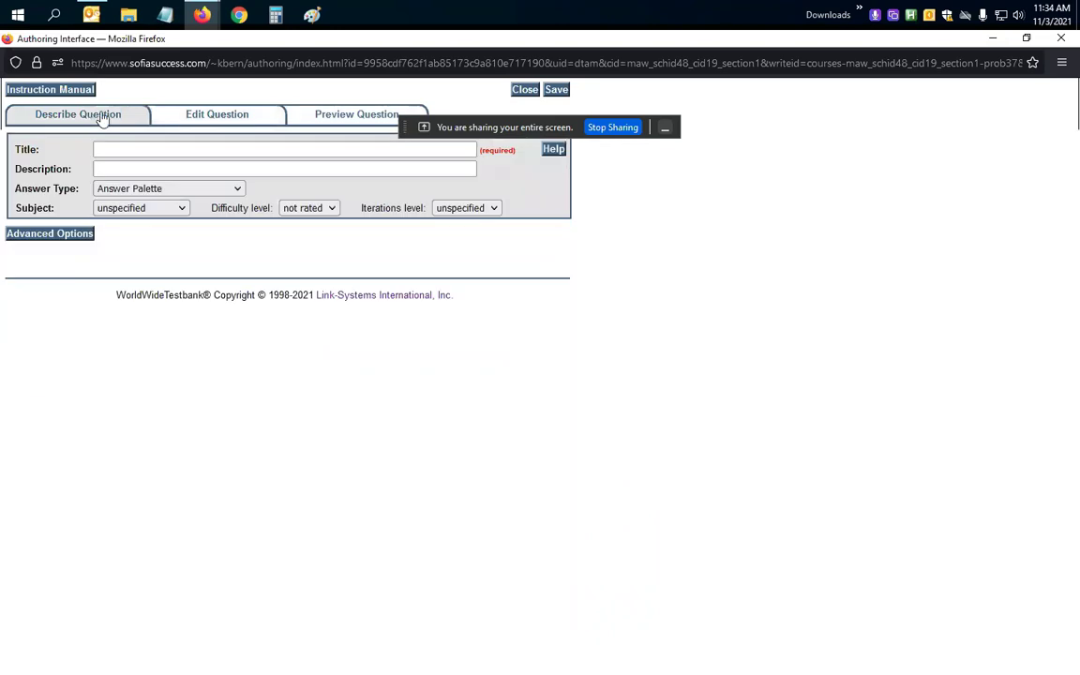
pyautogui.click(148, 209)
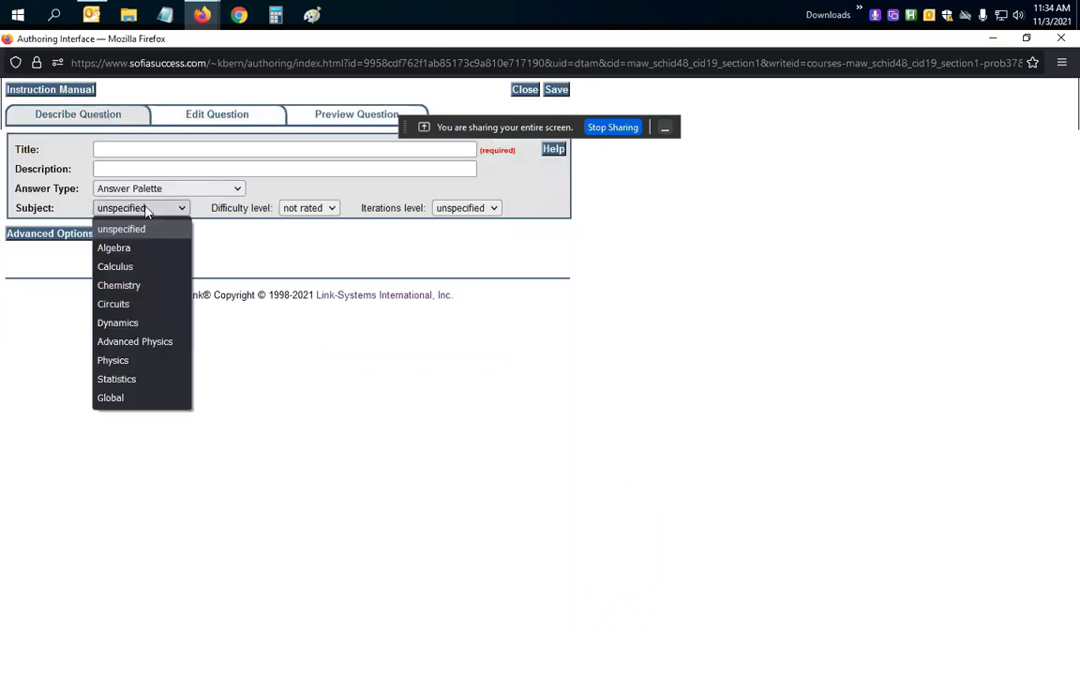
pyautogui.click(237, 247)
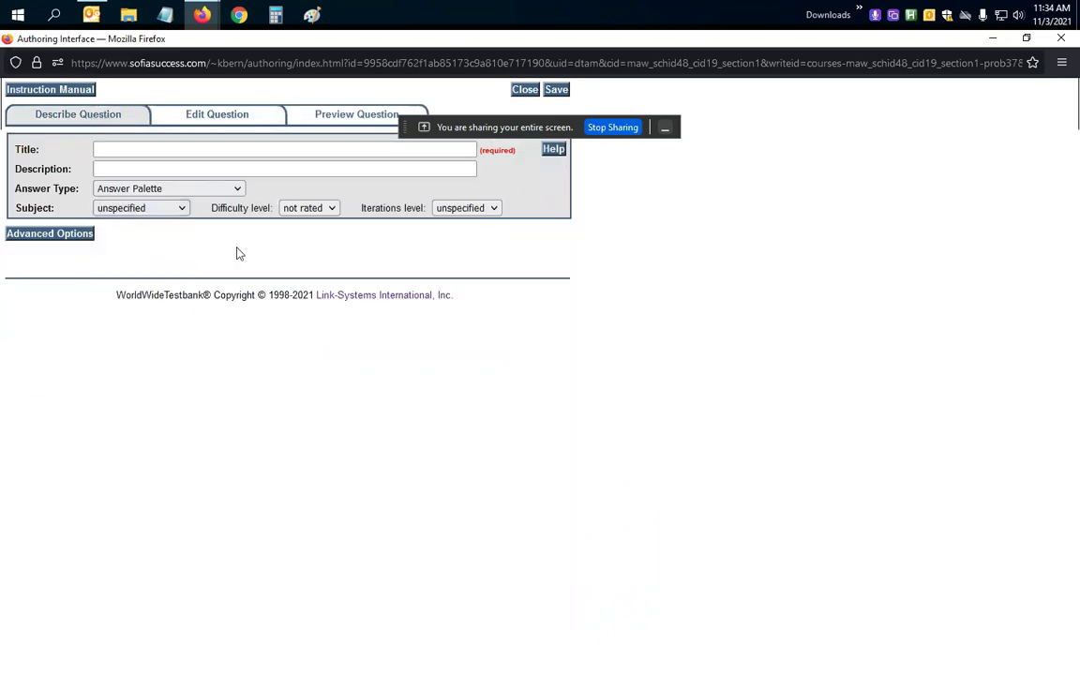
pyautogui.click(172, 196)
pyautogui.scroll(-2, 225, 309)
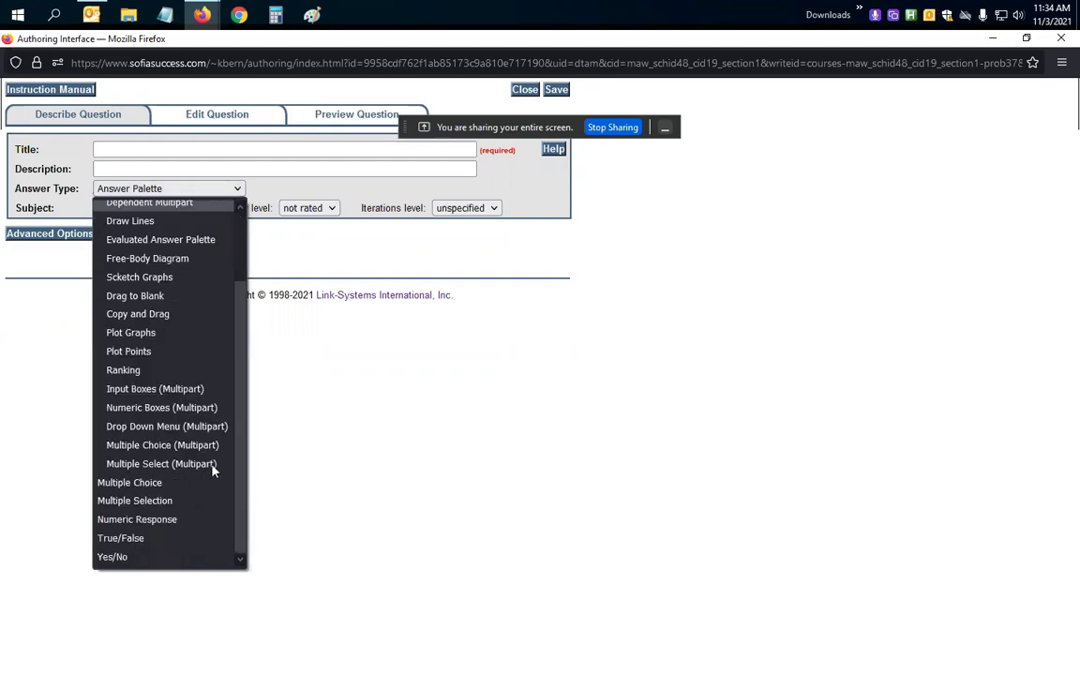
pyautogui.scroll(2, 215, 362)
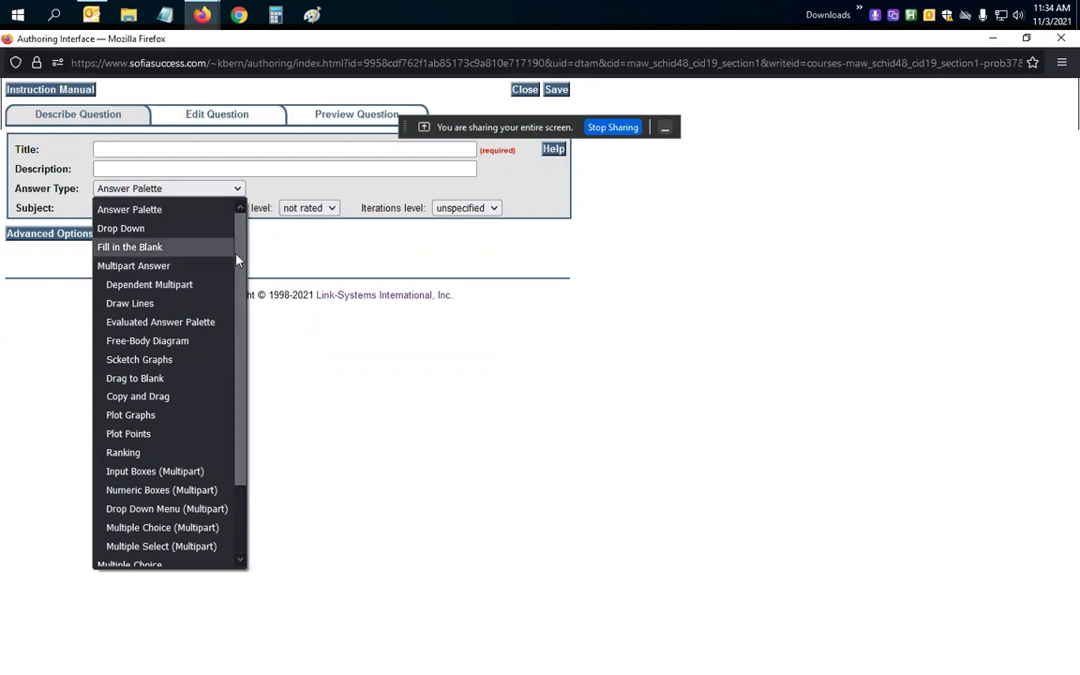
pyautogui.scroll(-2, 199, 525)
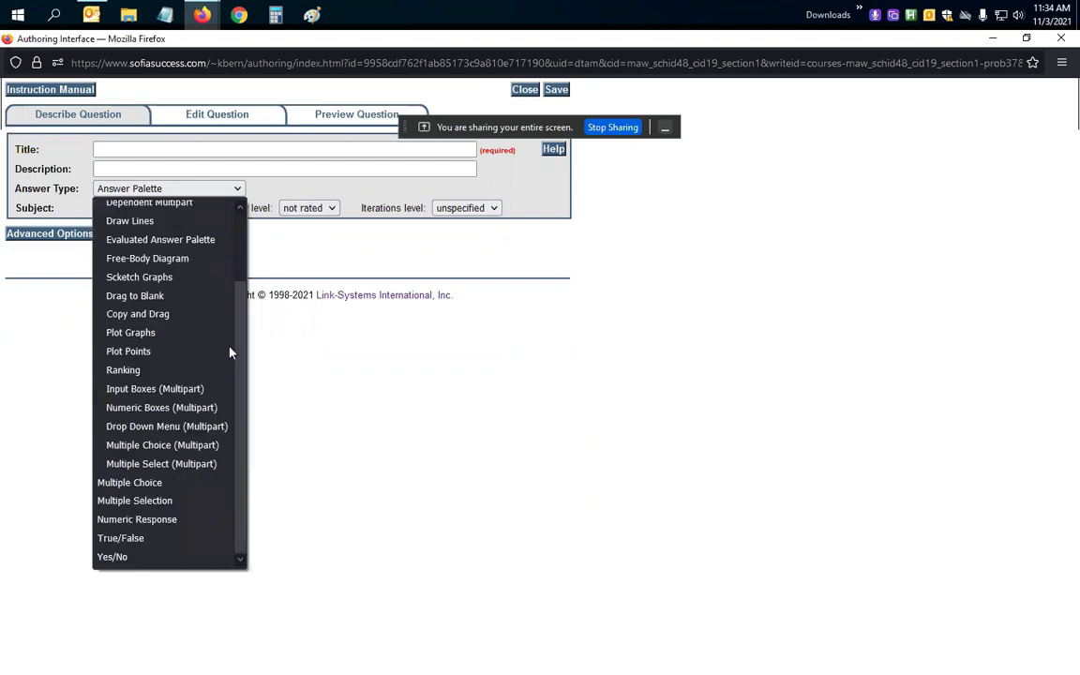
pyautogui.scroll(2, 227, 323)
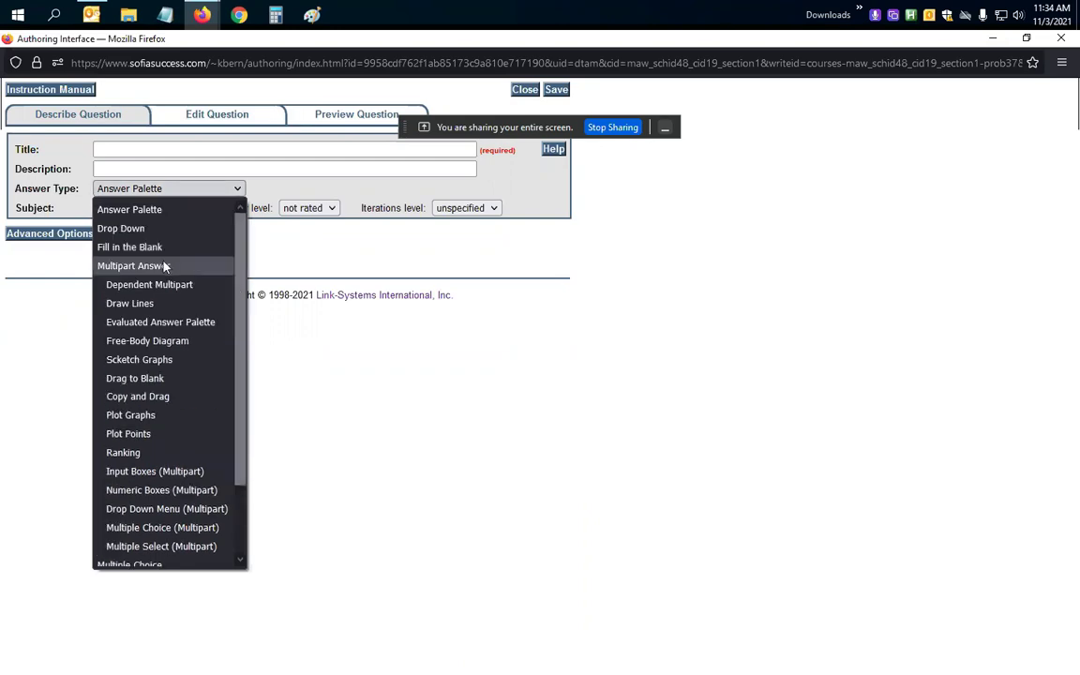
pyautogui.click(383, 254)
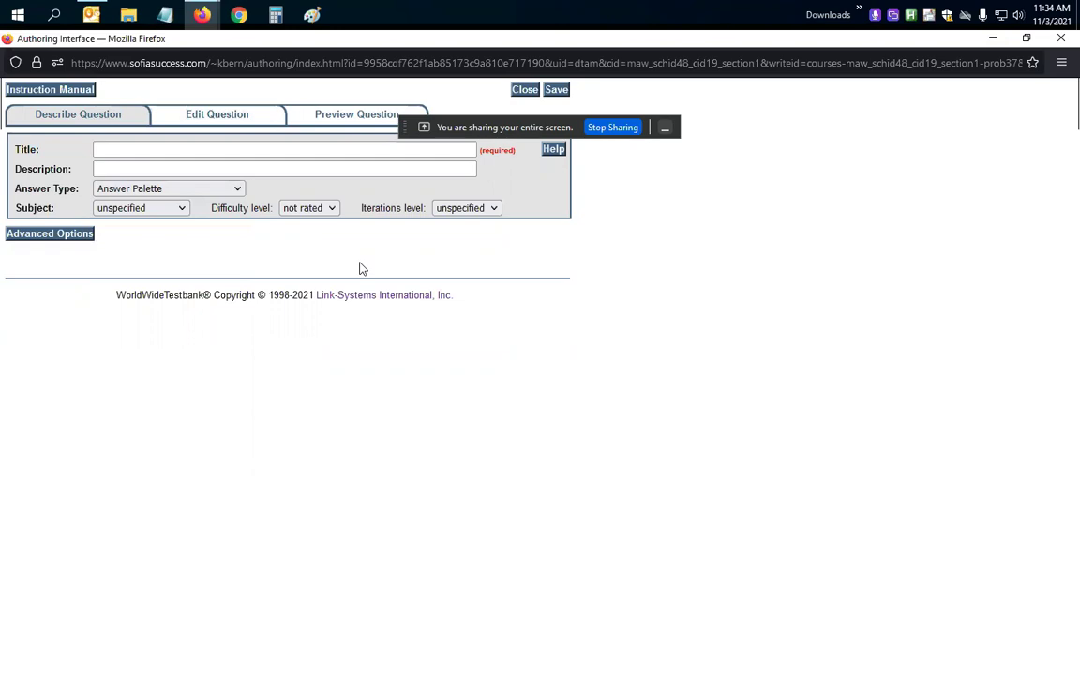
# Step: Try to save the untitled question and close the authoring window
pyautogui.click(557, 90)
pyautogui.click(661, 425)
pyautogui.click(1068, 41)
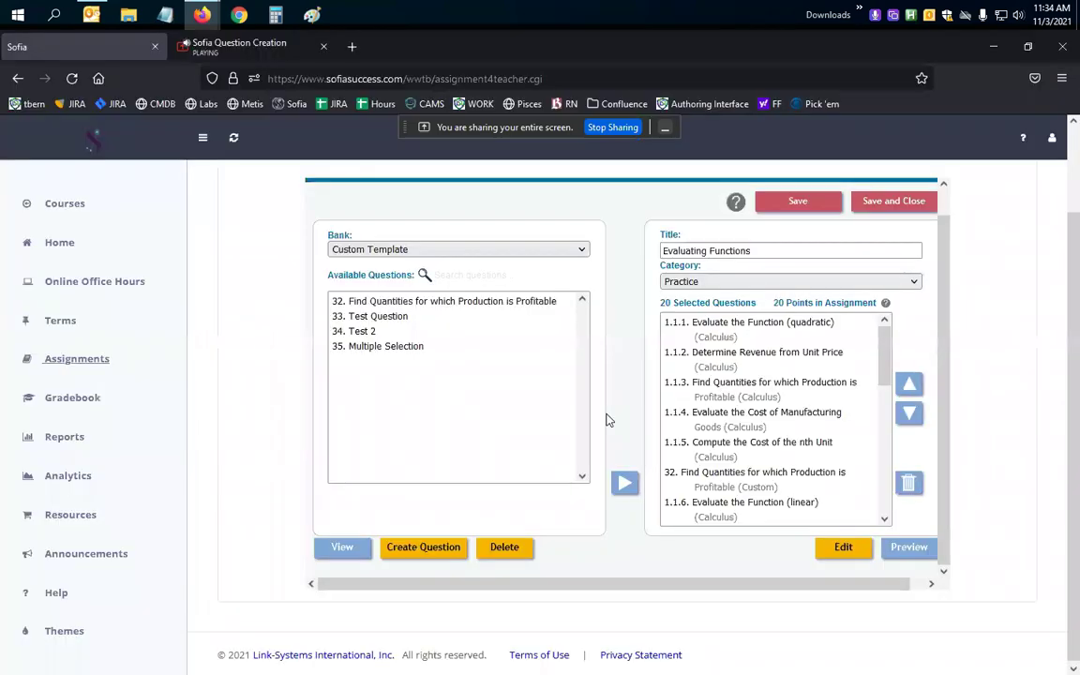
# Step: Switch to the Zoom meeting and show its meeting controls
pyautogui.click(250, 58)
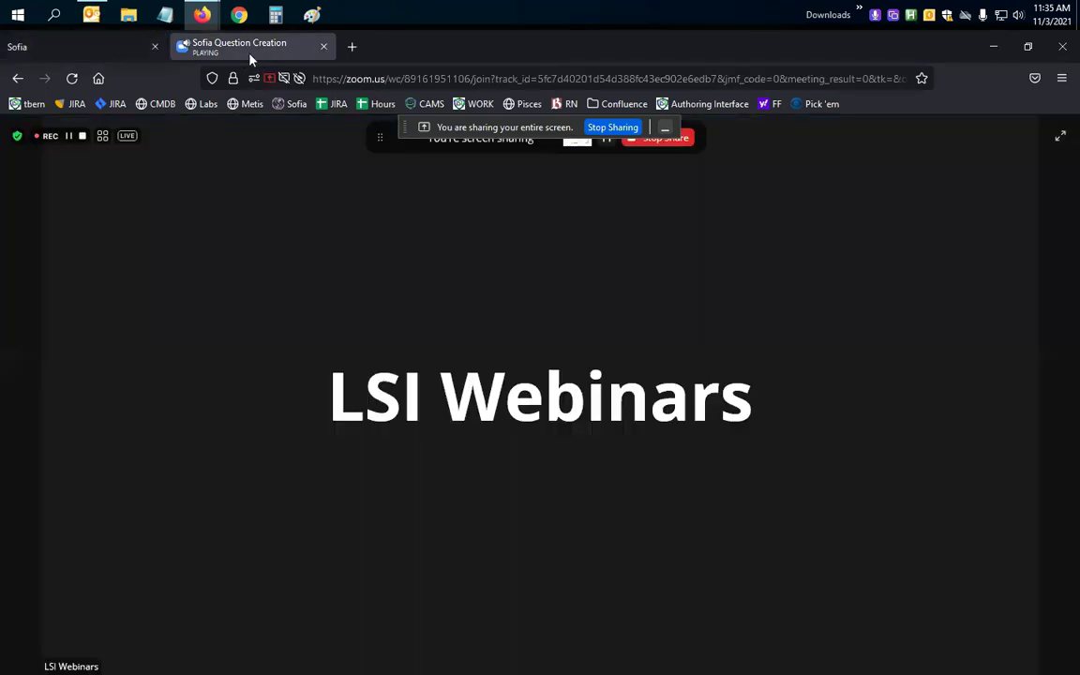
pyautogui.moveTo(520, 602)
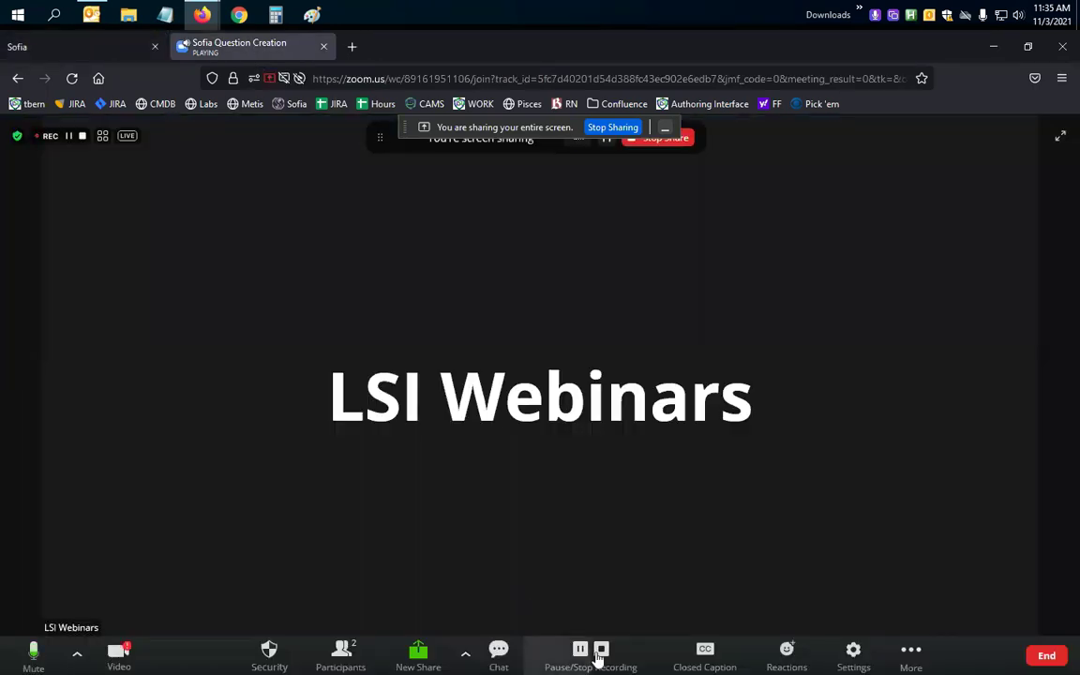